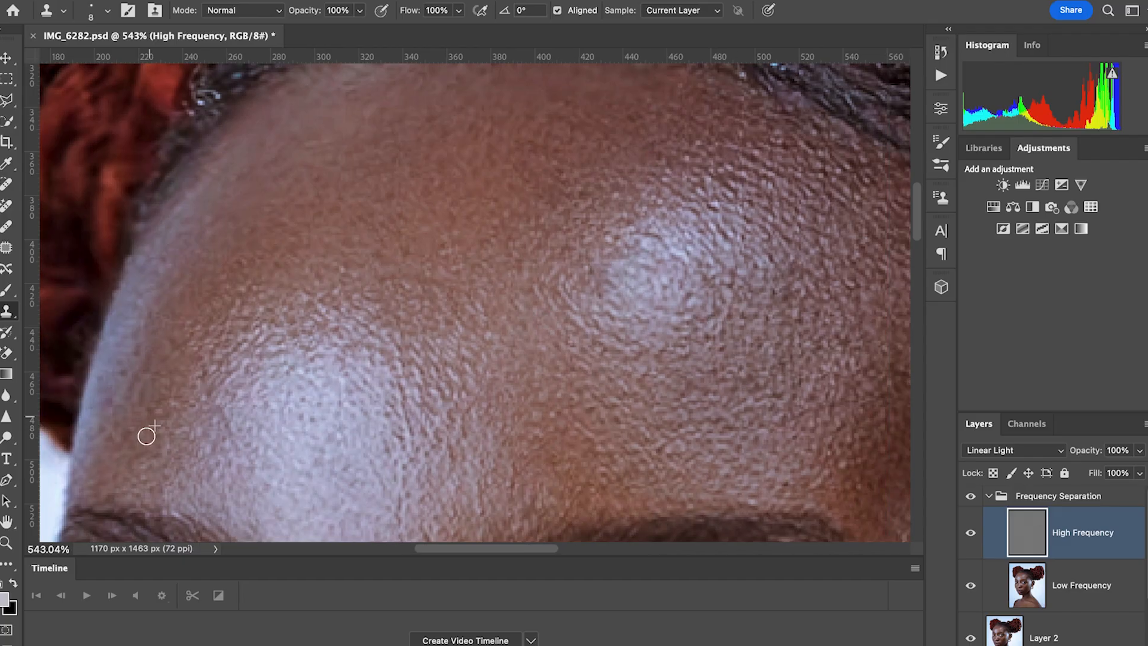
Enlarge the Clone Stamp brush to 15 px for retouching skin texture on the High Frequency layer
scroll(465, 228, down, 8)
key(bracketright)
key(bracketright)
key(bracketright)
scroll(759, 366, down, 1)
scroll(674, 251, down, 6)
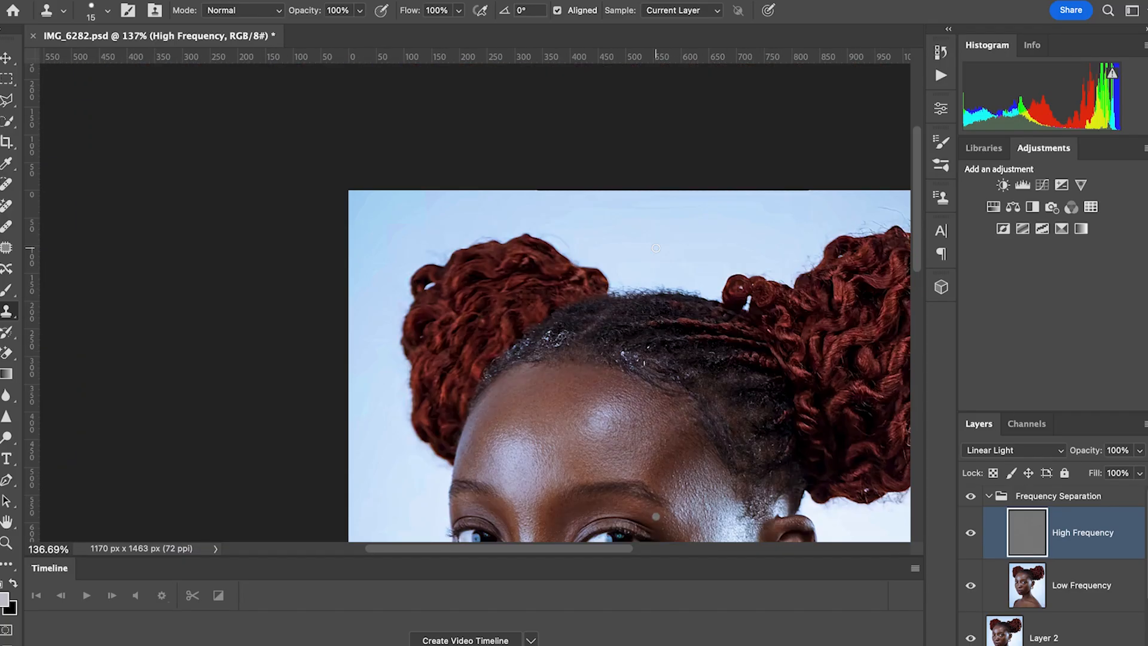
Target the Low Frequency layer with the Mixer Brush and size the brush to 70 px for blending the face
click(1081, 585)
key(b)
scroll(748, 351, down, 3)
key(bracketleft)
key(bracketleft)
key(bracketleft)
scroll(660, 377, up, 3)
key(super+s)
key(bracketleft)
key(bracketleft)
key(bracketleft)
key(bracketleft)
key(bracketleft)
key(bracketleft)
key(bracketleft)
key(bracketleft)
key(bracketleft)
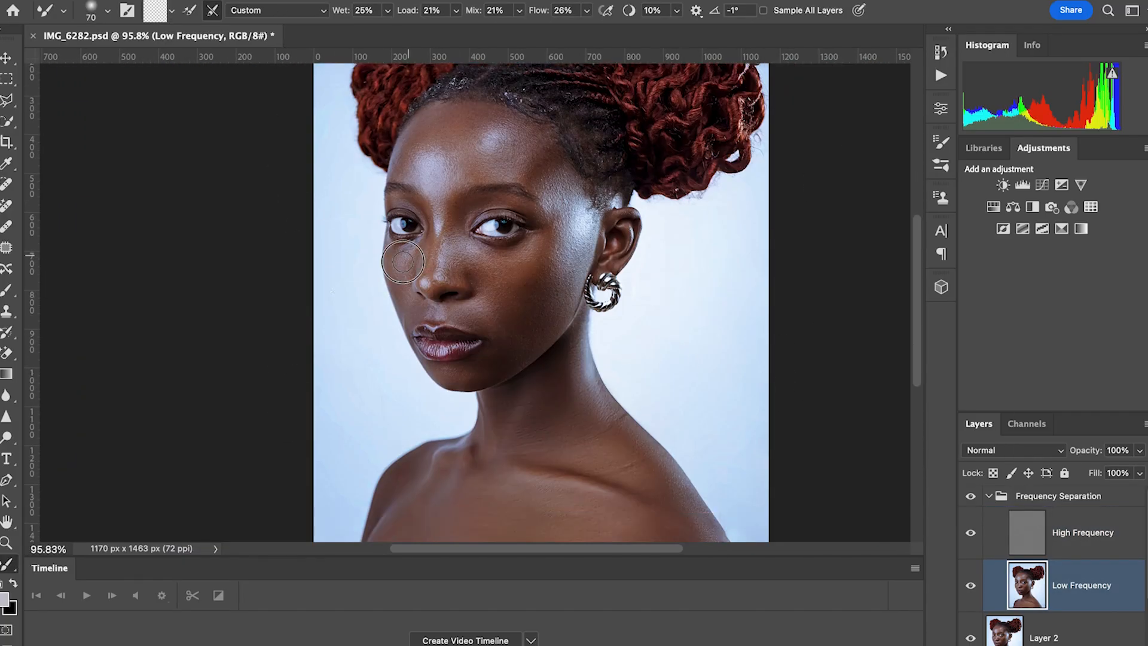
Blend the skin tones of the forehead and face on the Low Frequency layer with the Mixer Brush at about 90 px
scroll(520, 269, down, 1)
scroll(527, 246, up, 4)
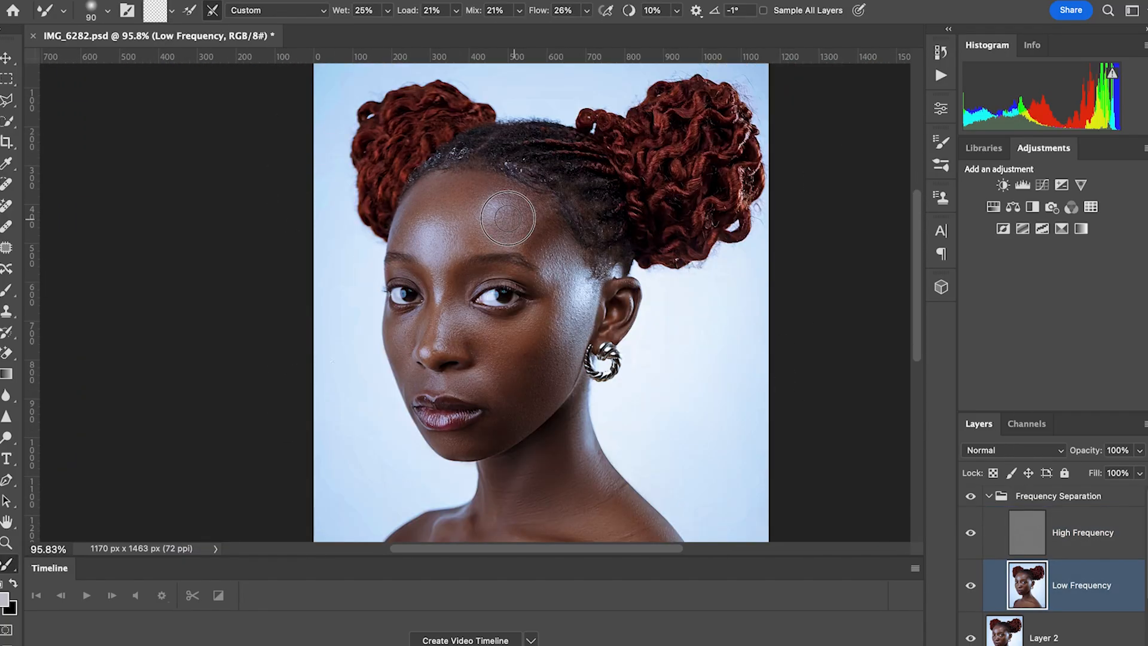
key(bracketright)
key(bracketright)
key(bracketright)
key(bracketright)
key(bracketright)
scroll(672, 484, down, 2)
key(bracketleft)
key(bracketleft)
key(bracketleft)
scroll(568, 359, up, 3)
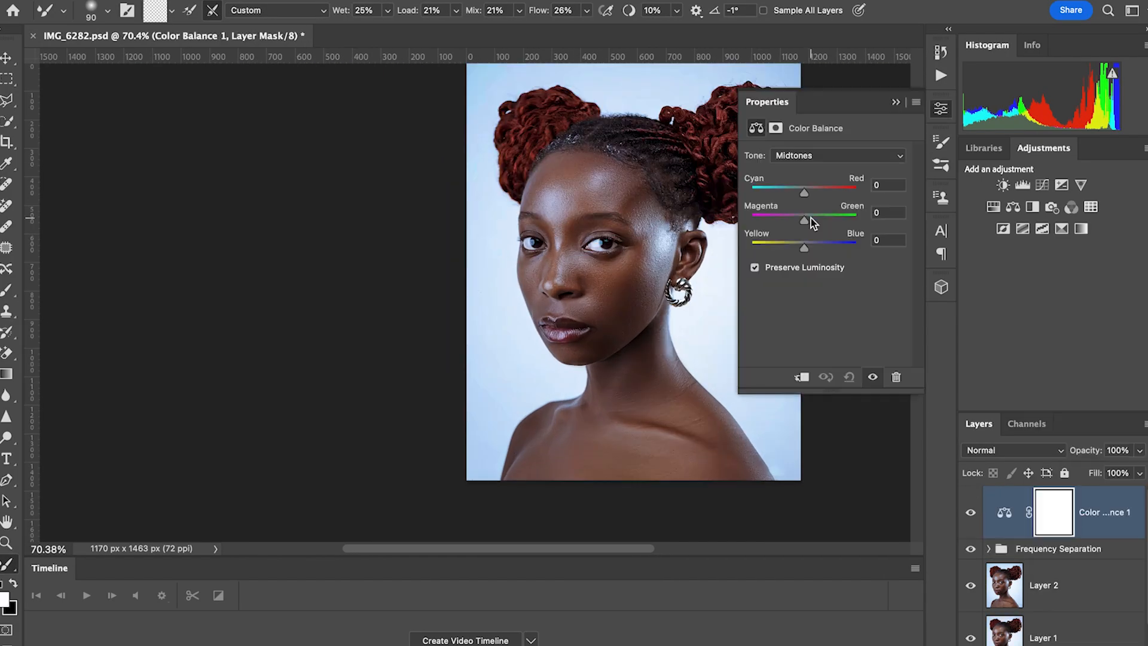
Choose the Color Balance adjustment's tone range and pull the Curves adjustment's white point slightly inward
click(812, 155)
click(812, 154)
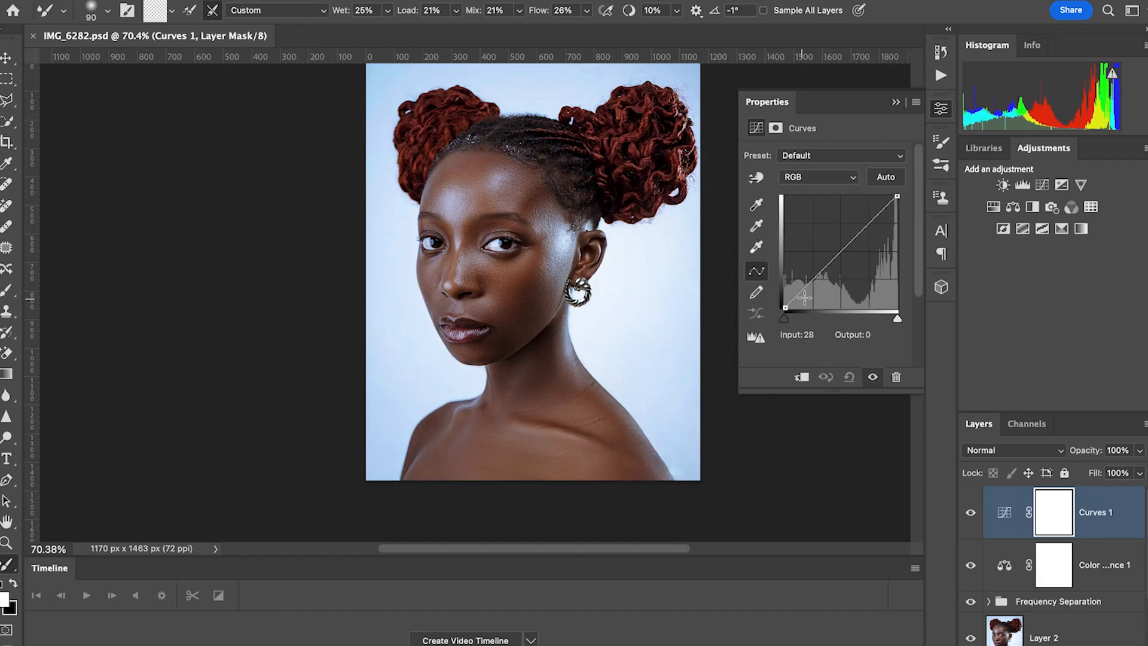
drag(897, 319, 891, 318)
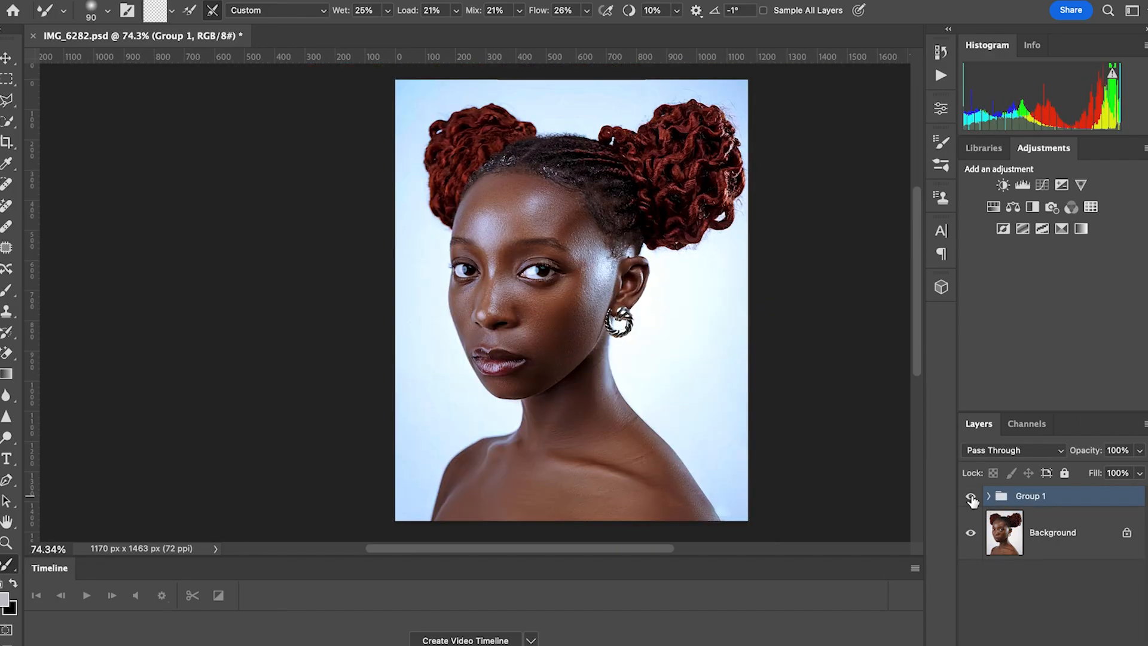
Toggle the visibility of Group 1 to compare the retouched portrait with the original
click(970, 496)
click(971, 497)
click(972, 499)
click(972, 499)
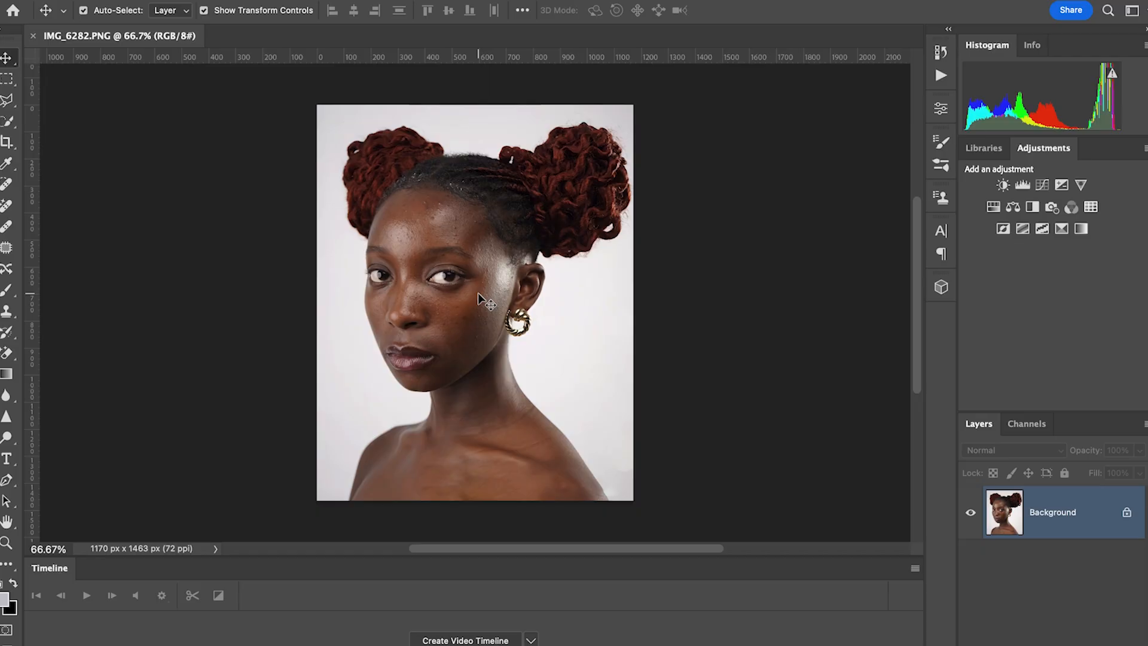
Examine the skin texture and blemishes on the face of the unedited portrait, up close and as a whole
scroll(479, 299, left, 5)
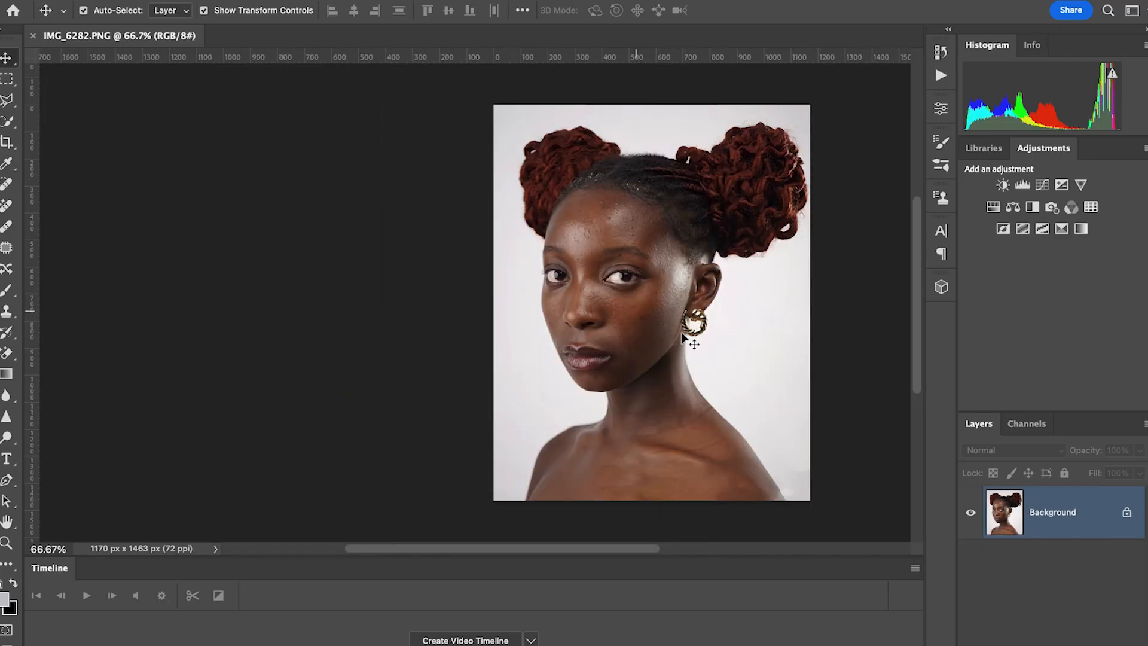
scroll(688, 335, right, 6)
scroll(598, 311, left, 2)
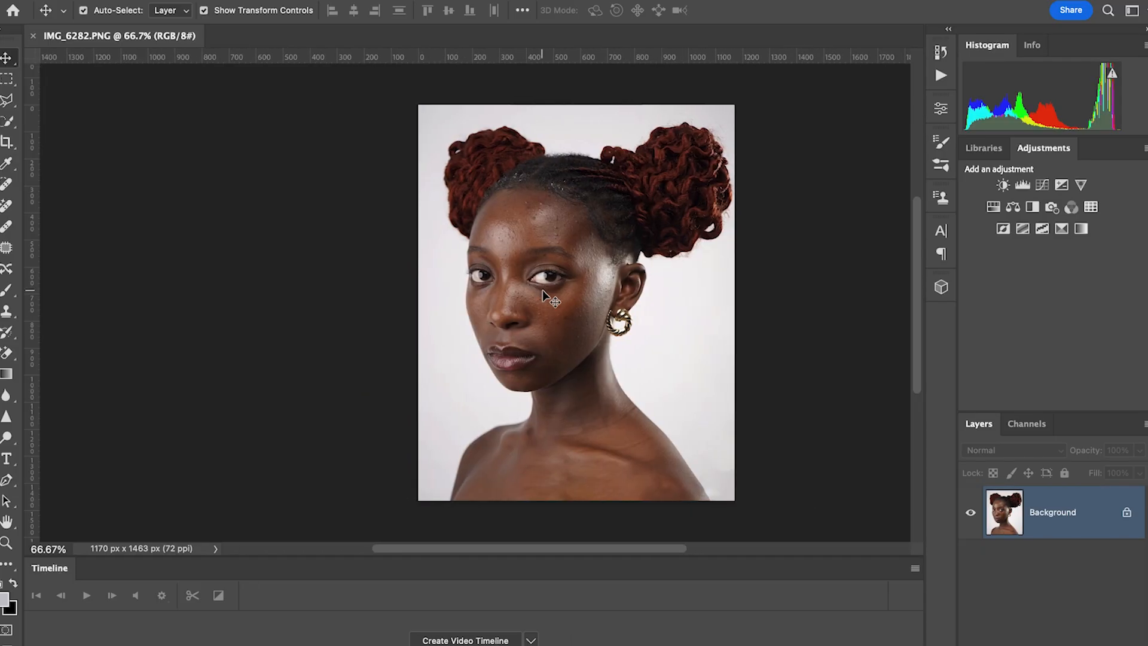
scroll(528, 287, up, 6)
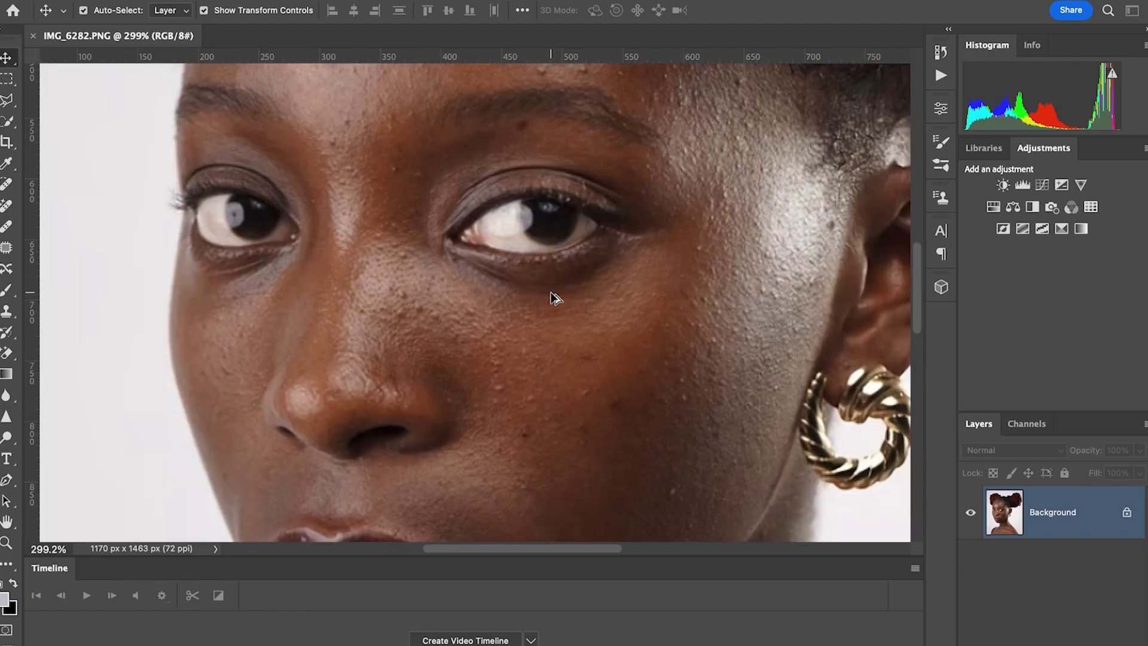
scroll(555, 311, down, 8)
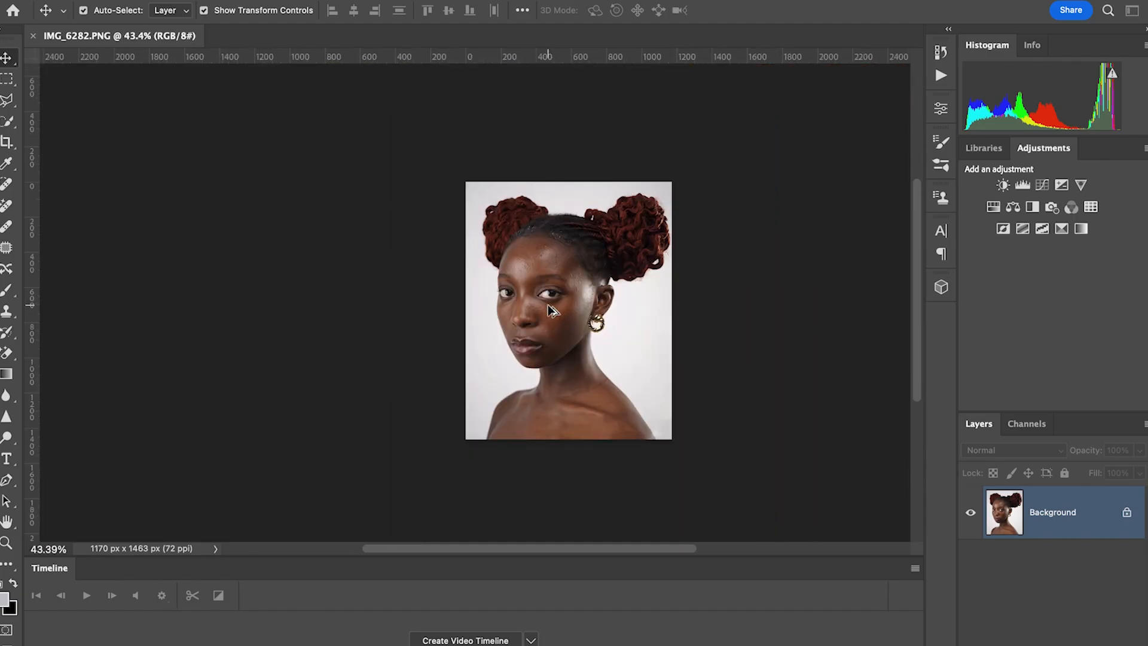
scroll(548, 304, up, 2)
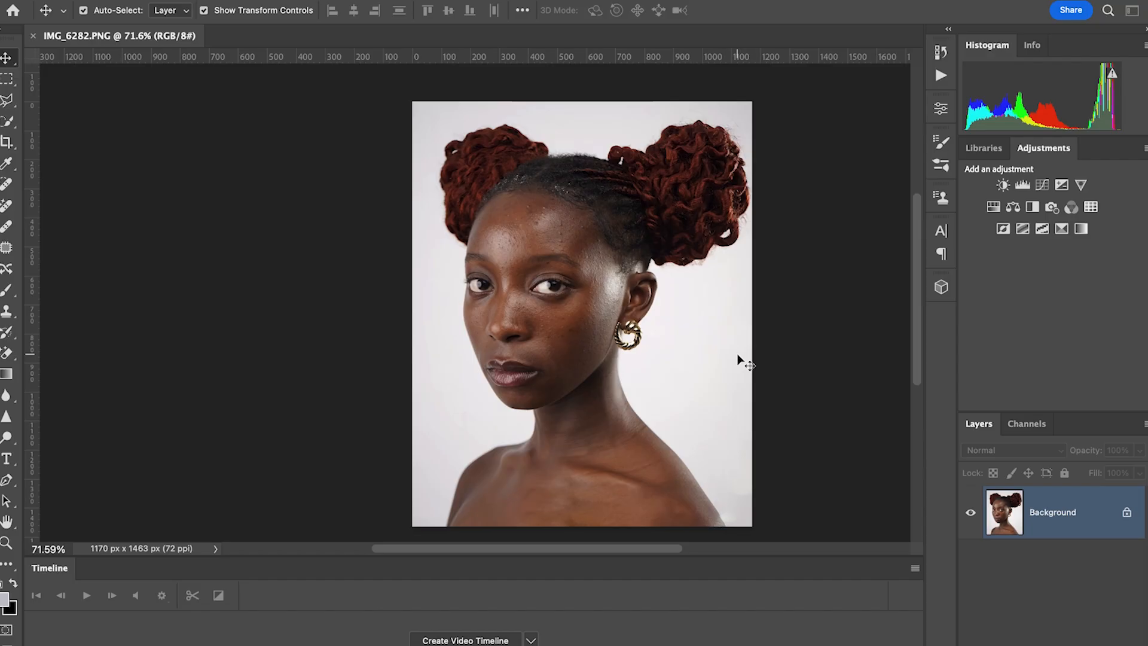
scroll(739, 359, down, 2)
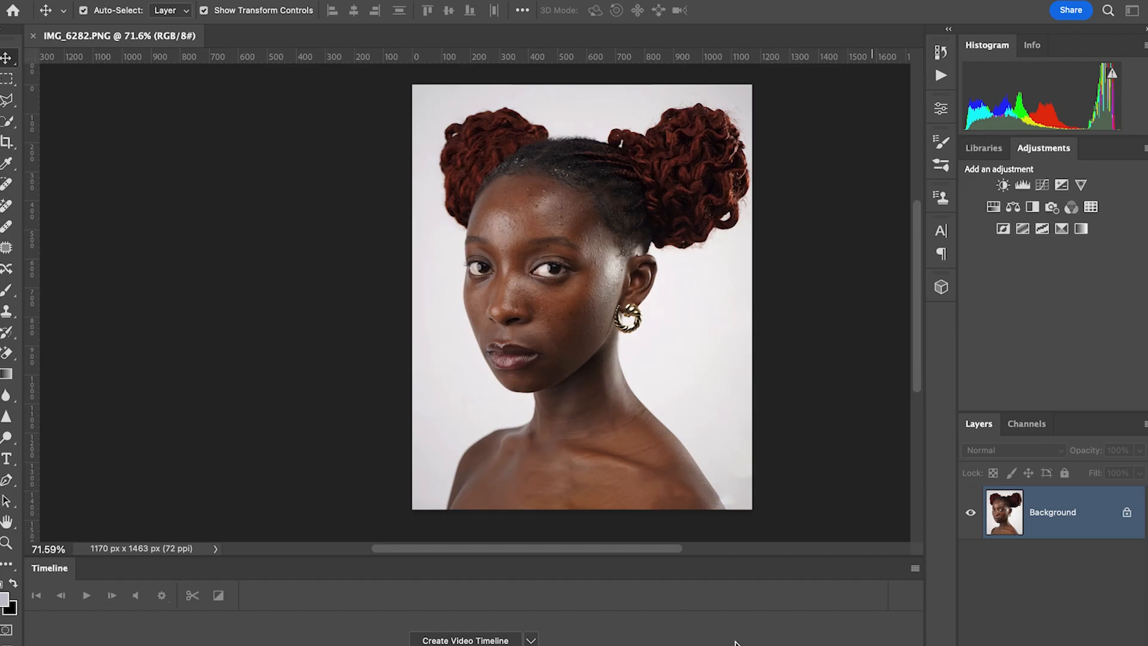
Duplicate the Background layer and open the copy in the Camera Raw Filter
key(super+j)
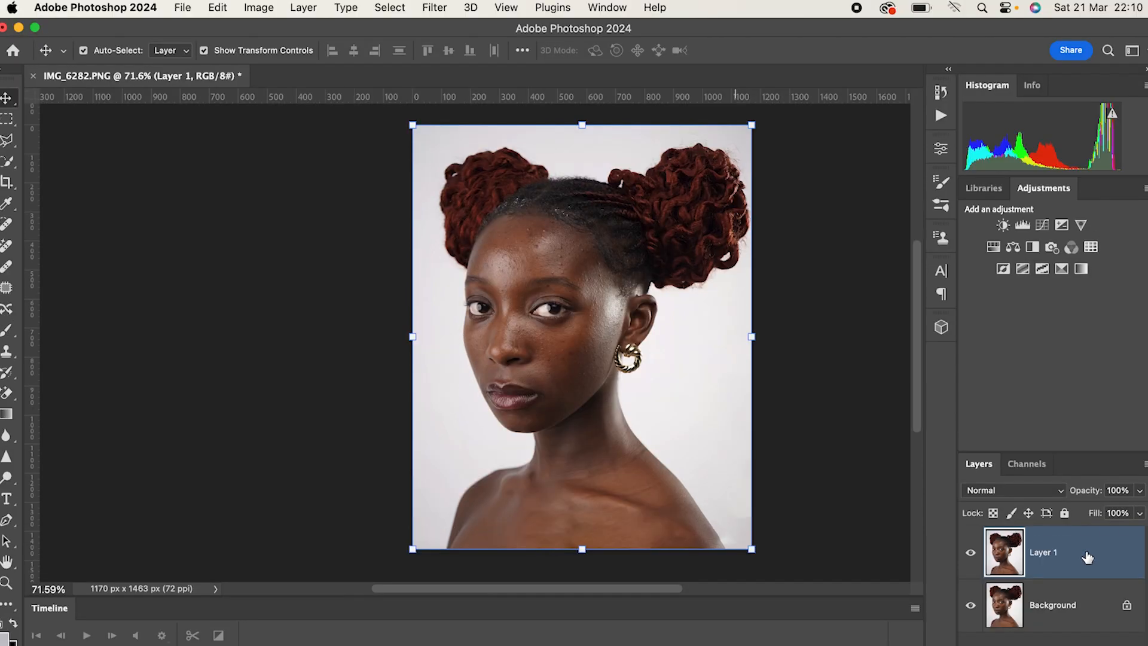
click(434, 8)
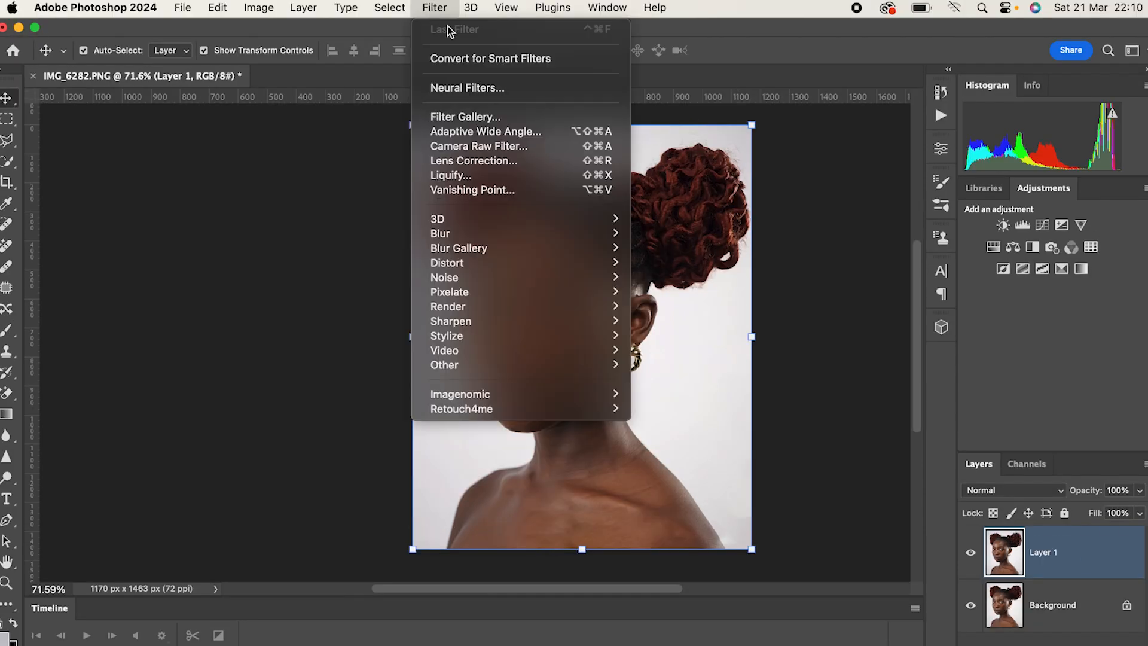
click(483, 147)
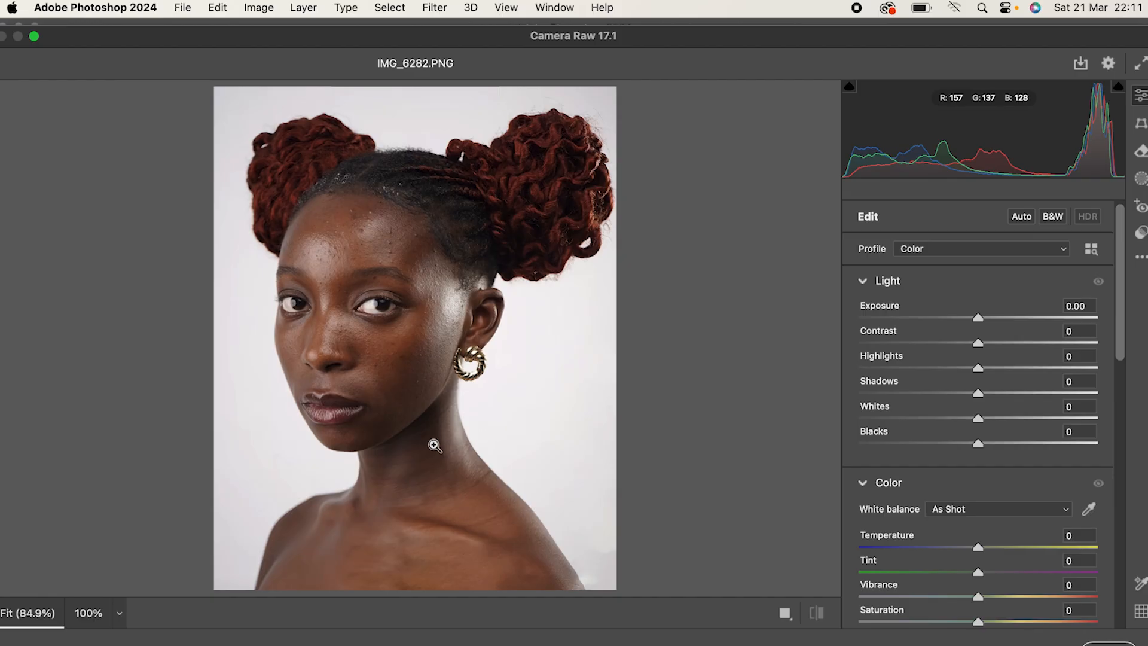
scroll(434, 445, left, 1)
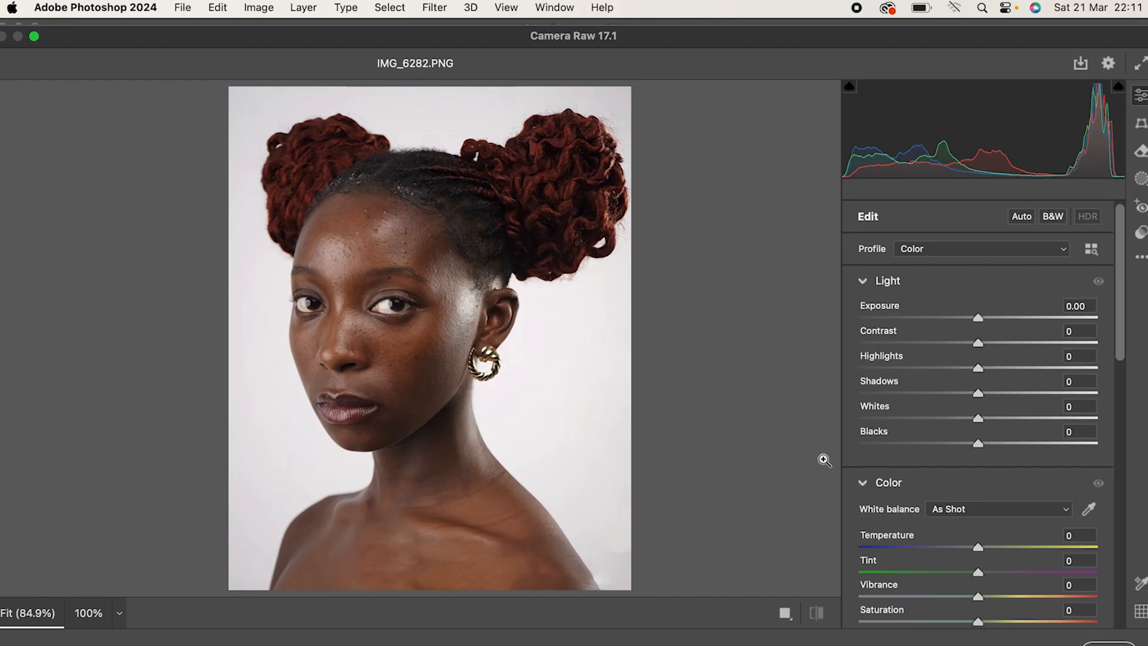
Load the melanine.xmp settings file from the Presets copy folder onto the portrait
scroll(1059, 323, down, 1)
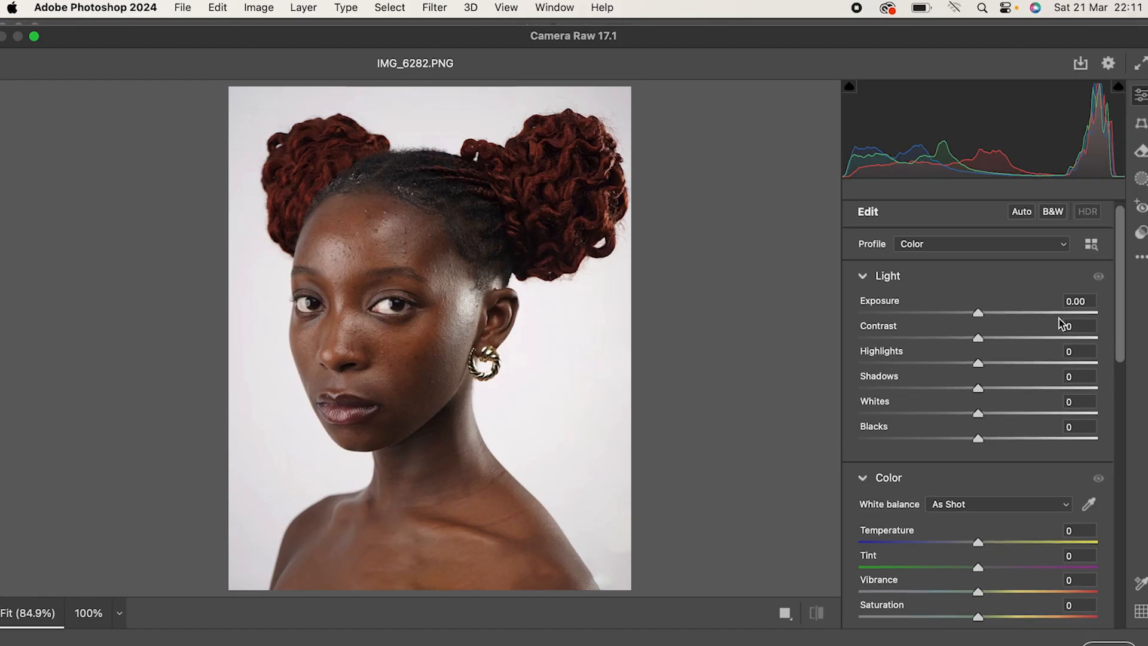
click(1141, 257)
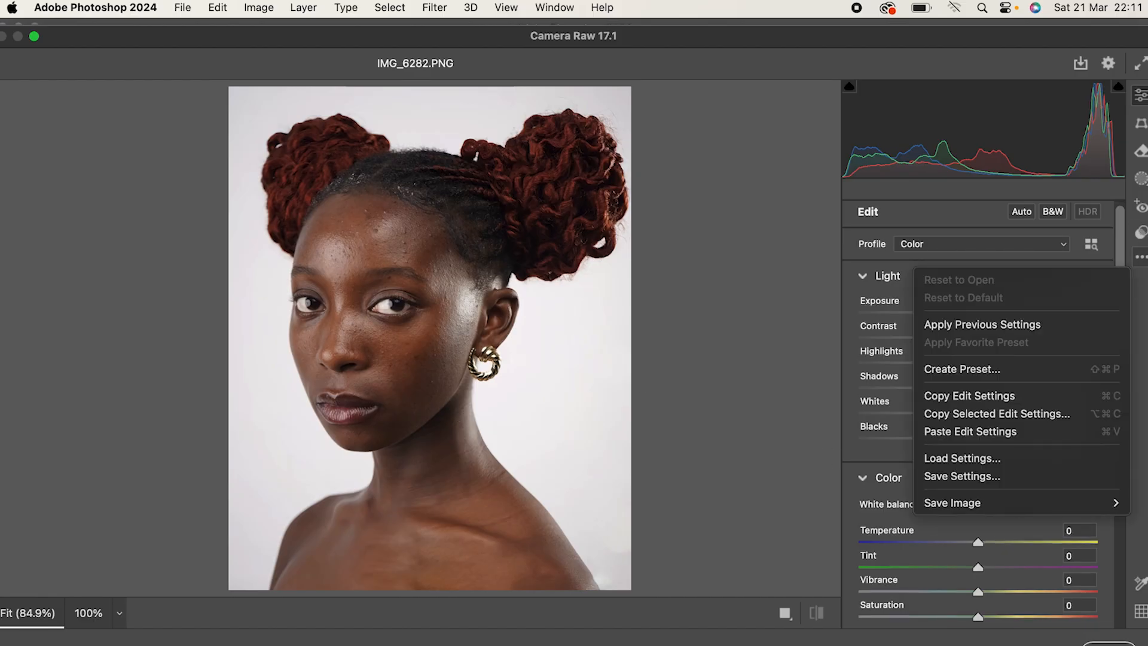
click(955, 459)
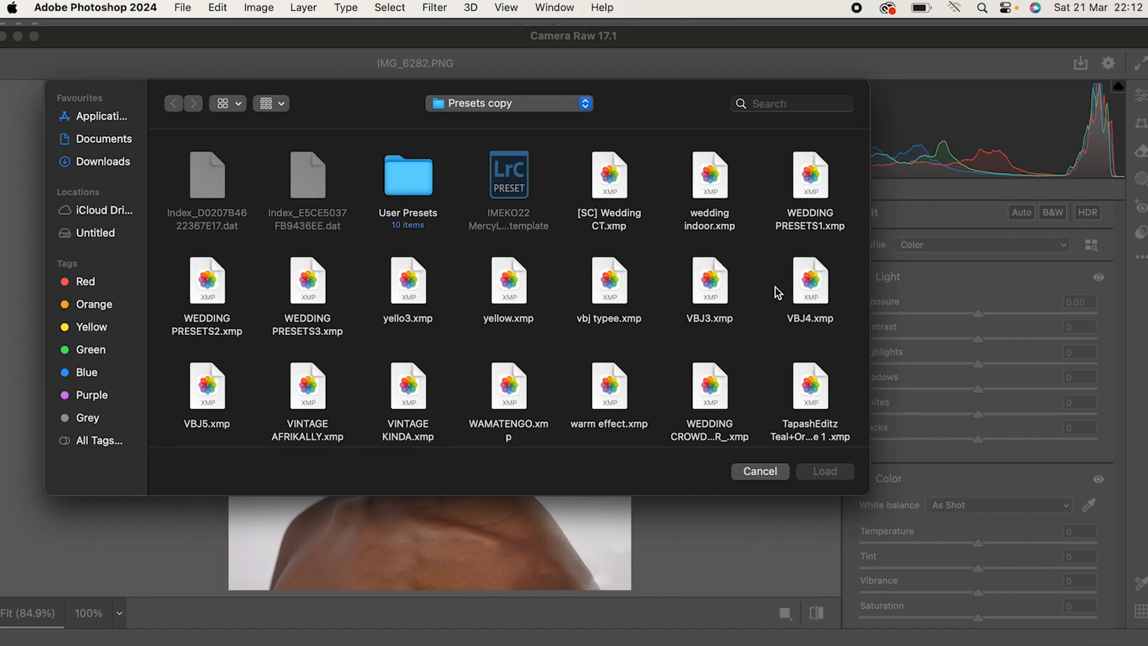
scroll(669, 320, down, 4)
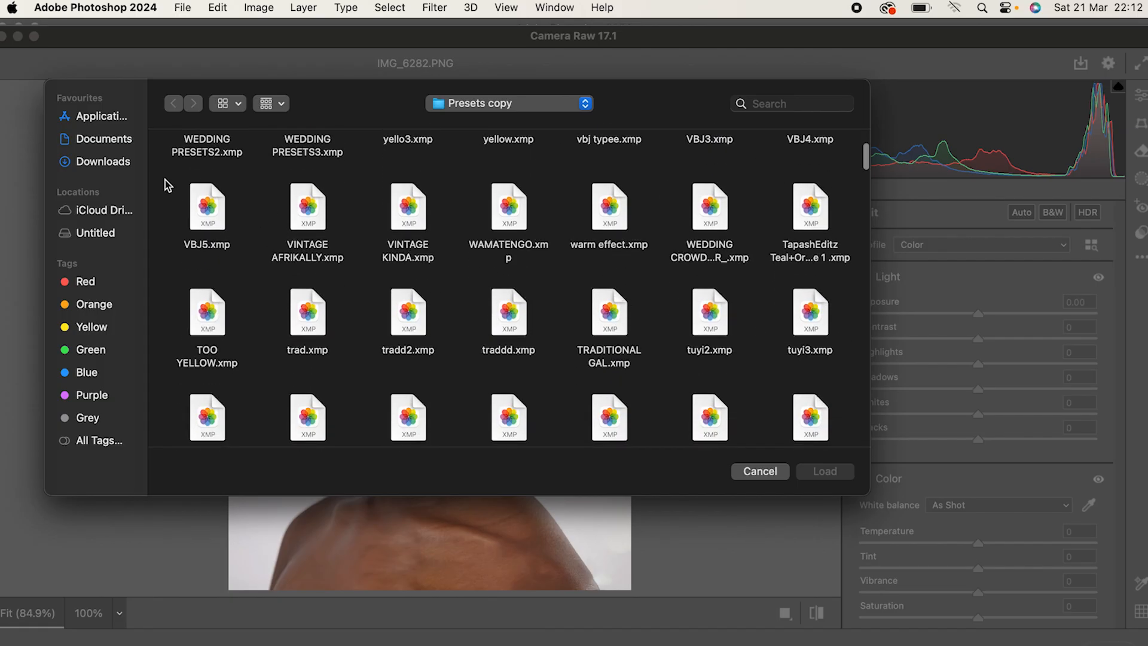
scroll(505, 302, down, 3)
scroll(578, 306, down, 2)
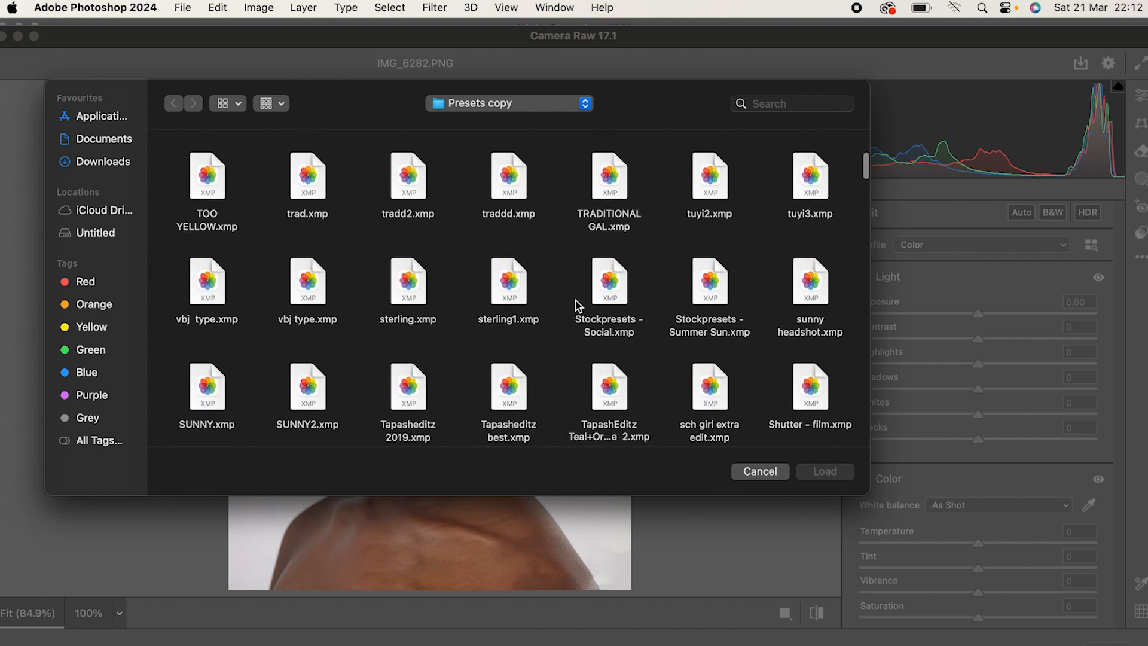
scroll(602, 313, down, 2)
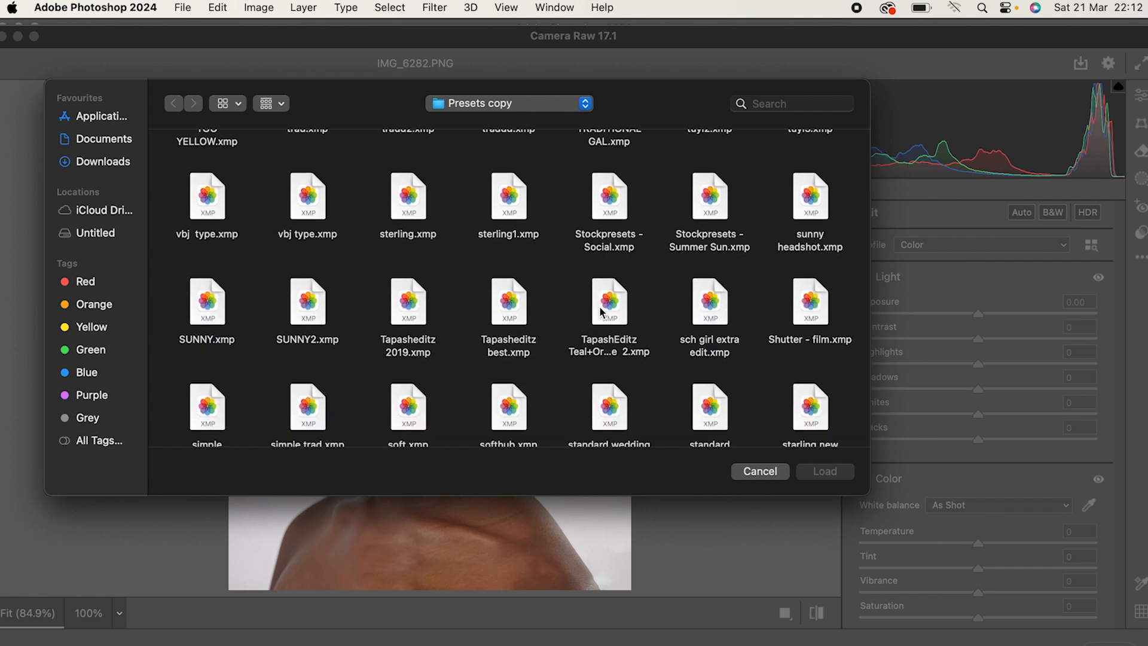
scroll(602, 312, down, 2)
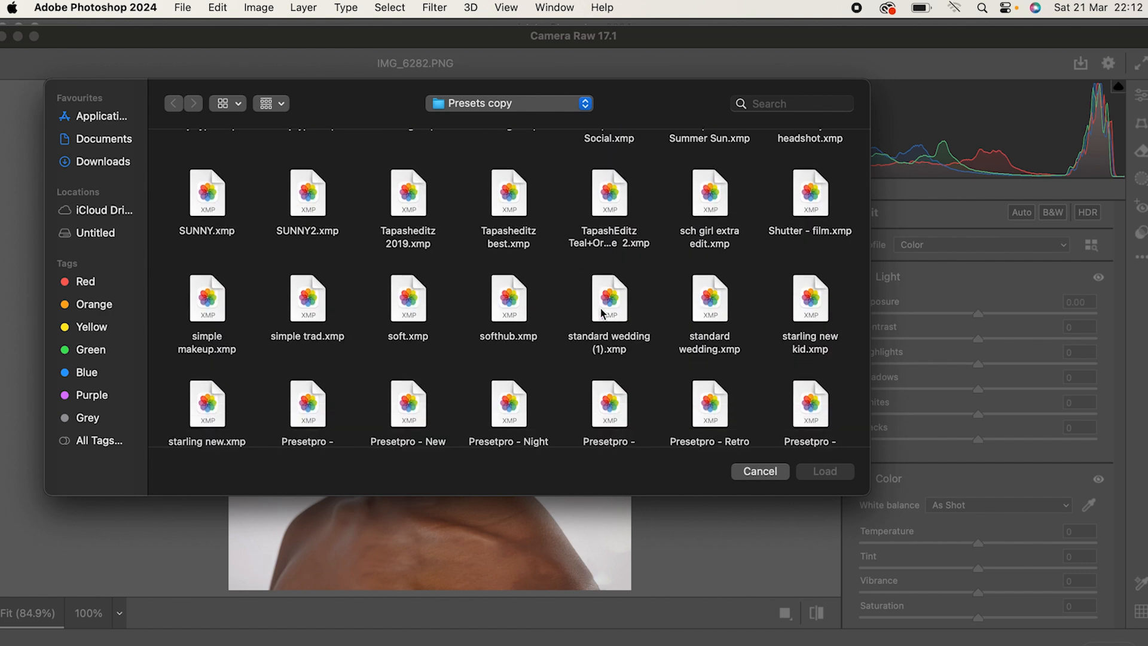
scroll(602, 313, down, 5)
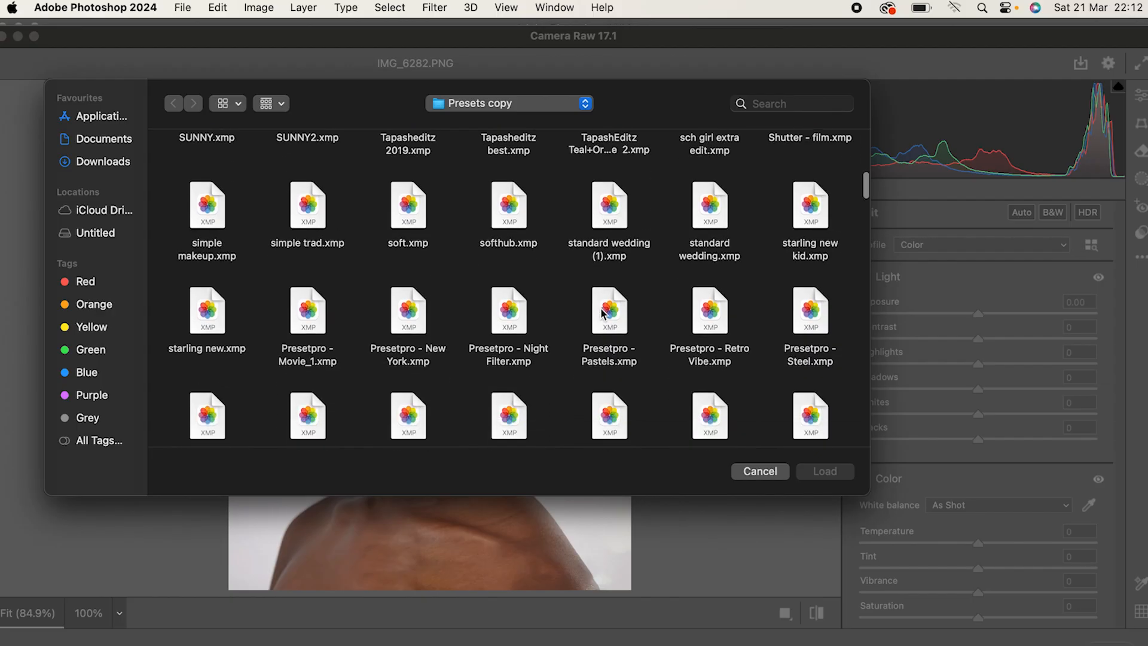
scroll(574, 299, down, 5)
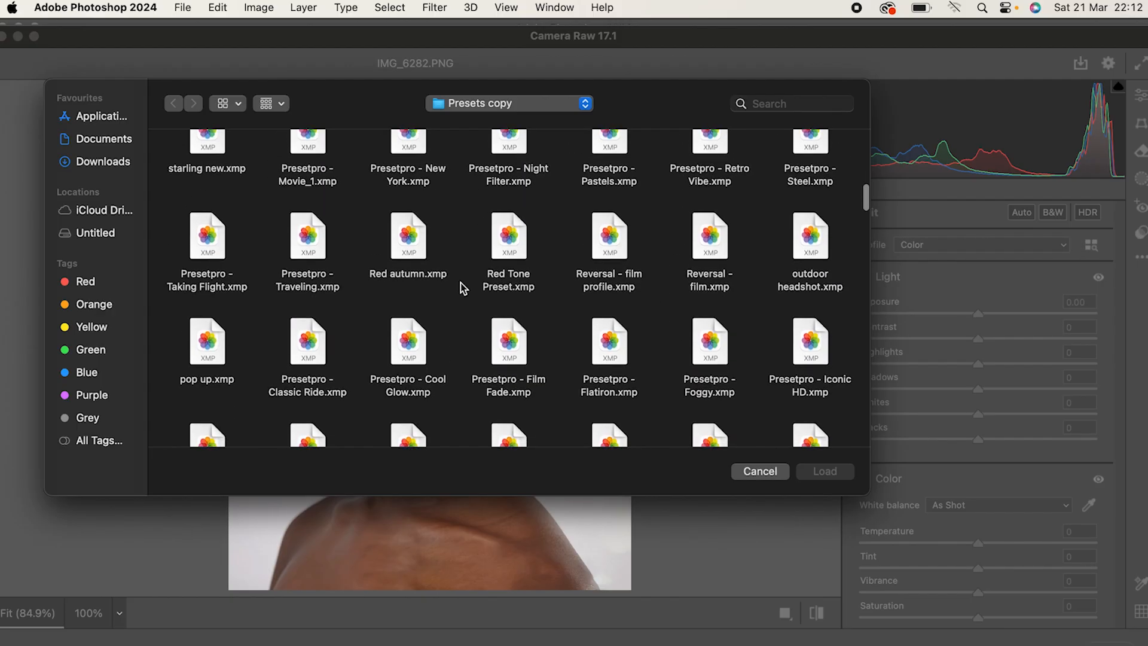
scroll(520, 302, down, 3)
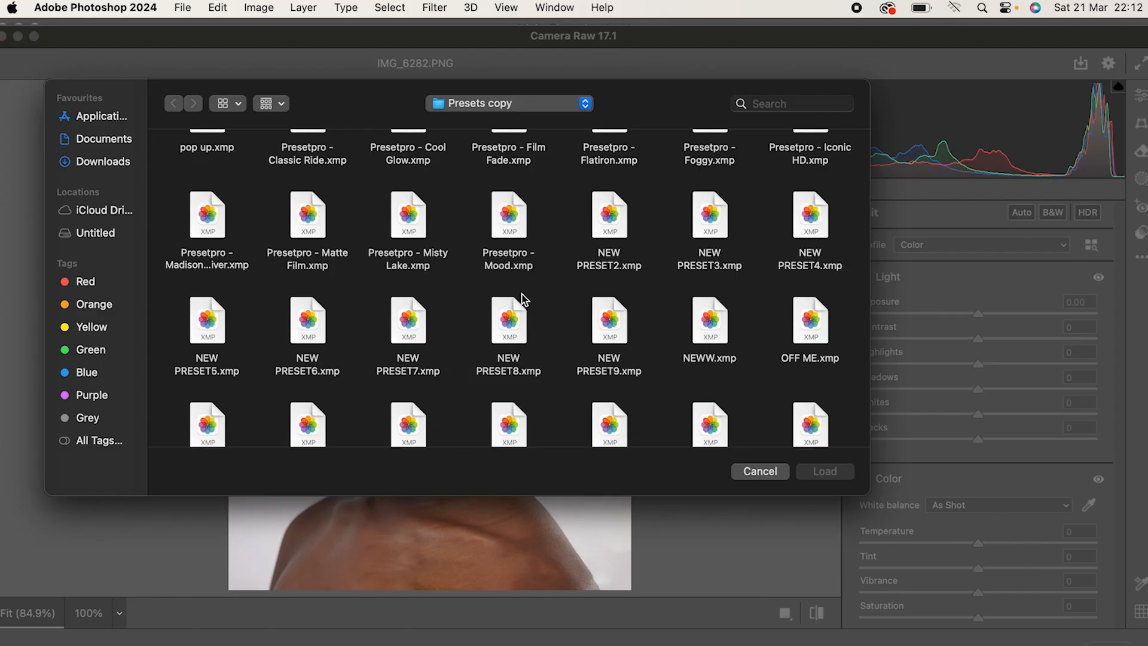
scroll(521, 299, down, 5)
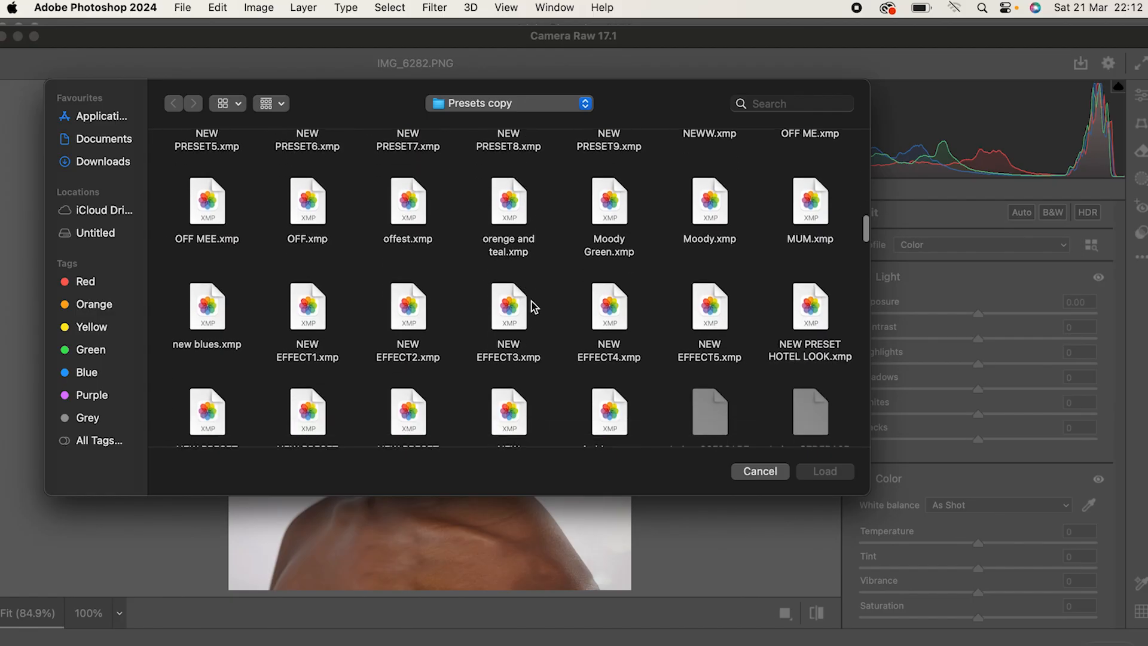
scroll(577, 318, down, 5)
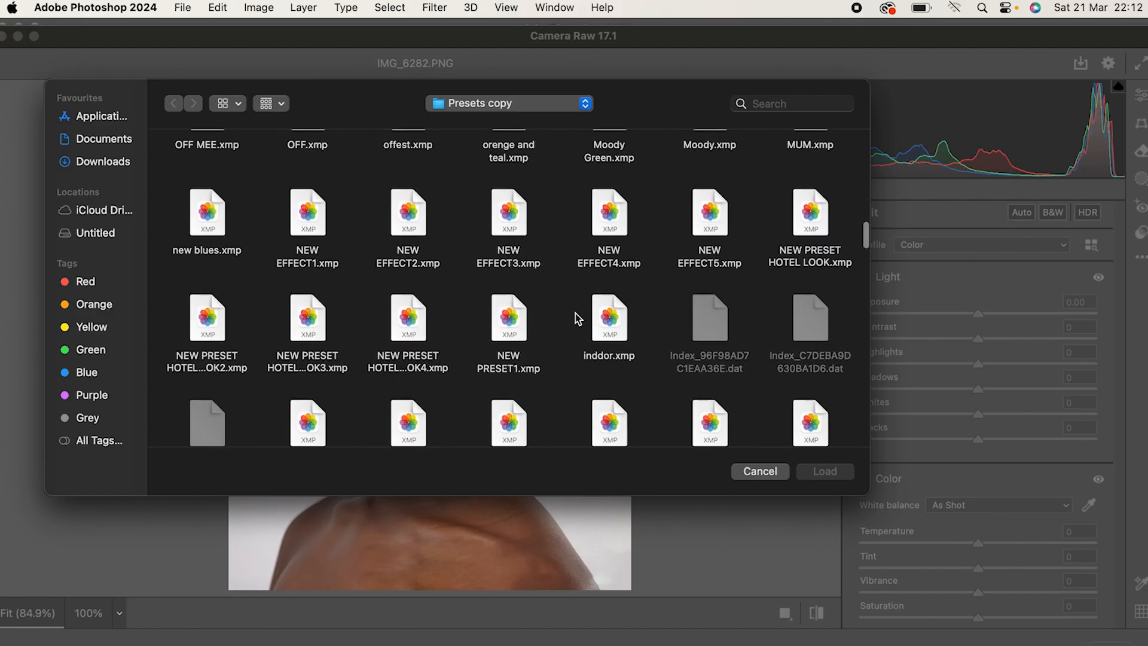
scroll(553, 312, down, 6)
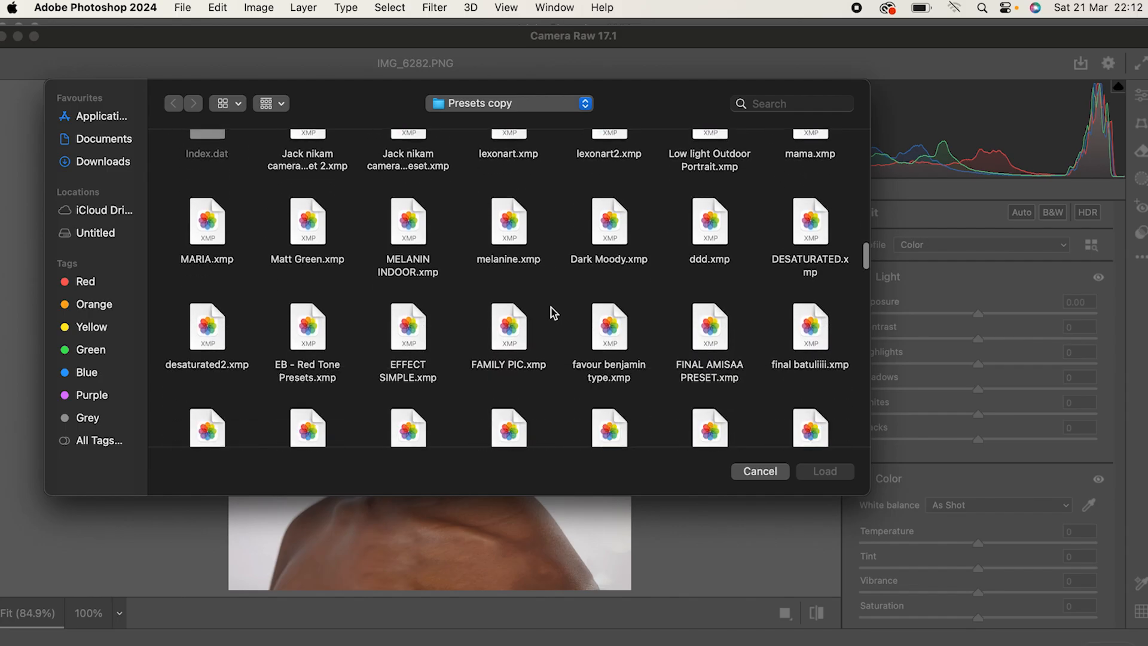
scroll(554, 313, up, 2)
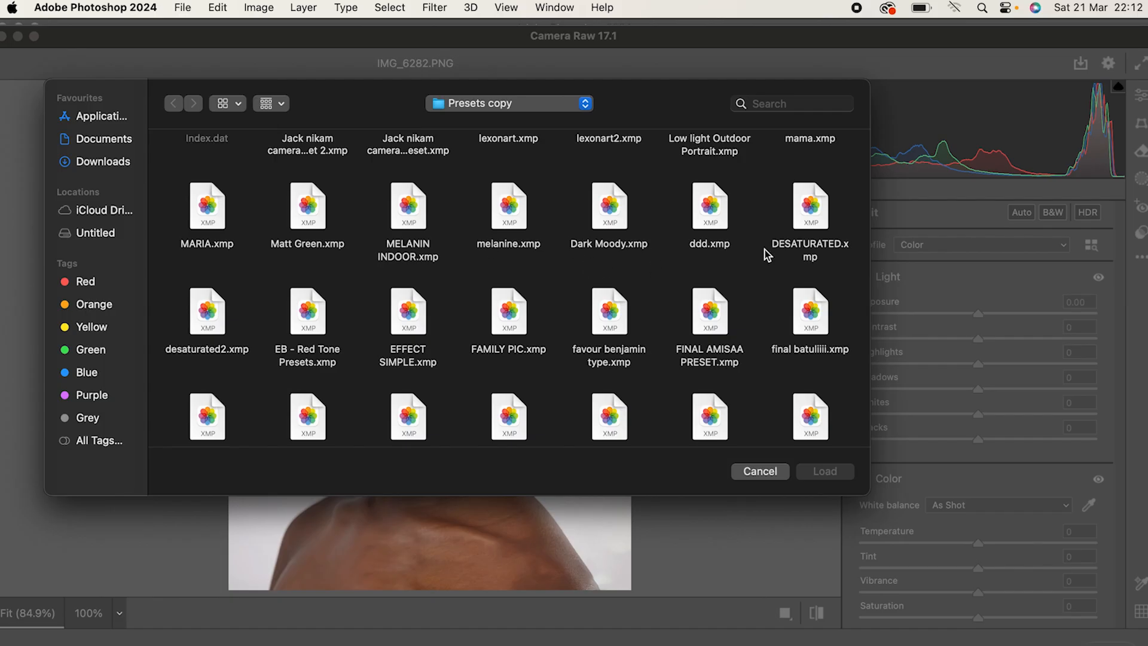
click(508, 222)
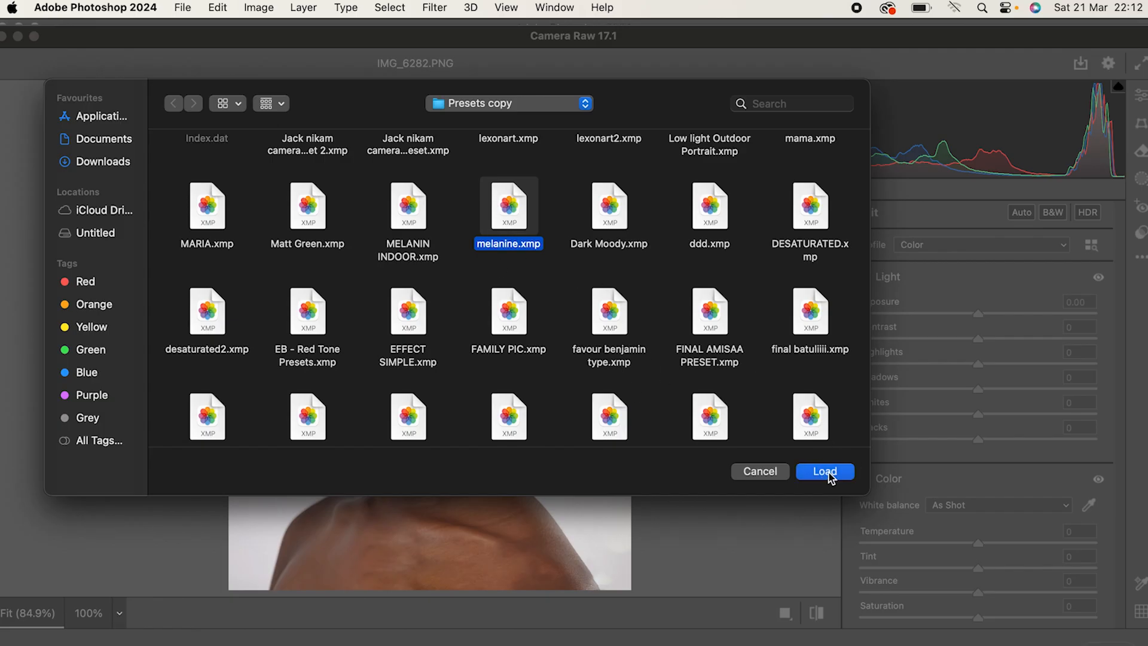
click(826, 472)
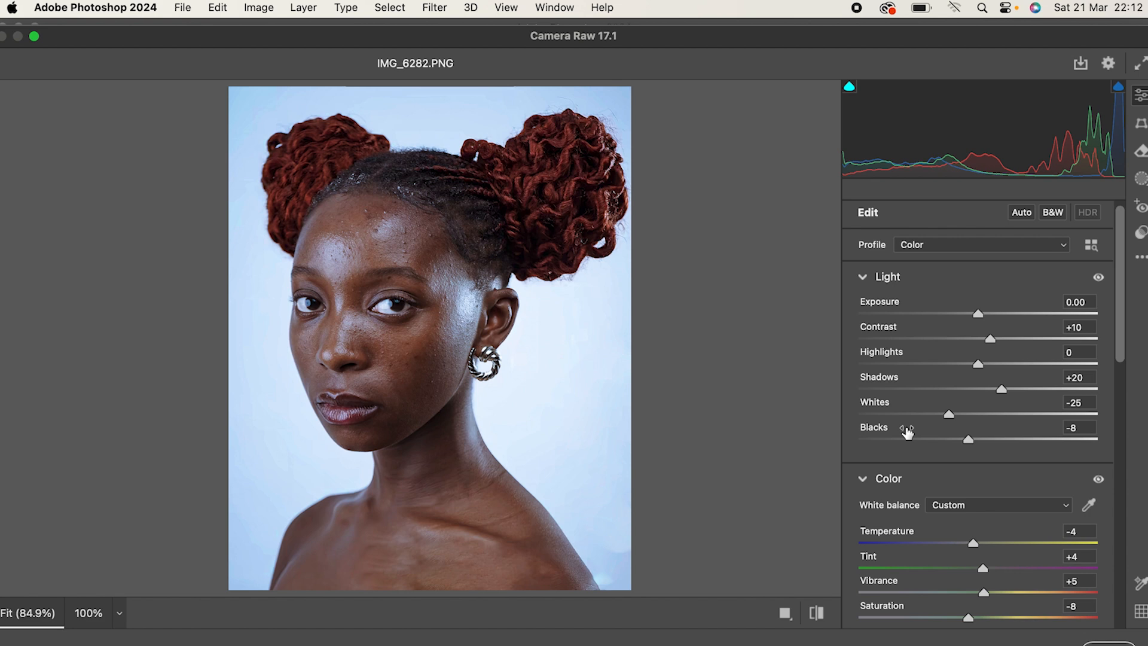
Examine the color-graded portrait at 100% magnification
scroll(521, 309, left, 1)
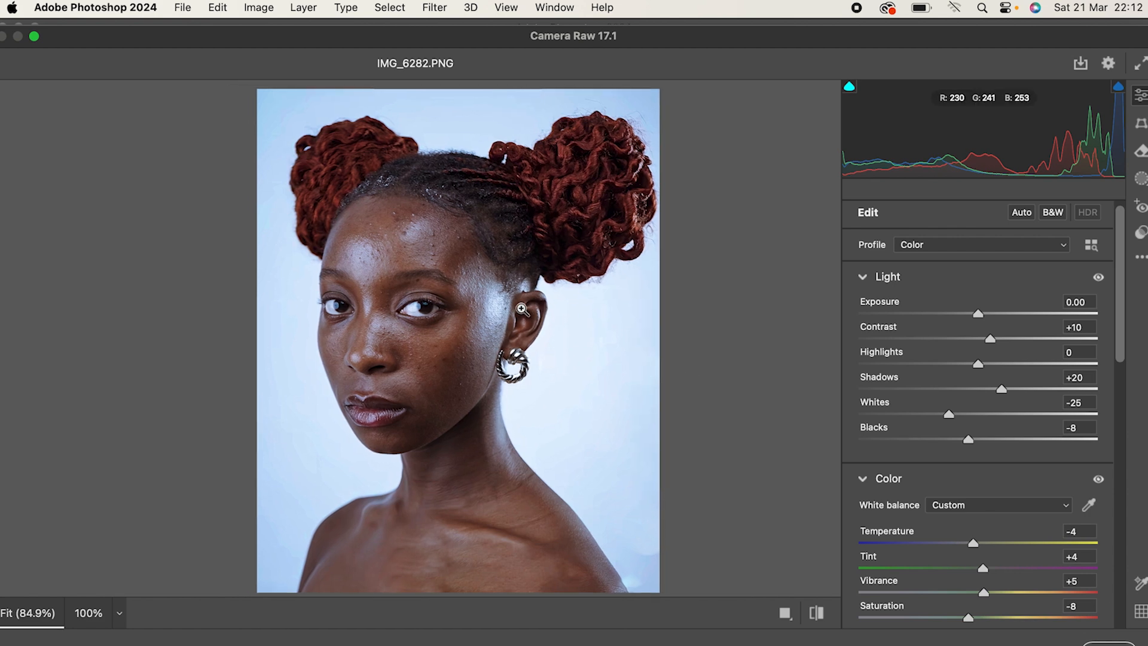
drag(481, 299, 538, 302)
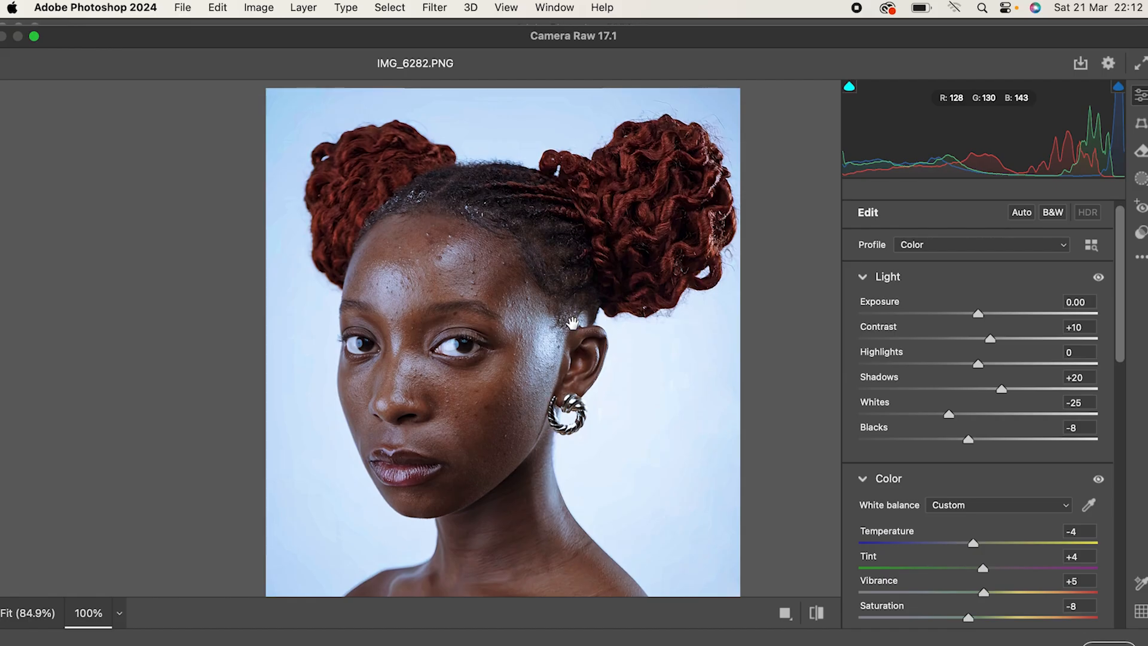
Compare the preset-graded portrait with the original, both close up and in the full view
click(817, 613)
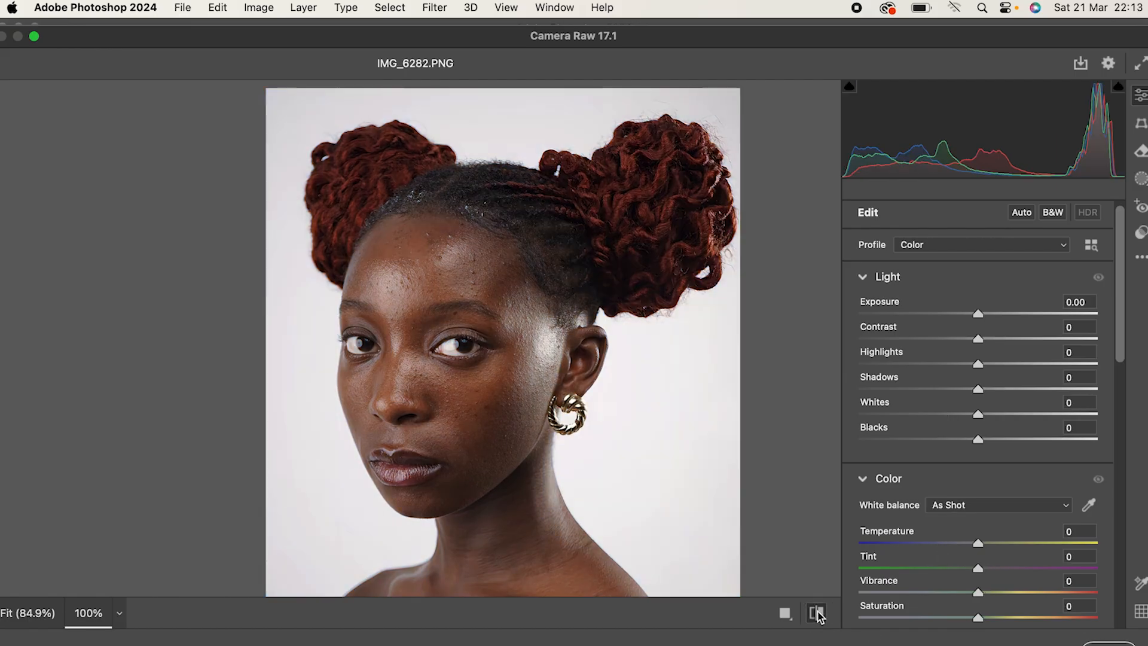
click(817, 613)
click(817, 613)
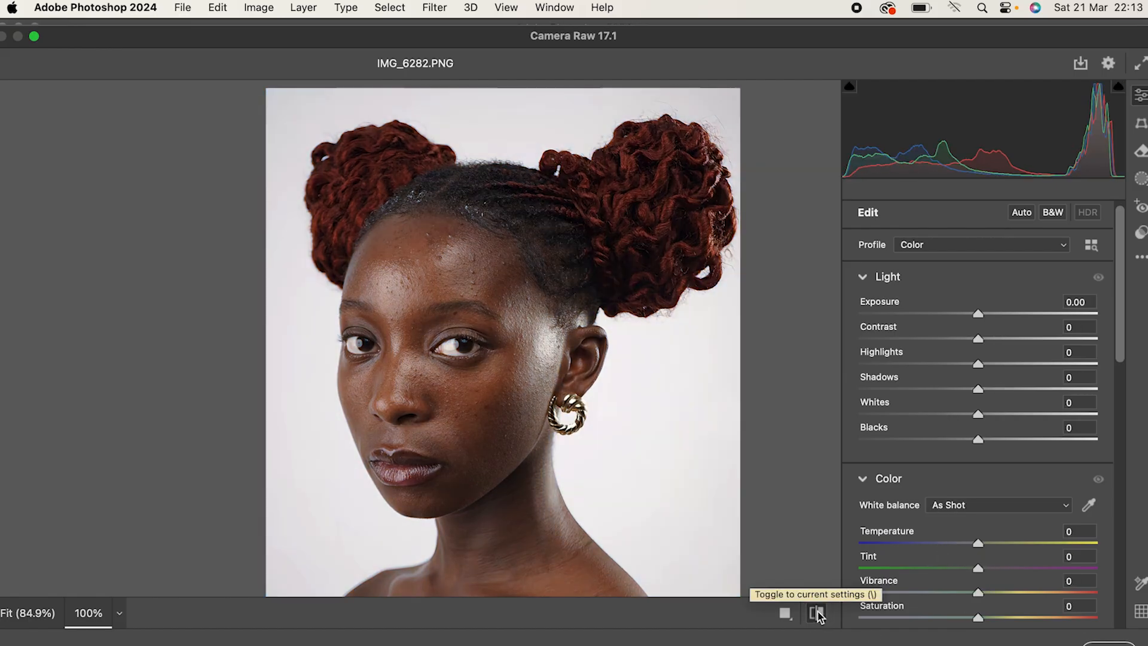
click(817, 613)
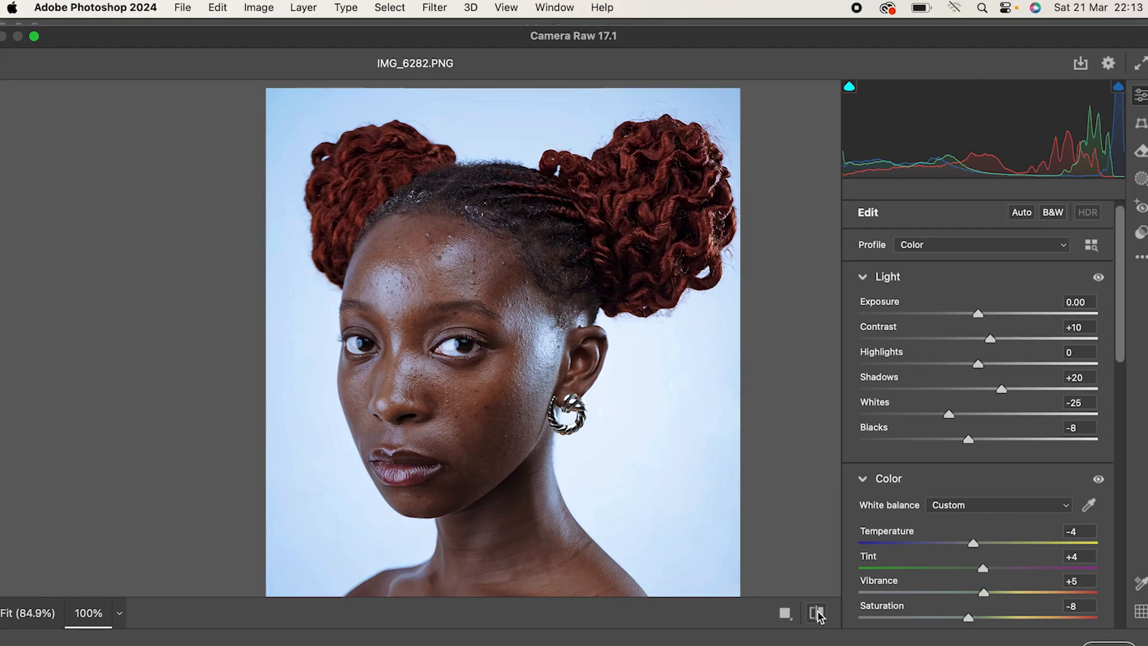
scroll(855, 243, up, 1)
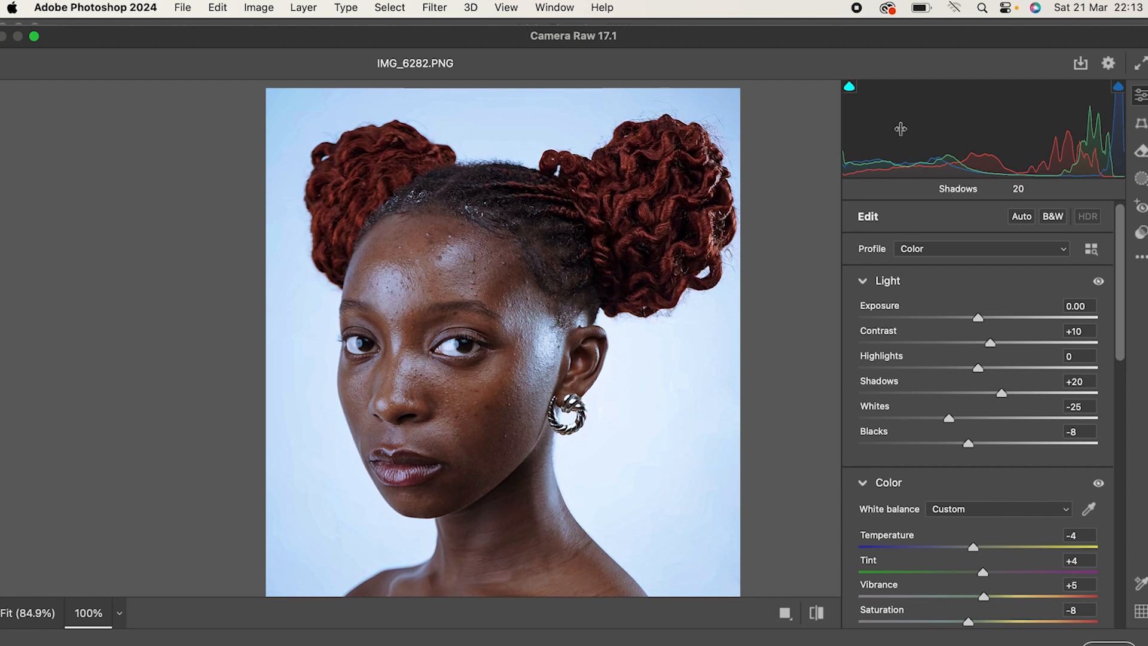
drag(529, 350, 357, 265)
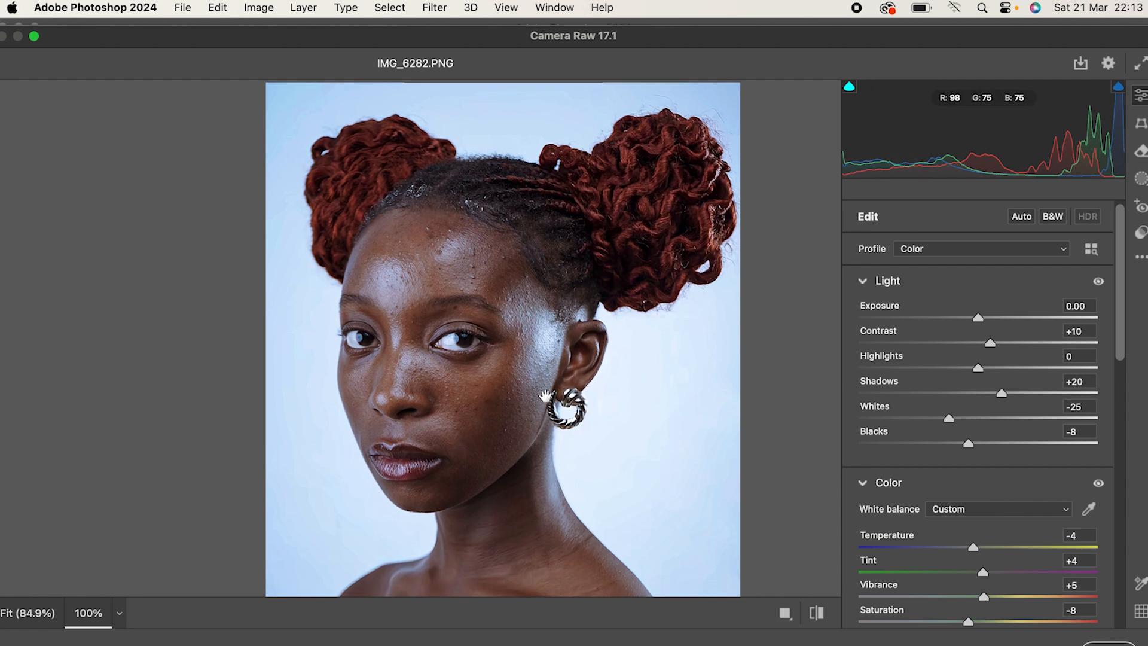
scroll(486, 403, down, 4)
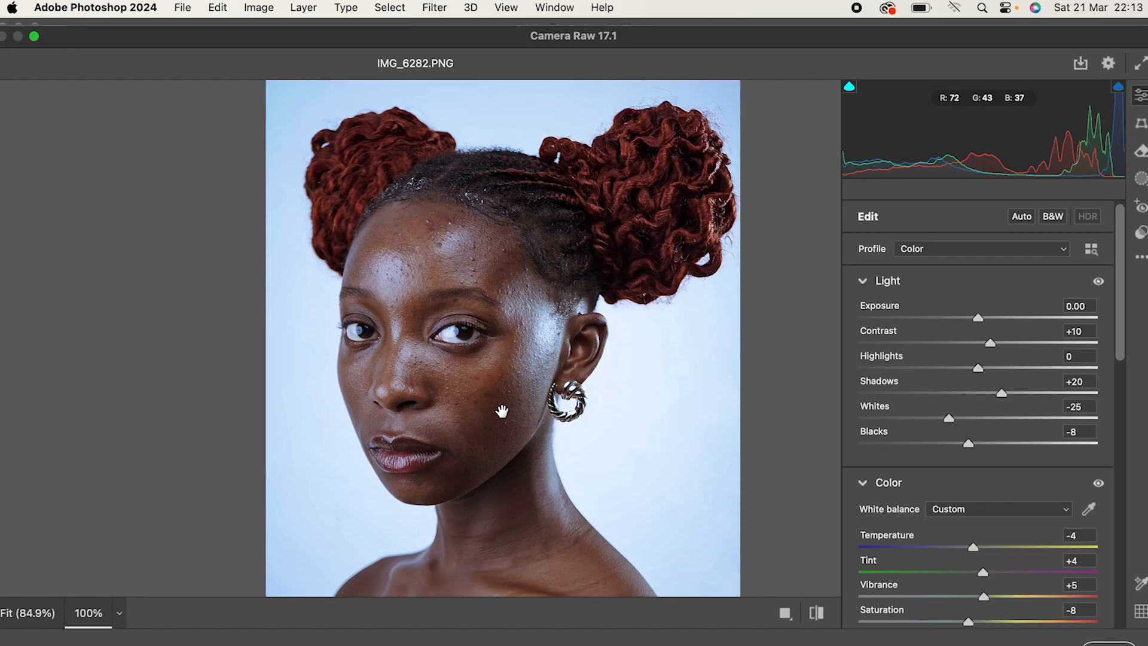
click(601, 439)
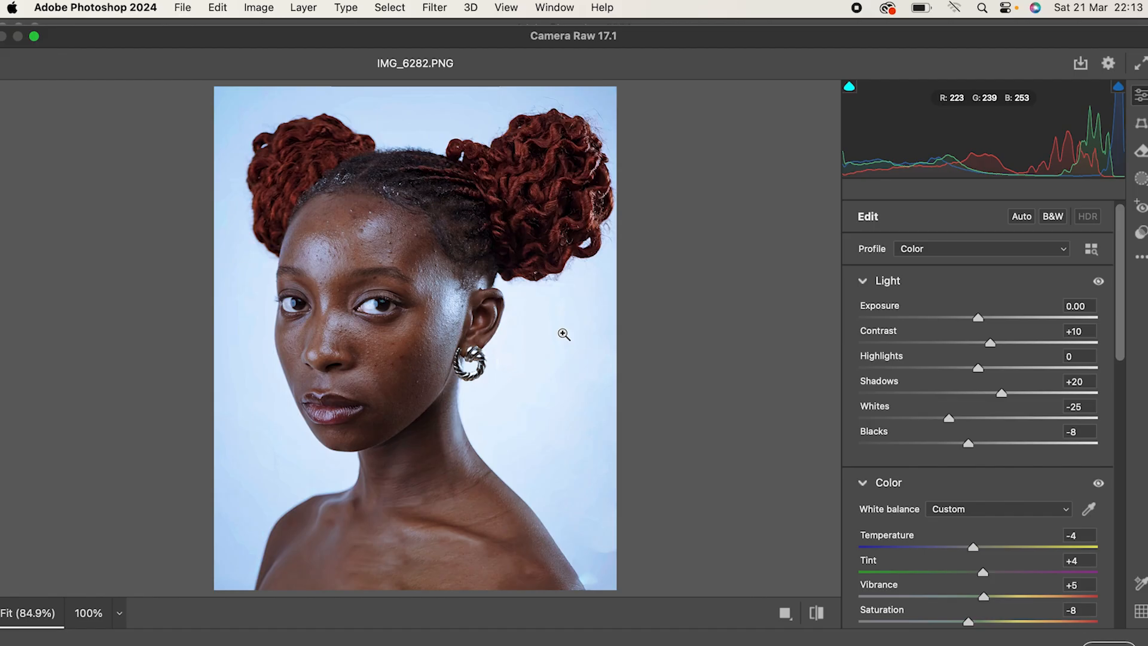
click(816, 613)
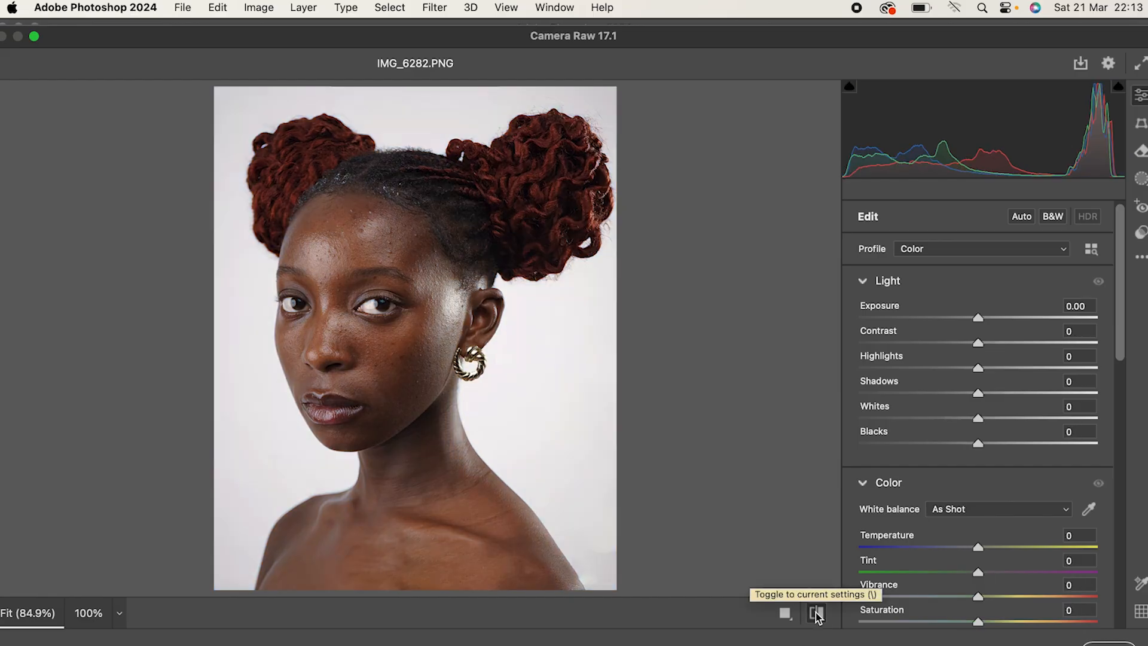
click(816, 613)
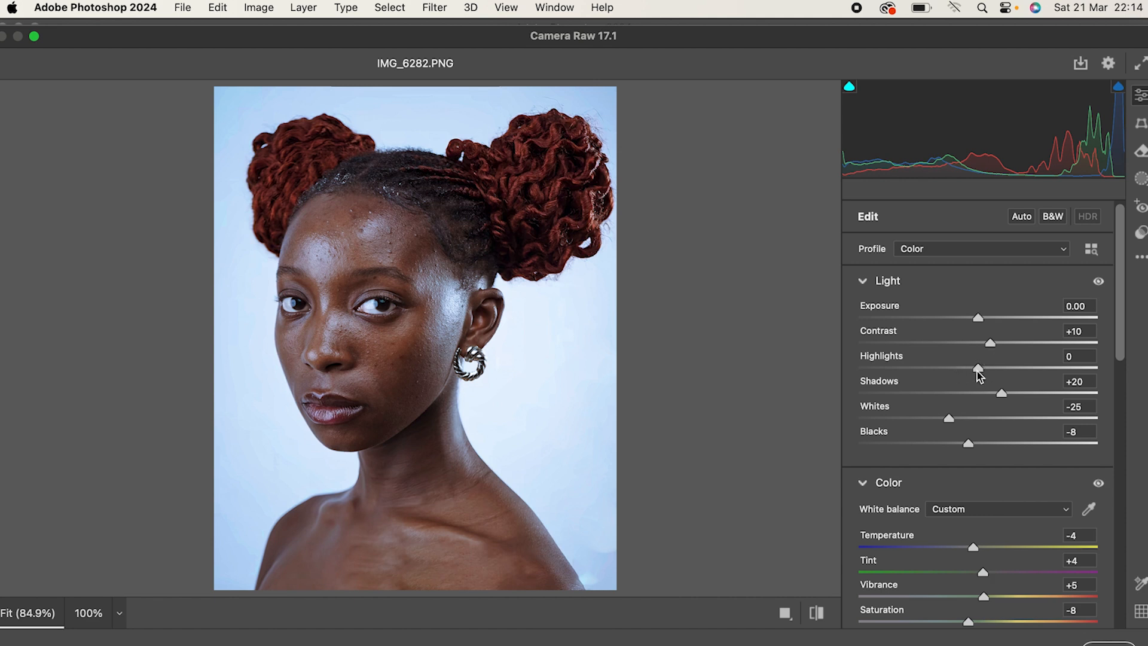
Set Highlights to +12 and Blacks to -15 for the portrait
drag(979, 371, 991, 369)
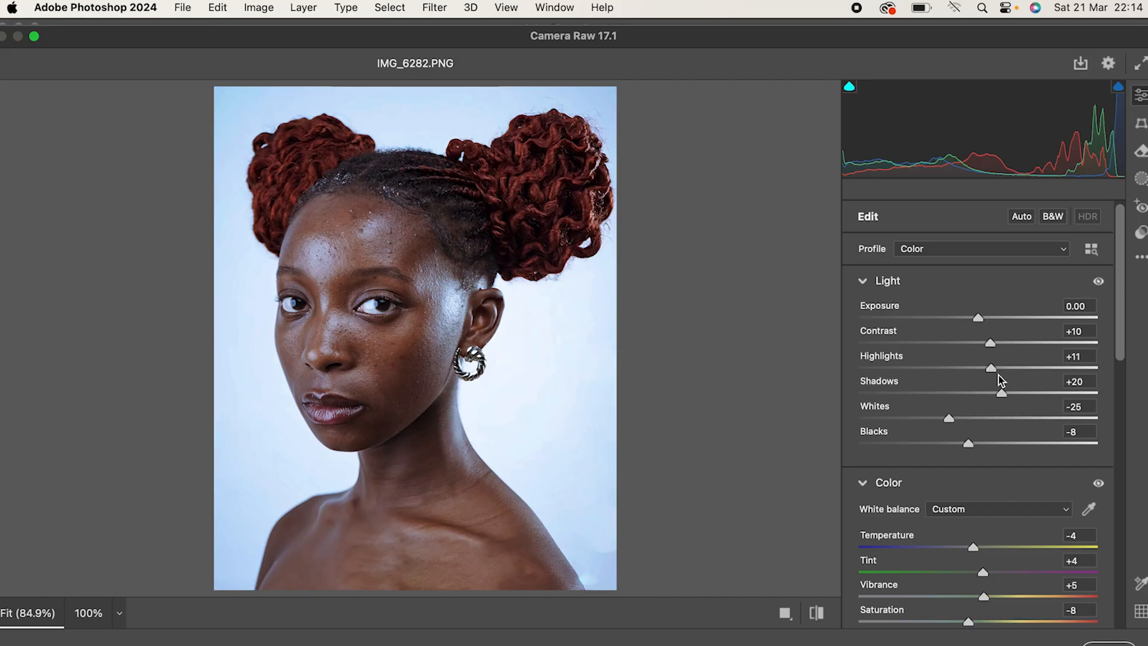
drag(991, 368, 992, 369)
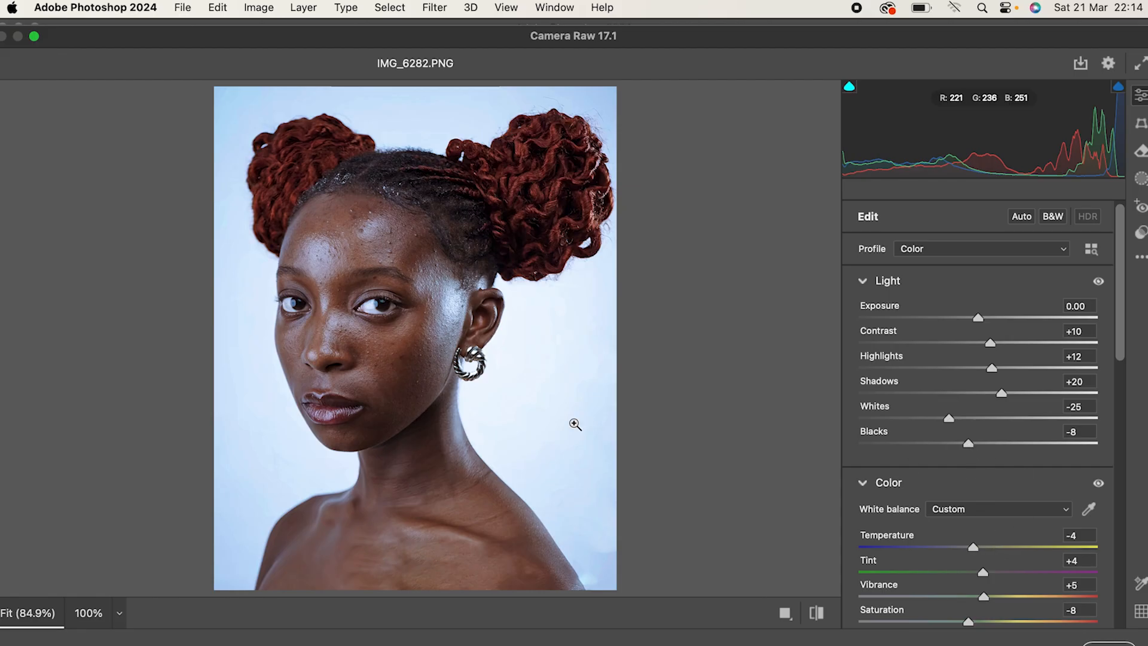
scroll(492, 397, down, 2)
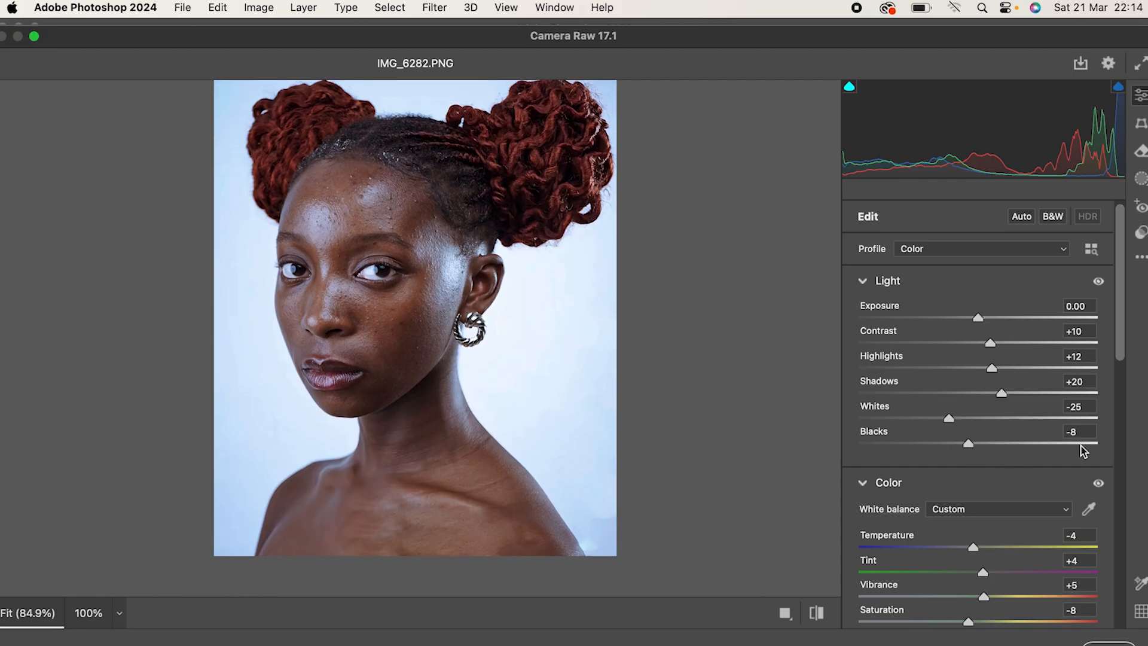
drag(968, 443, 959, 446)
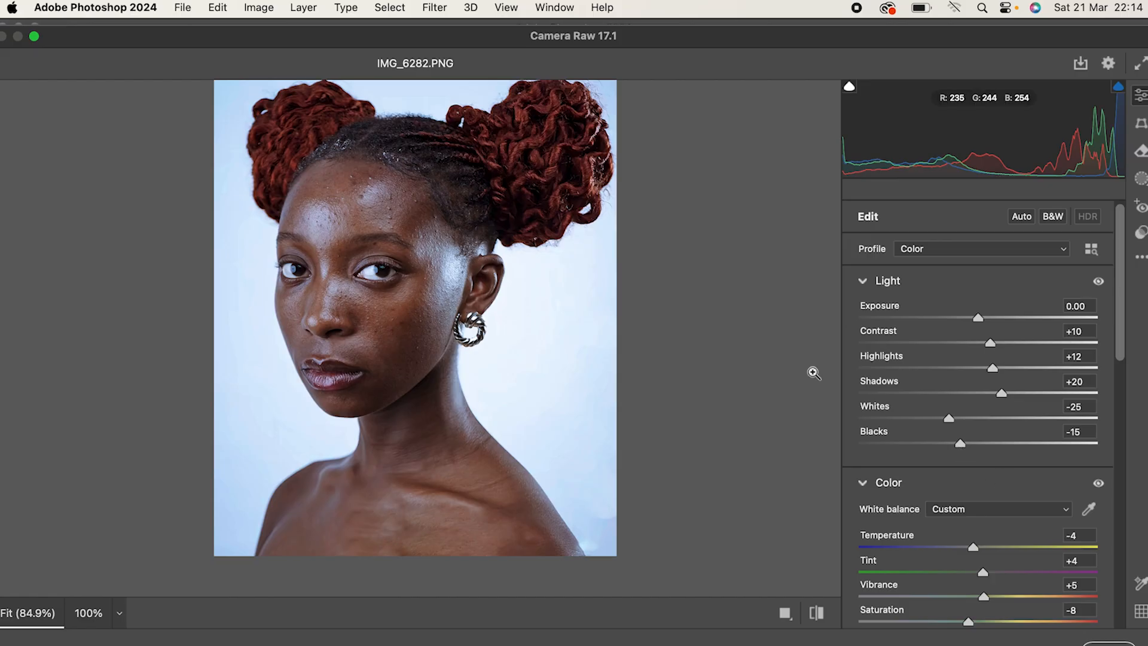
Set Texture to +19 and Clarity to +20, and check the portrait against the original
scroll(1018, 395, down, 1)
scroll(1018, 395, down, 12)
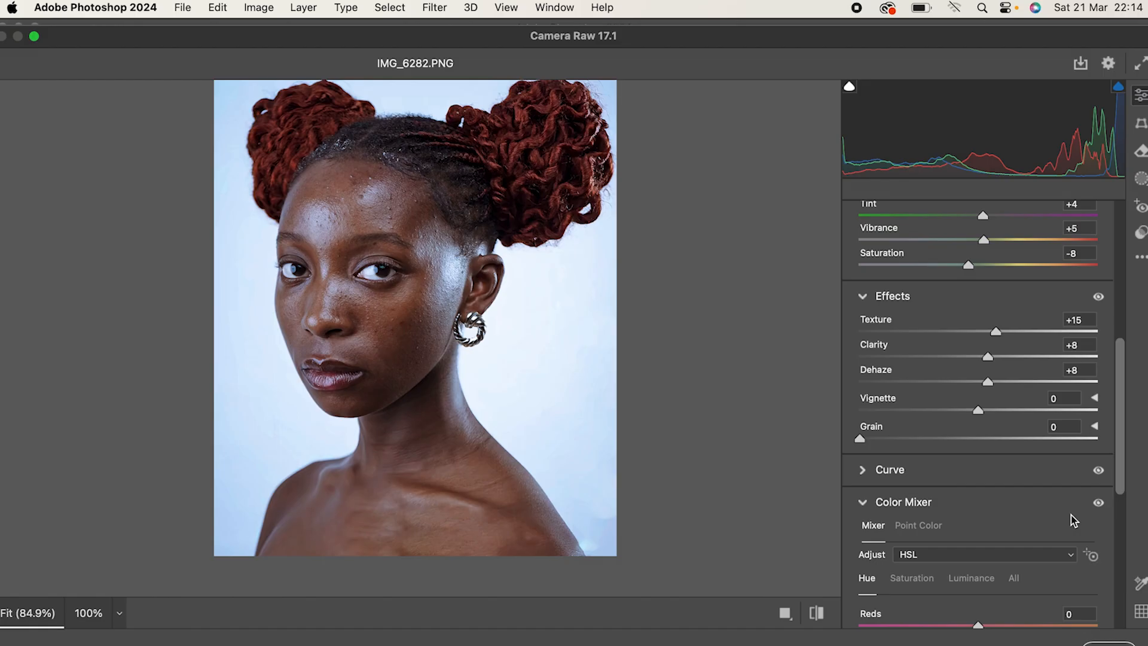
scroll(986, 383, up, 3)
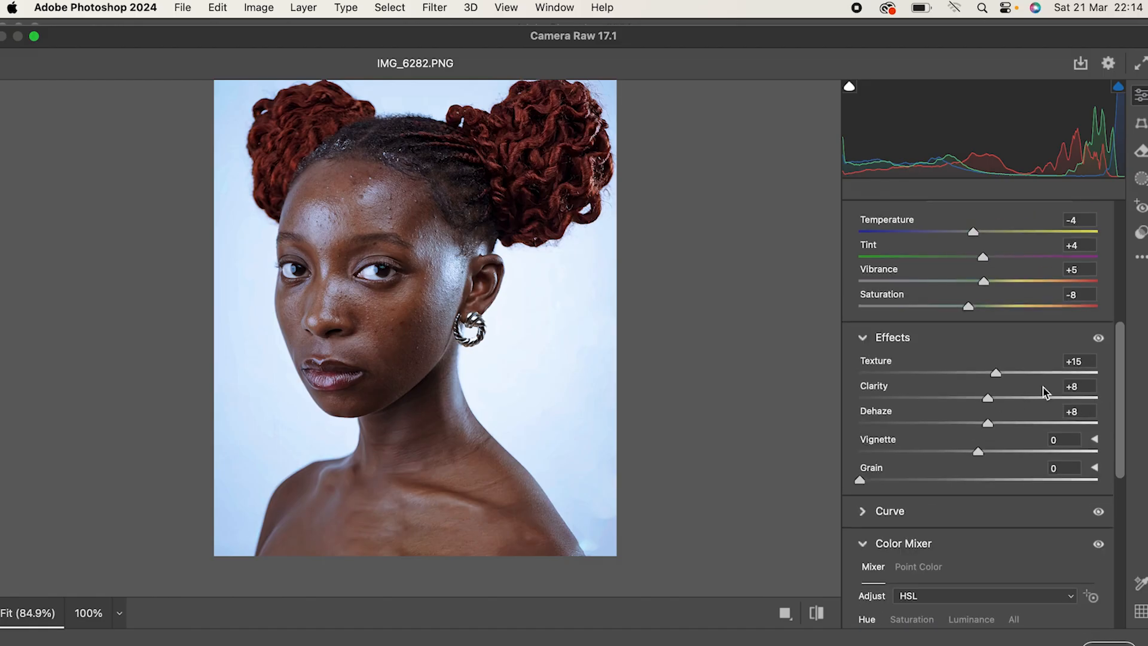
drag(998, 374, 1003, 398)
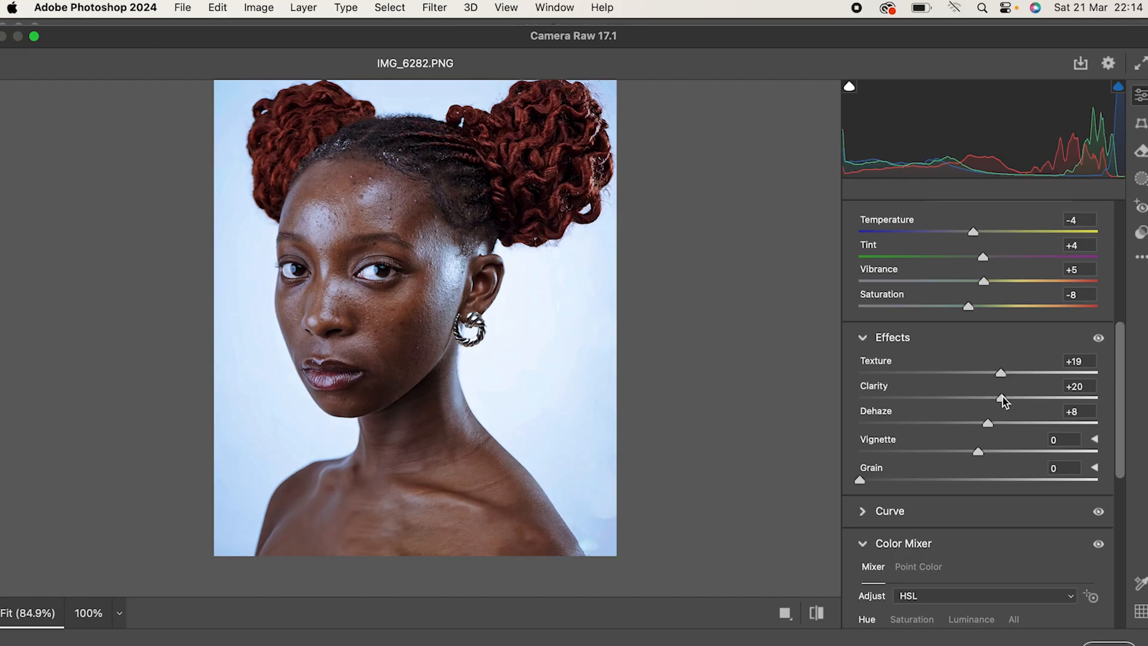
click(385, 205)
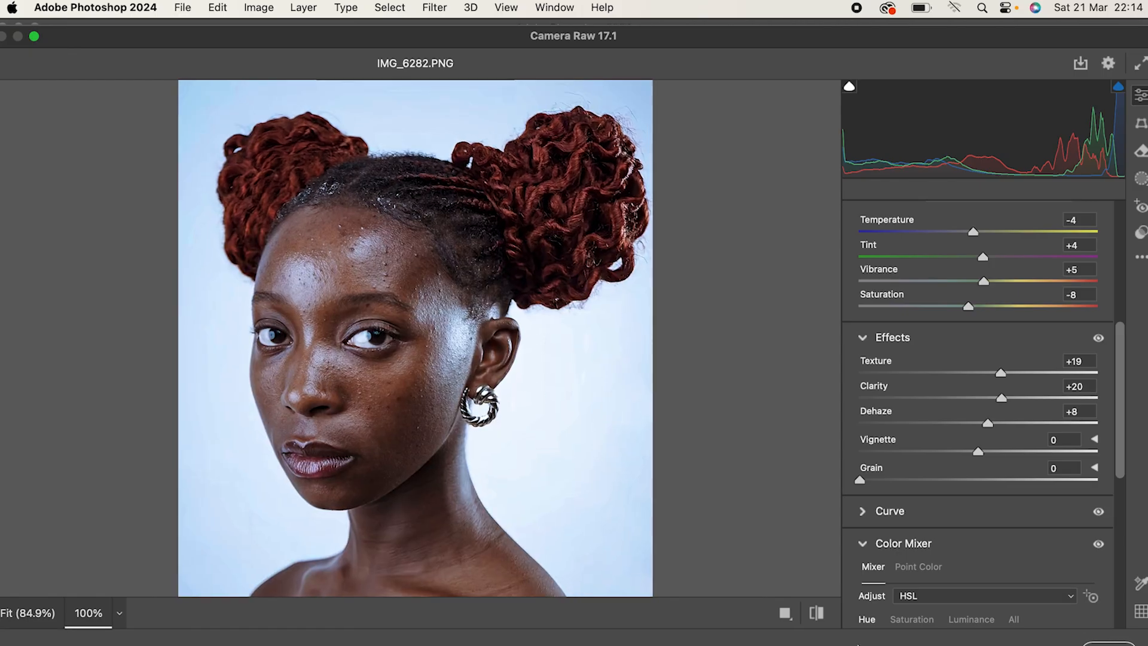
click(818, 613)
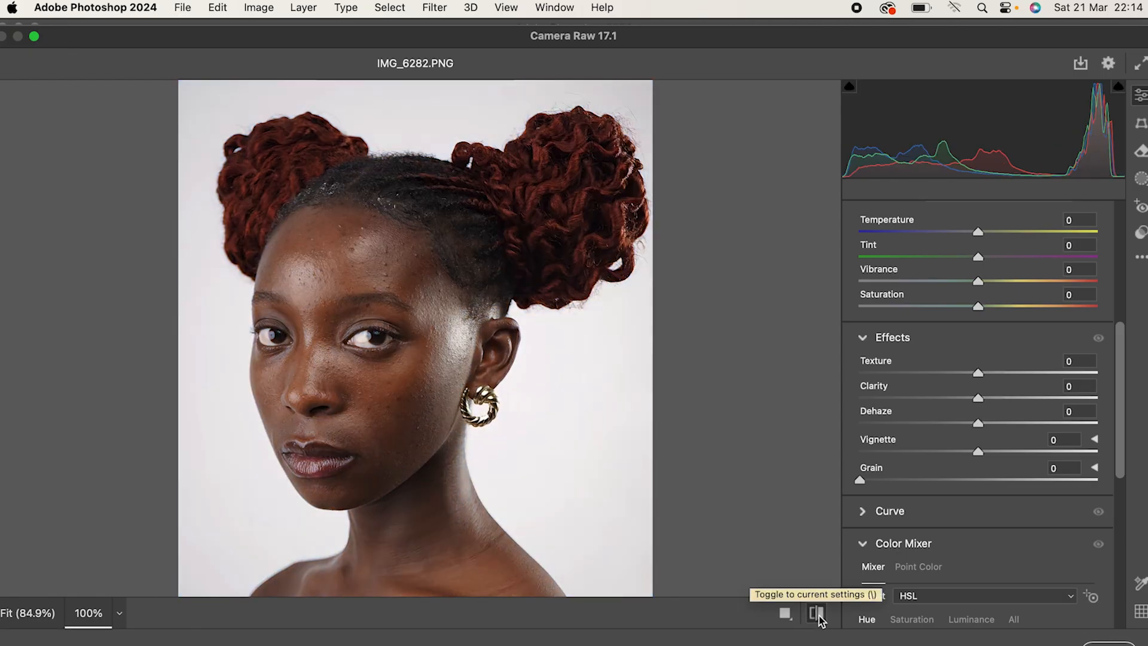
click(818, 613)
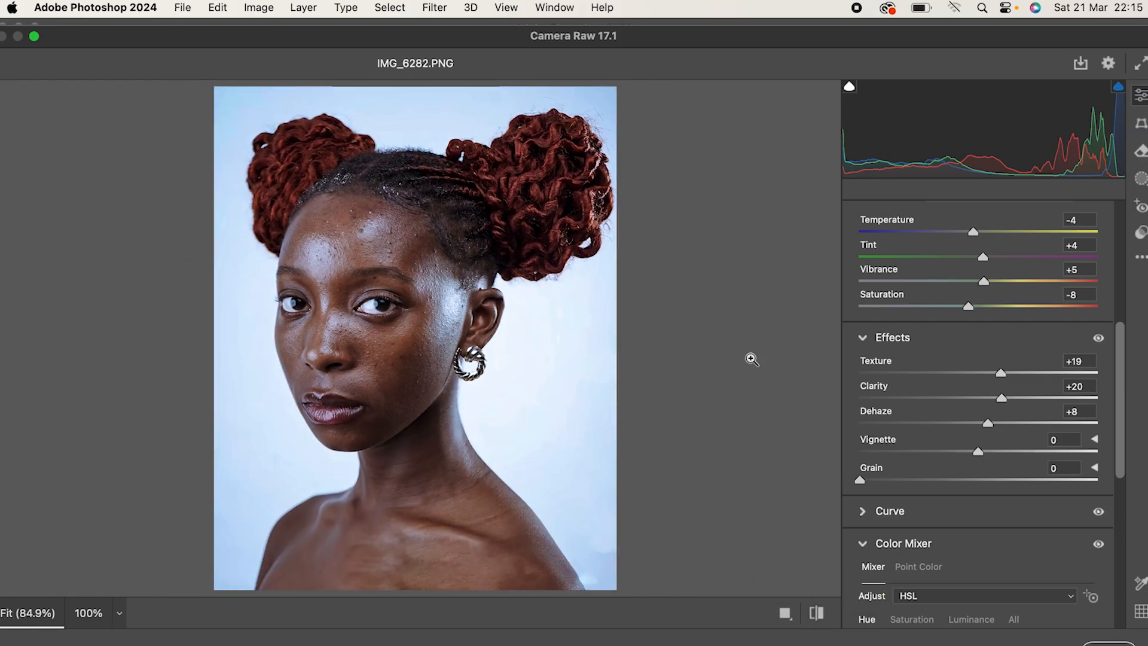
Set the portrait's overall Saturation to -5
scroll(1095, 489, down, 8)
scroll(1031, 476, down, 1)
scroll(1031, 476, up, 10)
drag(971, 501, 975, 503)
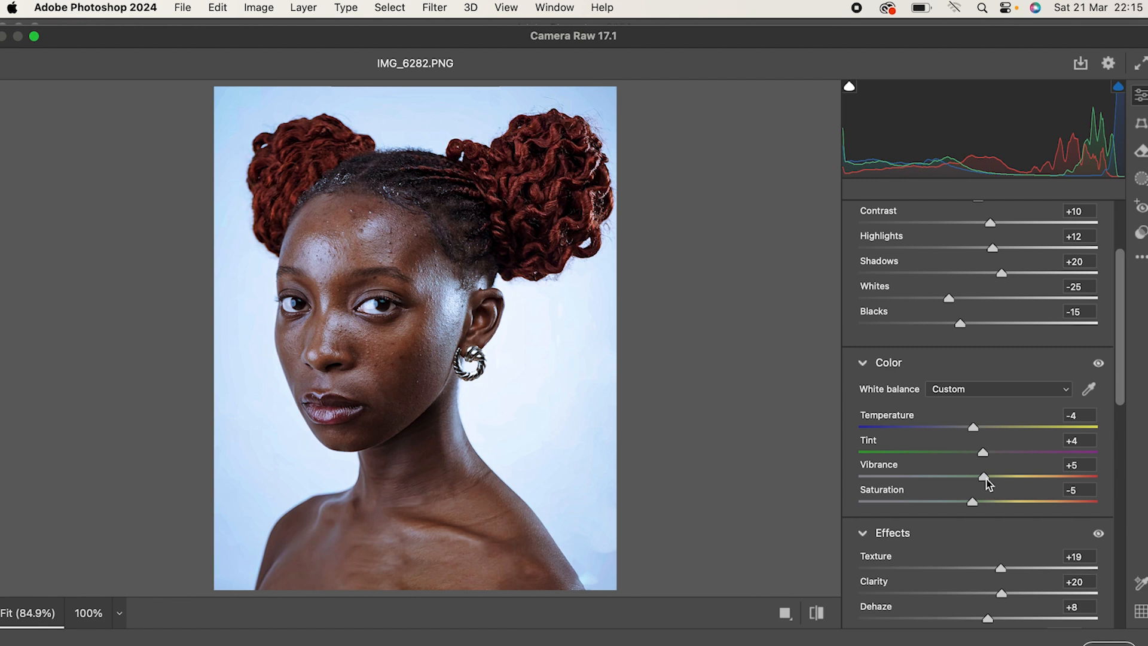
scroll(987, 484, up, 3)
Examine the face up close, and compare the whole adjusted portrait with the original
click(385, 335)
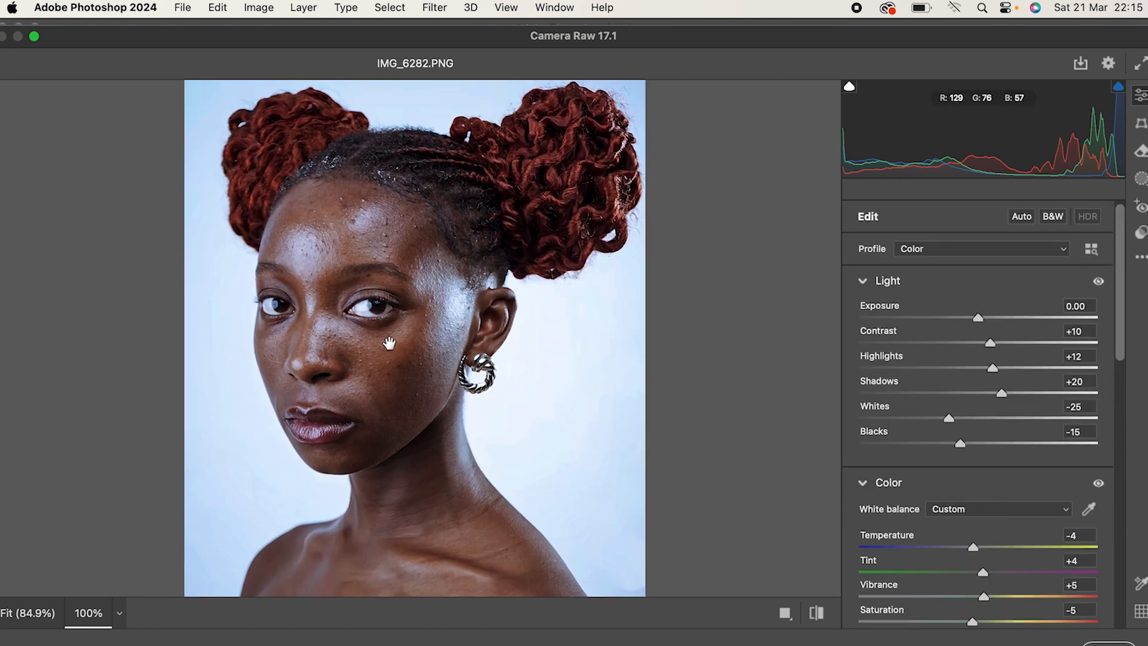
drag(388, 344, 428, 361)
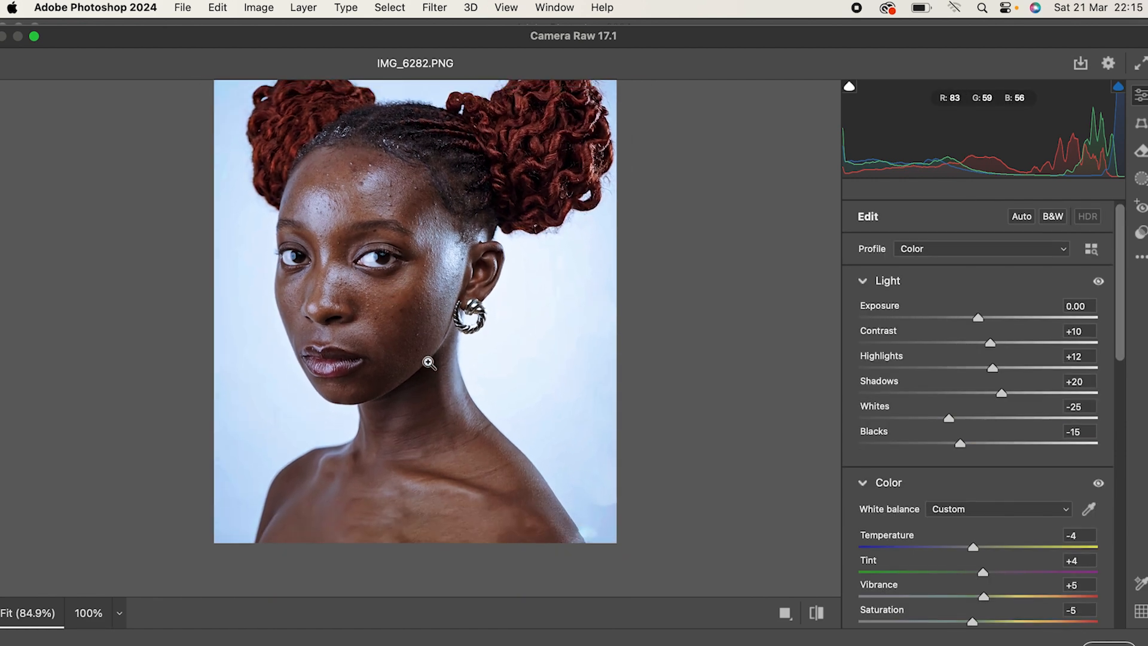
scroll(428, 362, up, 1)
scroll(428, 362, left, 1)
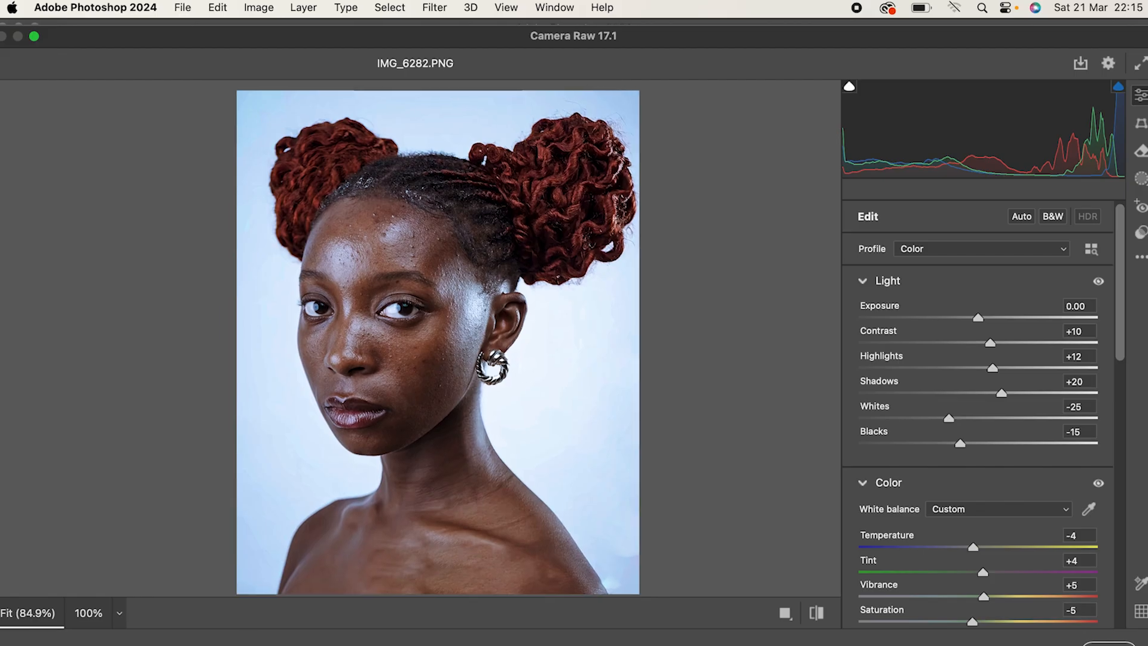
click(822, 612)
click(819, 610)
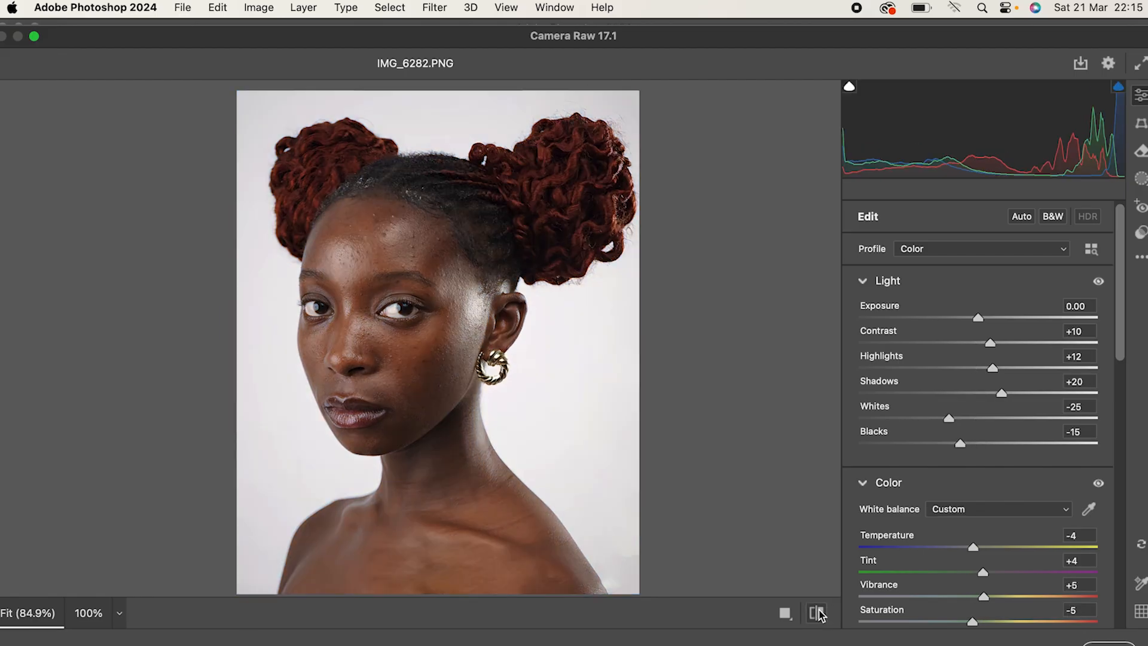
click(819, 613)
click(819, 612)
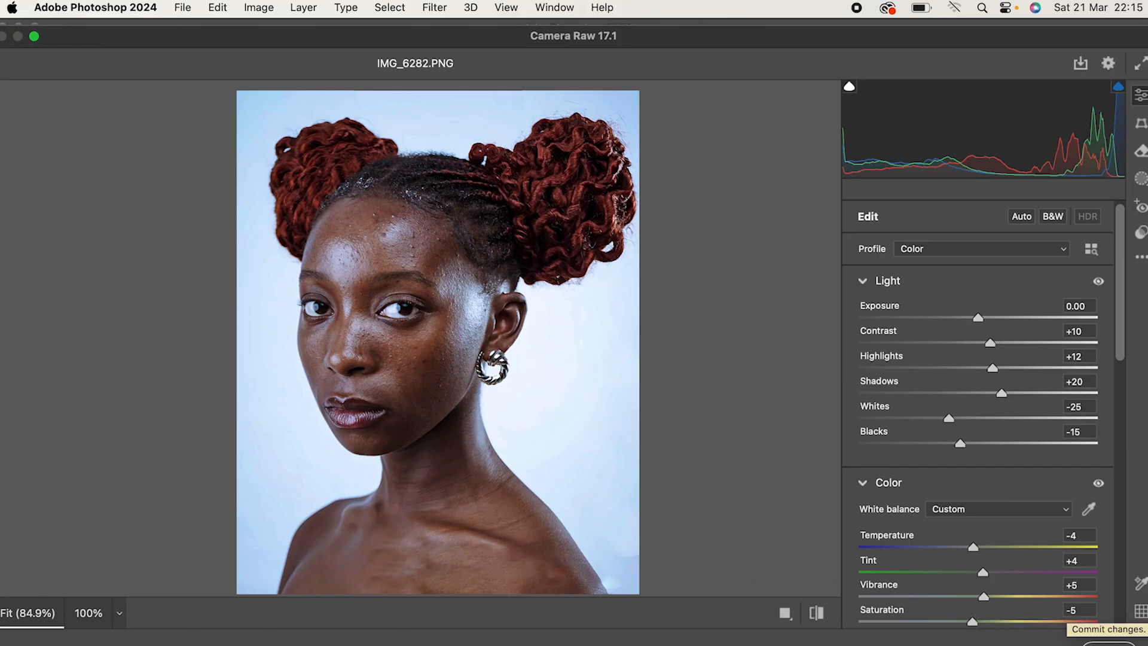
Apply the Camera Raw adjustments, check them by toggling Layer 1's visibility, and duplicate that layer
click(1113, 642)
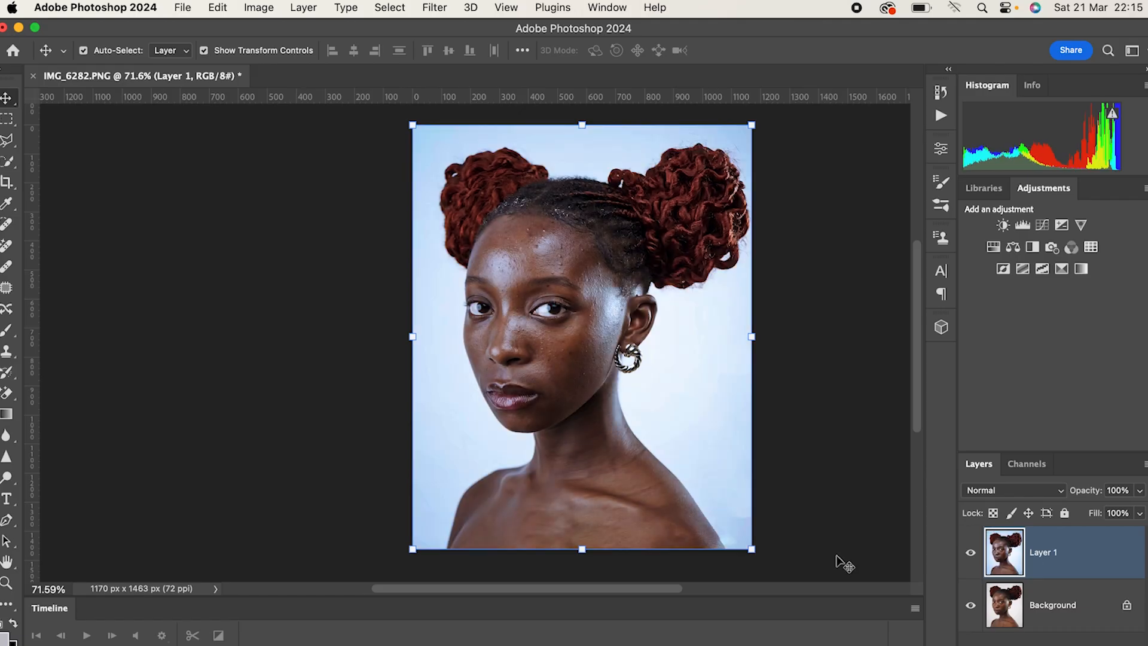
click(972, 555)
click(972, 555)
click(971, 555)
click(972, 555)
key(super+j)
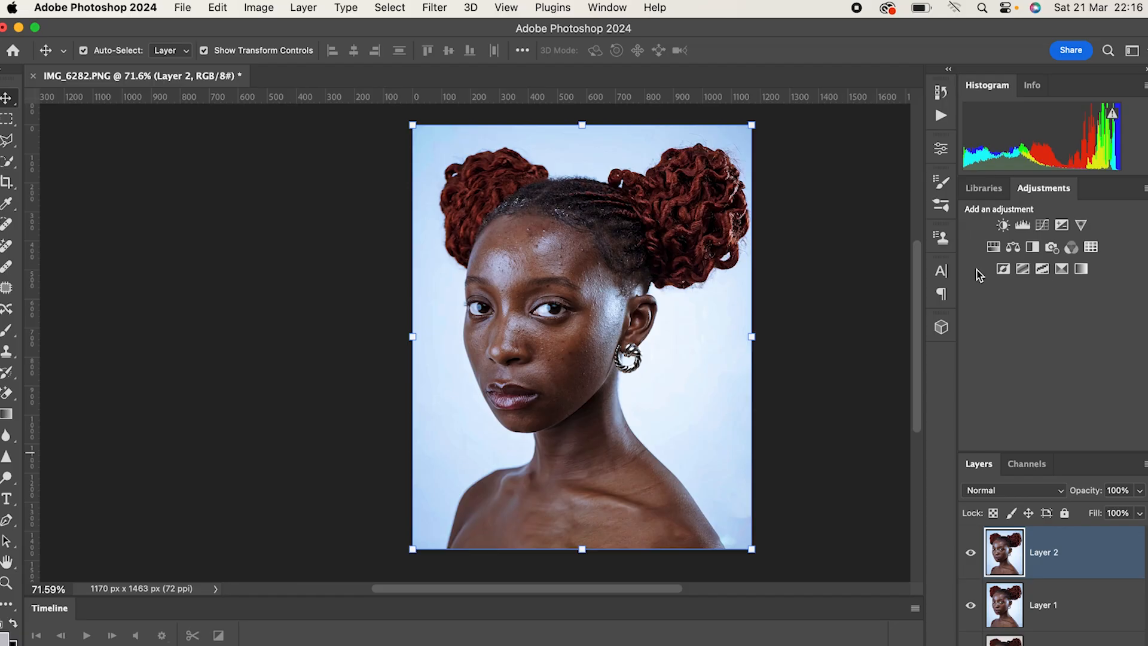
Run the Frequency Separation 16Bit action from the Eglow action set on Layer 2
click(945, 117)
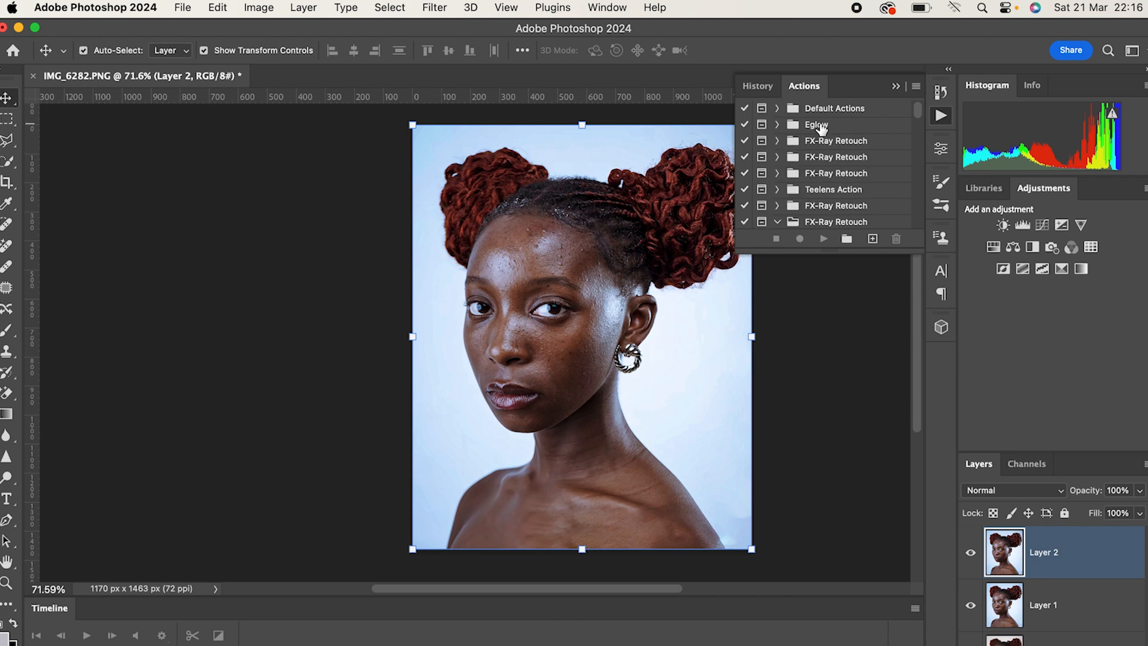
click(778, 124)
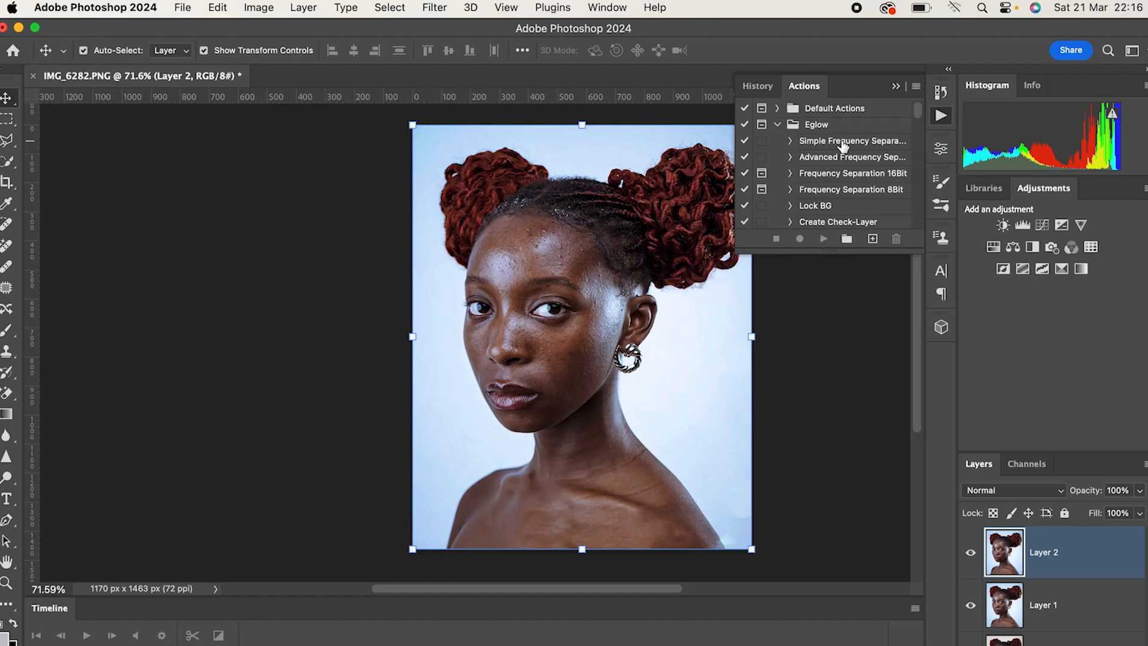
scroll(849, 187, down, 4)
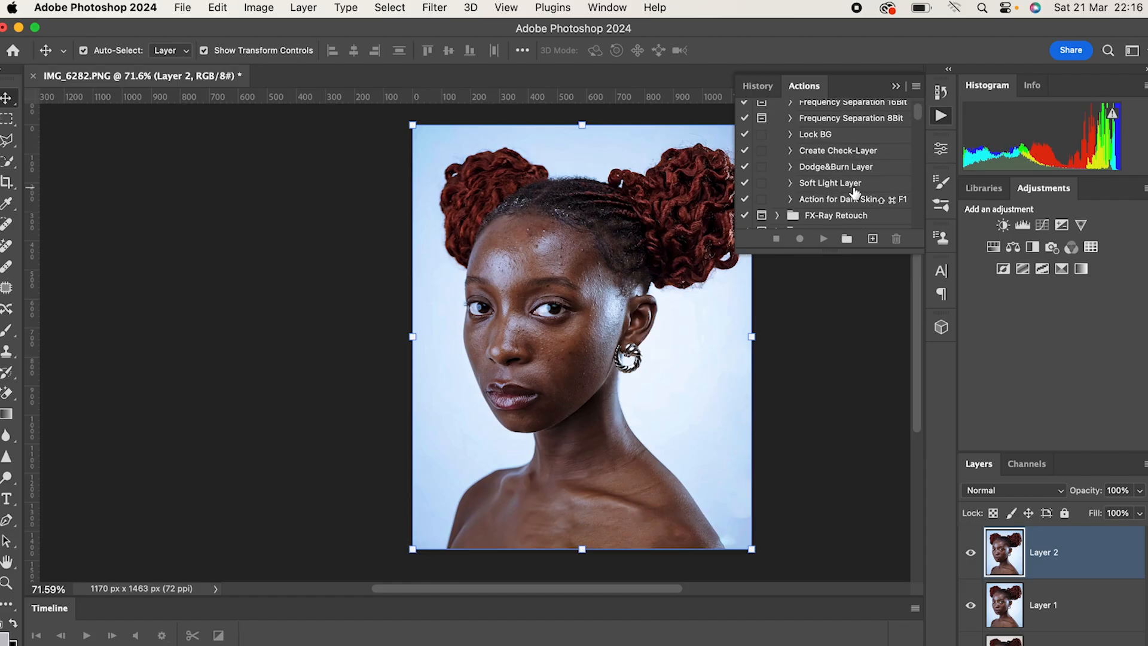
scroll(837, 135, down, 3)
scroll(847, 162, up, 7)
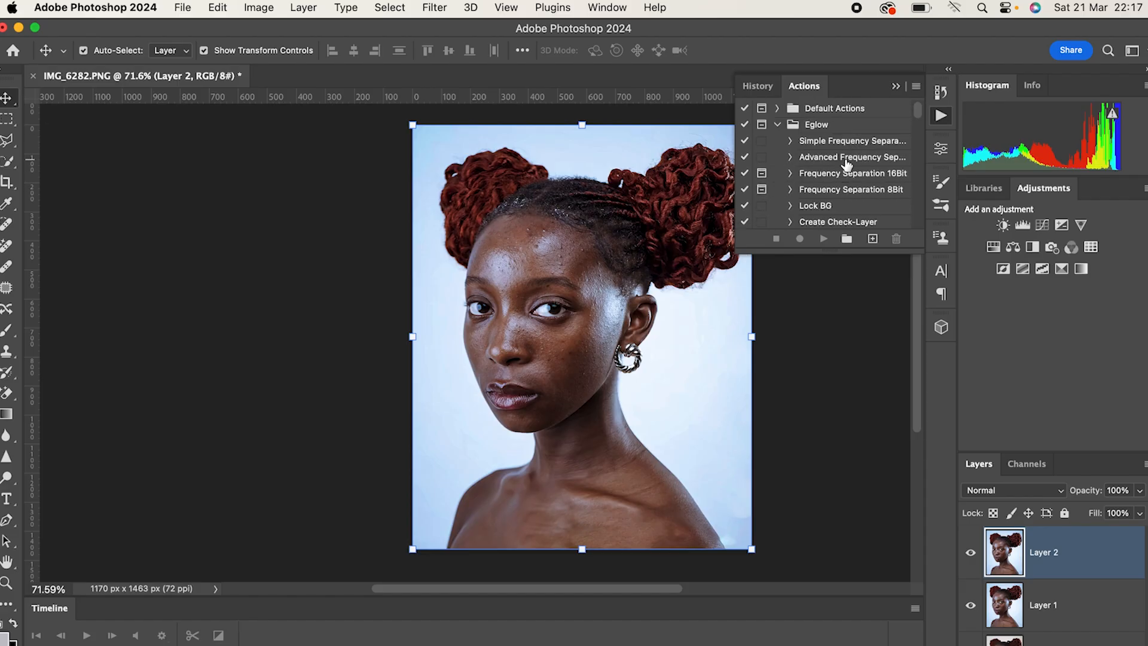
scroll(856, 189, down, 3)
scroll(858, 190, up, 3)
click(843, 175)
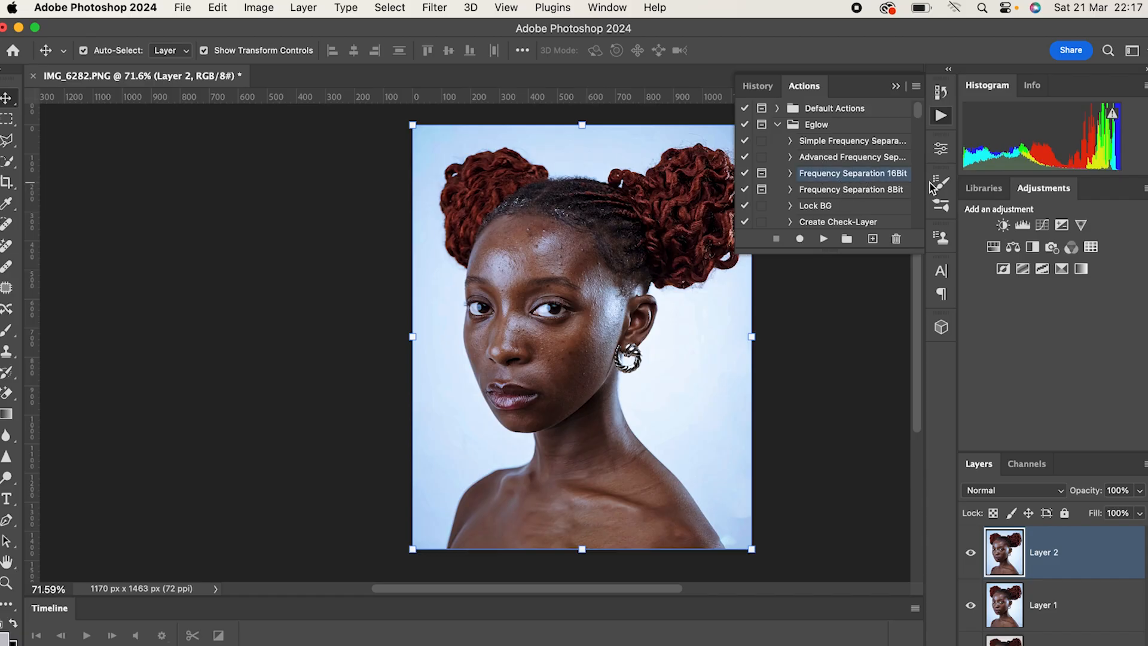
click(824, 239)
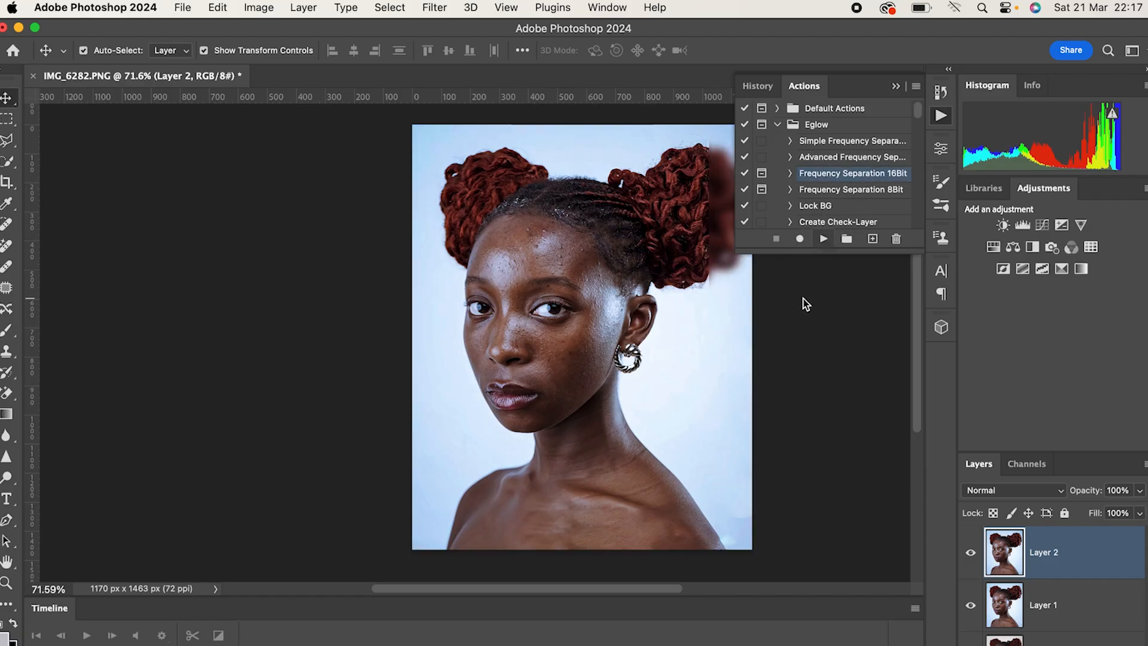
Set the Low Frequency layer's Gaussian Blur radius to 3.0 pixels, compare it with the unblurred image, and apply it
drag(788, 95, 224, 84)
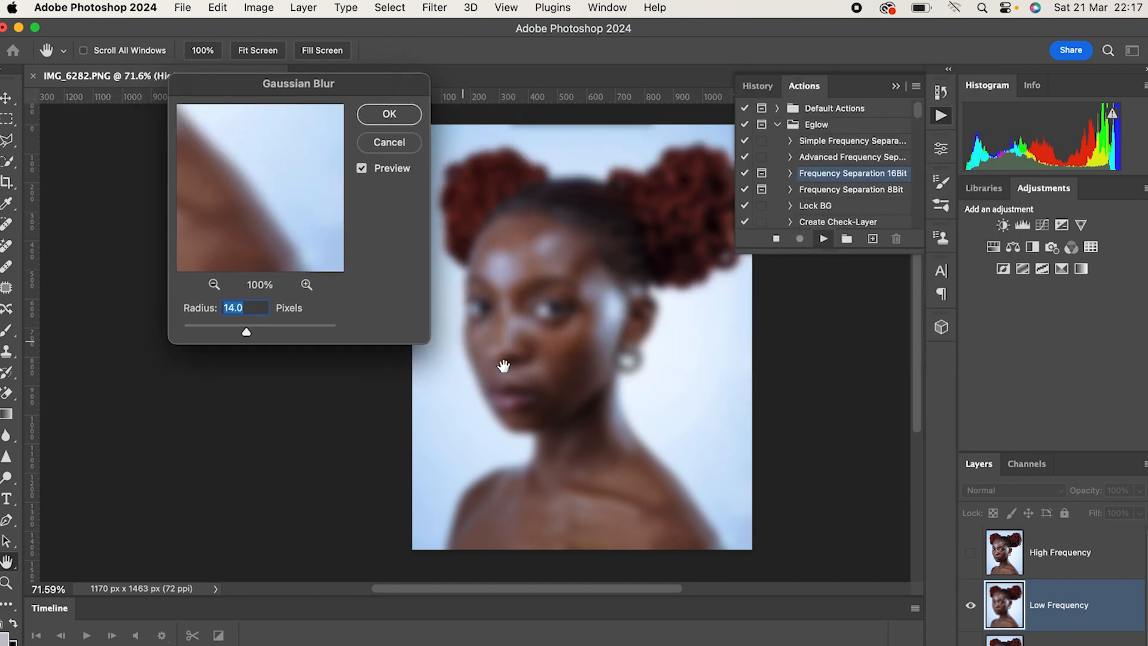
click(896, 87)
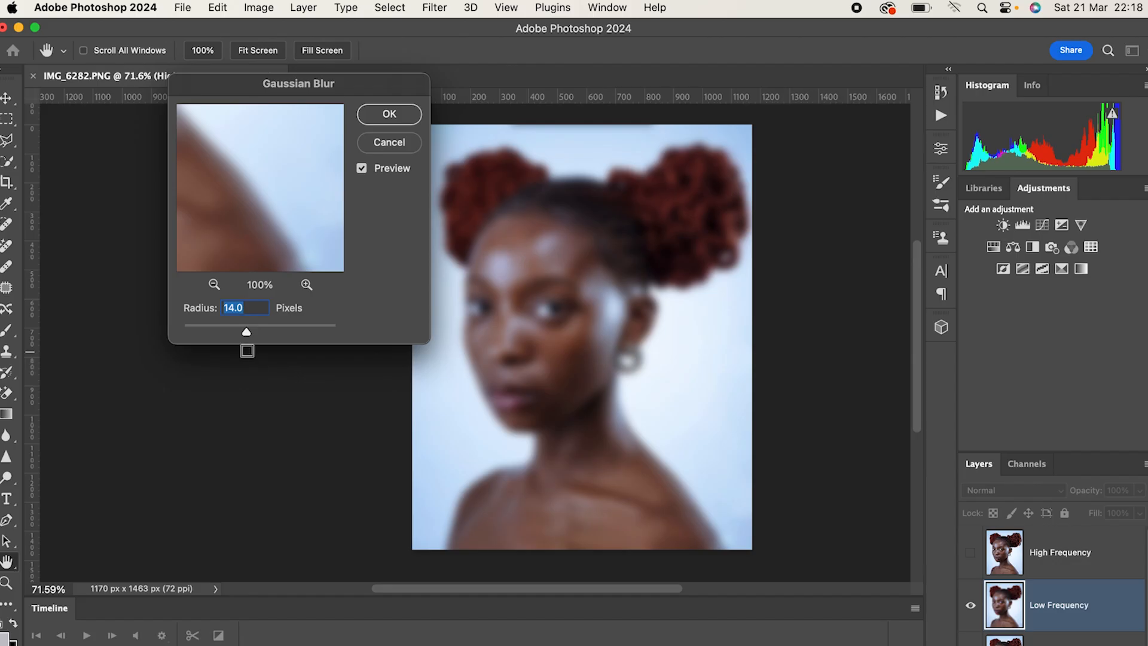
drag(246, 333, 207, 332)
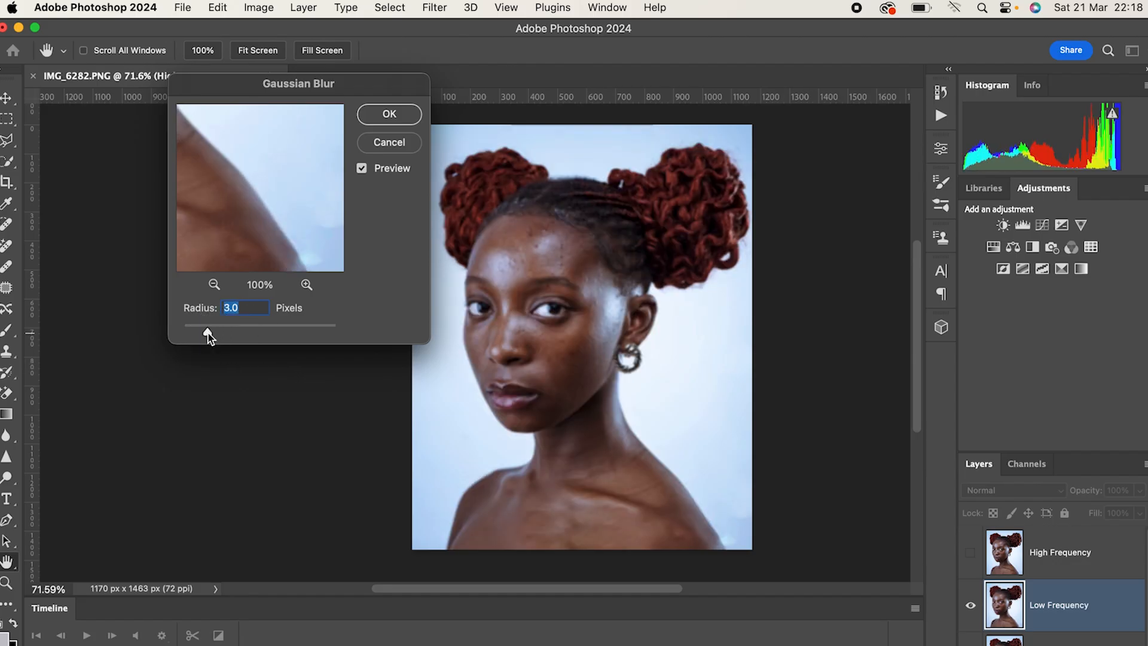
drag(362, 80, 289, 94)
click(290, 183)
click(290, 183)
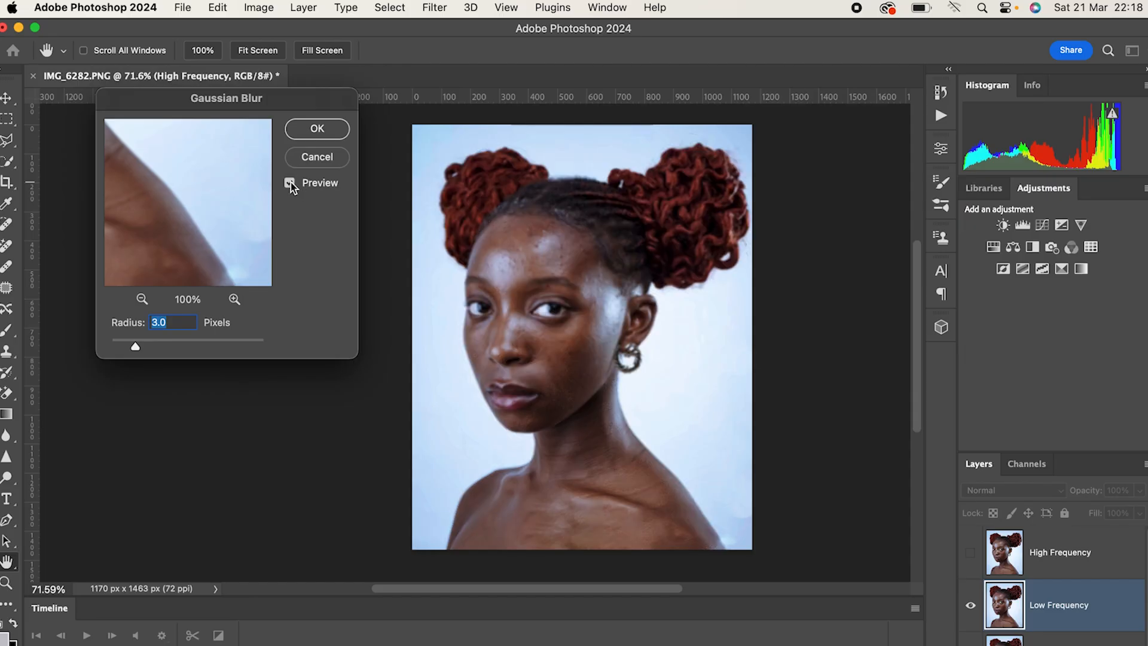
click(290, 183)
click(290, 183)
click(318, 128)
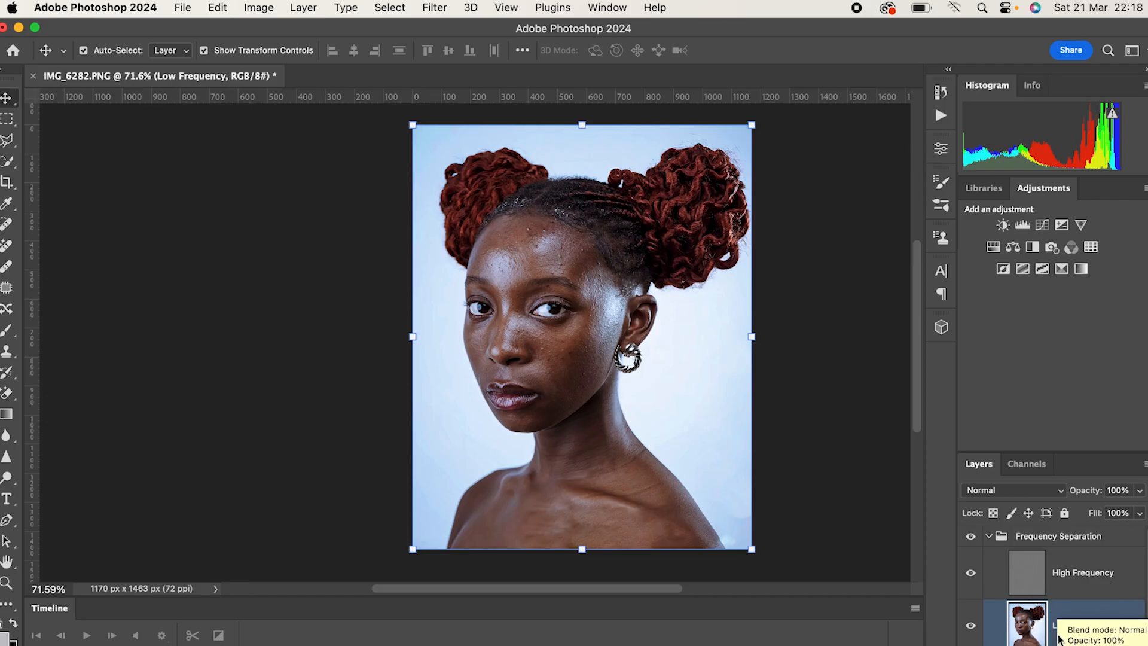
Choose the Mixer Brush Tool for working on the Low Frequency layer
click(7, 330)
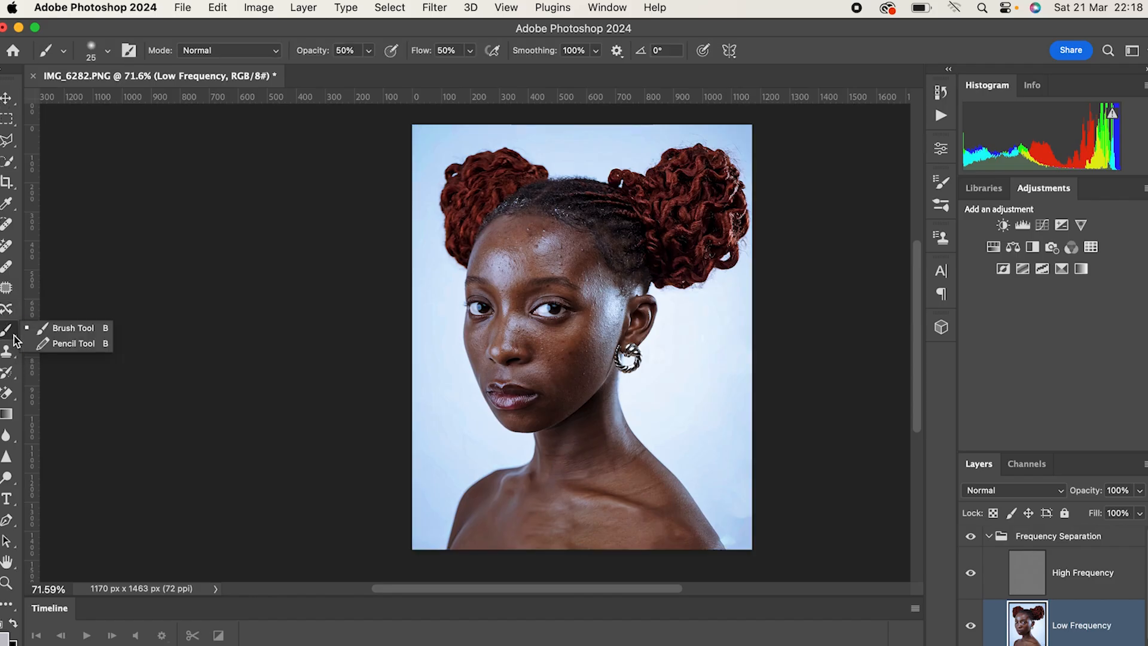
click(13, 606)
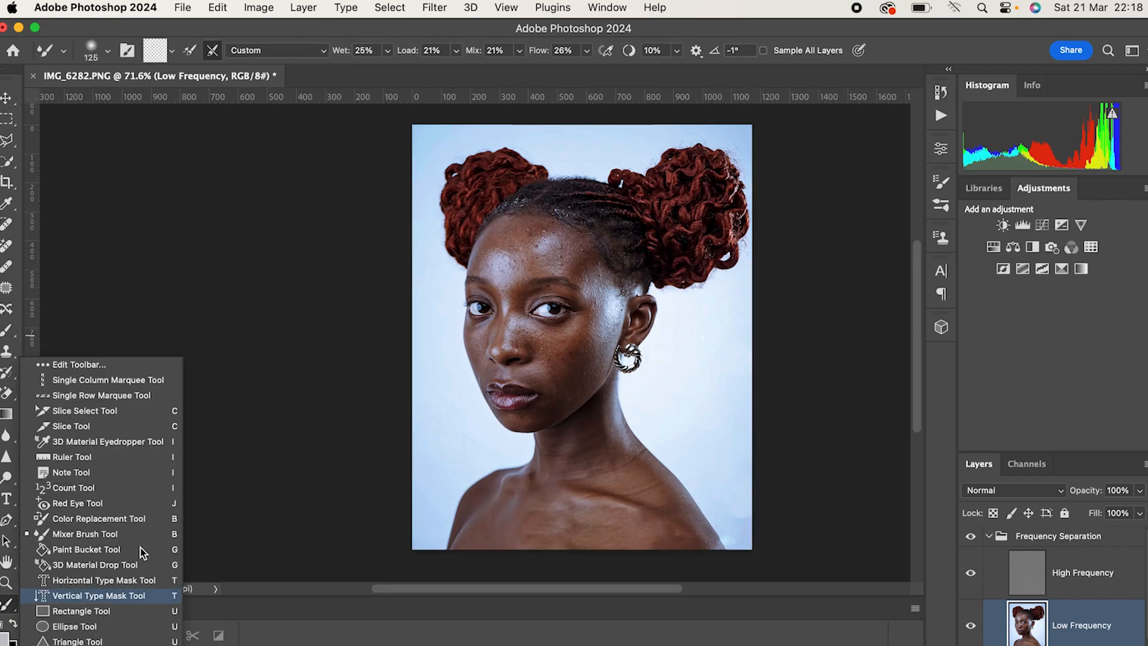
click(62, 534)
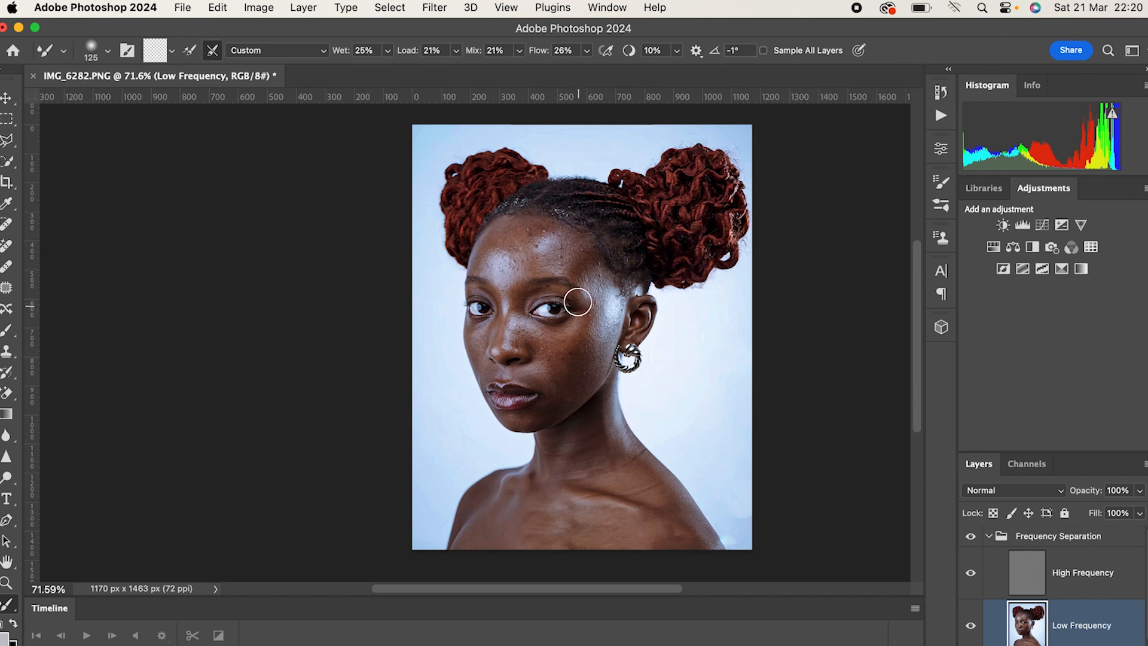
Examine the skin of the face, neck and shoulders up close for uneven tones
scroll(569, 273, up, 2)
scroll(569, 273, up, 3)
scroll(569, 273, down, 2)
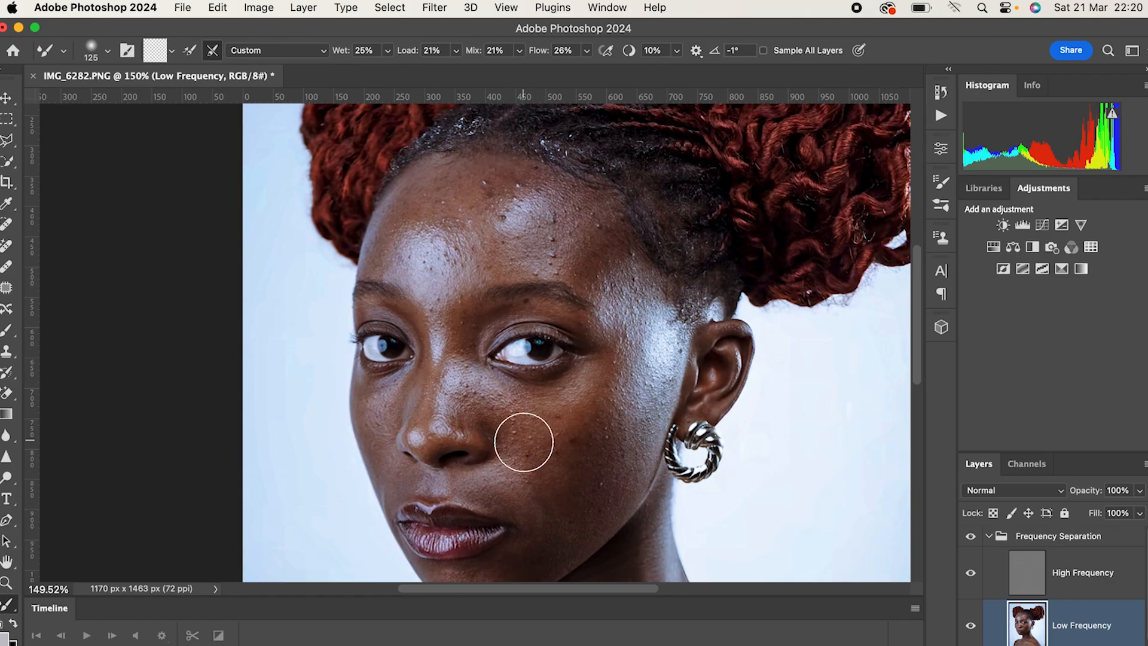
scroll(525, 441, down, 5)
scroll(525, 441, up, 4)
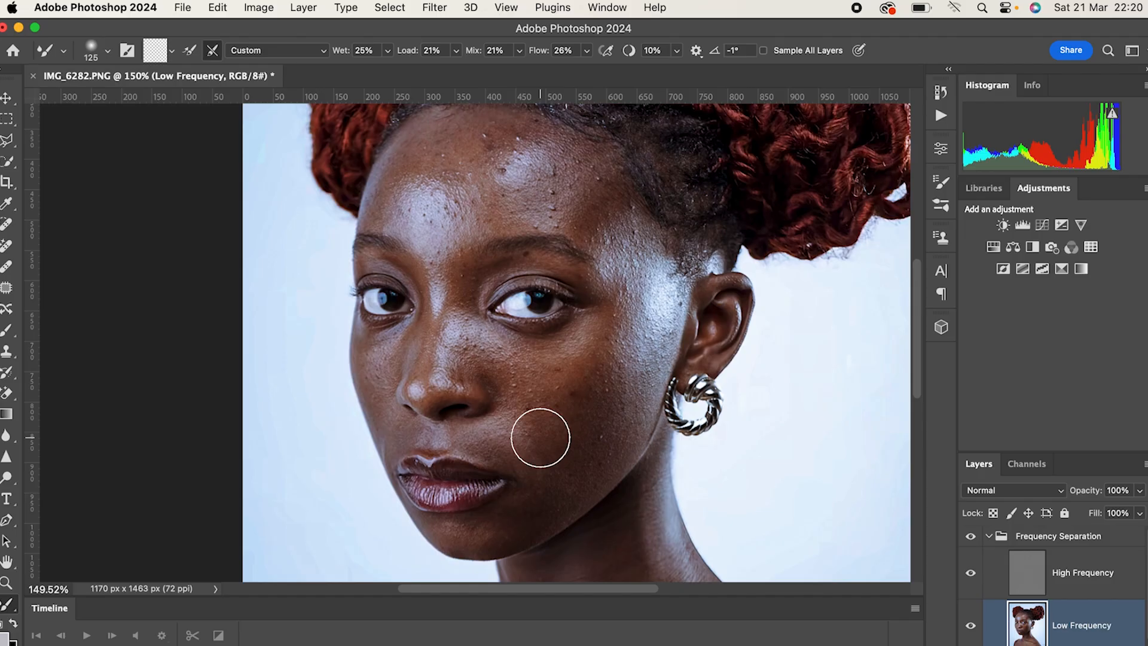
mouse_move(543, 187)
mouse_down()
mouse_move(612, 220)
mouse_move(594, 198)
mouse_move(608, 188)
mouse_move(587, 220)
mouse_up()
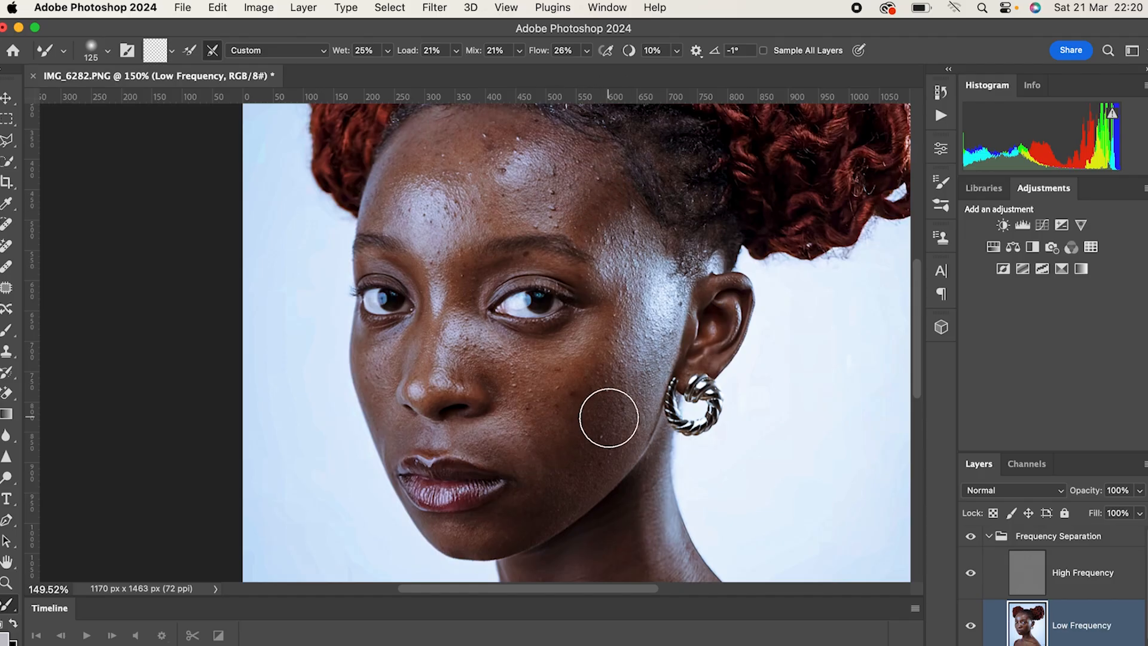
drag(608, 523, 600, 415)
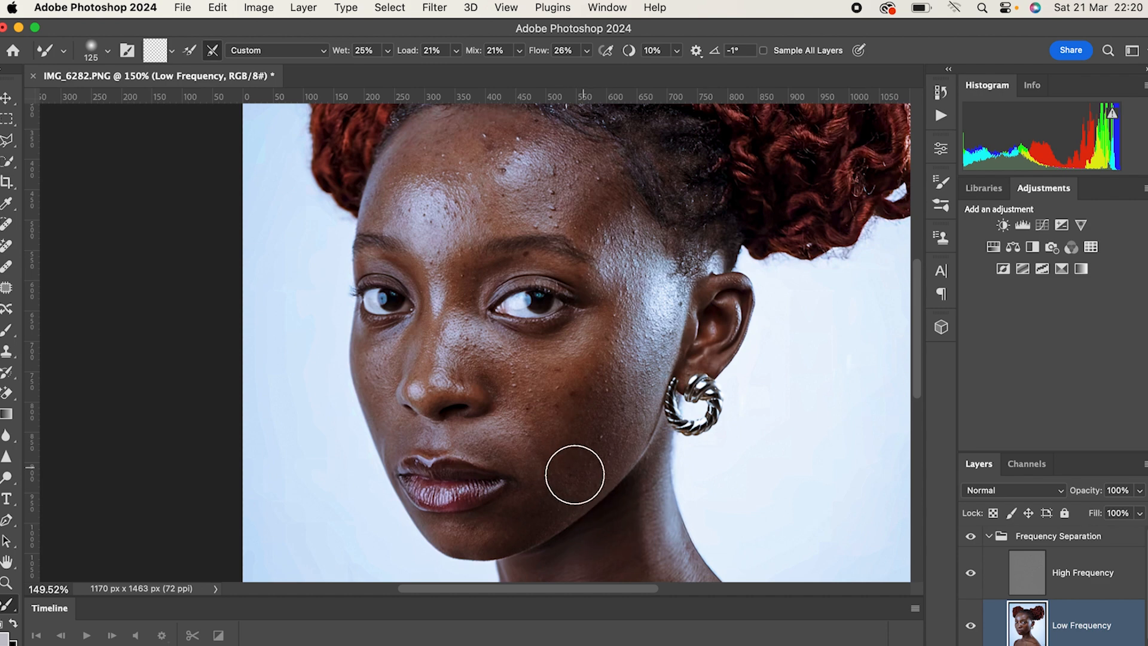
scroll(571, 473, down, 5)
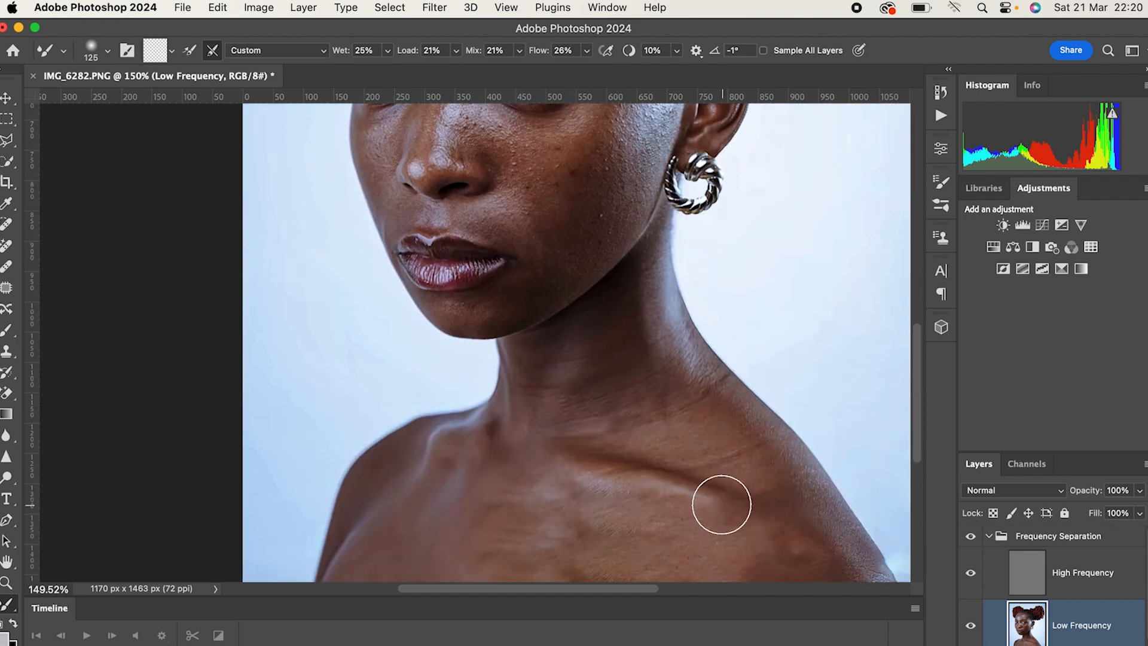
scroll(528, 259, down, 2)
scroll(588, 409, up, 3)
scroll(589, 409, up, 7)
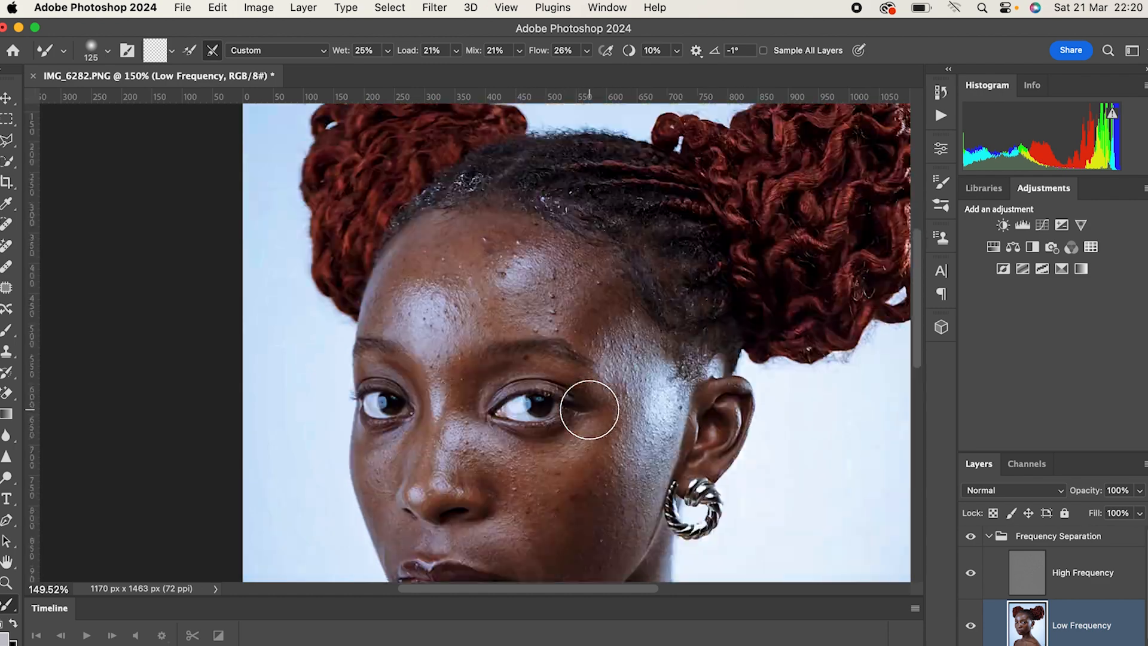
scroll(597, 418, down, 2)
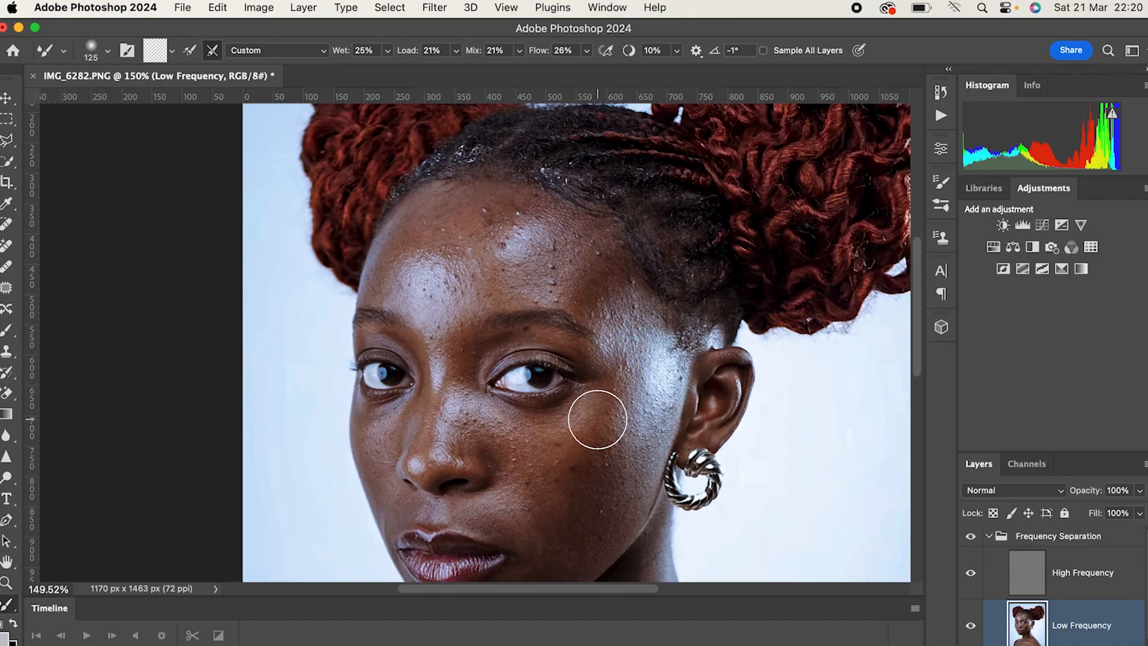
Reduce the Mixer Brush size to 45
key(bracketleft)
key(bracketleft)
key(bracketleft)
key(bracketleft)
key(bracketleft)
key(bracketleft)
key(bracketleft)
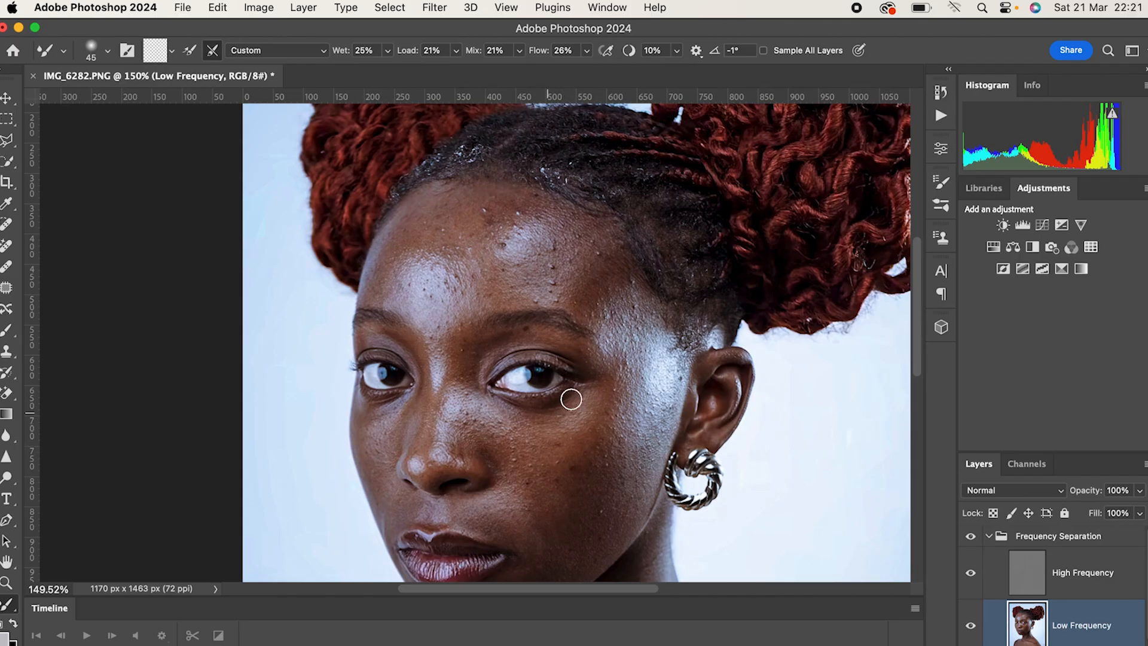
Blend the skin tones on the chest with the Mixer Brush, enlarging the brush up to 175
scroll(550, 401, down, 1)
scroll(568, 406, down, 5)
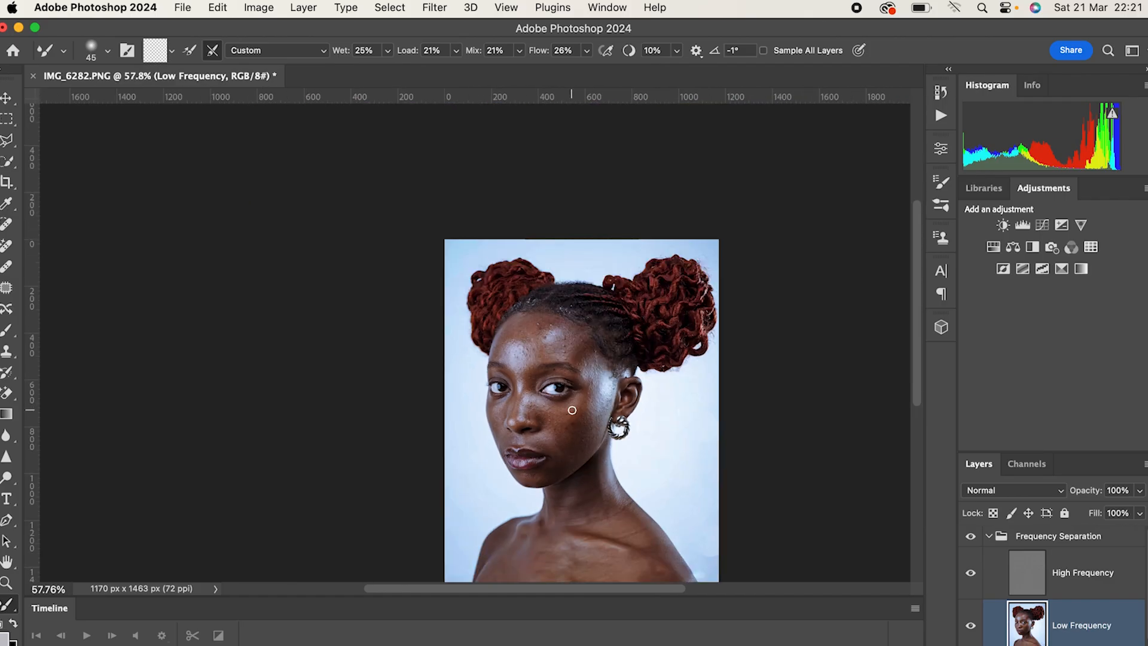
scroll(569, 405, down, 4)
scroll(586, 427, up, 2)
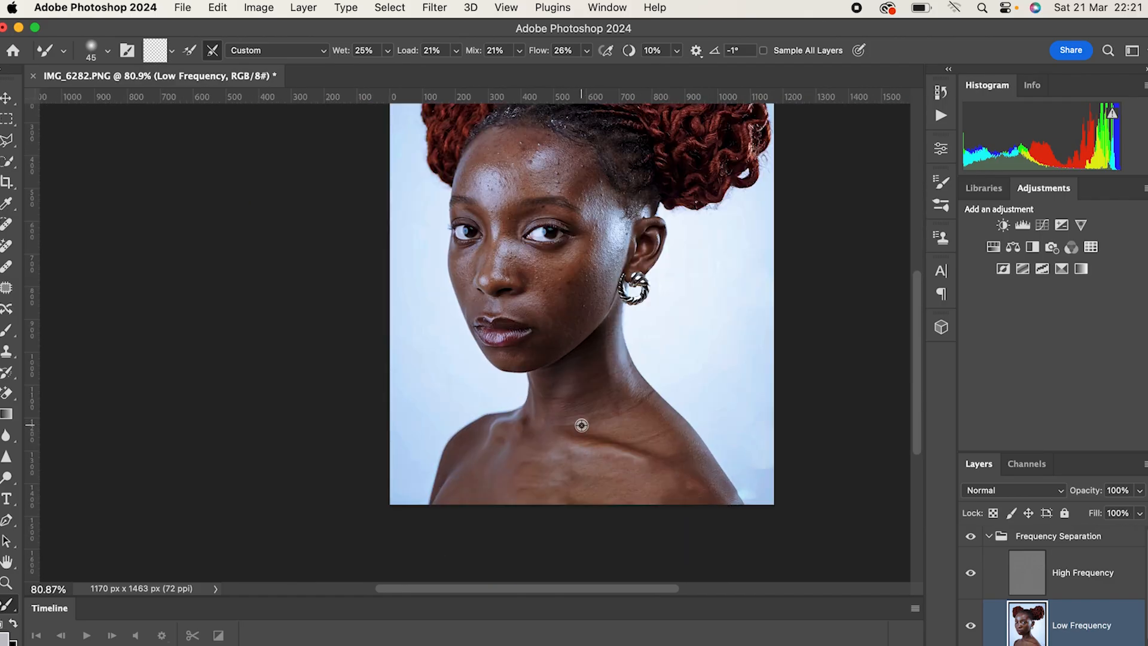
scroll(584, 425, up, 2)
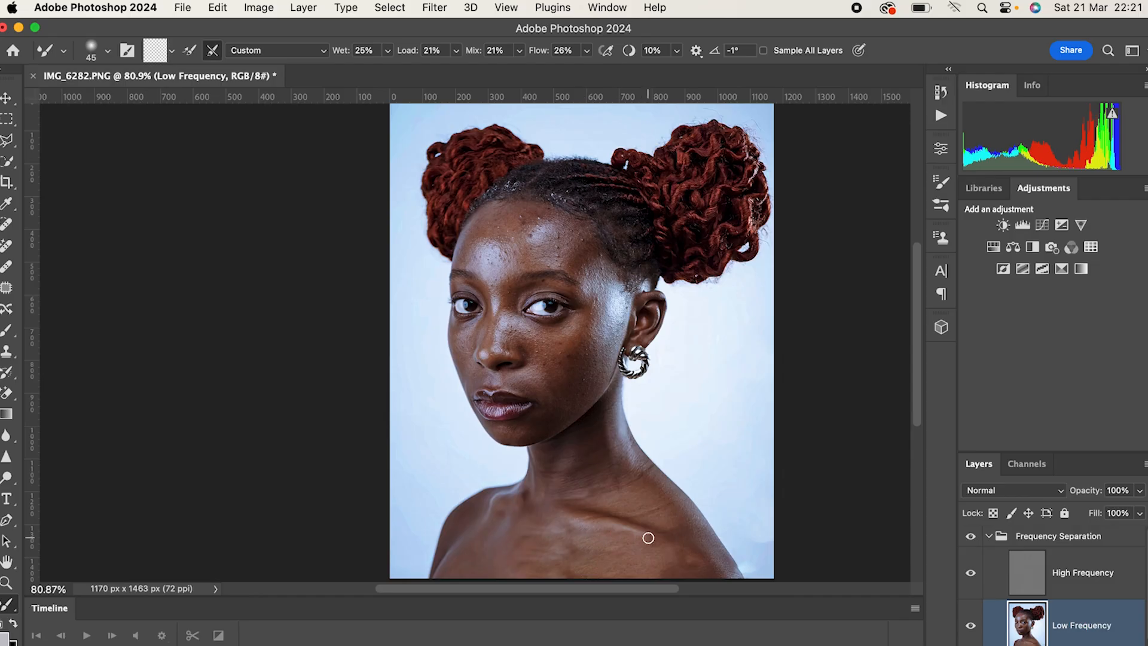
key(bracketright)
key(bracketright)
key(bracketright)
key(bracketright)
key(bracketright)
key(bracketright)
key(bracketright)
key(bracketright)
key(bracketleft)
key(bracketleft)
key(bracketleft)
mouse_move(502, 524)
mouse_down()
mouse_move(491, 532)
mouse_move(497, 524)
mouse_up()
mouse_move(512, 571)
mouse_down()
mouse_move(505, 564)
mouse_move(520, 539)
mouse_up()
key(bracketright)
key(bracketright)
key(bracketright)
key(bracketright)
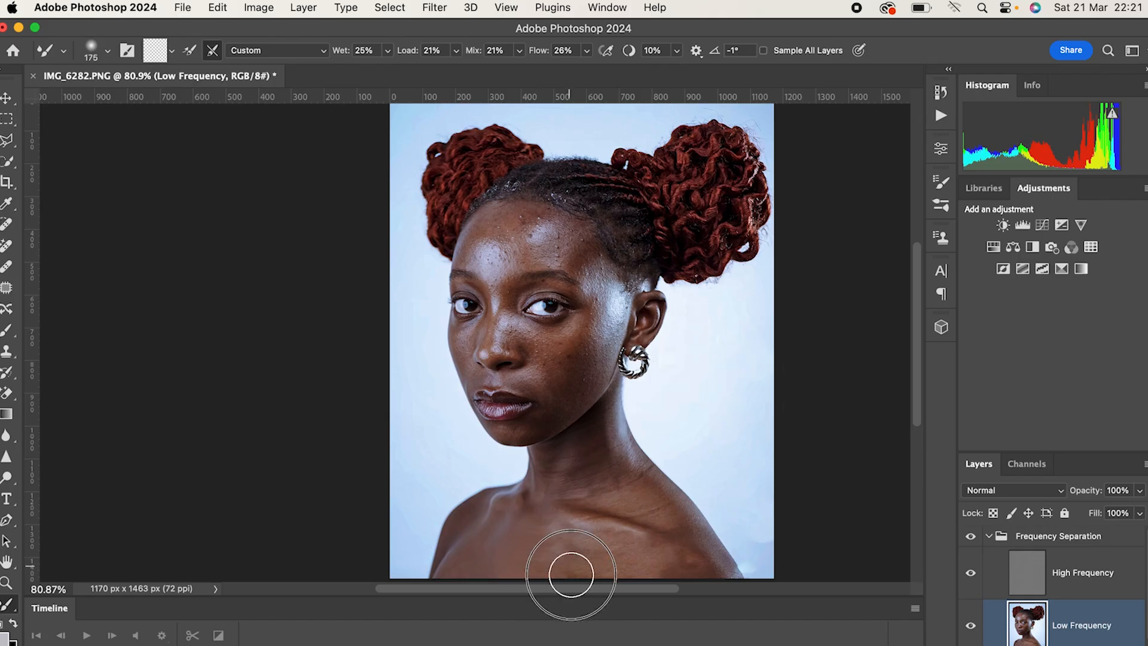
Smooth the tones on the upper chest and around the collarbone, varying the Mixer Brush size between 80 and 125
key(bracketleft)
key(bracketleft)
key(bracketleft)
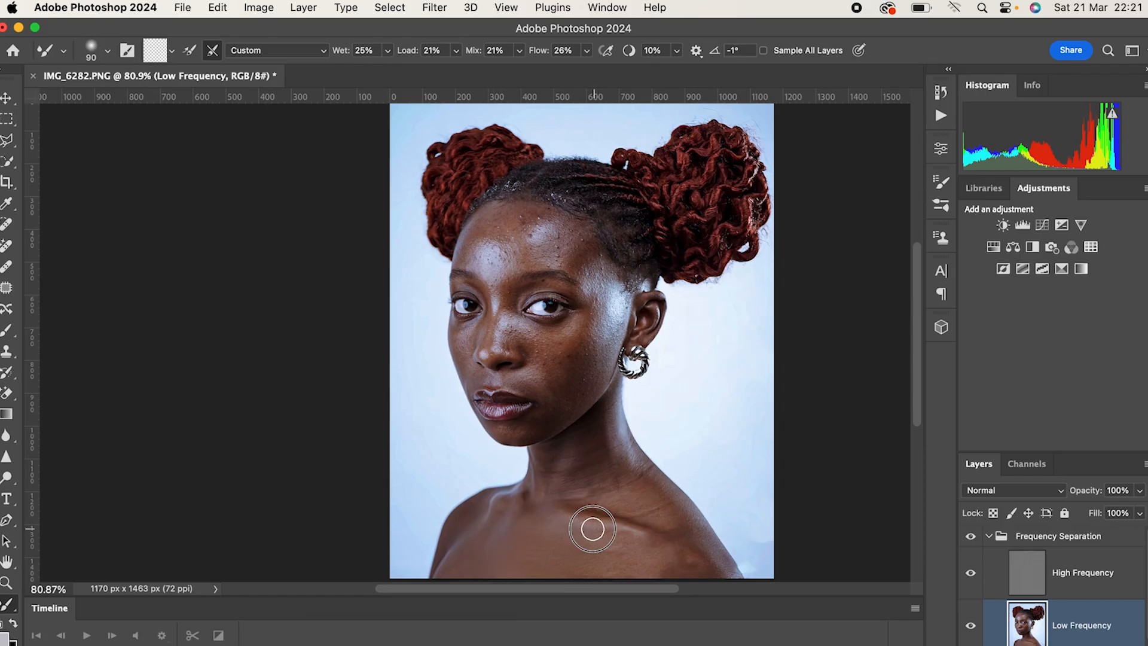
key(bracketleft)
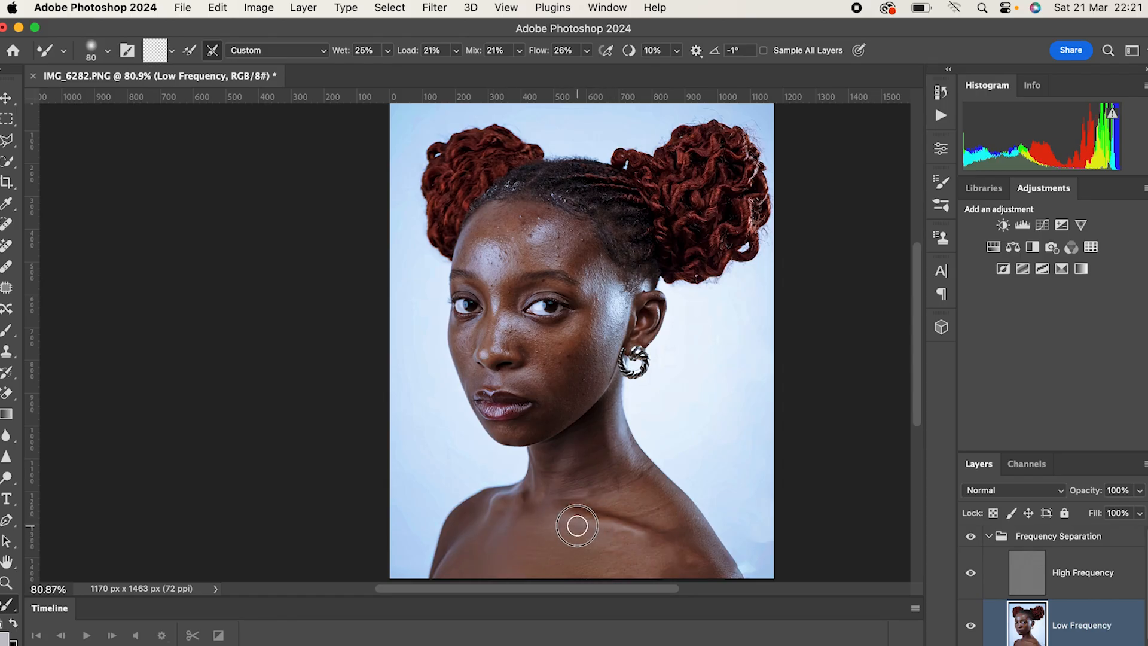
key(bracketright)
key(bracketright)
key(bracketleft)
key(bracketleft)
key(bracketright)
key(bracketright)
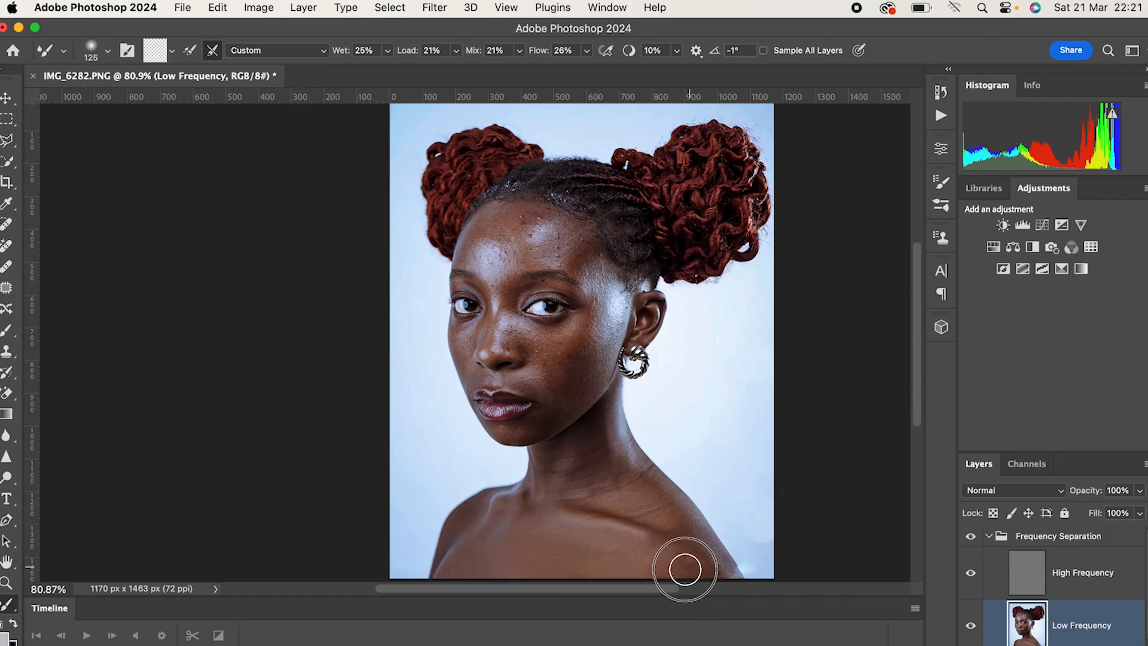
Blend the shoulder below the earring and the adjoining collarbone with the Mixer Brush at sizes of about 80 to 90
key(bracketleft)
key(bracketleft)
key(bracketleft)
key(bracketleft)
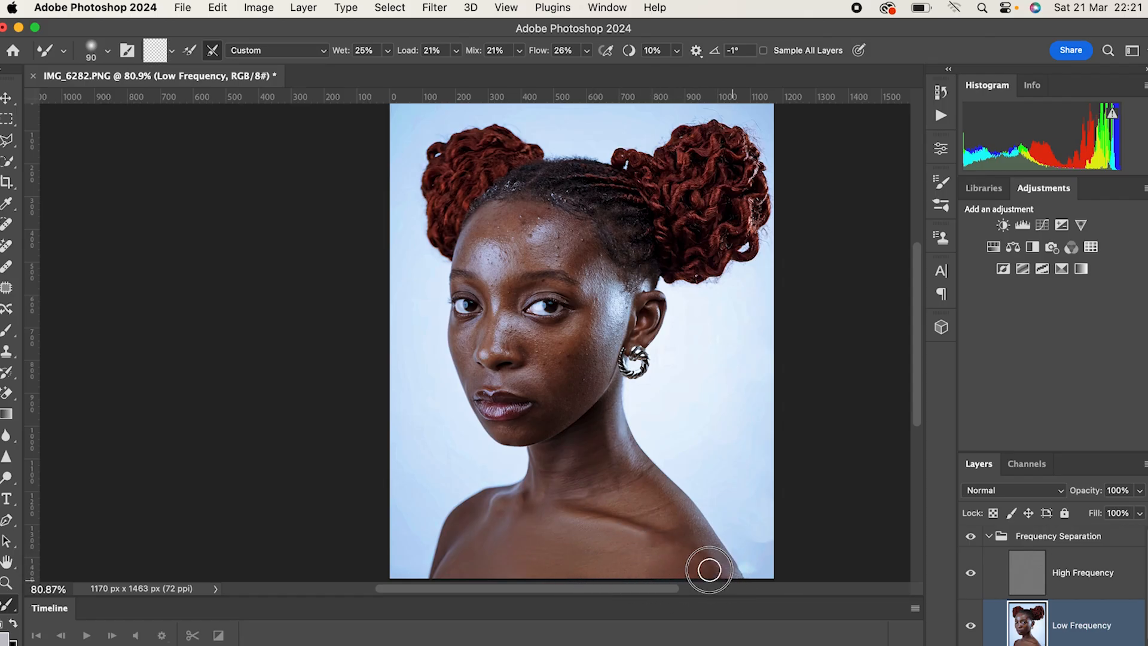
key(bracketright)
key(bracketright)
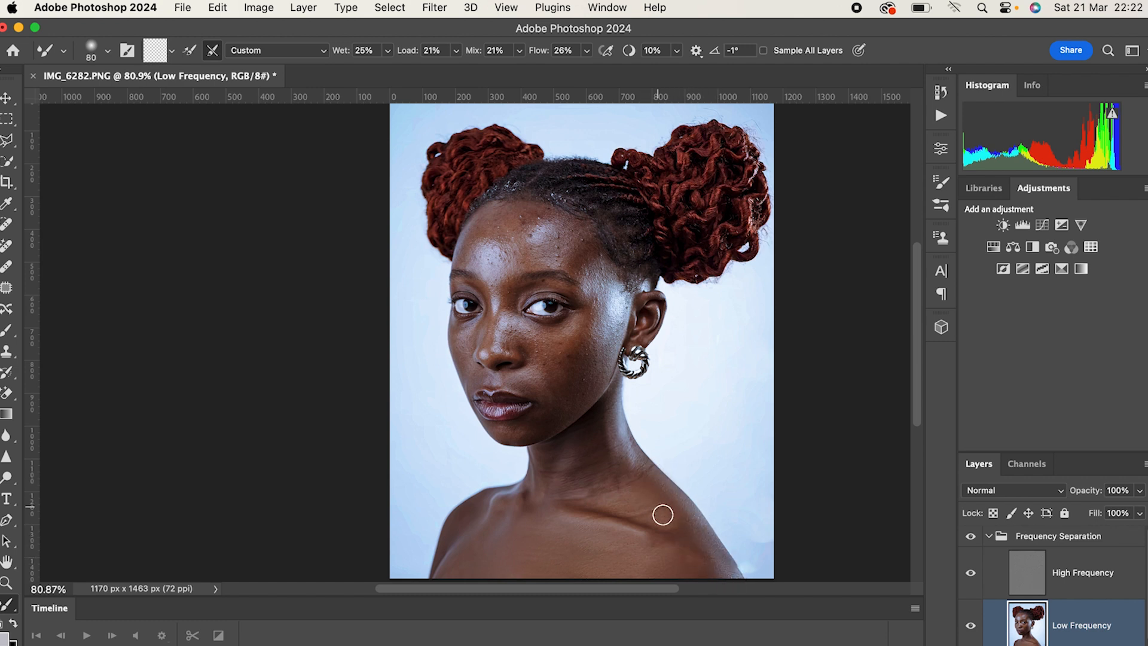
mouse_move(677, 537)
mouse_down()
mouse_move(667, 546)
mouse_move(631, 535)
mouse_move(711, 571)
mouse_up()
key(bracketright)
key(bracketleft)
mouse_move(635, 514)
mouse_down()
mouse_move(660, 523)
mouse_move(593, 495)
mouse_up()
Smooth the skin at the base of the neck with a Mixer Brush of size 150, reduced to 100 for smaller areas
key(bracketleft)
key(bracketright)
key(bracketright)
key(bracketright)
key(bracketright)
key(bracketright)
key(bracketright)
key(bracketright)
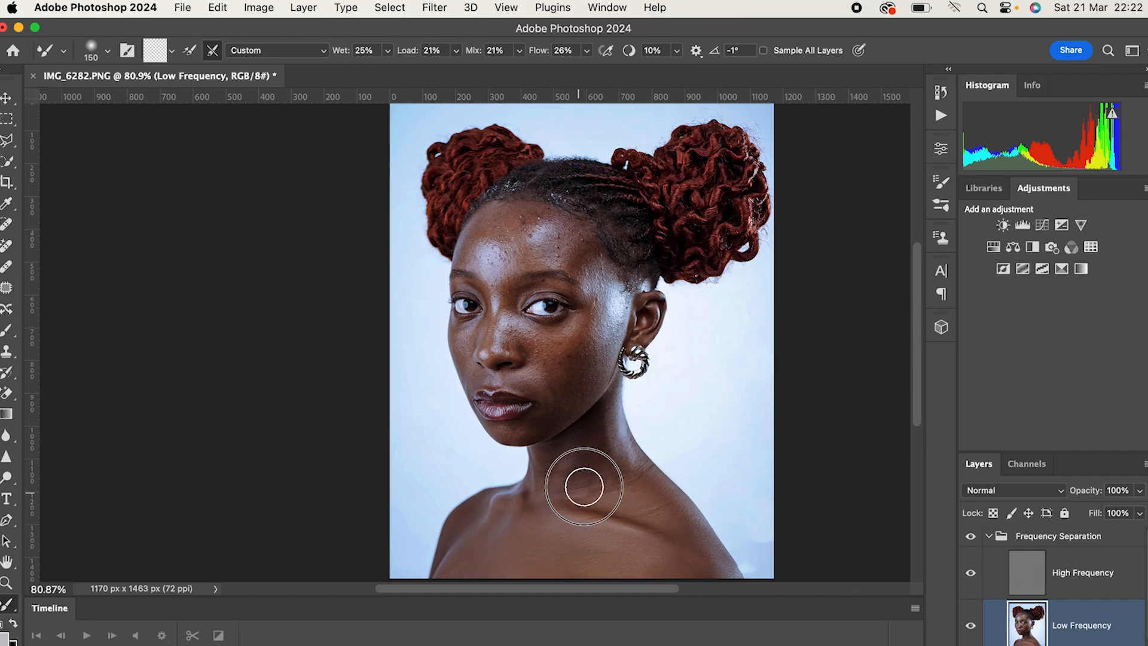
key(bracketleft)
key(bracketleft)
key(bracketleft)
key(bracketleft)
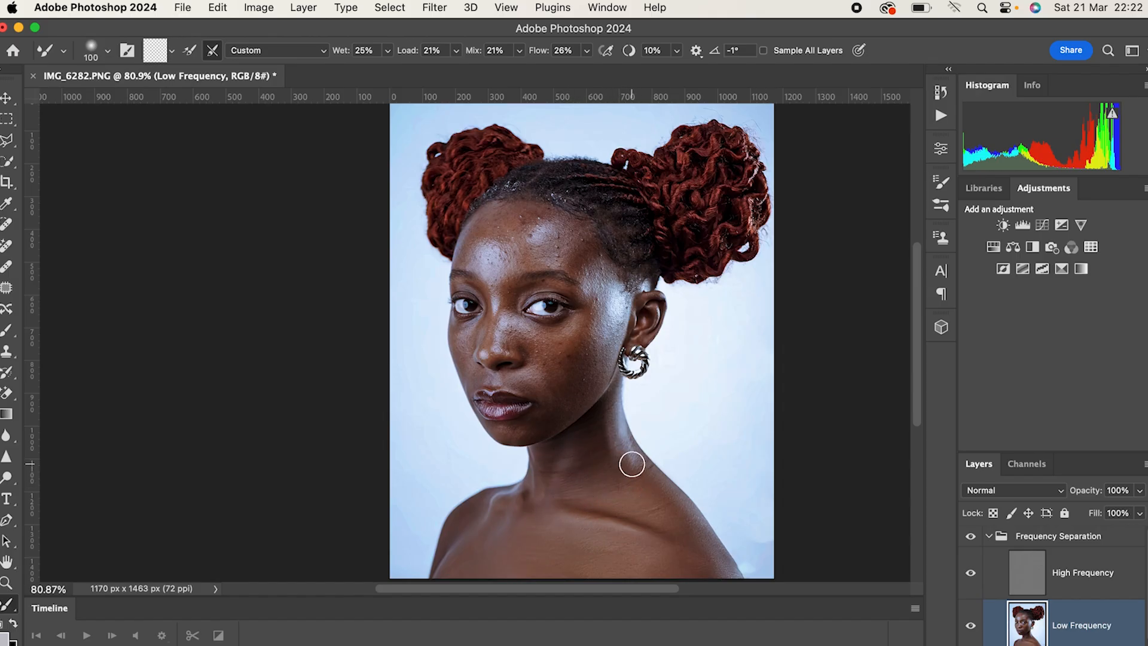
Blend the skin on the neck below the jaw with the Mixer Brush at a size of about 90
key(bracketright)
key(bracketright)
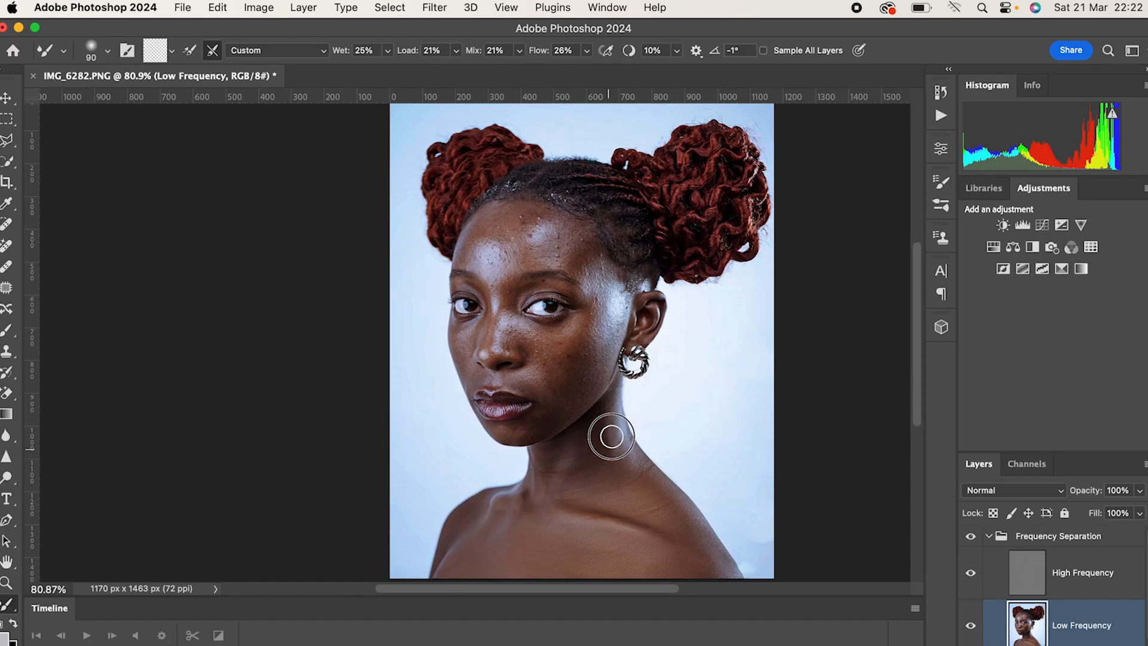
key(bracketleft)
key(bracketleft)
key(bracketright)
key(bracketright)
click(591, 471)
key(bracketright)
mouse_move(586, 470)
mouse_down()
mouse_move(585, 440)
mouse_move(561, 480)
mouse_move(541, 471)
mouse_move(548, 452)
mouse_up()
Smooth the front edge of the neck down to the collarbone, adjusting the Mixer Brush size to fit each area
key(bracketleft)
key(bracketleft)
key(bracketleft)
key(bracketleft)
key(bracketright)
key(bracketleft)
key(bracketleft)
key(bracketright)
key(bracketright)
key(bracketleft)
key(bracketleft)
key(bracketright)
key(bracketright)
key(bracketleft)
key(bracketleft)
key(bracketleft)
key(bracketright)
key(bracketright)
key(bracketright)
mouse_move(538, 496)
mouse_down()
mouse_move(527, 500)
mouse_move(536, 469)
mouse_up()
Blend the skin on the shoulder opposite the earring, resizing the Mixer Brush and finishing at size 90
key(bracketleft)
key(bracketleft)
key(bracketleft)
key(bracketleft)
key(bracketright)
key(bracketright)
key(bracketleft)
key(bracketright)
key(bracketright)
drag(478, 511, 489, 500)
key(bracketright)
key(bracketright)
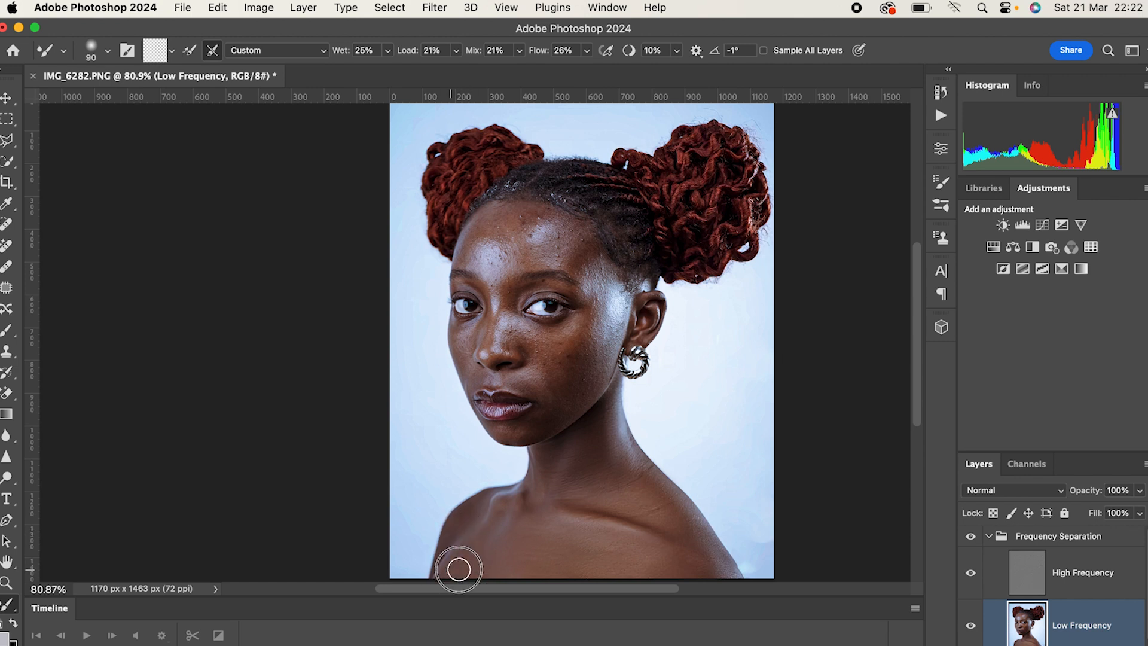
Blend the skin across the lower chest with the Mixer Brush reduced from 90 to 60, resizing it to fit each area
key(bracketleft)
key(bracketleft)
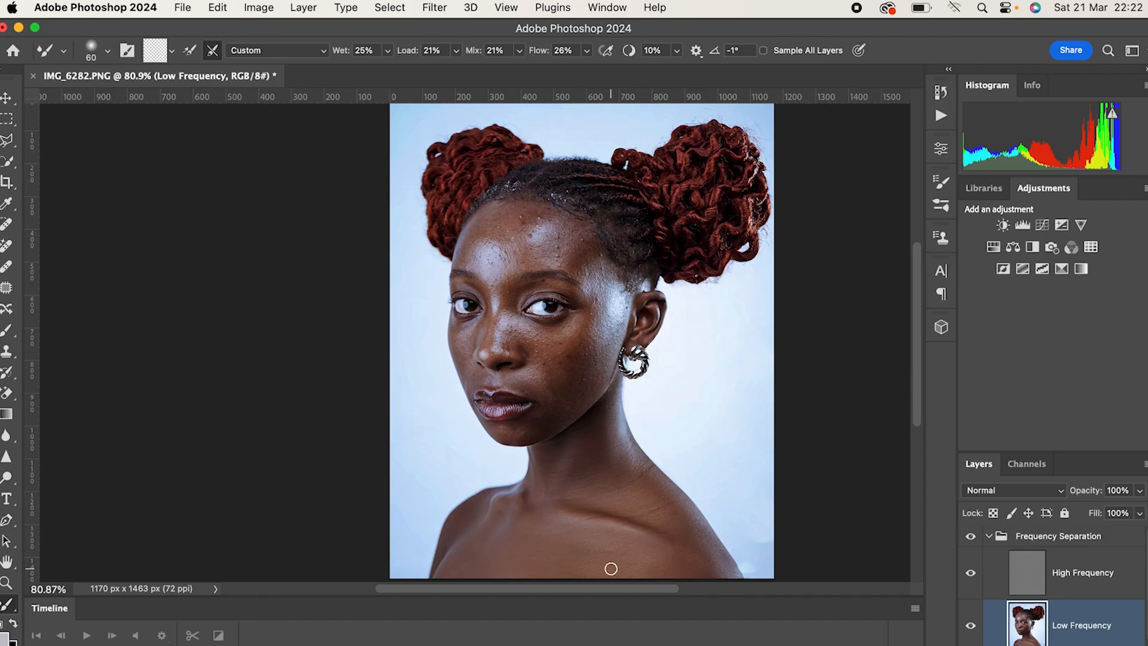
key(bracketright)
key(bracketright)
key(bracketright)
key(bracketleft)
key(bracketleft)
key(bracketright)
key(bracketleft)
key(bracketleft)
key(bracketleft)
Smooth the skin at the base of the neck above the collarbone with the Mixer Brush at size 125
key(bracketright)
key(bracketright)
key(bracketright)
key(bracketright)
mouse_move(591, 466)
mouse_down()
mouse_move(574, 466)
mouse_move(570, 491)
mouse_move(585, 492)
mouse_move(569, 494)
mouse_up()
key(bracketleft)
key(bracketleft)
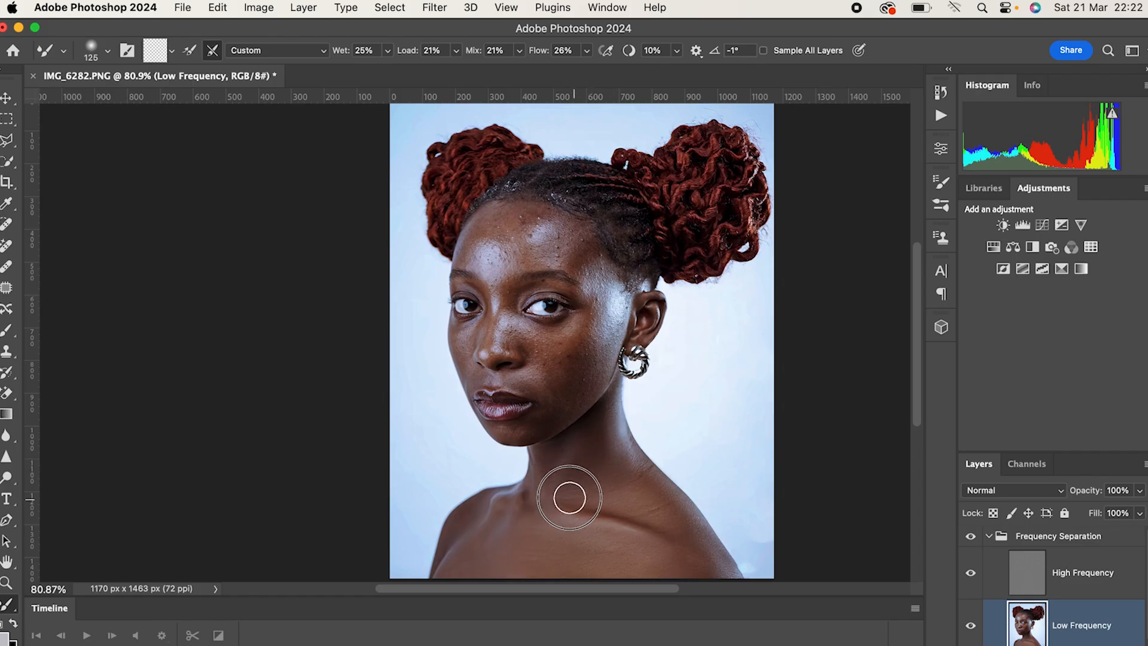
Blend the skin from the neck down the shoulder on the earring side, and compare it with the Frequency Separation group hidden
key(bracketleft)
key(bracketleft)
mouse_move(628, 467)
mouse_down()
mouse_move(633, 476)
mouse_move(628, 451)
mouse_move(726, 577)
mouse_up()
key(bracketright)
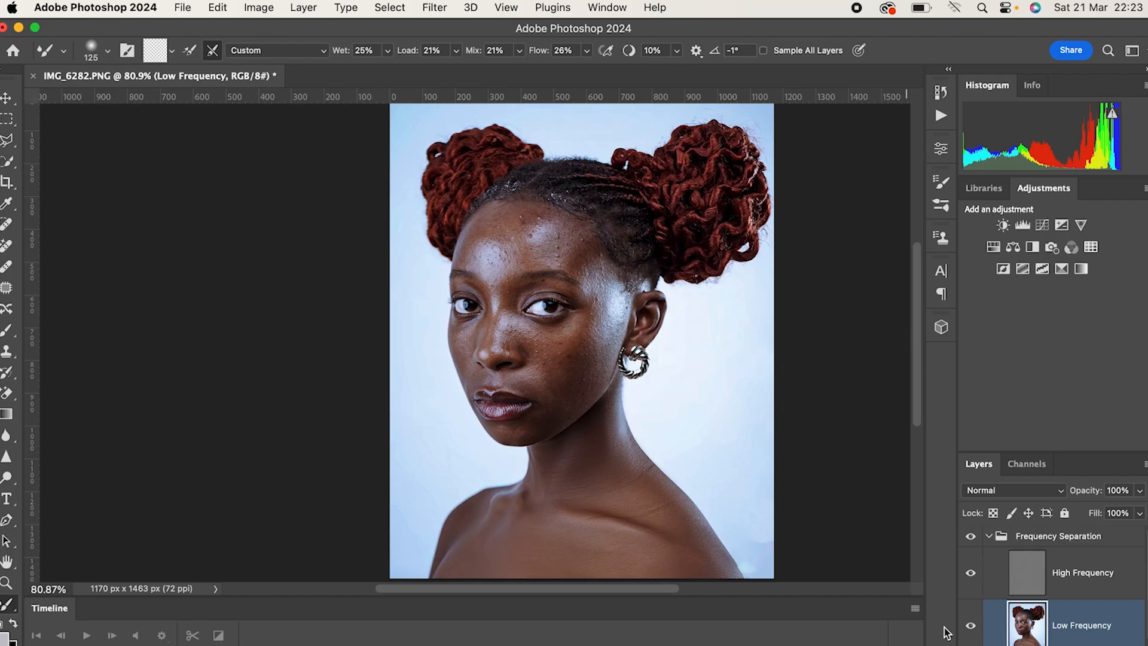
click(975, 538)
click(973, 538)
click(974, 538)
click(974, 538)
Smooth the chin and the skin beside the lower lip with the Mixer Brush at size 70, reduced to 50
key(bracketleft)
key(bracketright)
key(bracketright)
key(bracketright)
key(bracketright)
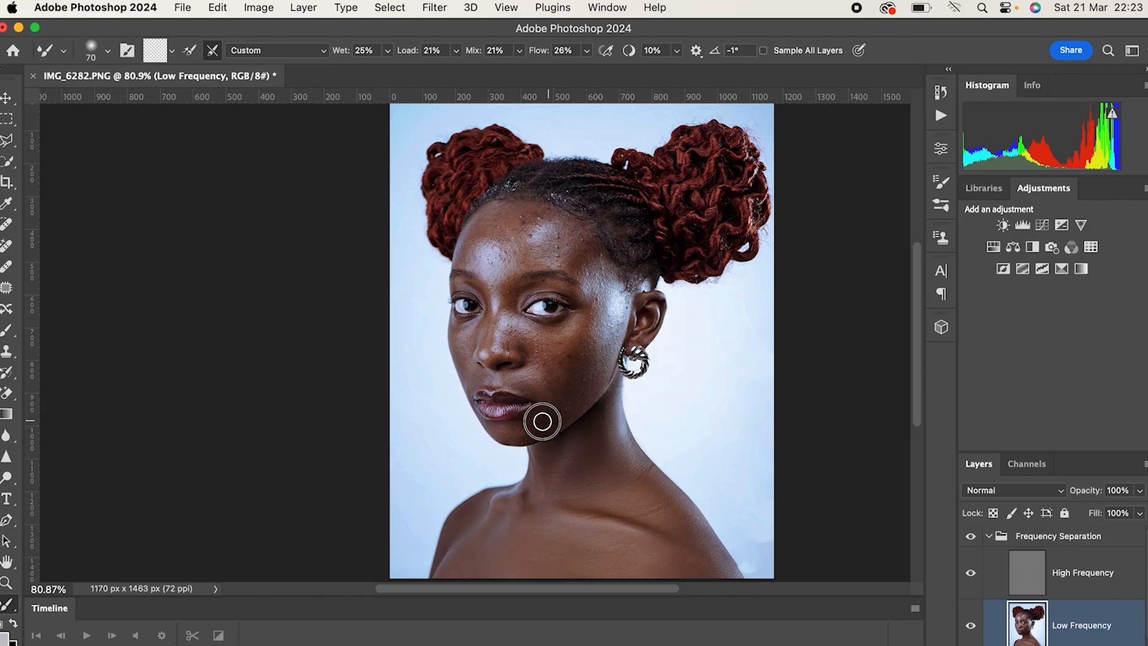
key(bracketright)
key(bracketright)
key(bracketleft)
key(bracketleft)
key(bracketleft)
key(bracketleft)
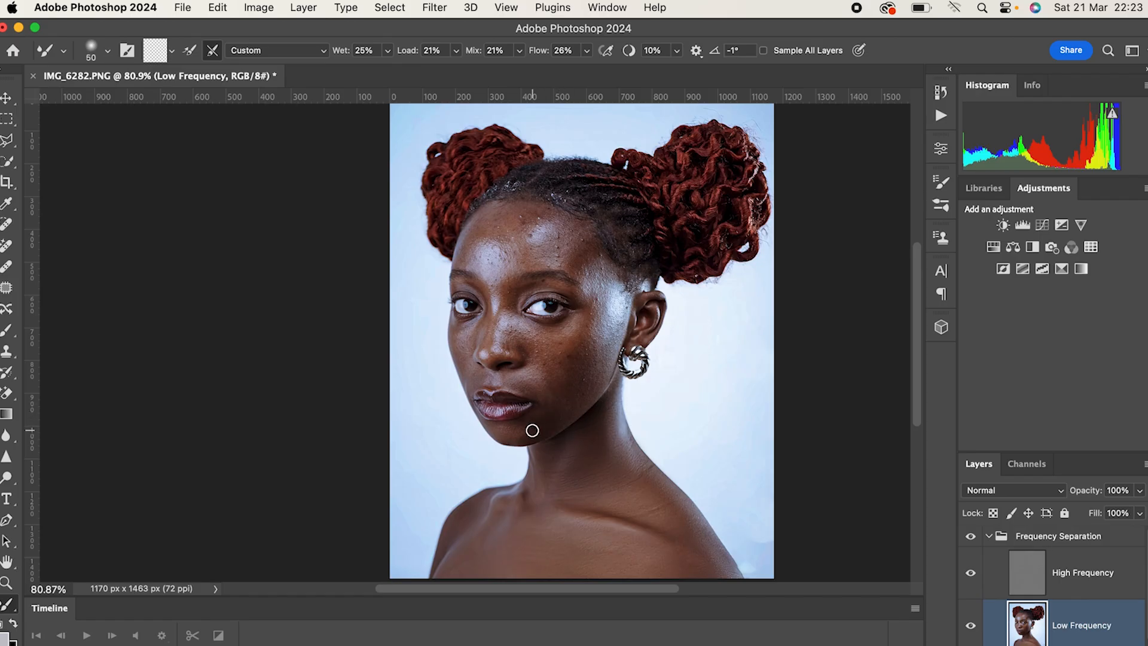
Blend the small skin areas on the lower face with a Mixer Brush smaller than 50
key(bracketleft)
key(bracketleft)
key(bracketleft)
key(bracketleft)
key(bracketright)
key(bracketleft)
Smooth the cheek in front of the ear with the Mixer Brush at size 90
key(bracketright)
key(bracketright)
key(bracketright)
key(bracketright)
key(bracketright)
key(bracketright)
key(bracketright)
key(bracketright)
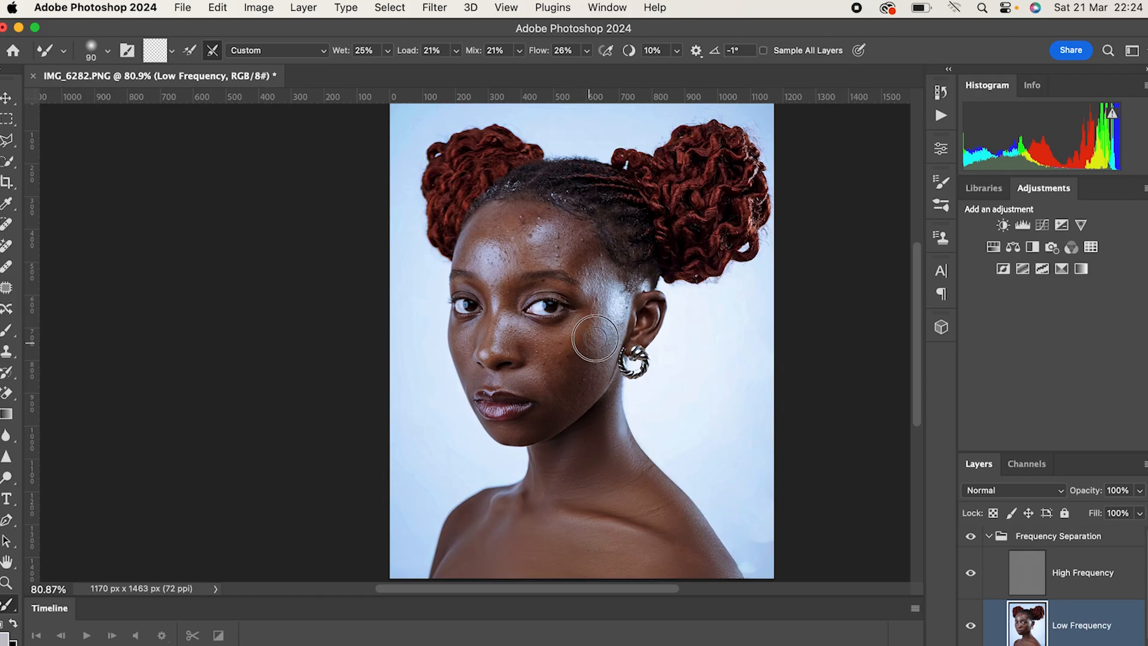
key(bracketleft)
key(bracketleft)
key(bracketright)
key(bracketright)
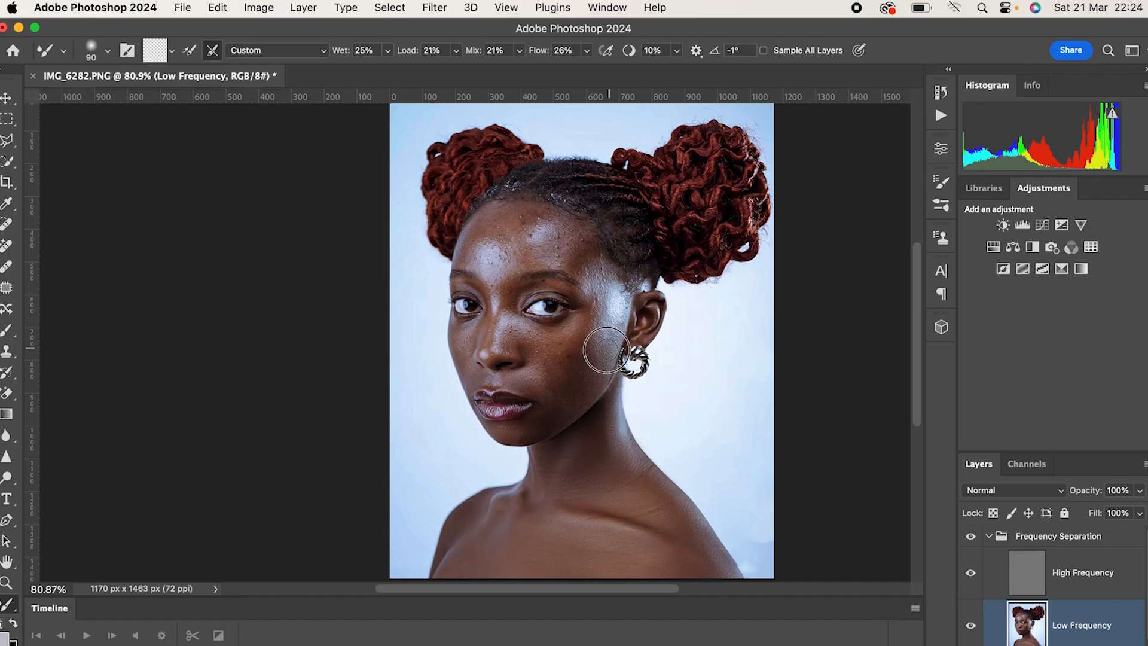
Blend the skin beside the earring with the Mixer Brush at size 60, and the lower cheek above the jaw at size 90
key(bracketleft)
key(bracketleft)
key(bracketleft)
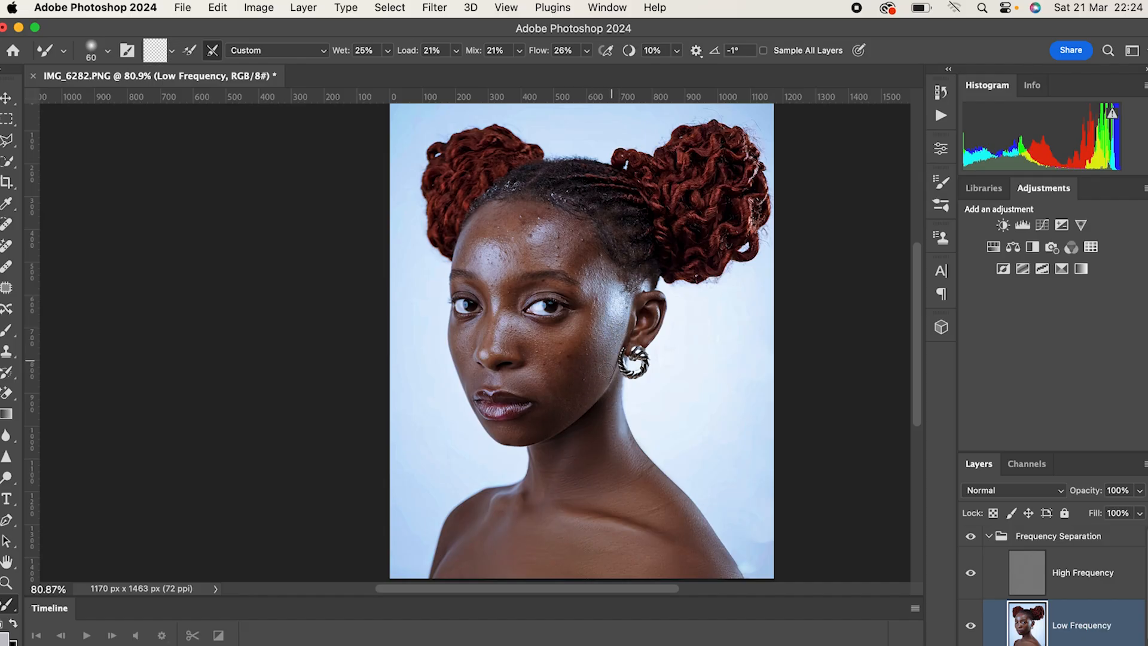
key(bracketright)
key(bracketright)
key(bracketright)
key(bracketright)
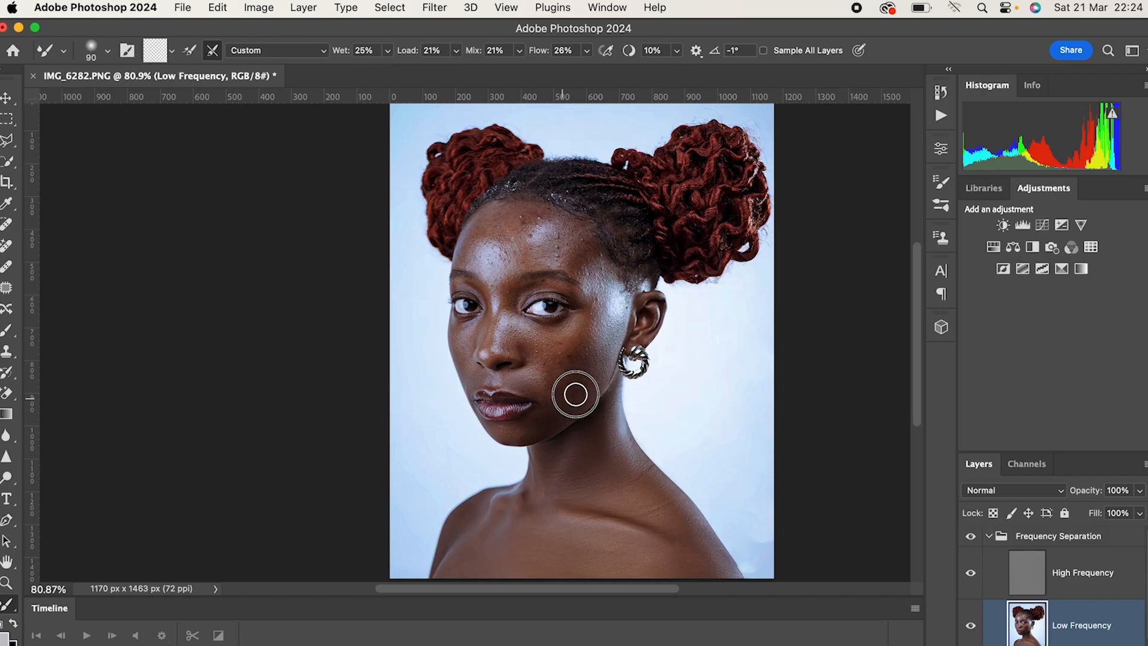
Smooth the middle of the cheek up to the outer corner of the eye, varying the Mixer Brush between 50 and 90
key(bracketleft)
key(bracketleft)
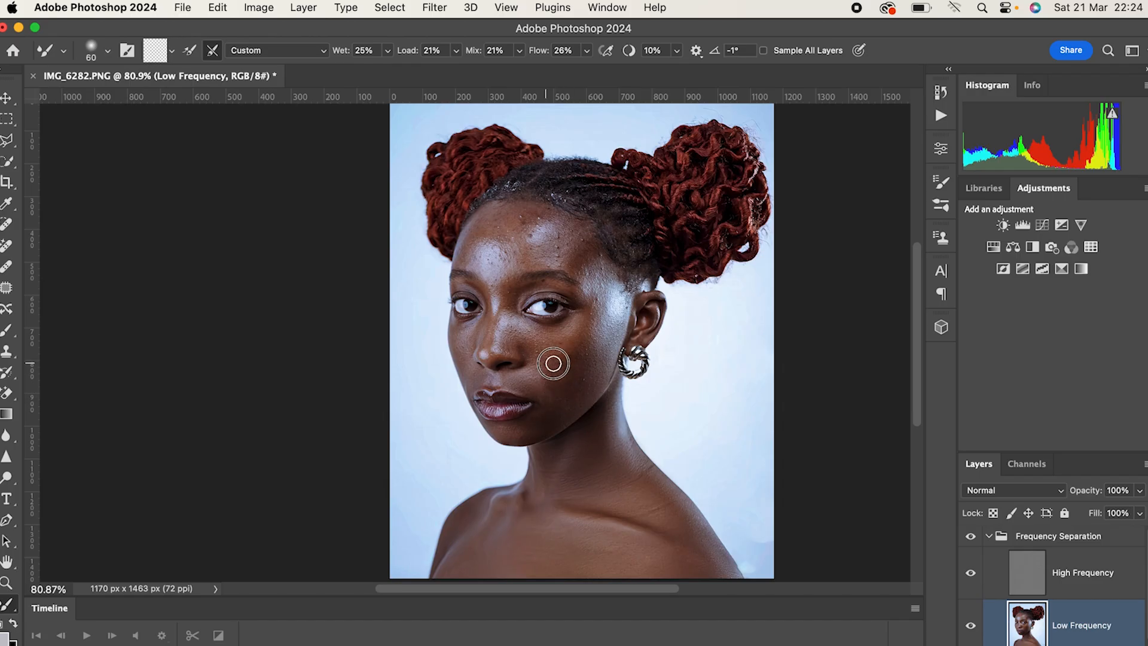
key(bracketright)
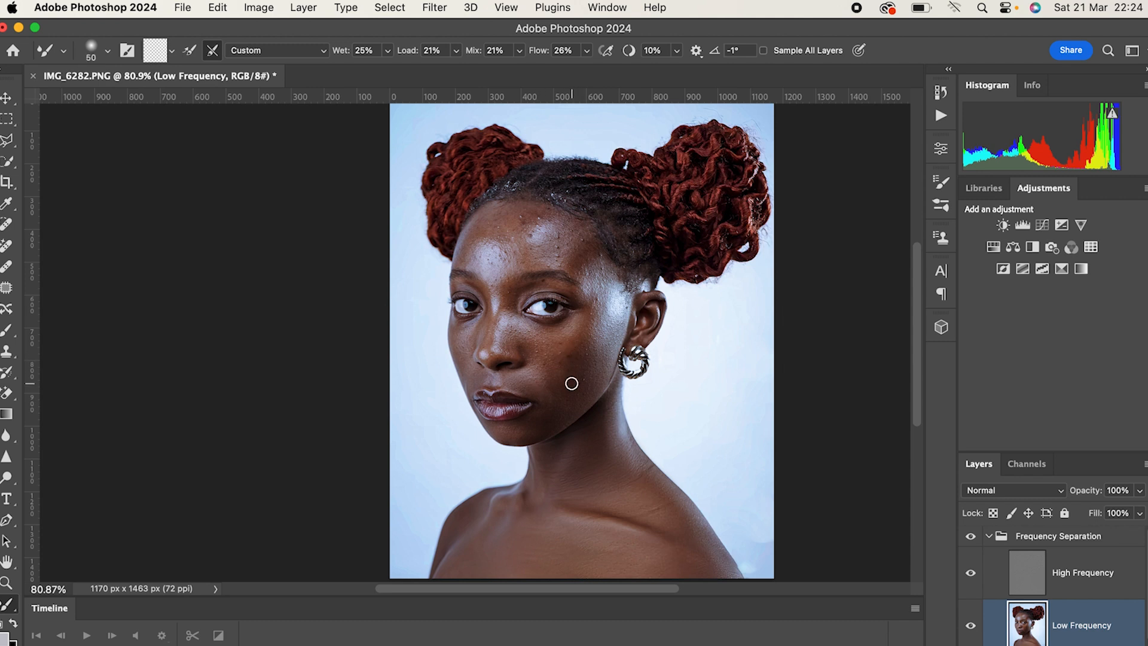
key(bracketright)
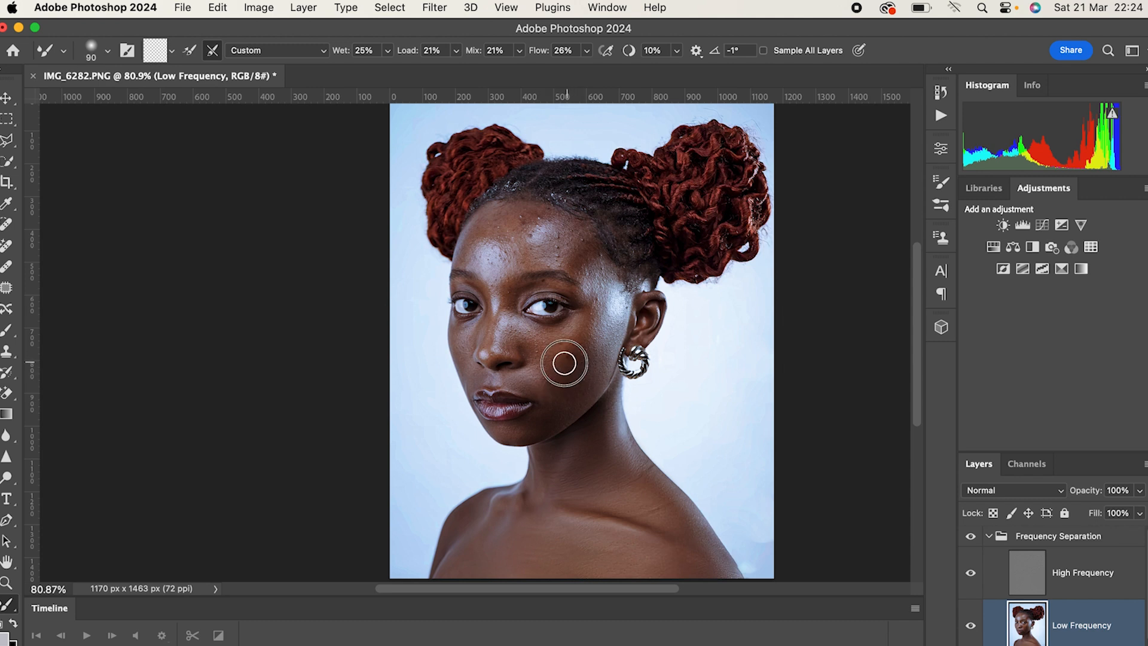
mouse_move(575, 336)
mouse_down()
mouse_move(581, 321)
mouse_move(561, 341)
mouse_move(588, 313)
mouse_up()
key(bracketleft)
click(566, 356)
key(bracketright)
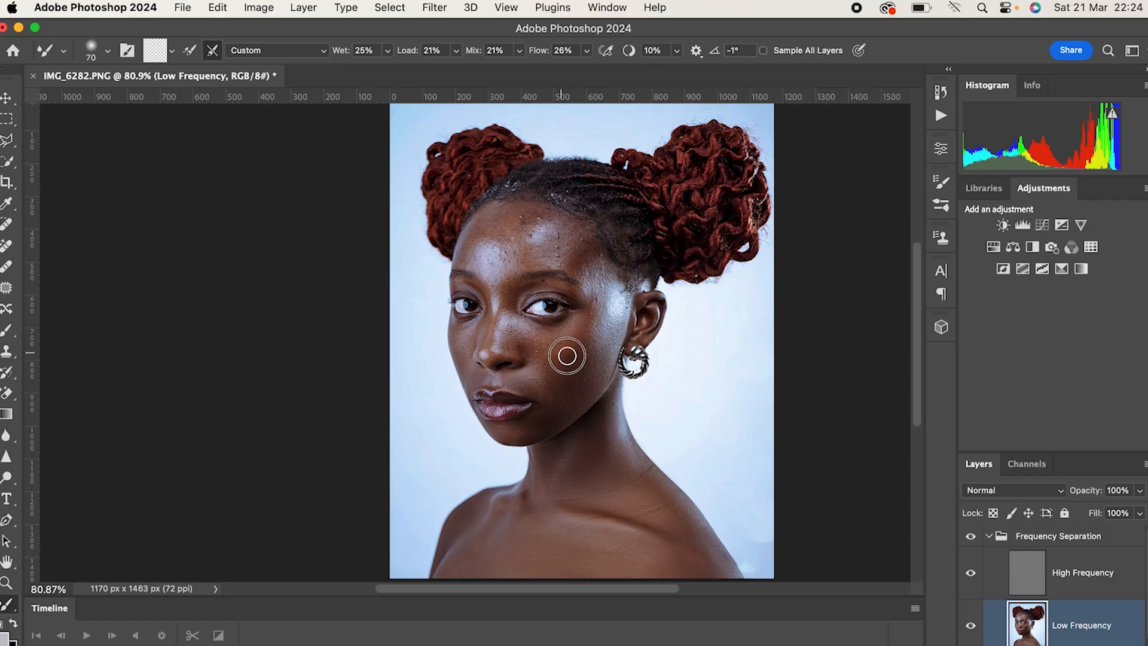
Even out the cheek from beside the mouth to below the eye, and compare it with the Frequency Separation group hidden
key(bracketleft)
mouse_move(560, 387)
mouse_down()
mouse_move(545, 386)
mouse_move(557, 409)
mouse_move(548, 403)
mouse_move(579, 383)
mouse_up()
key(bracketright)
key(bracketright)
drag(582, 339, 572, 356)
key(bracketleft)
key(bracketleft)
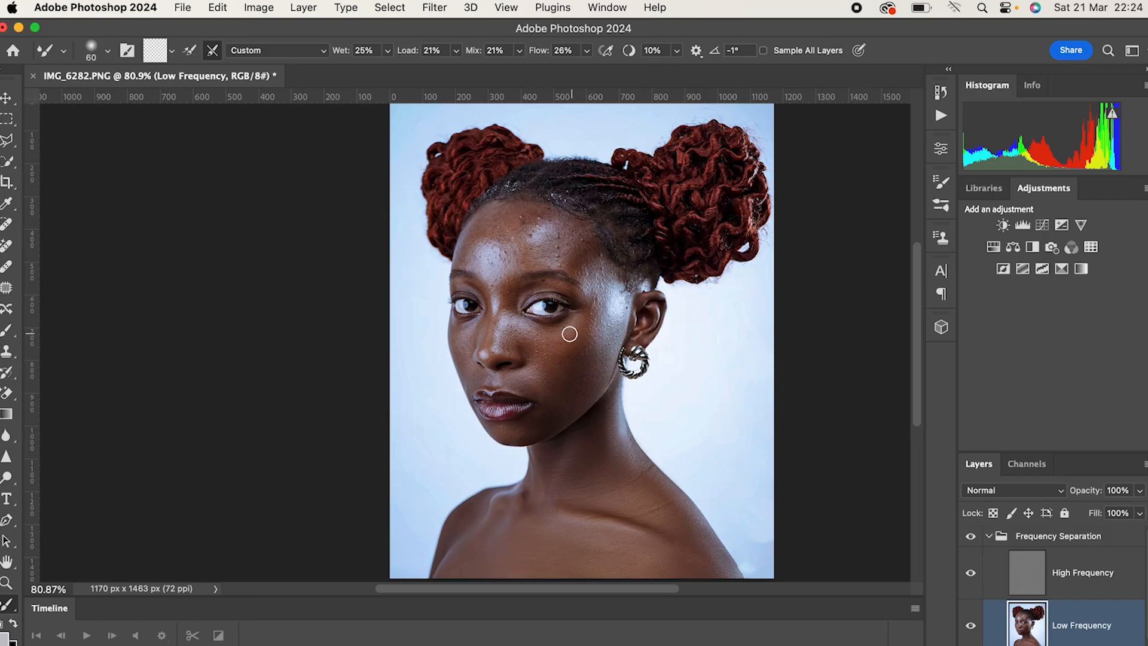
click(972, 537)
click(971, 537)
click(971, 537)
click(971, 537)
Blend the skin at the temple beyond the outer end of the eyebrow, adjusting the Mixer Brush size to fit
mouse_move(586, 273)
mouse_down()
mouse_move(580, 264)
mouse_move(593, 257)
mouse_move(604, 271)
mouse_up()
key(bracketleft)
key(bracketright)
key(bracketright)
key(bracketleft)
key(bracketleft)
Smooth the forehead above the inner eyebrows with the Mixer Brush enlarged to about 125
key(bracketright)
key(bracketright)
key(bracketright)
key(bracketright)
key(bracketright)
key(bracketright)
key(bracketright)
key(bracketright)
key(bracketright)
key(bracketright)
key(bracketright)
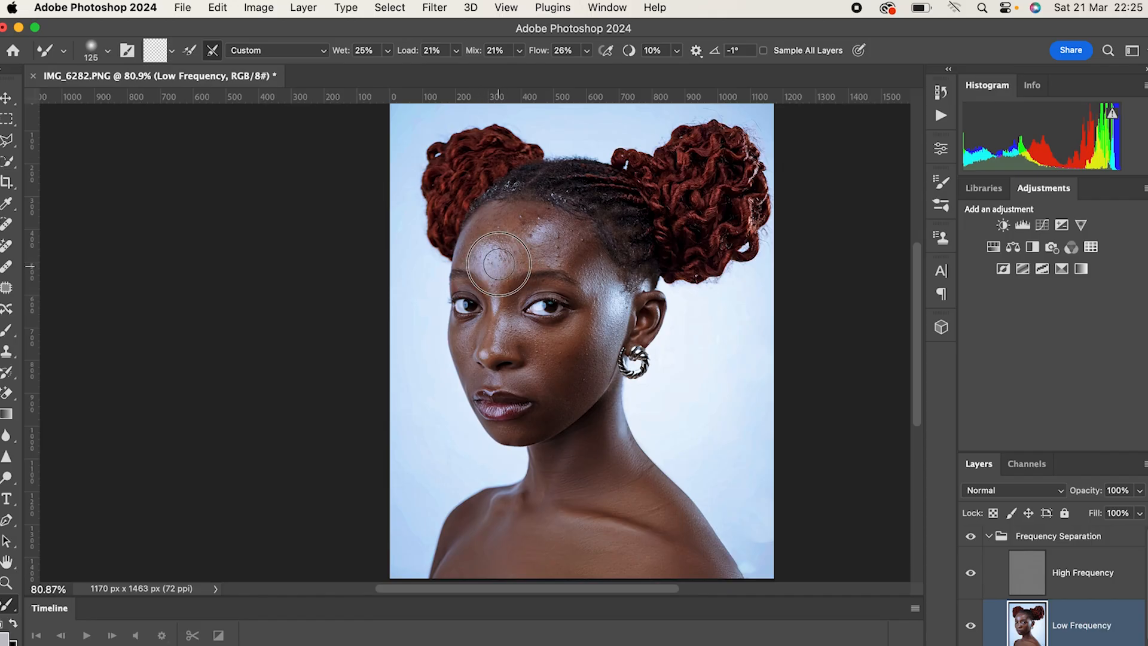
key(bracketleft)
mouse_move(495, 257)
mouse_down()
mouse_move(484, 265)
mouse_move(495, 280)
mouse_up()
Blend the forehead on the side away from the earring with the Mixer Brush at about size 50
key(bracketleft)
key(bracketleft)
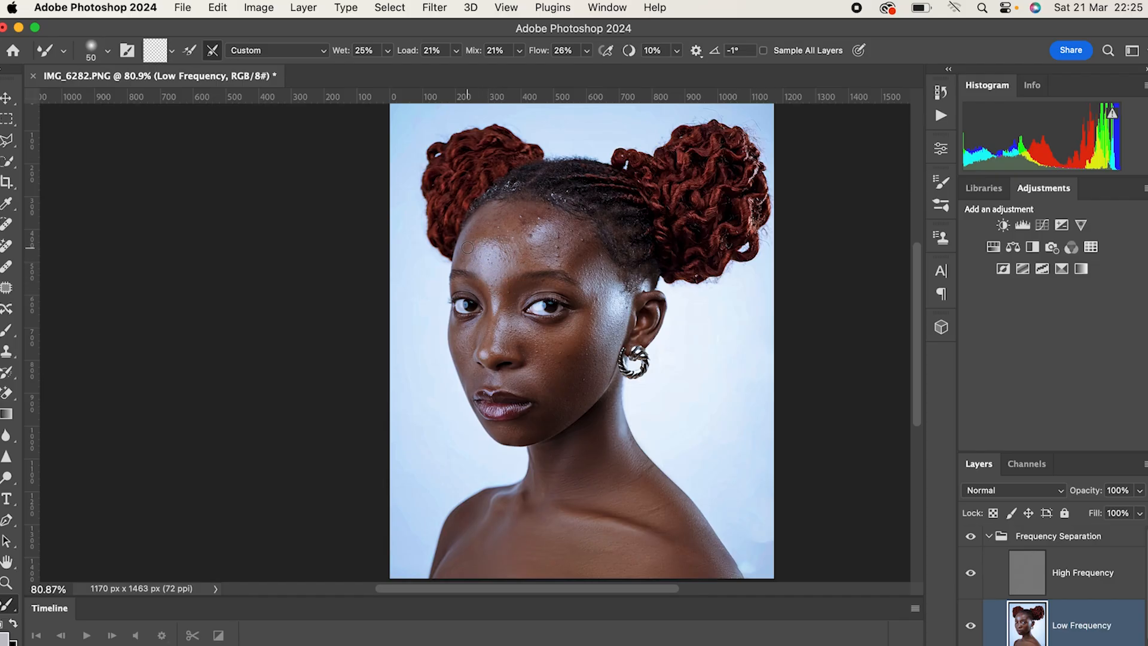
key(bracketleft)
key(bracketright)
key(bracketright)
key(bracketright)
Smooth the blemished skin across the upper forehead below the hairline, resizing the Mixer Brush for each patch
mouse_move(503, 215)
mouse_down()
mouse_move(494, 226)
mouse_move(531, 205)
mouse_move(557, 219)
mouse_move(567, 236)
mouse_move(556, 256)
mouse_move(537, 264)
mouse_move(540, 246)
mouse_up()
key(bracketleft)
key(bracketleft)
drag(521, 239, 531, 220)
key(bracketleft)
key(bracketright)
key(bracketright)
key(bracketright)
mouse_move(542, 215)
mouse_down()
mouse_move(520, 215)
mouse_move(490, 240)
mouse_move(501, 223)
mouse_up()
Blend the mid-forehead above the eyebrow on the earring side with a reduced Mixer Brush
key(bracketright)
key(bracketright)
key(bracketright)
key(bracketleft)
key(bracketleft)
key(bracketleft)
key(bracketleft)
scroll(533, 248, up, 1)
drag(528, 266, 555, 269)
Smooth the skin just below the hairline toward the far side of the forehead, using Mixer Brush sizes 45 and 80
key(bracketright)
key(bracketright)
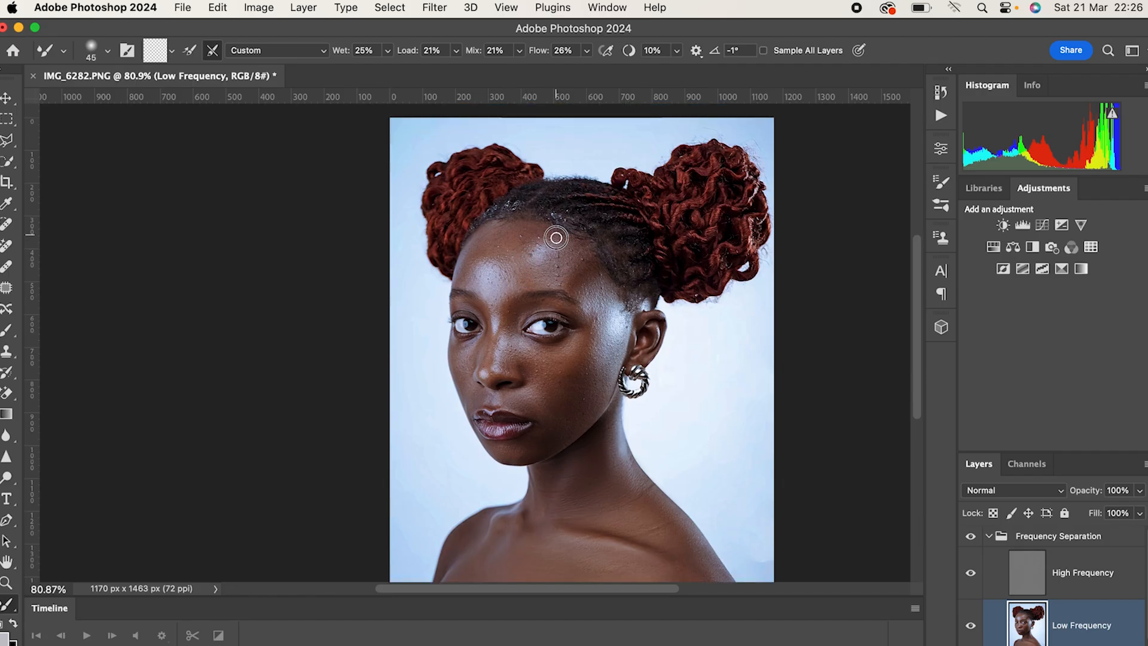
mouse_move(530, 244)
mouse_down()
mouse_move(523, 235)
mouse_move(528, 259)
mouse_move(492, 256)
mouse_move(515, 228)
mouse_move(496, 240)
mouse_up()
key(bracketleft)
key(bracketleft)
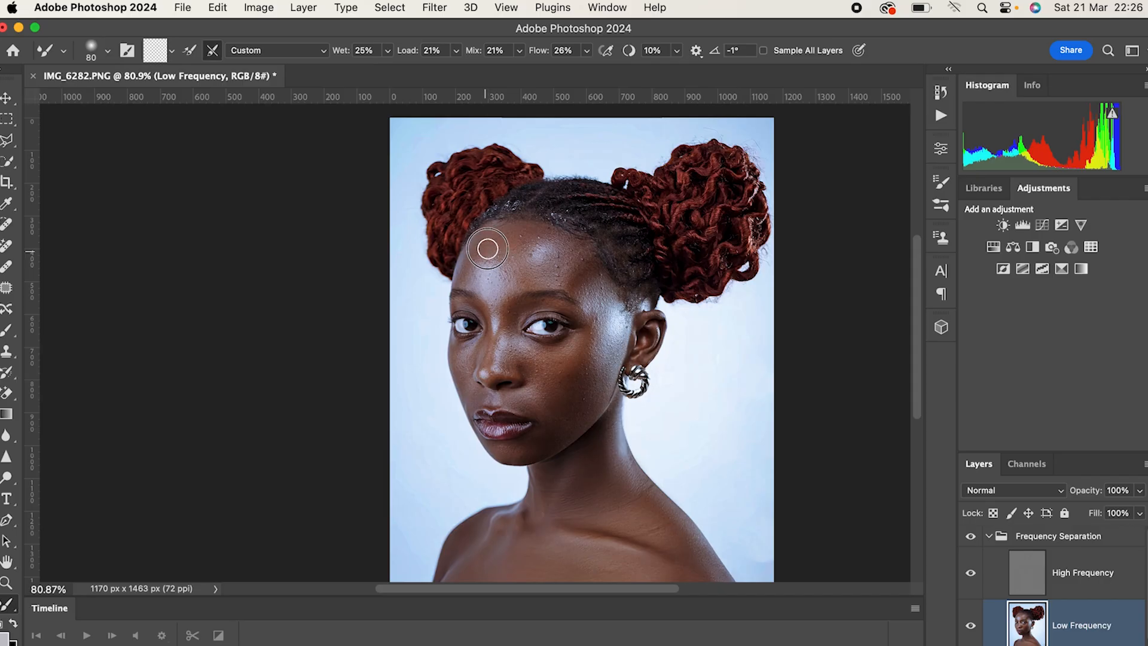
Blend the skin between the eyebrows with the Mixer Brush at size 35
key(bracketright)
key(bracketleft)
key(bracketleft)
key(bracketleft)
key(bracketleft)
key(bracketleft)
key(bracketright)
key(bracketright)
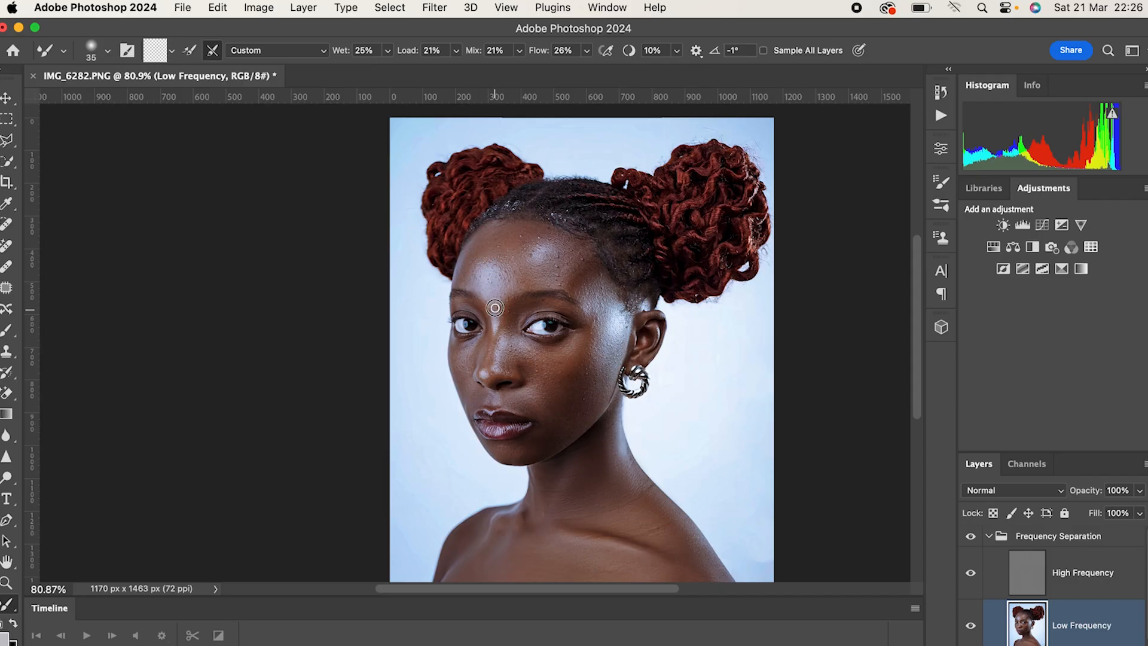
drag(495, 302, 501, 306)
Soften the upper forehead and the skin at the inner end of the eyebrow with the Mixer Brush enlarged to 70
key(bracketright)
key(bracketright)
key(bracketright)
key(bracketright)
drag(520, 245, 510, 240)
drag(519, 303, 520, 313)
Compare the face close up with and without the Frequency Separation group
scroll(552, 287, up, 5)
scroll(552, 287, down, 2)
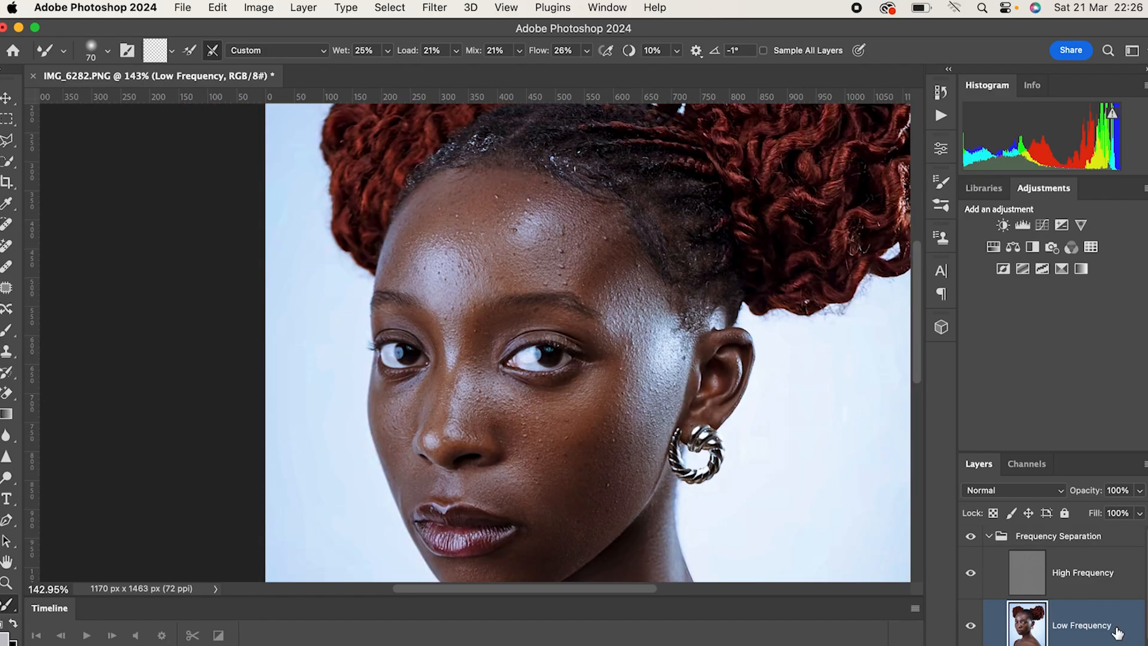
click(973, 537)
click(972, 537)
click(972, 537)
click(973, 537)
scroll(639, 399, down, 4)
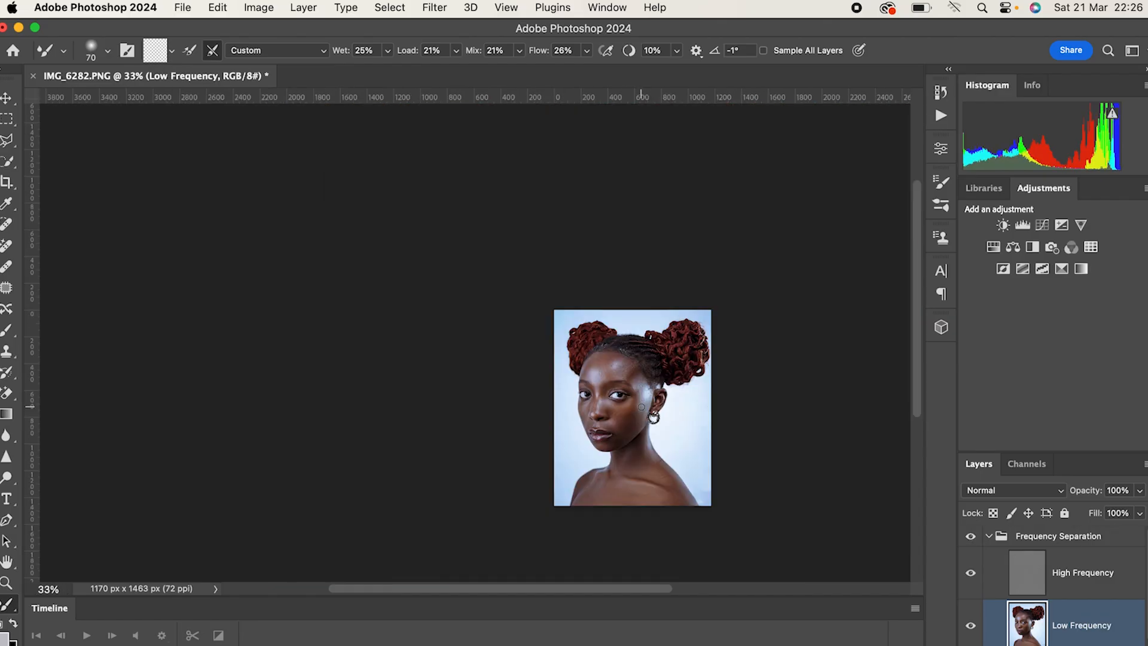
Examine the whole portrait down to the shoulders and compare it with the Frequency Separation group hidden and shown
scroll(666, 370, down, 3)
scroll(667, 385, up, 2)
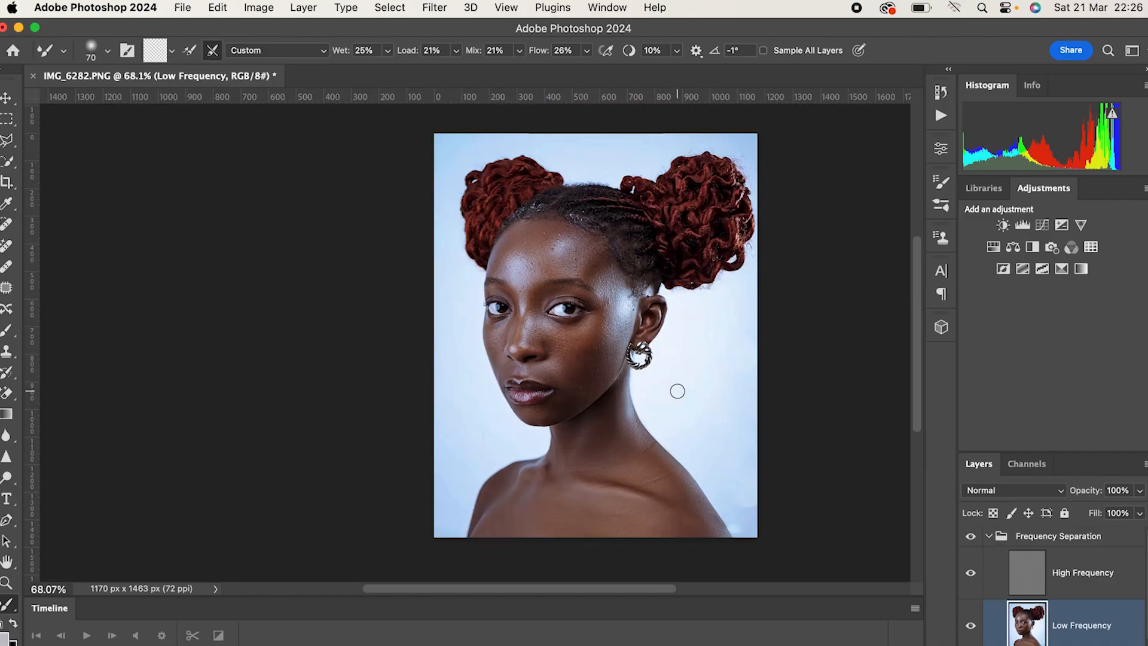
scroll(675, 379, up, 1)
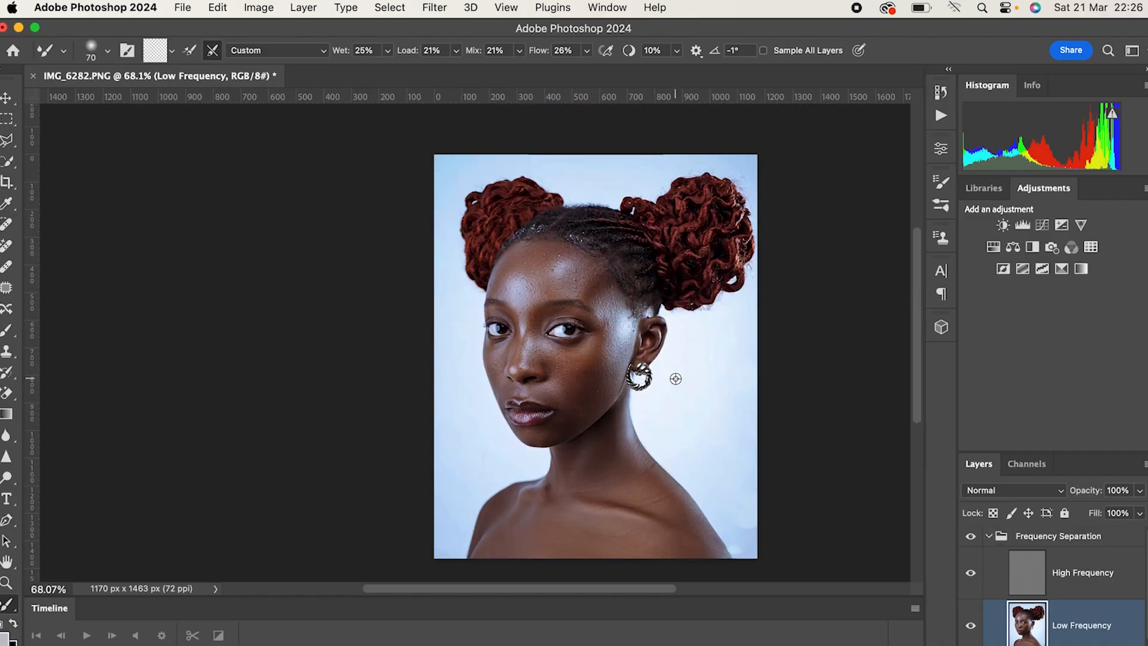
scroll(675, 377, up, 3)
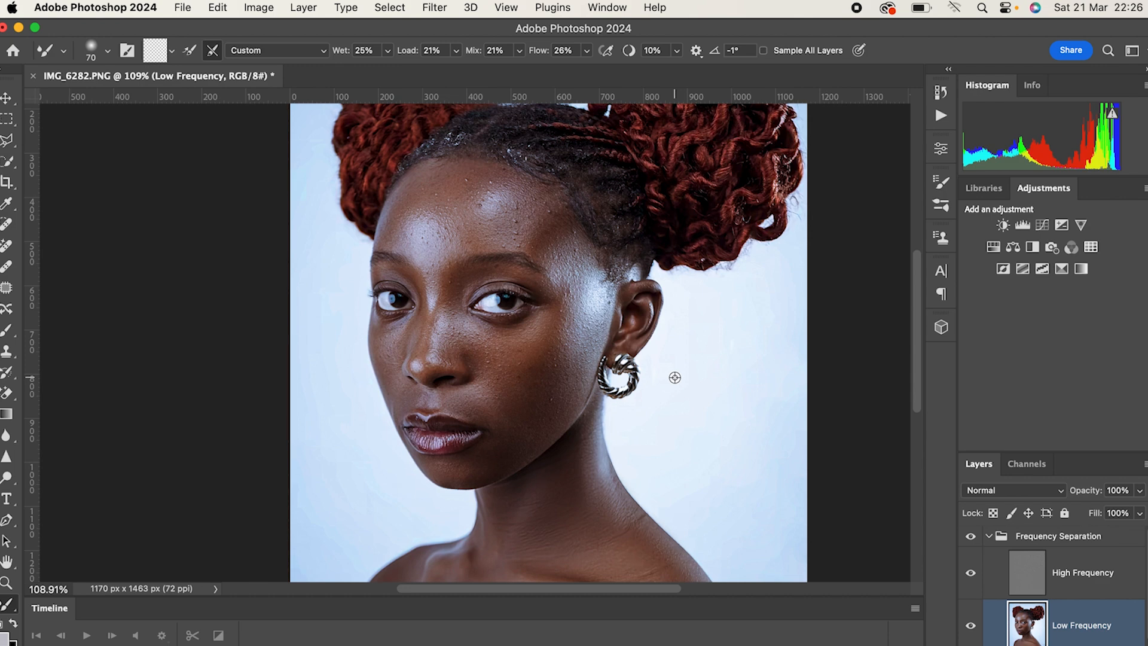
scroll(675, 377, down, 4)
scroll(674, 378, up, 2)
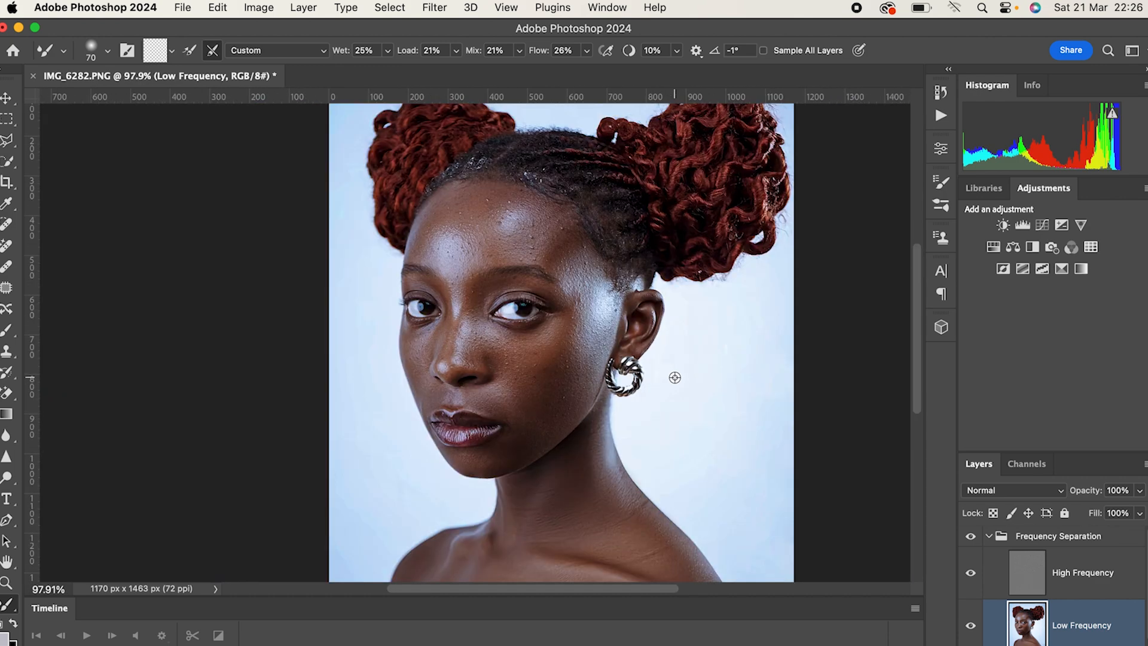
scroll(706, 477, down, 3)
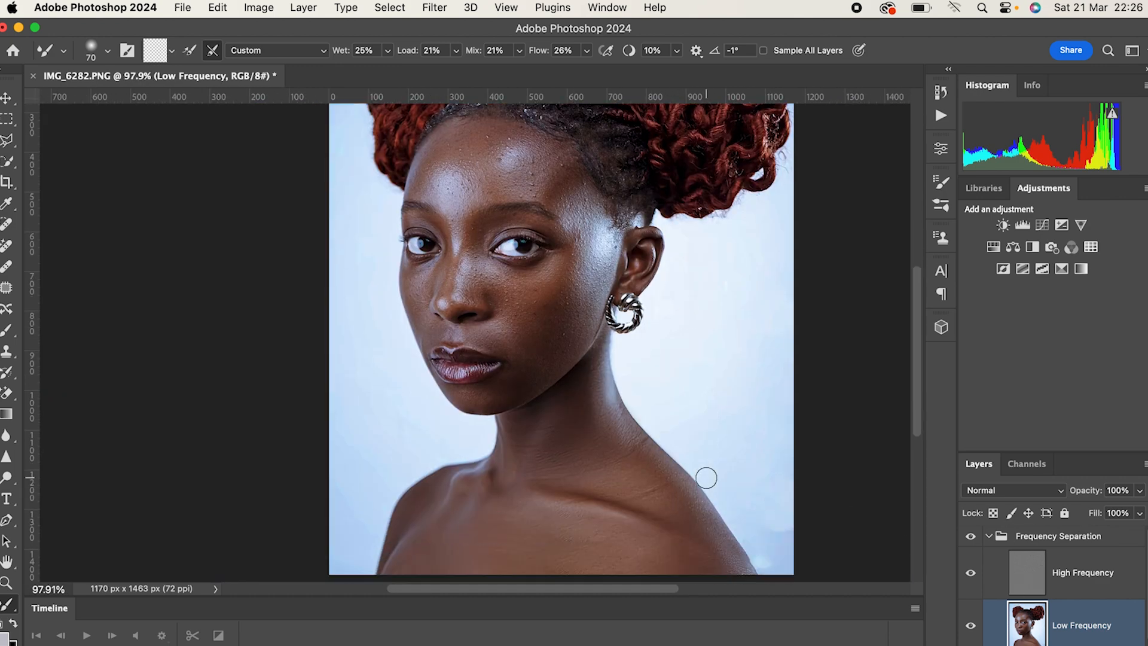
click(971, 537)
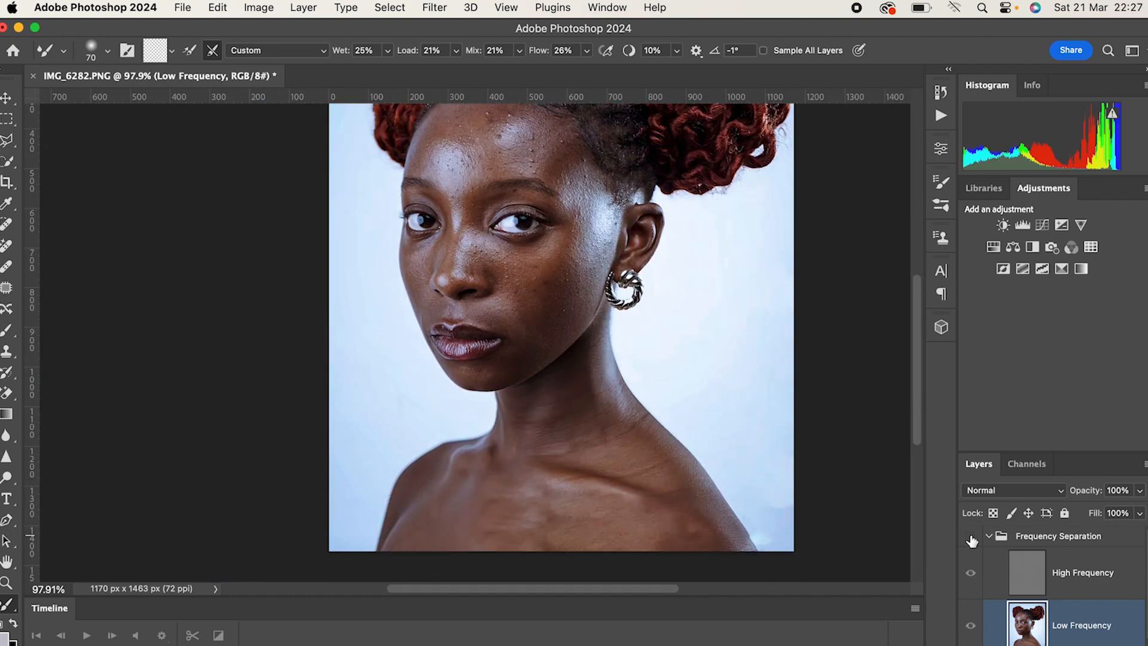
click(971, 537)
click(971, 538)
click(971, 538)
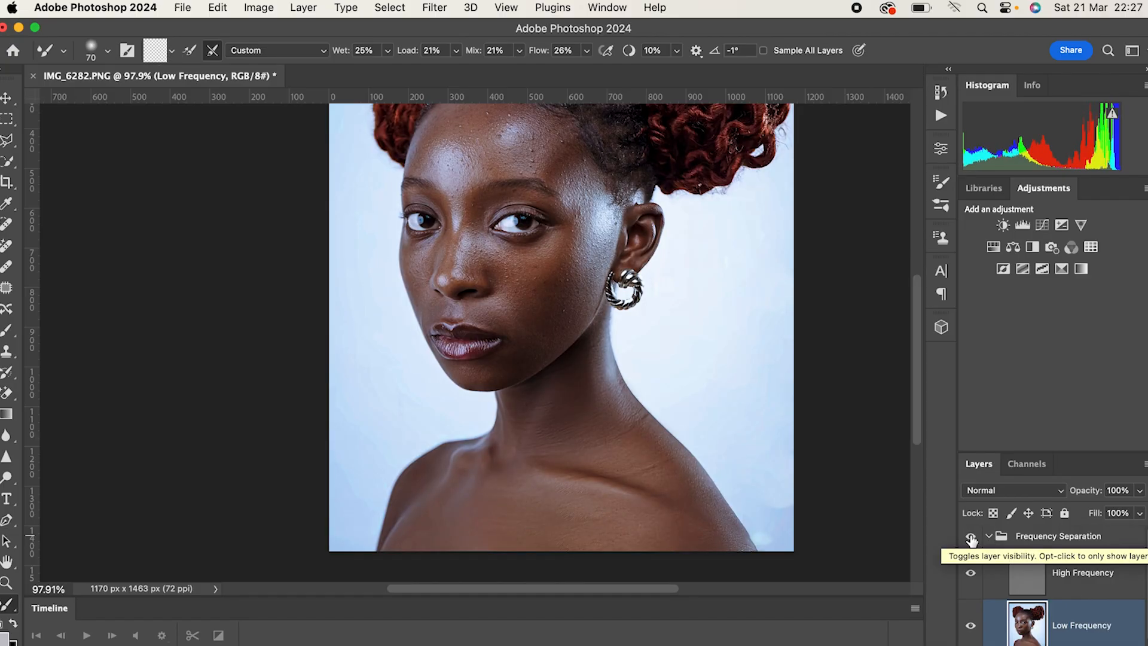
Make the High Frequency layer active for texture cleanup and switch to the Clone Stamp tool
scroll(616, 395, up, 3)
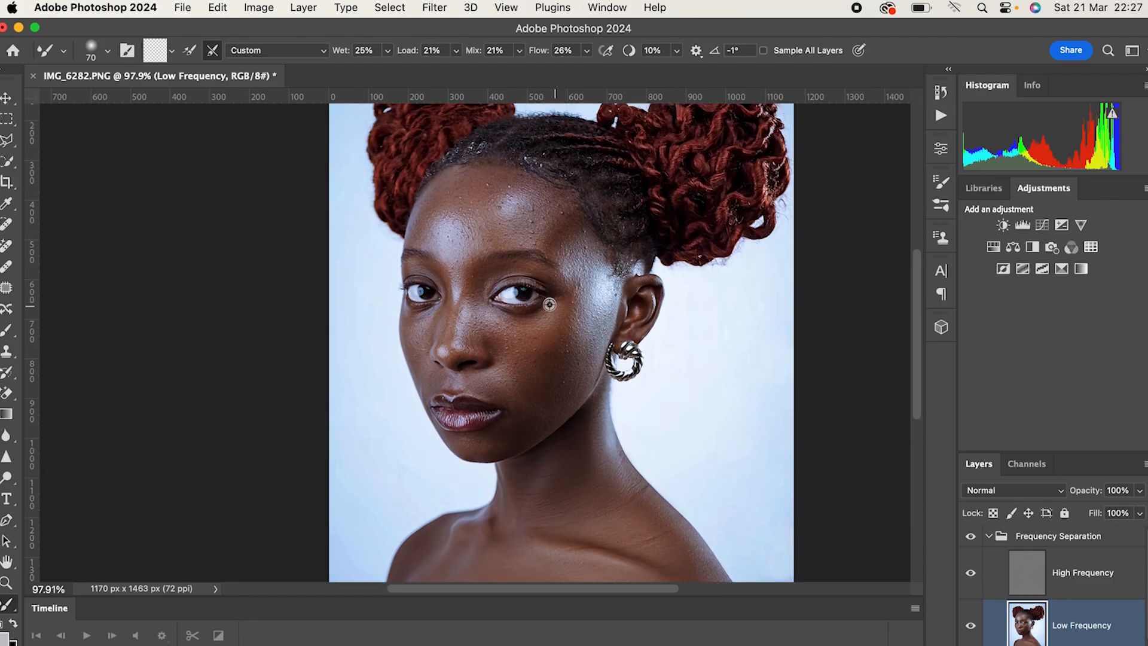
scroll(554, 306, up, 5)
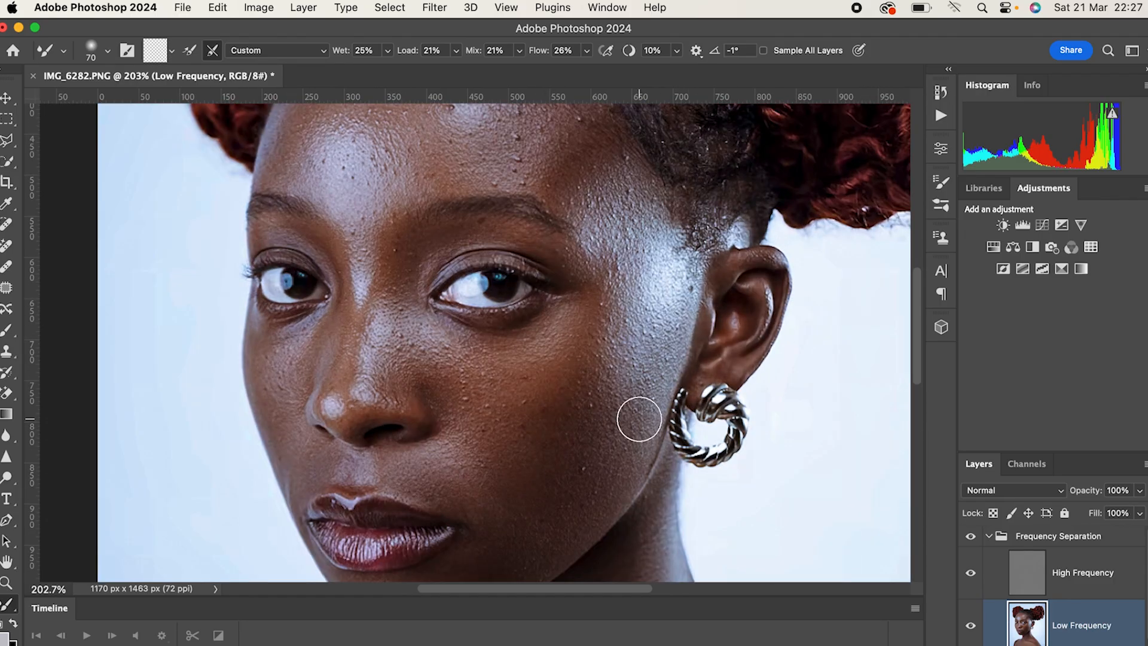
scroll(595, 423, up, 3)
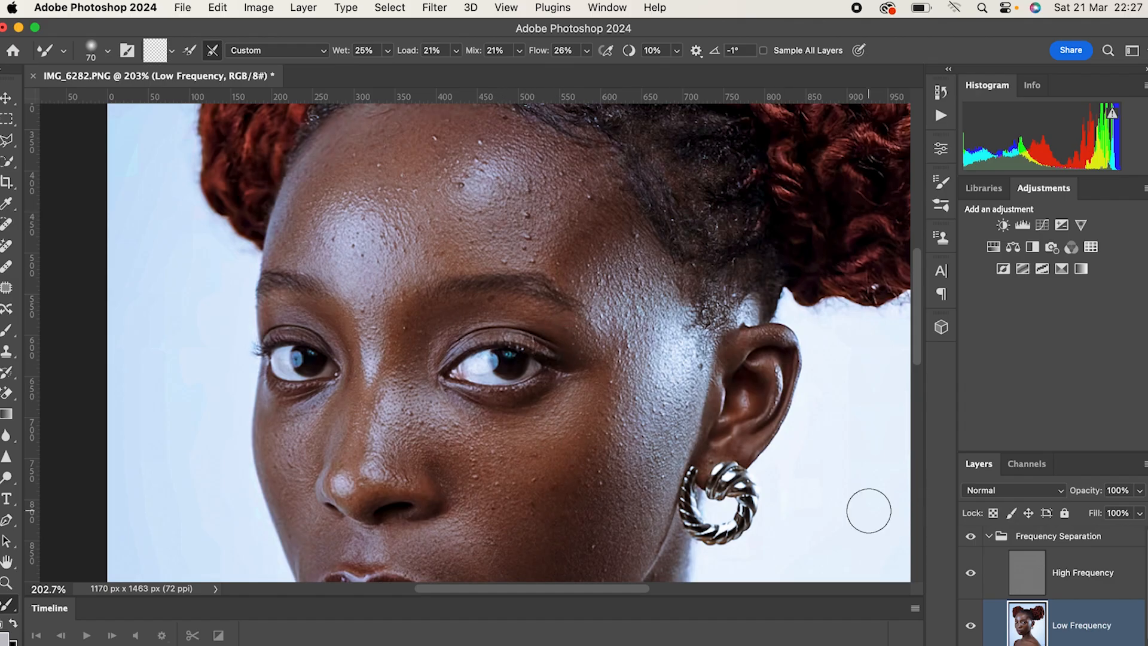
click(1104, 579)
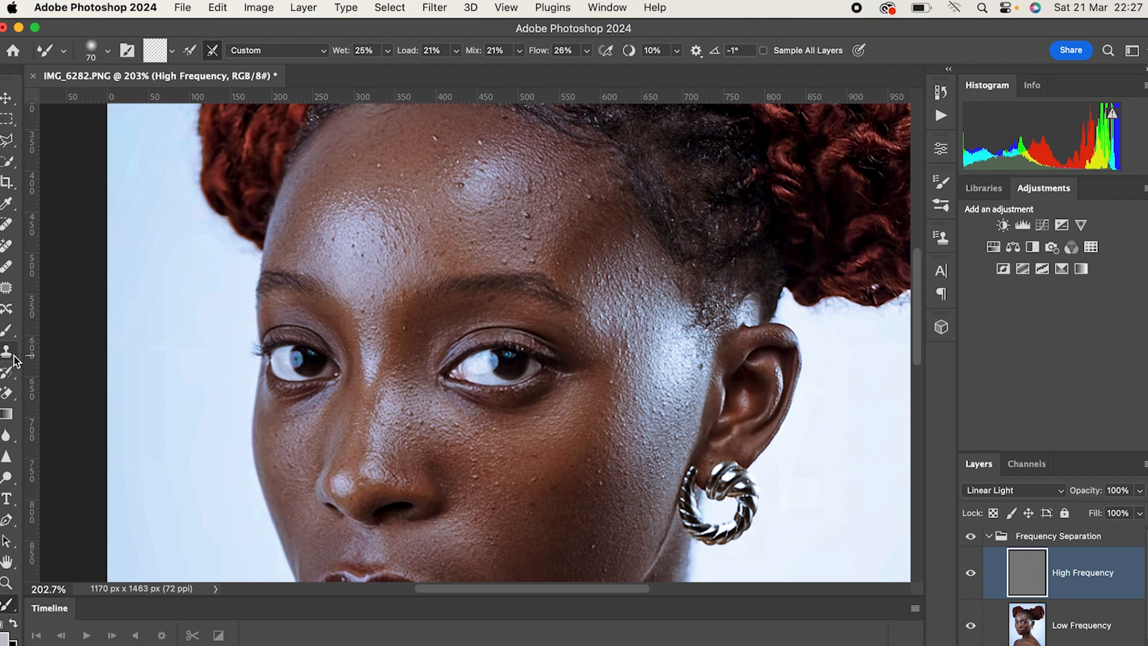
scroll(14, 361, left, 1)
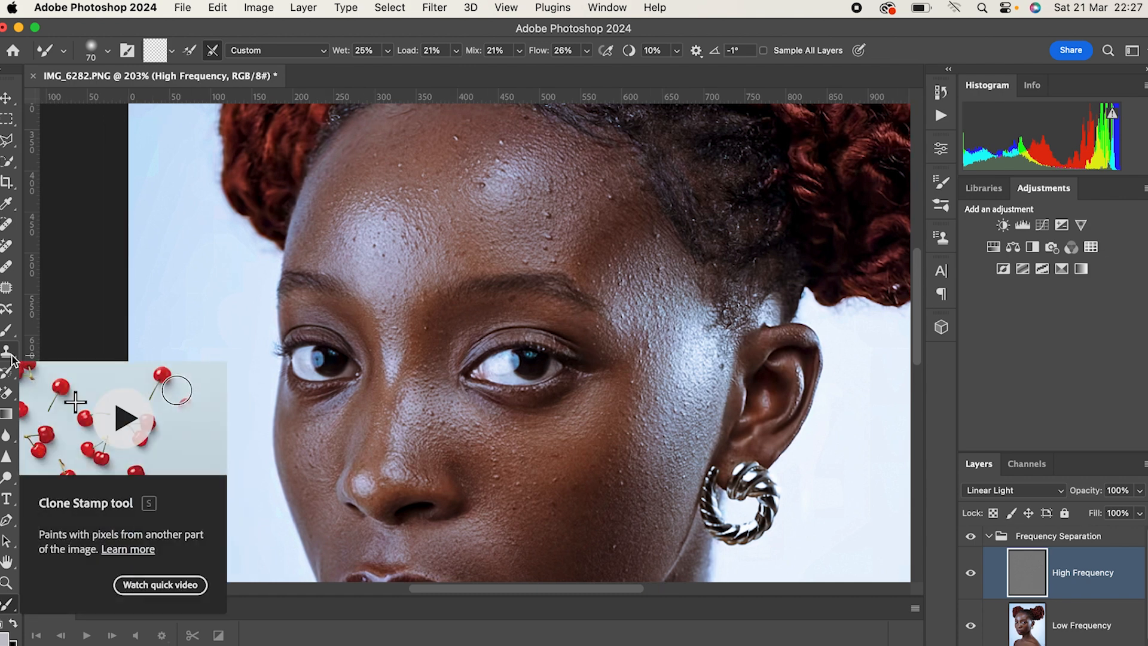
click(9, 353)
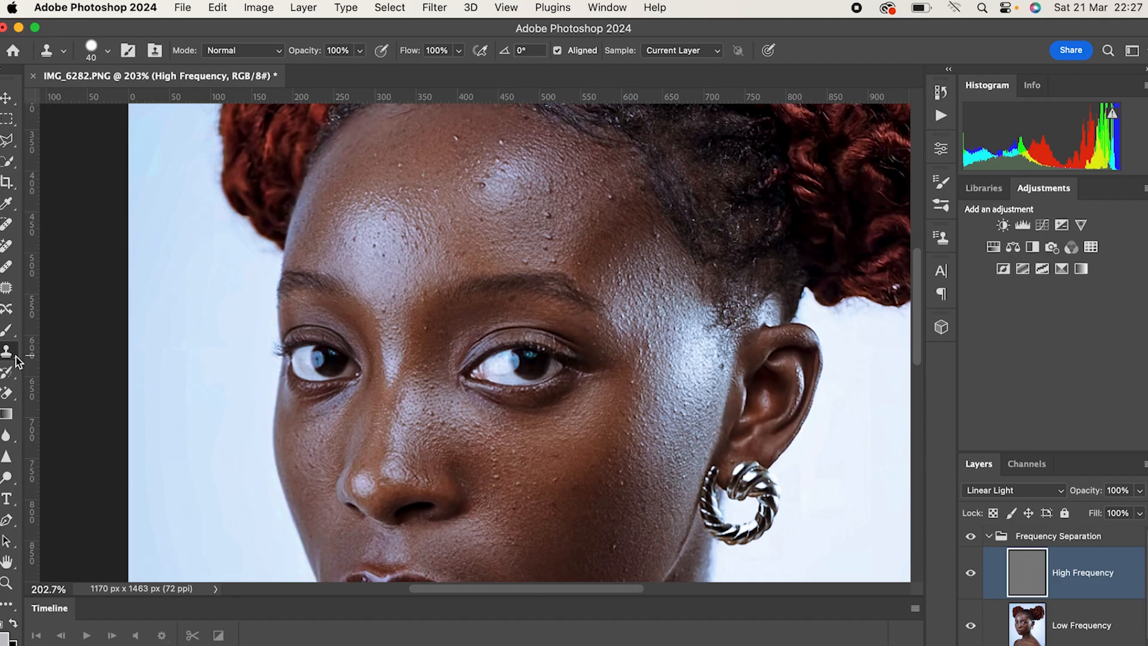
Reduce the Clone Stamp to size 9 and clean up the bumps on the earring-side cheek using nearby skin texture
scroll(615, 495, down, 10)
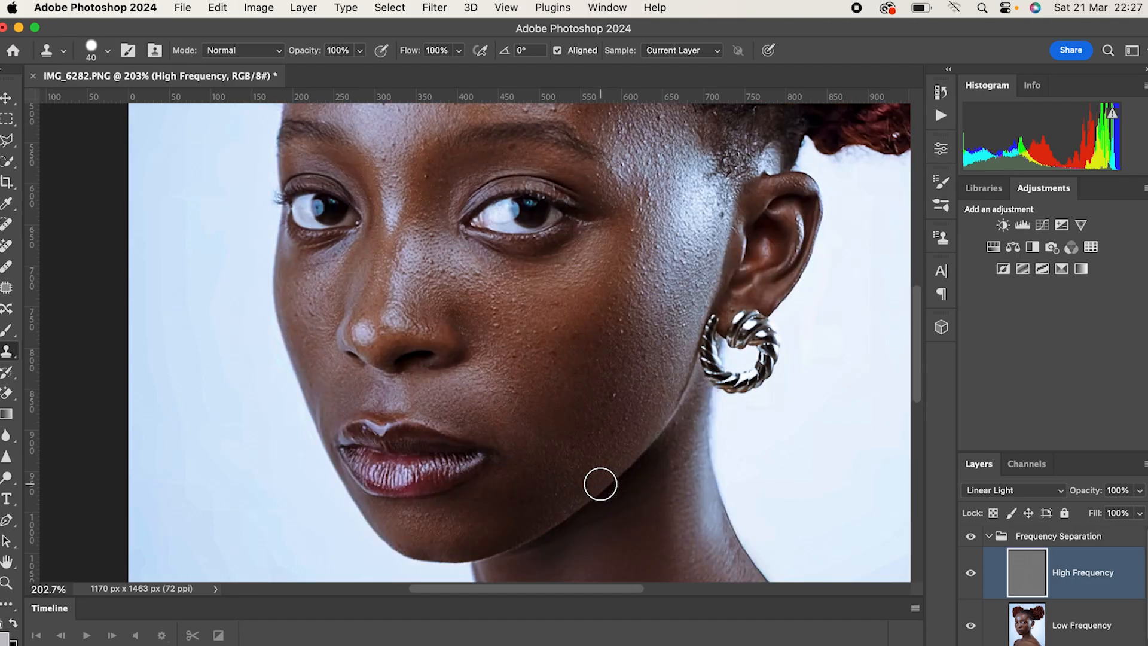
scroll(685, 502, down, 12)
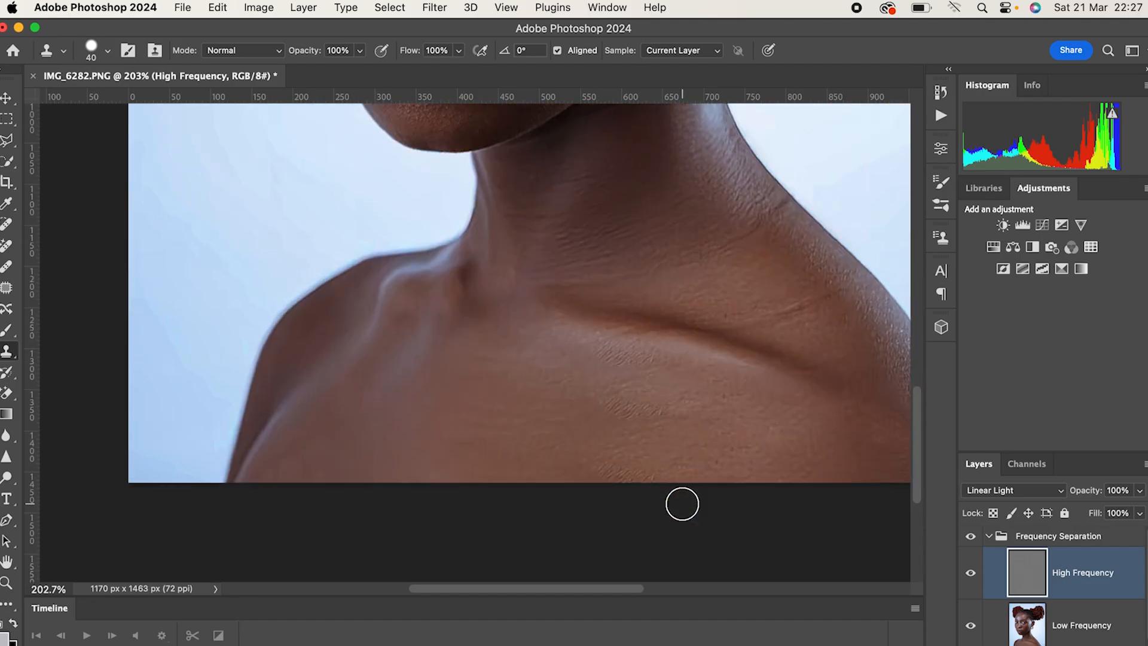
scroll(710, 471, up, 3)
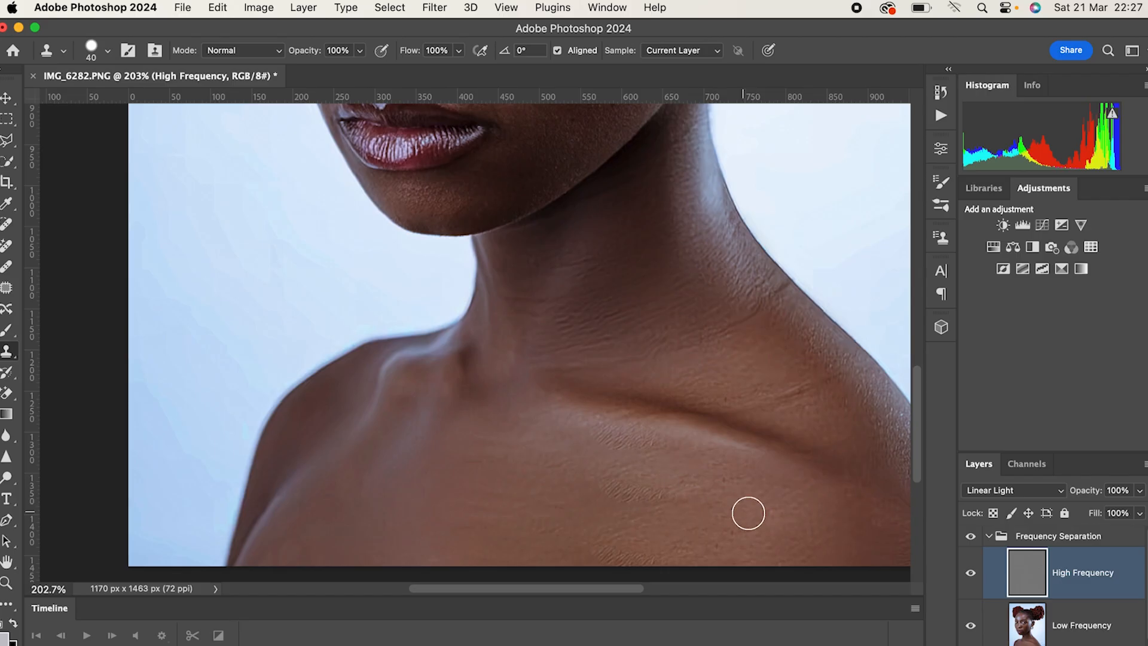
scroll(679, 487, up, 5)
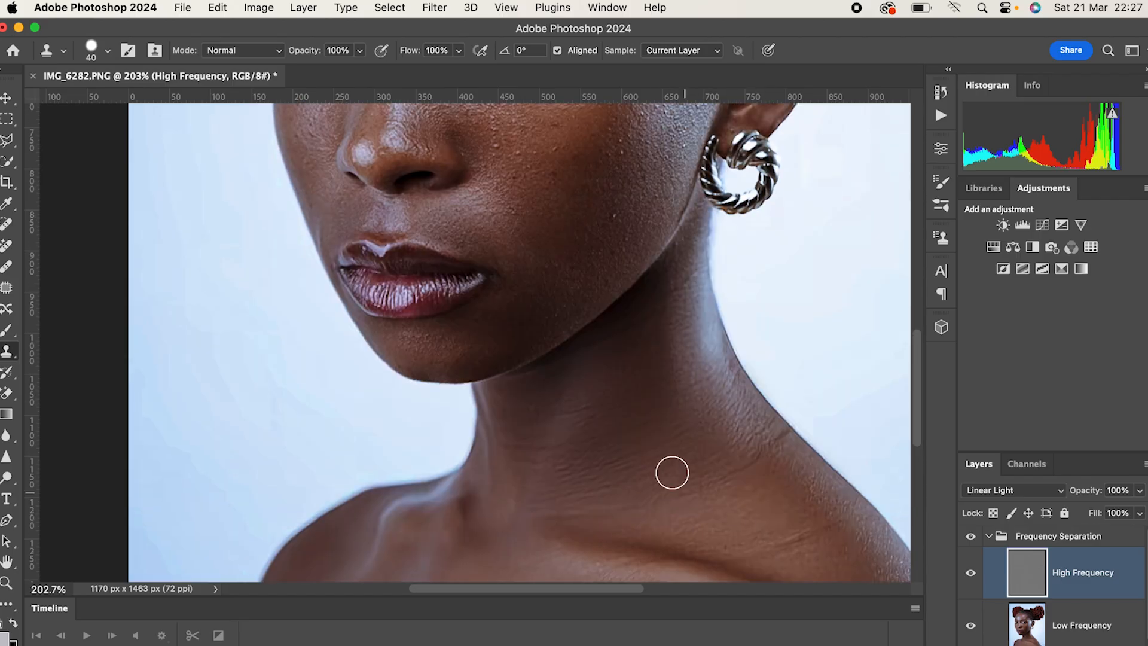
scroll(679, 483, up, 6)
scroll(674, 478, up, 1)
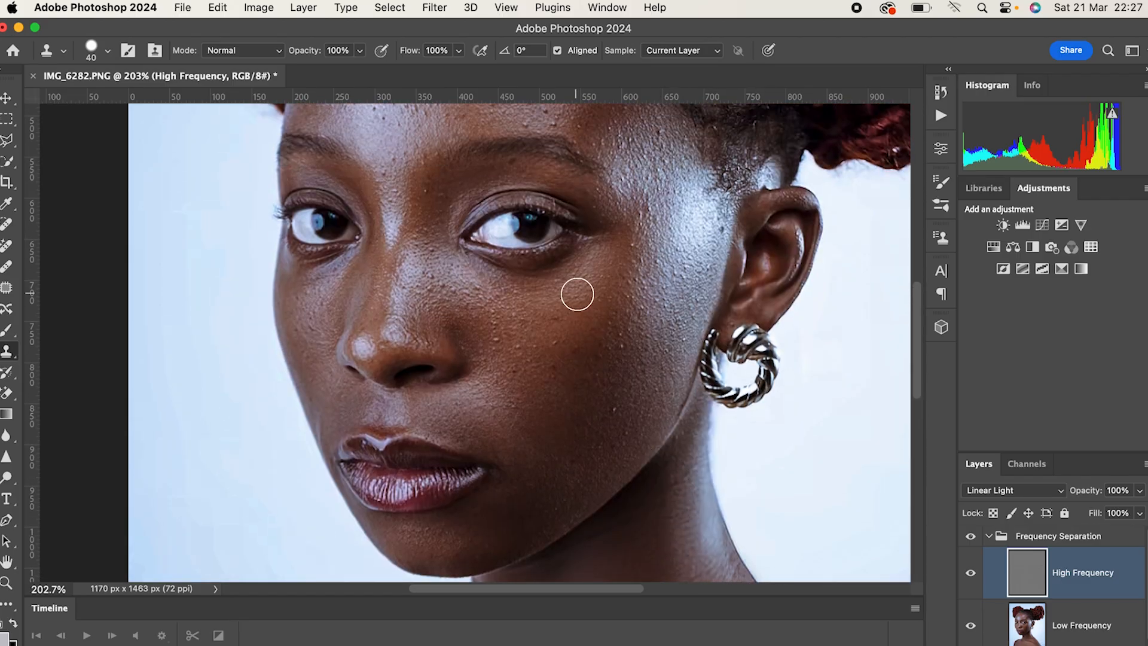
scroll(581, 315, up, 2)
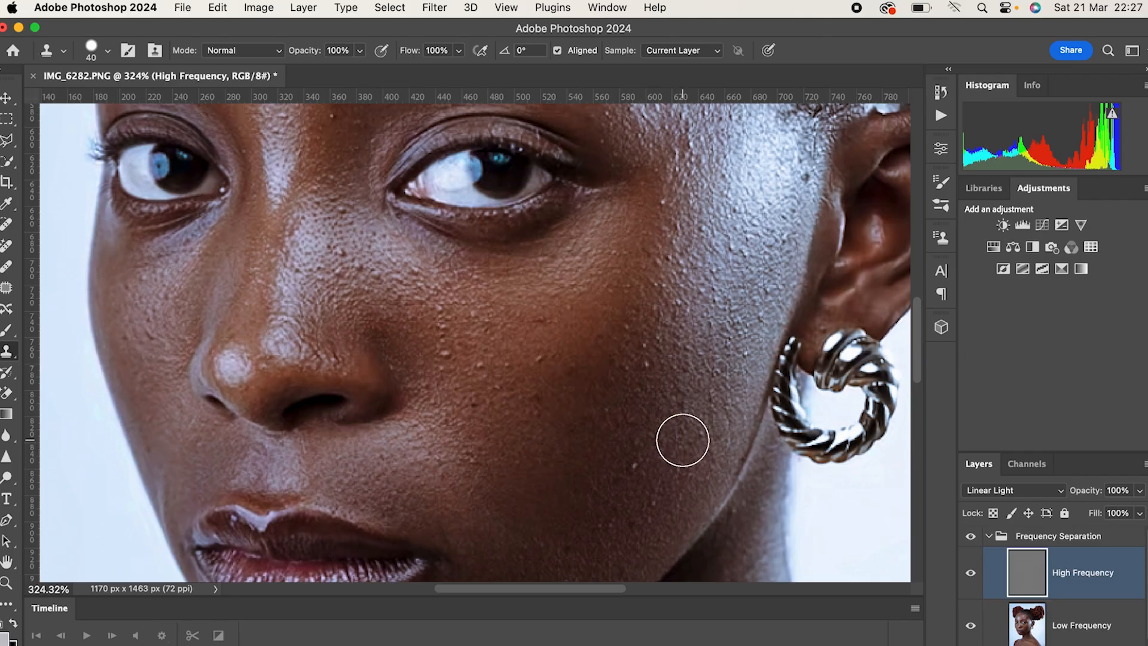
key(bracketleft)
key(bracketleft)
key(bracketleft)
key(bracketleft)
key(bracketleft)
key(bracketleft)
key(bracketleft)
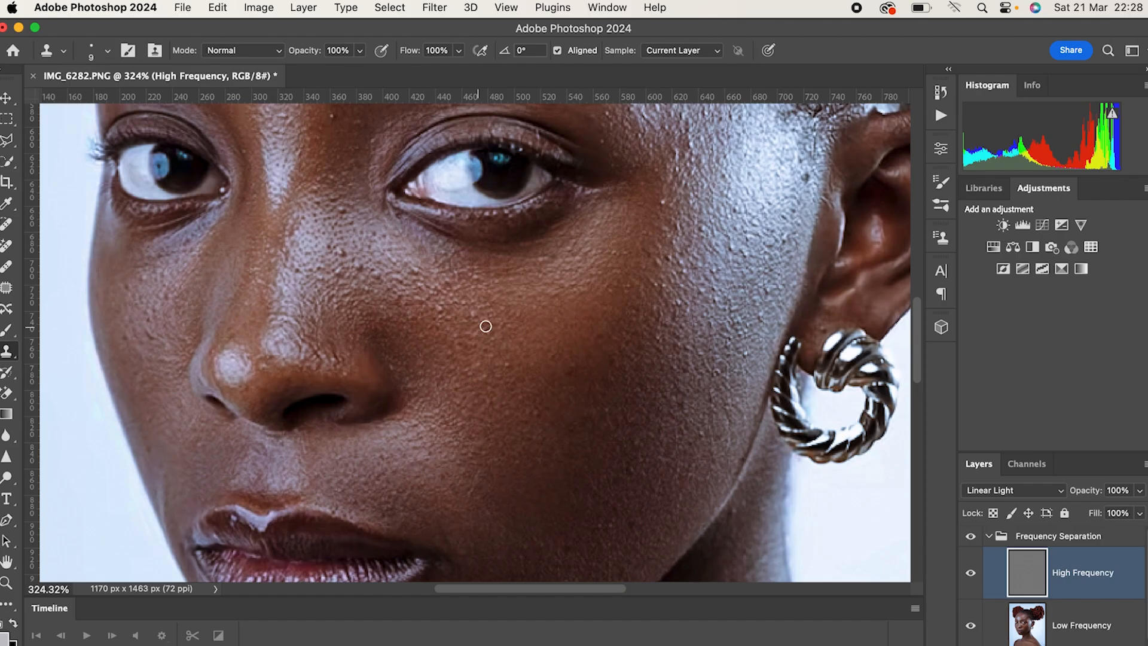
alt+click(426, 305)
alt+click(392, 294)
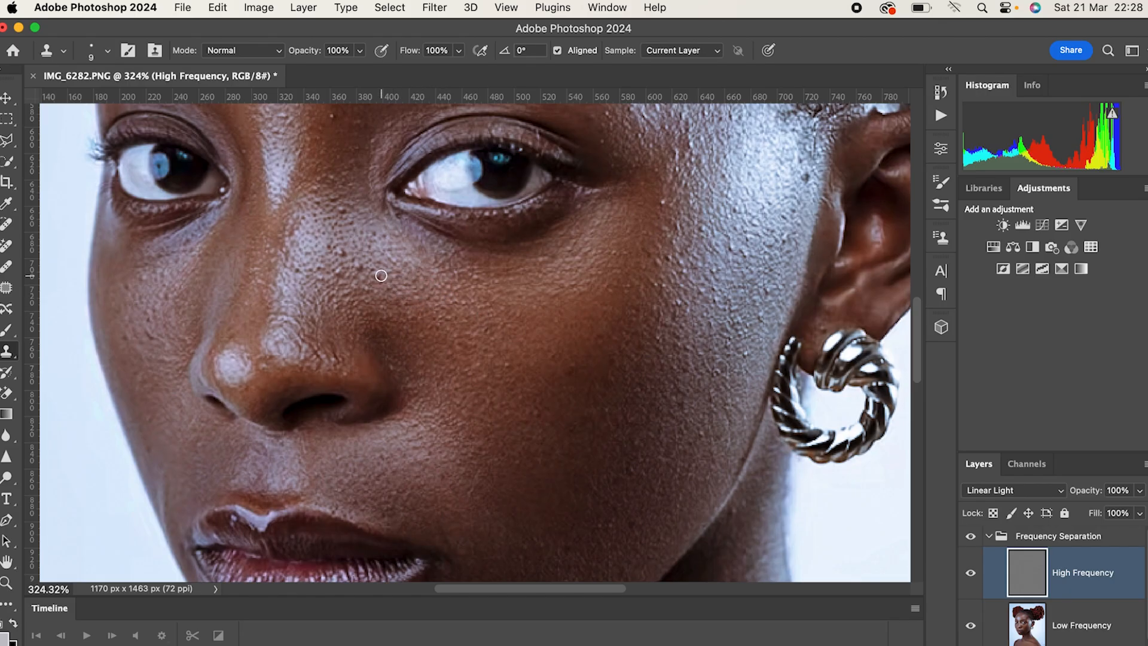
Clone smooth texture over the bumps between the nose and the inner corner of the earring-side eye
click(365, 285)
alt+click(378, 236)
click(335, 250)
alt+click(349, 266)
click(322, 265)
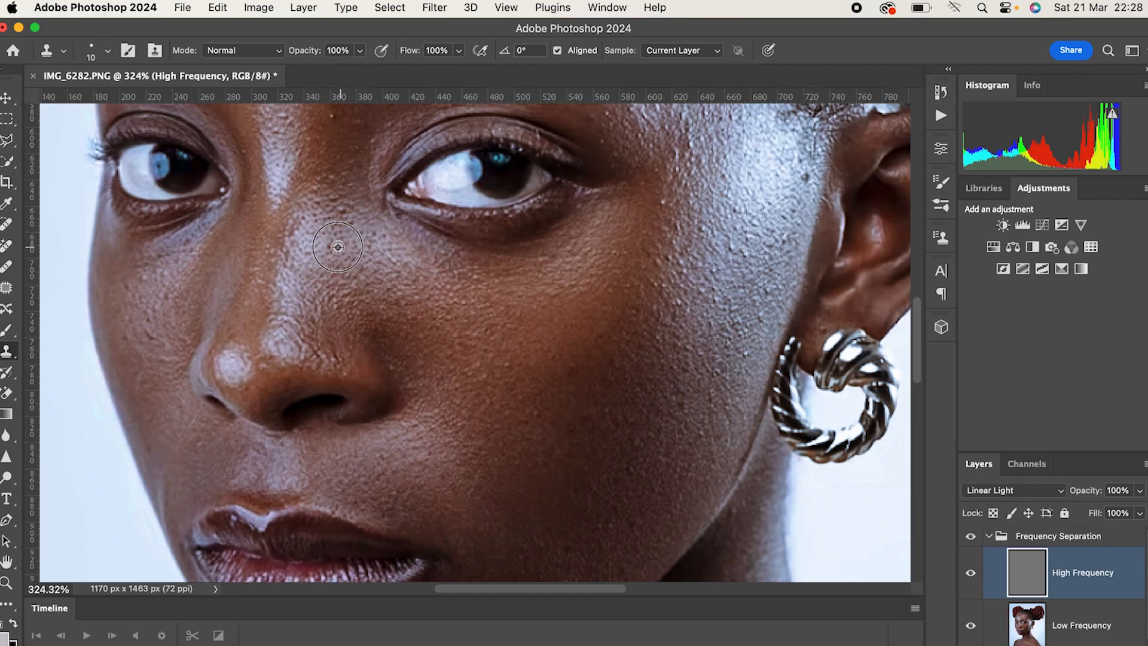
alt+click(334, 200)
drag(336, 191, 332, 183)
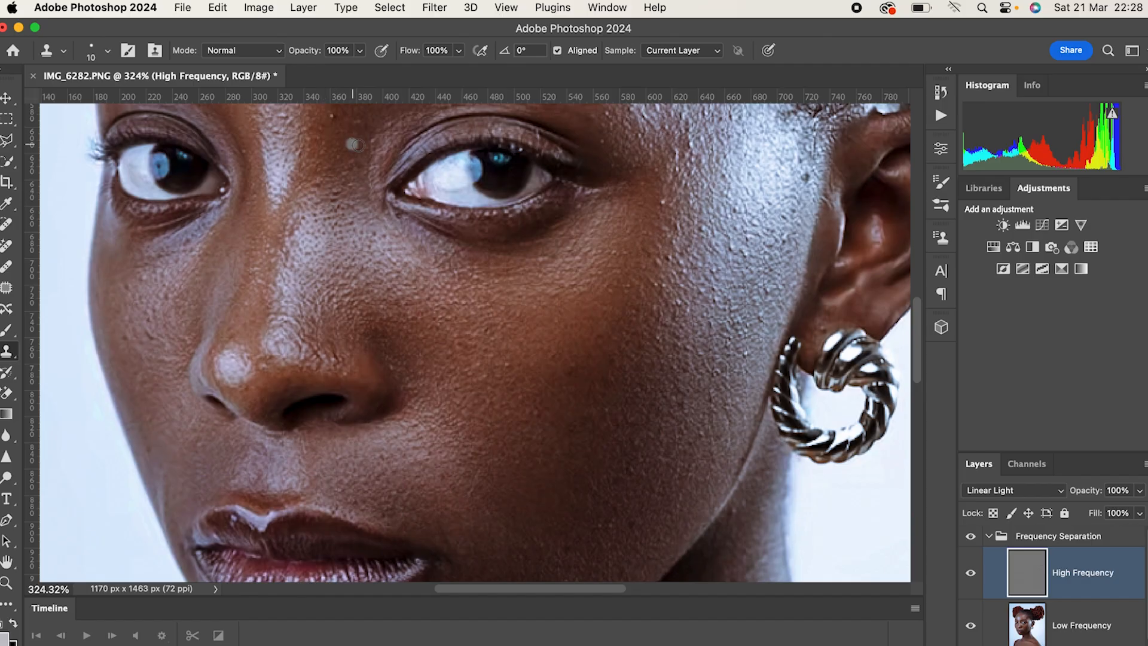
Clone out the spots beside the upper nose bridge, between the inner eyebrow and the eye corner
alt+click(345, 130)
click(357, 123)
click(367, 140)
drag(358, 156, 337, 192)
Clone away the bumps on the outer cheek beside the earring-side eye, checking the result against the hidden Frequency Separation group
drag(556, 285, 598, 275)
alt+click(682, 210)
click(663, 202)
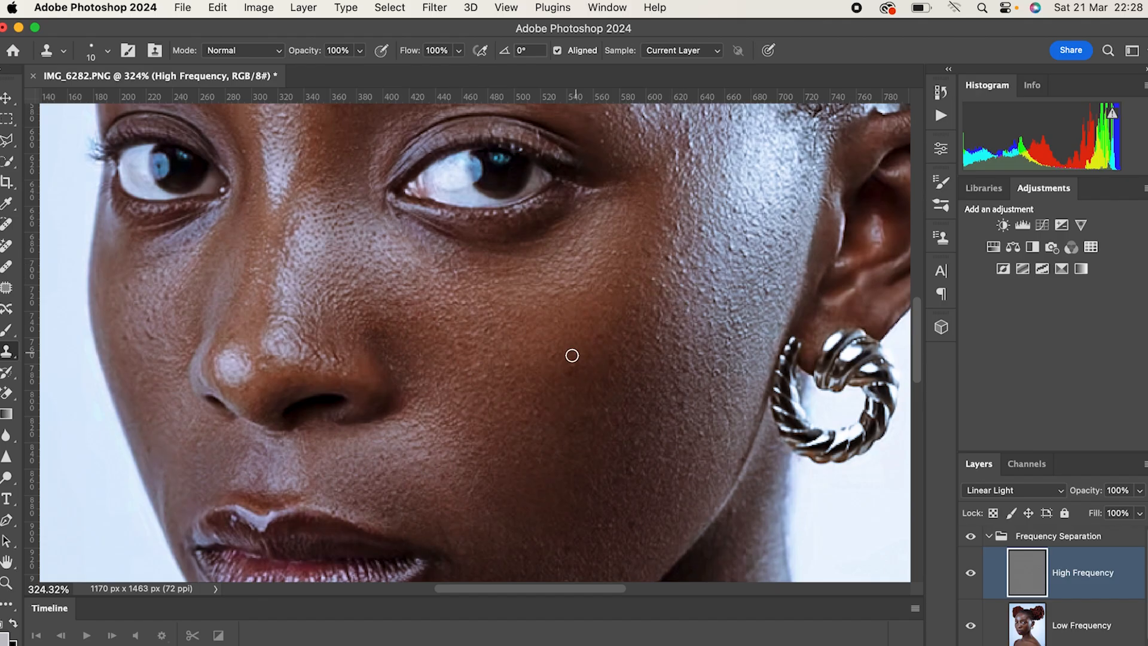
scroll(676, 344, up, 3)
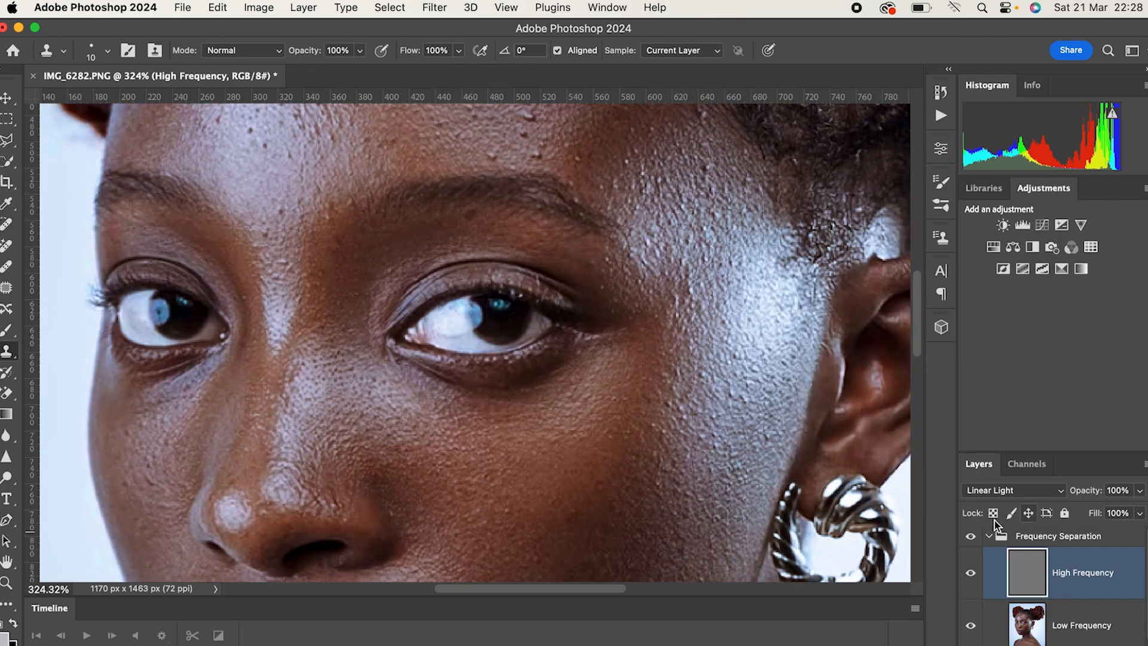
click(971, 536)
click(970, 536)
click(698, 369)
alt+click(659, 382)
click(674, 375)
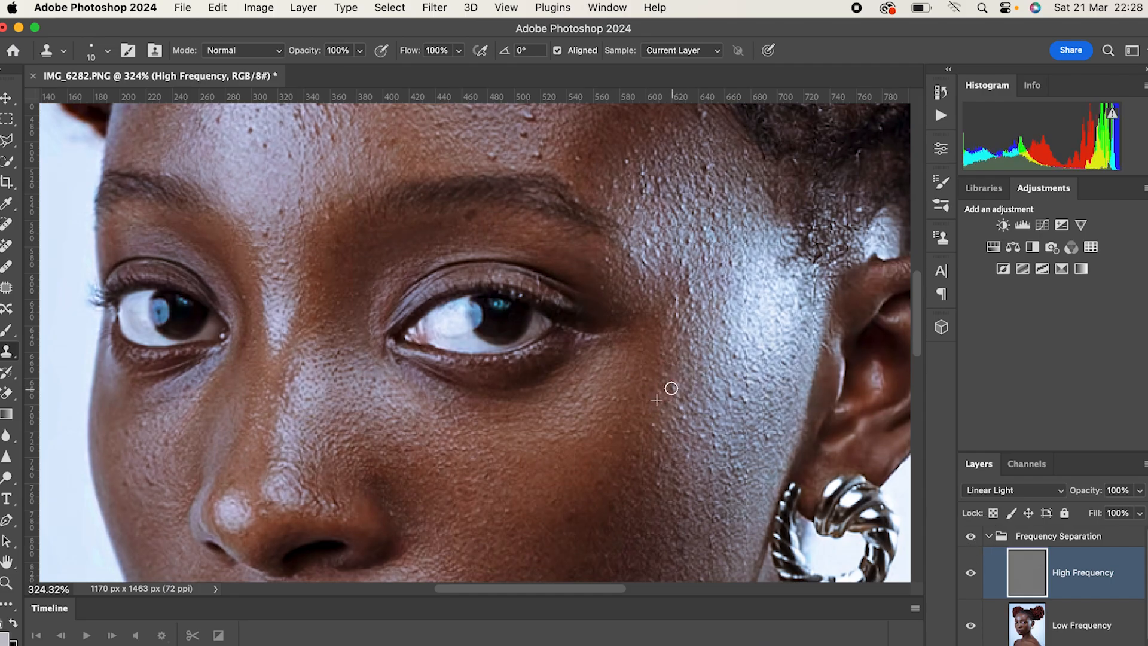
Clone out the dark bumps on the forehead above the earring-side eyebrow with the size 10 stamp
scroll(671, 380, up, 3)
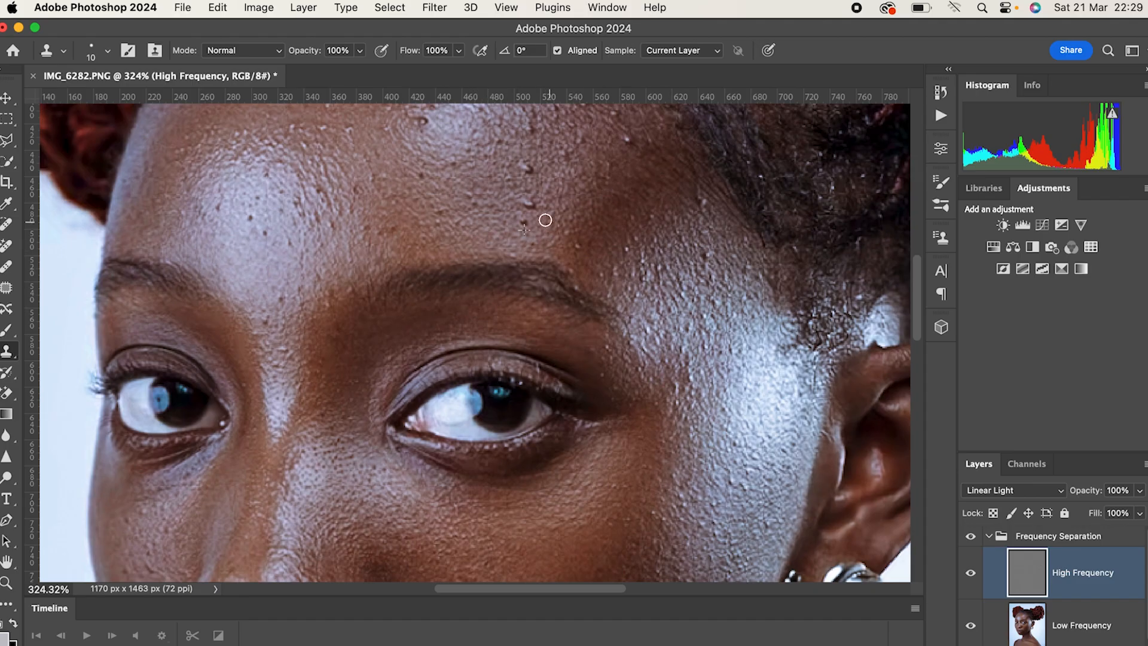
alt+click(523, 201)
drag(531, 205, 551, 209)
alt+click(530, 183)
click(527, 170)
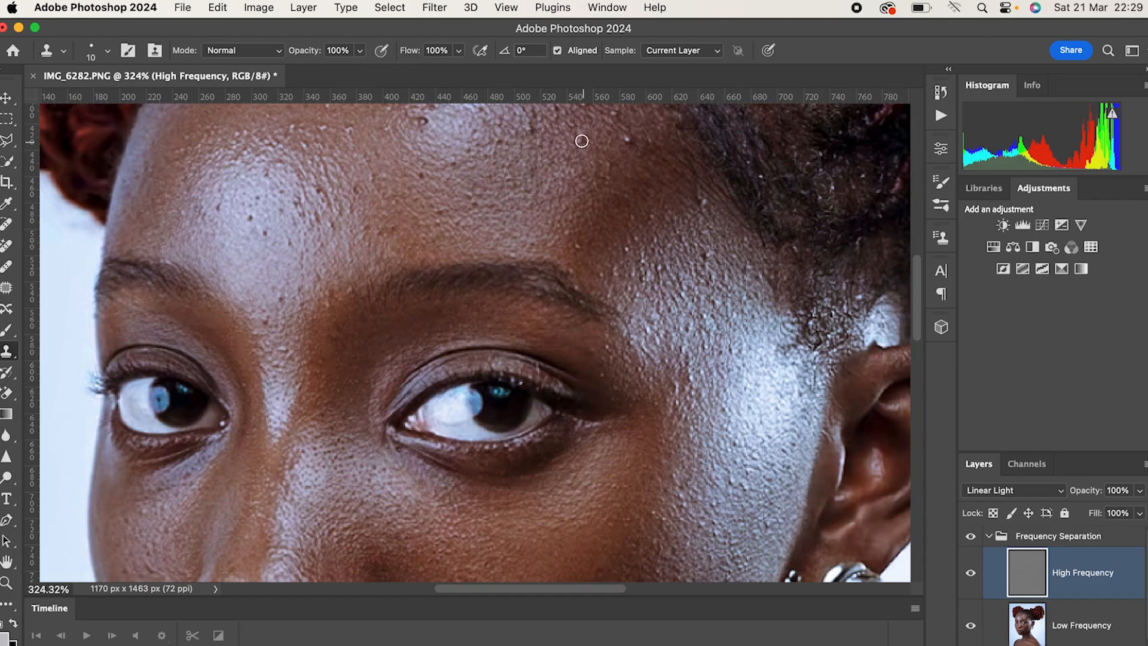
scroll(646, 278, up, 3)
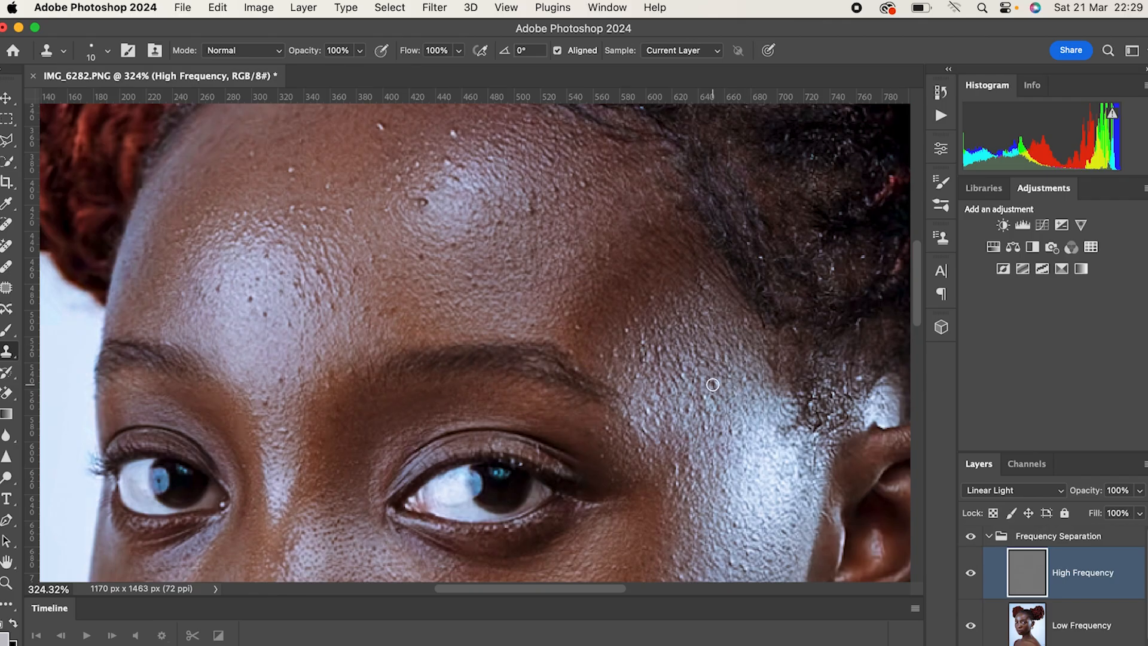
scroll(707, 287, up, 1)
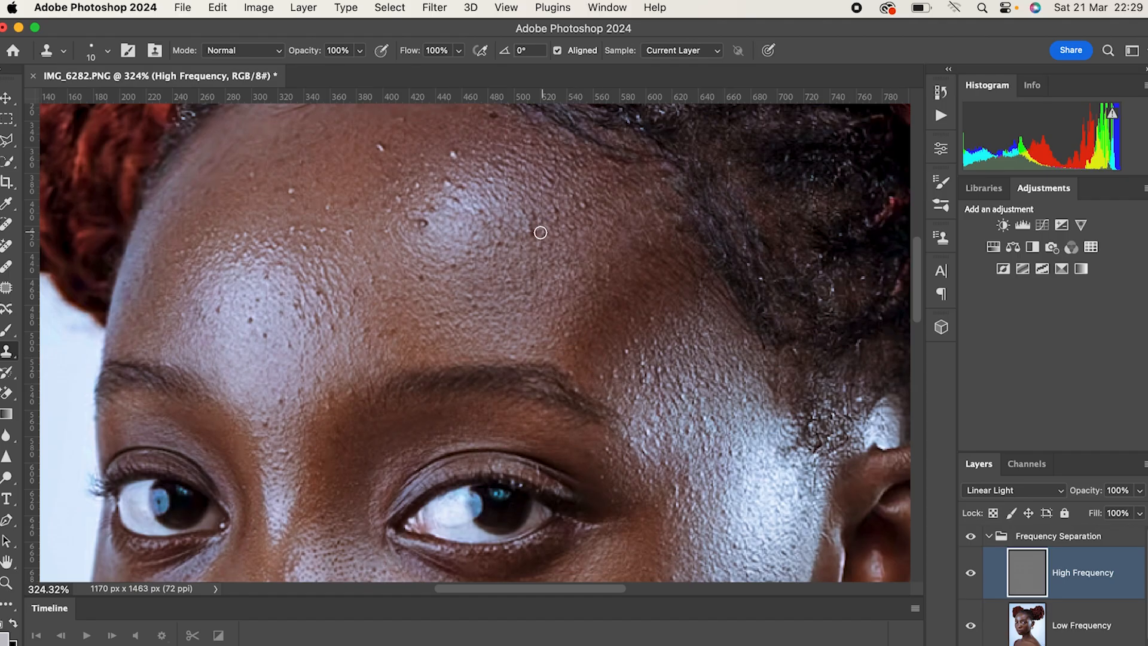
Try cloning skin texture from the outer end of the earring-side eyebrow to the temple, and undo that stamp
scroll(541, 232, down, 2)
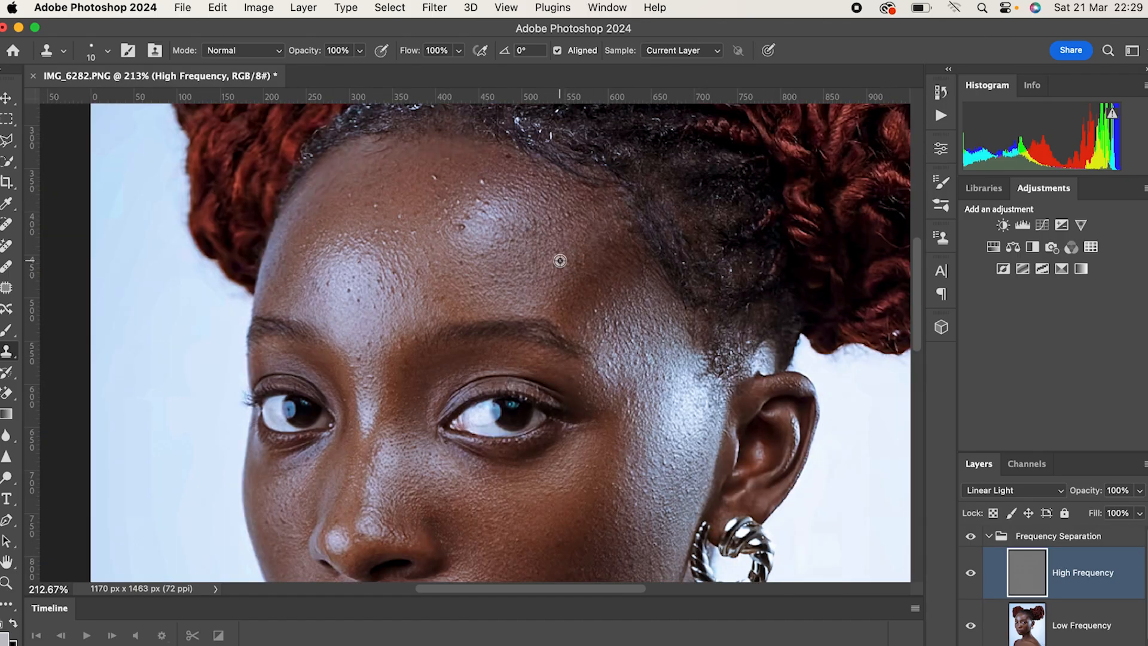
scroll(560, 261, up, 3)
scroll(579, 269, down, 1)
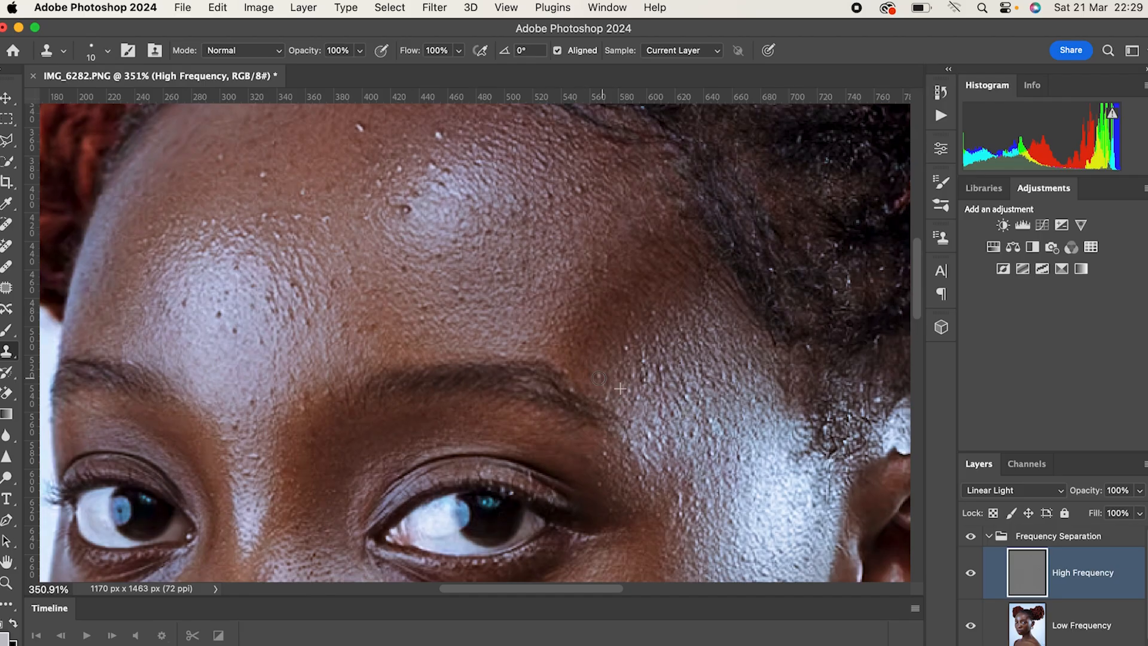
alt+click(580, 384)
click(624, 466)
key(super+z)
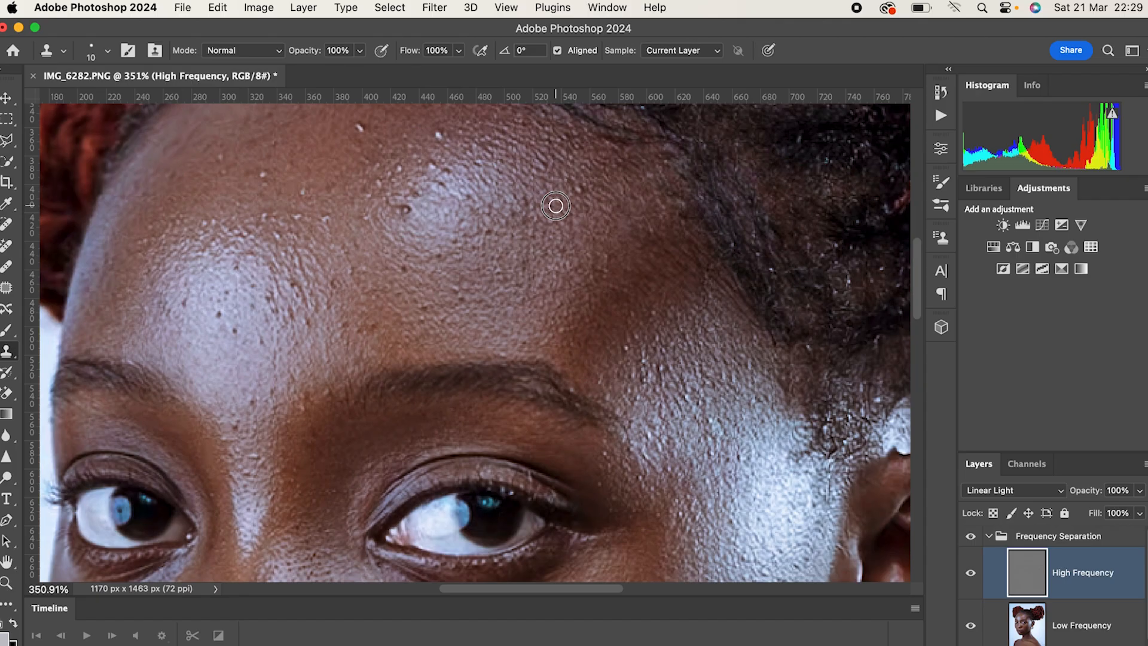
Clone out the dark bumps across the lower forehead, from the middle to the far-side highlight above the eyebrow
scroll(571, 188, down, 3)
alt+click(558, 181)
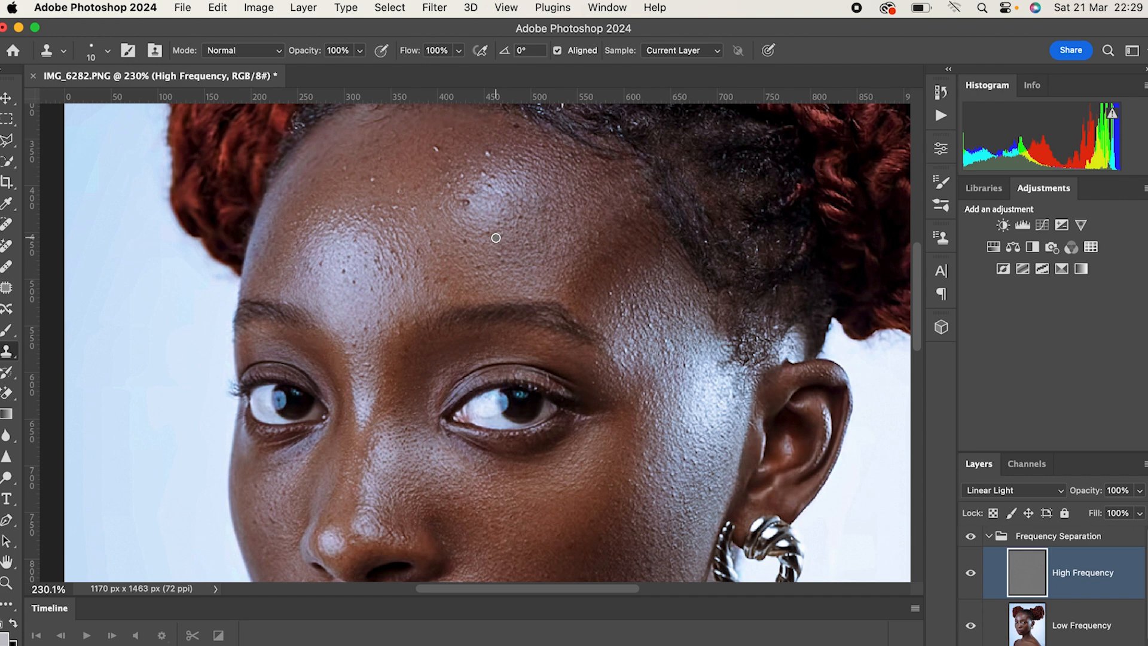
alt+click(461, 248)
click(467, 241)
click(448, 254)
click(400, 276)
click(365, 254)
Clone away spots in the far-side forehead highlight with the size 15 stamp, and undo the last stamp
alt+click(439, 279)
click(397, 258)
alt+click(357, 291)
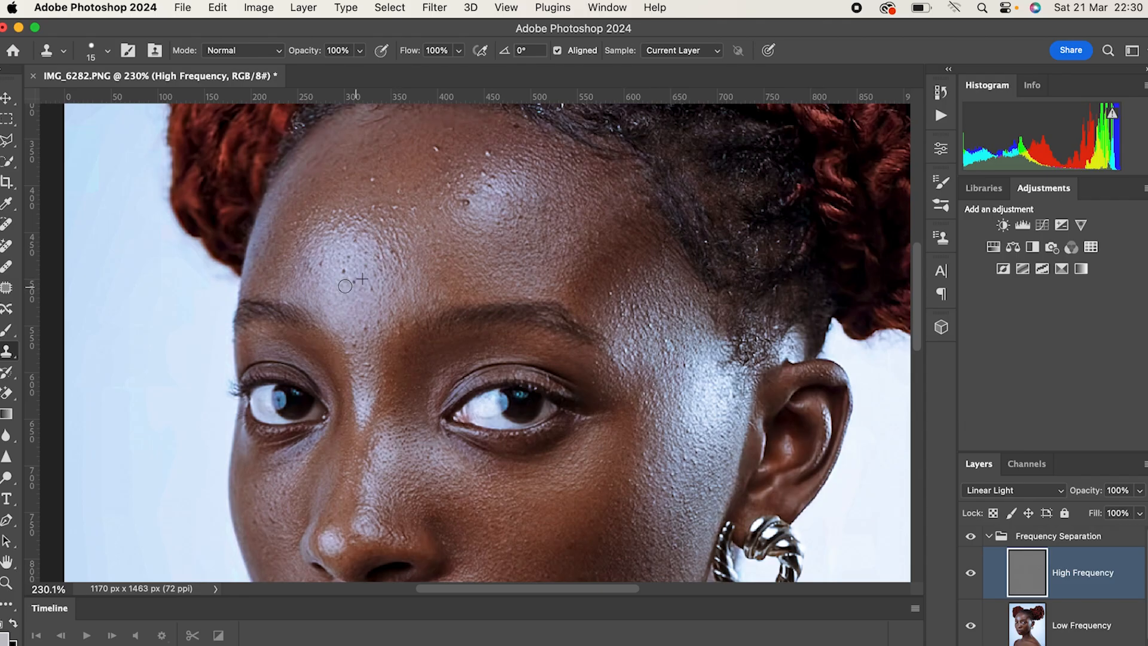
alt+click(348, 272)
key(super+z)
Save the portrait to the Desktop as IMG_6282.psd in Photoshop format with Maximize Compatibility on
key(super+s)
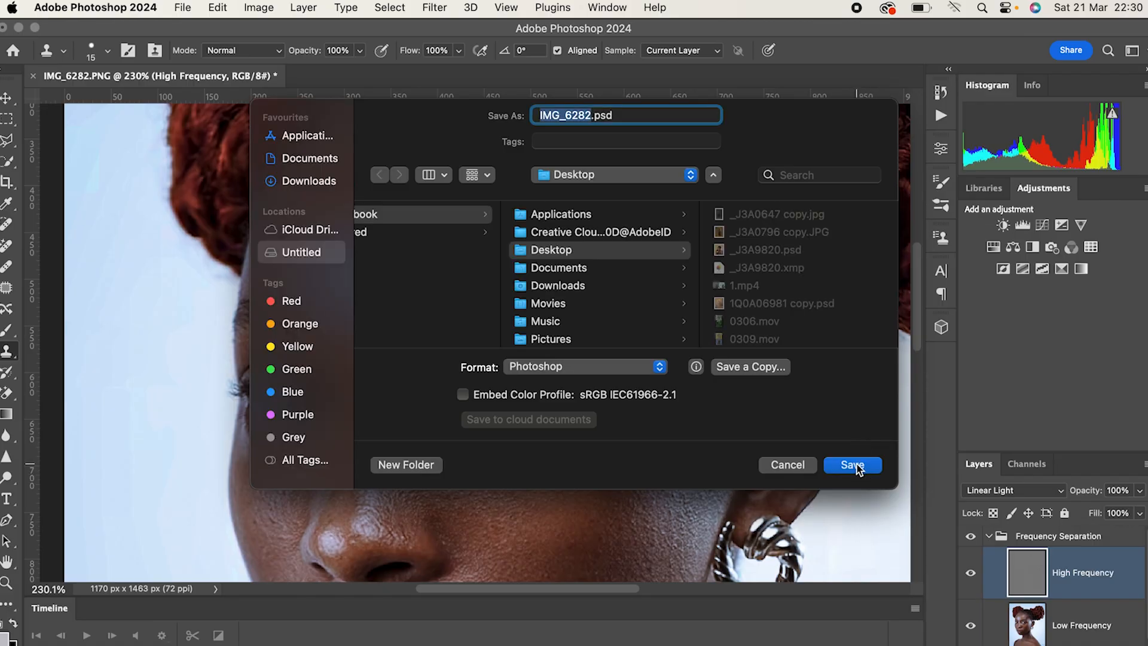
click(852, 465)
click(770, 298)
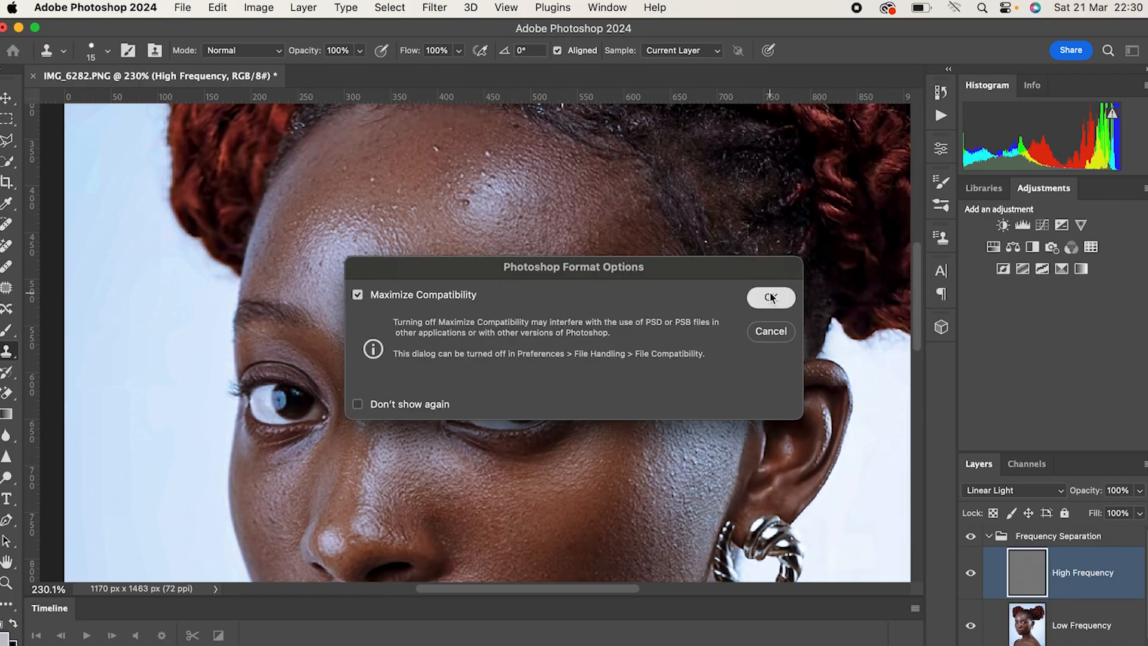
Clone out the dark spots in the far-side forehead highlight and between the inner eyebrow ends
scroll(625, 362, left, 5)
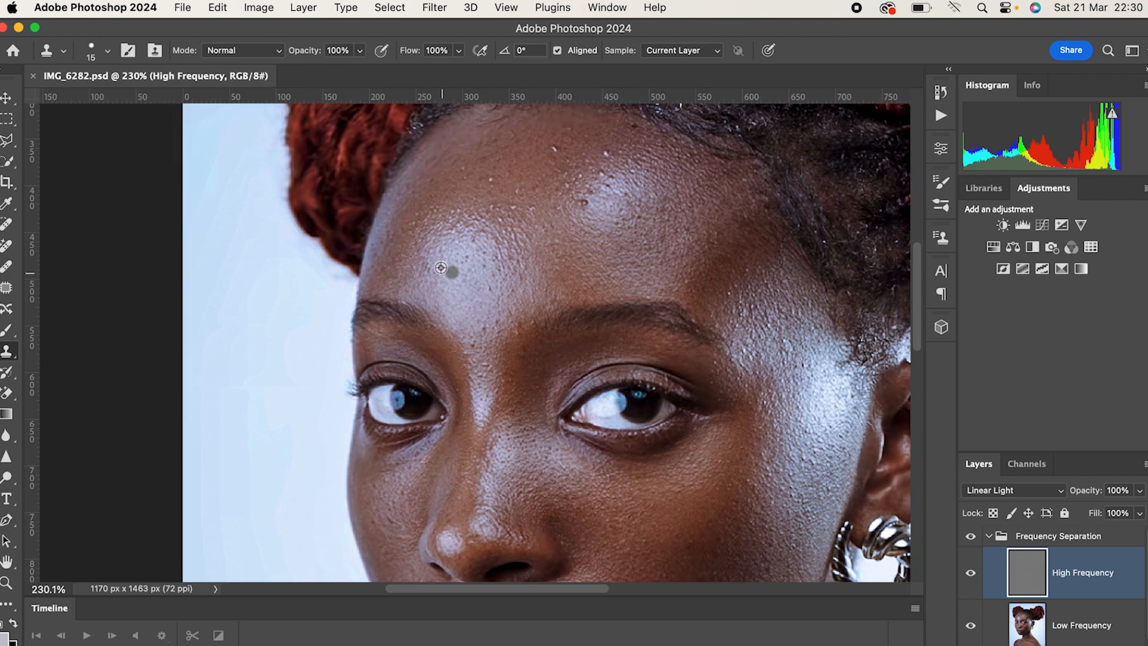
click(476, 342)
Clone out the white and dark bumps on the upper forehead below the hairline with the stamp reduced to size 8
scroll(614, 218, up, 5)
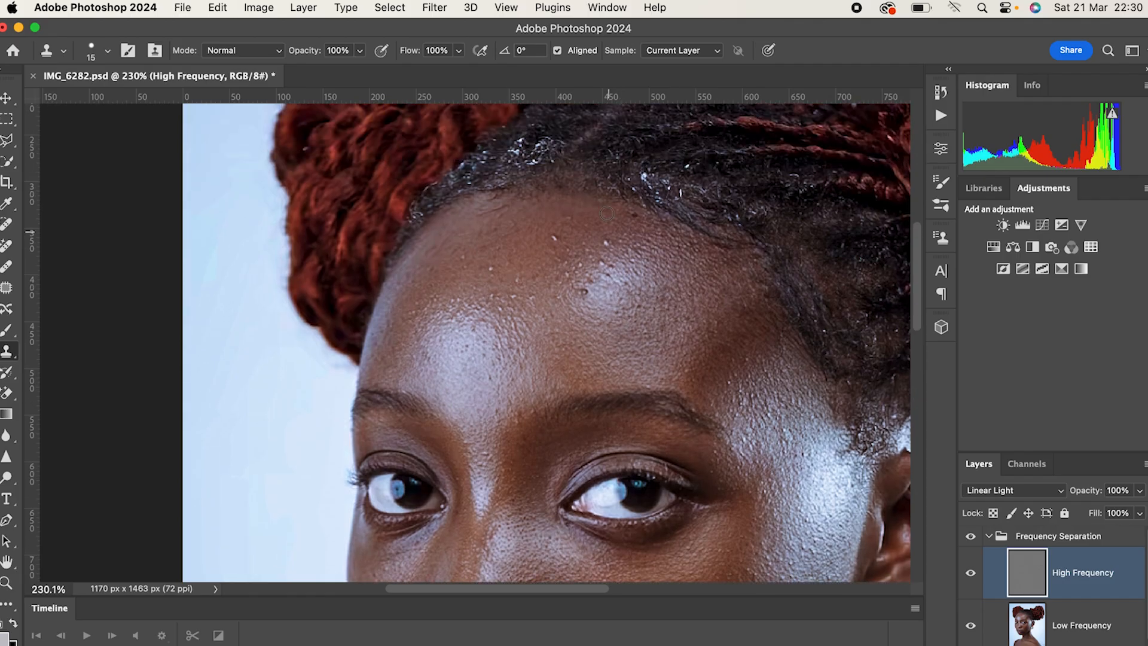
scroll(595, 244, up, 5)
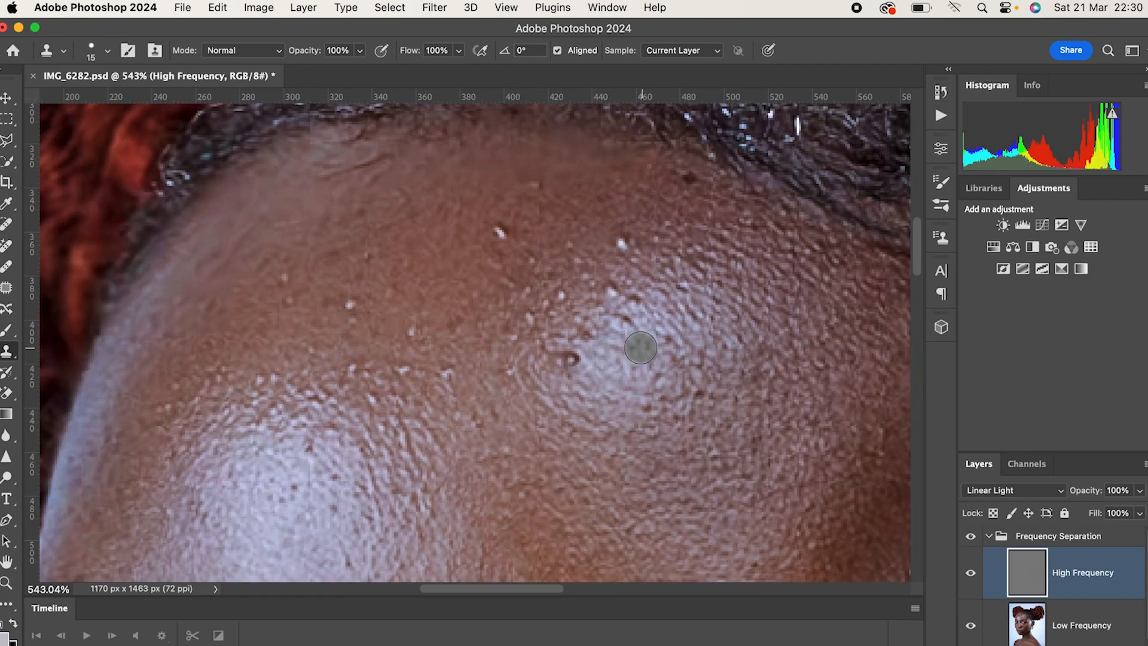
key(bracketleft)
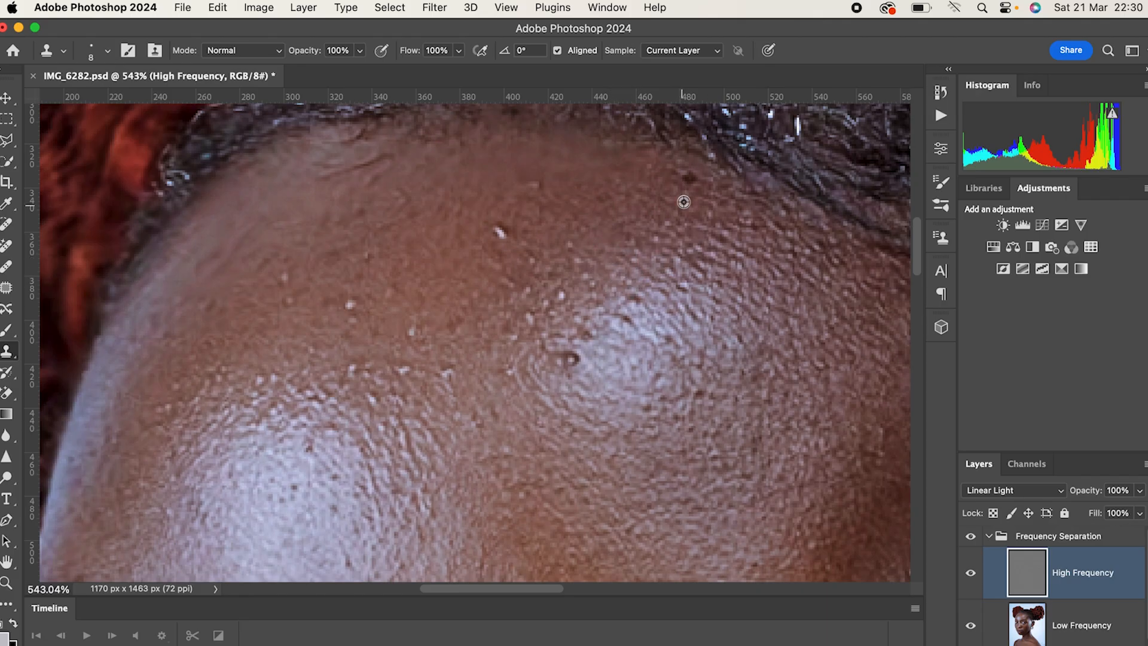
click(501, 231)
alt+click(536, 200)
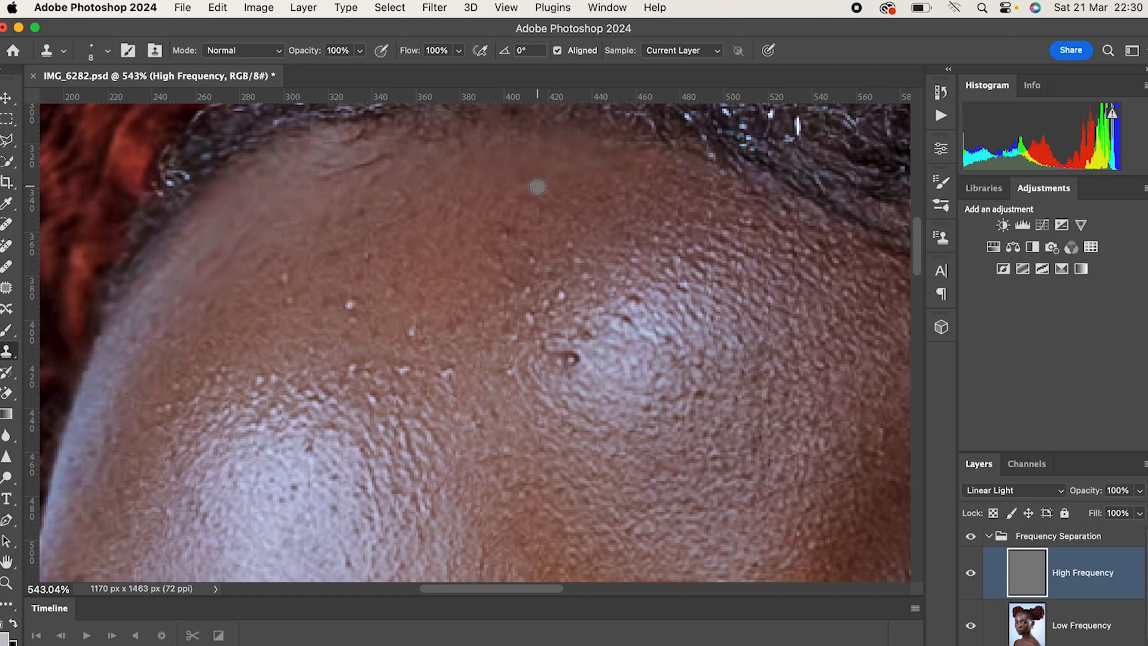
Clone skin texture over the dark mole at the inner edge of the earring-side forehead highlight
alt+click(581, 362)
alt+click(654, 418)
drag(652, 397, 654, 402)
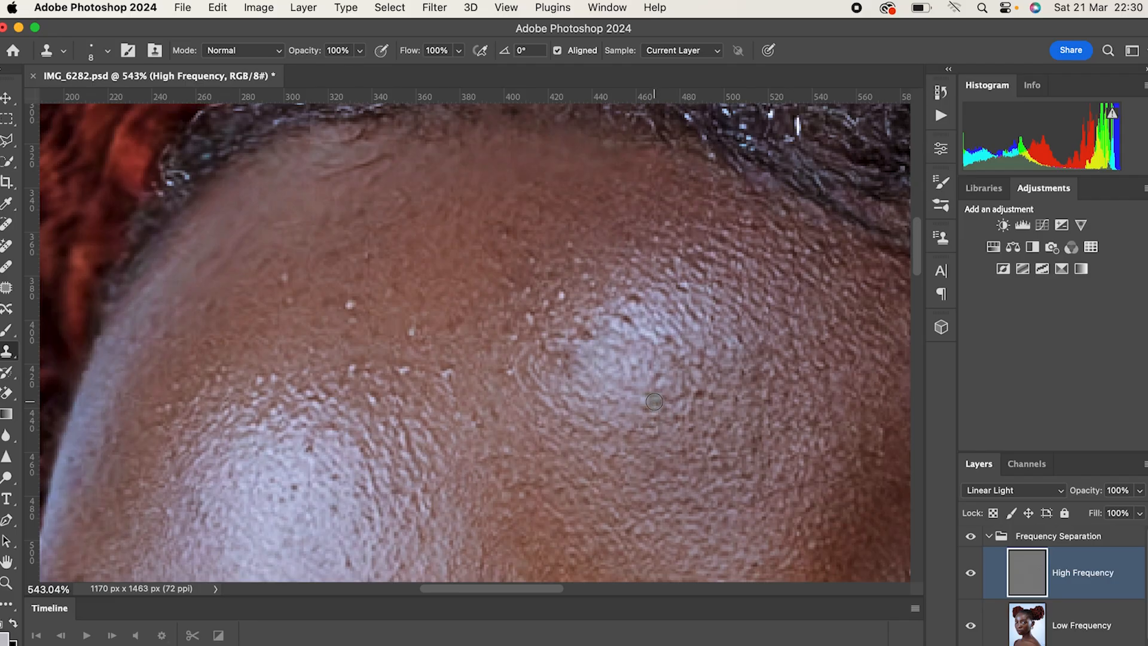
Clone out the small bumps along the upper and inner rim of the earring-side forehead highlight
alt+click(628, 328)
mouse_move(618, 318)
mouse_down()
mouse_move(647, 314)
mouse_move(632, 296)
mouse_move(646, 320)
mouse_move(567, 323)
mouse_move(587, 339)
mouse_move(559, 336)
mouse_up()
alt+click(644, 315)
alt+click(574, 317)
alt+click(582, 301)
drag(561, 297, 550, 307)
alt+click(535, 297)
click(527, 293)
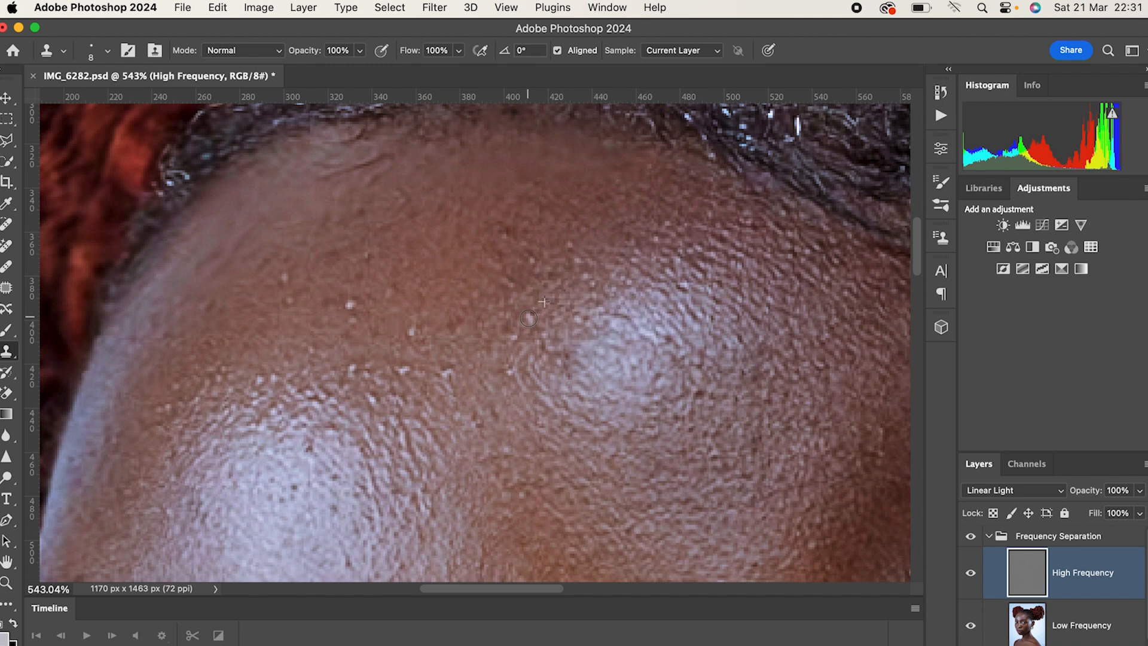
Clone away the pale bumps between the two forehead highlights, undoing the misplaced stamp
alt+click(525, 331)
click(554, 382)
key(cmd+z)
alt+click(528, 345)
alt+click(447, 397)
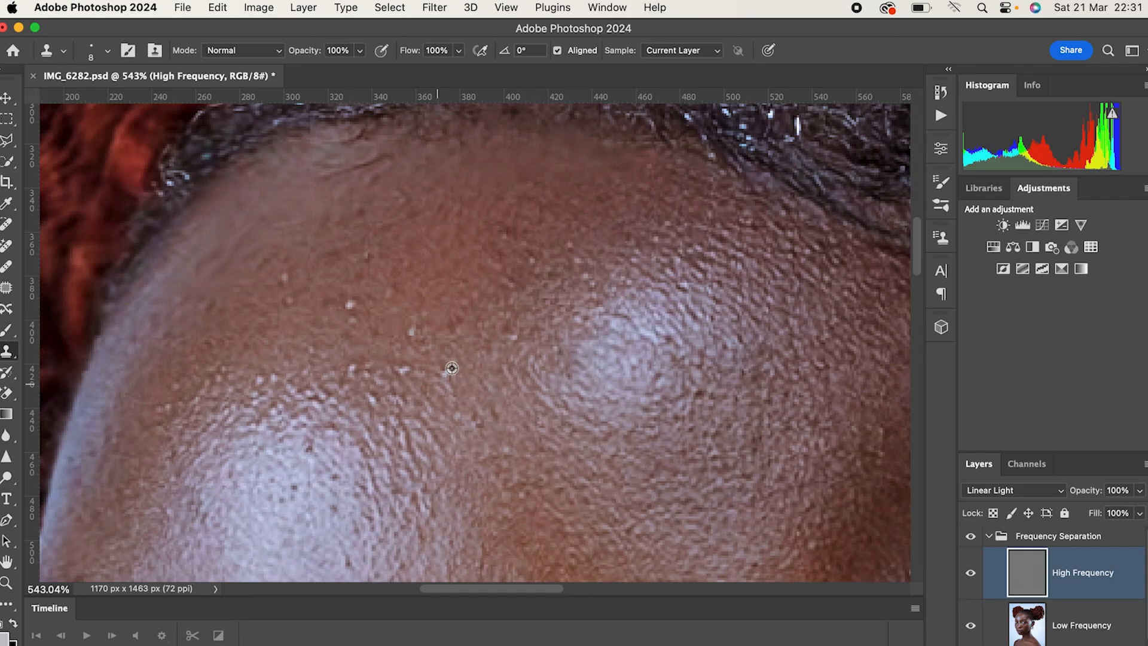
Clone out the white bumps on the middle forehead, above the upper rim of the far-side highlight
alt+click(467, 444)
alt+click(434, 304)
alt+click(383, 284)
click(350, 305)
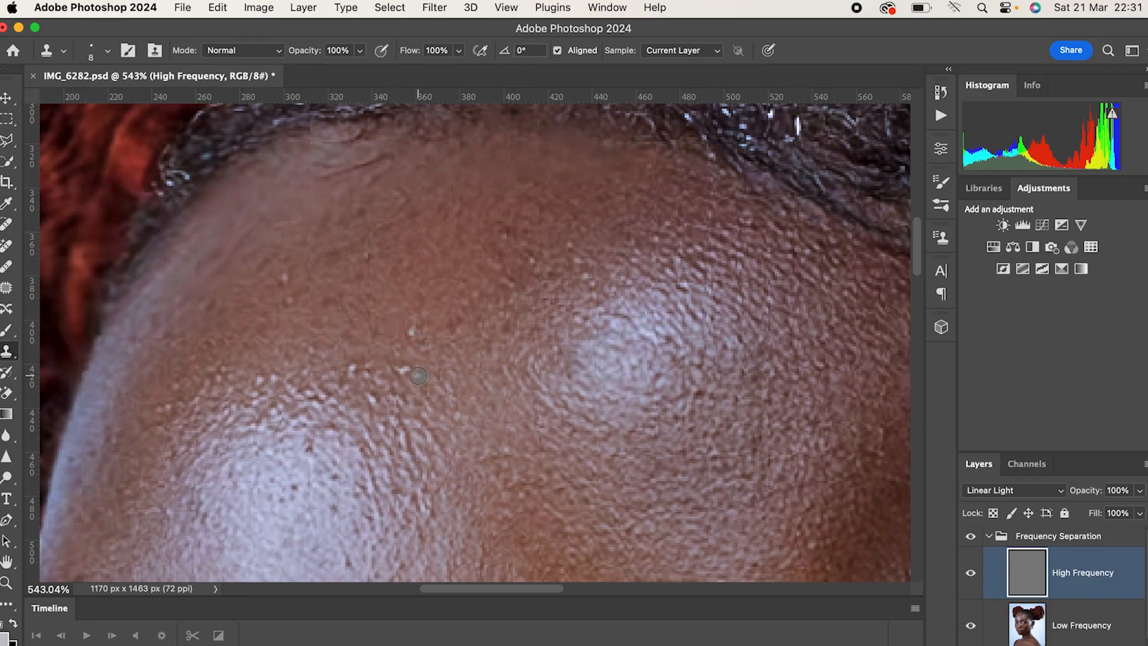
alt+click(355, 367)
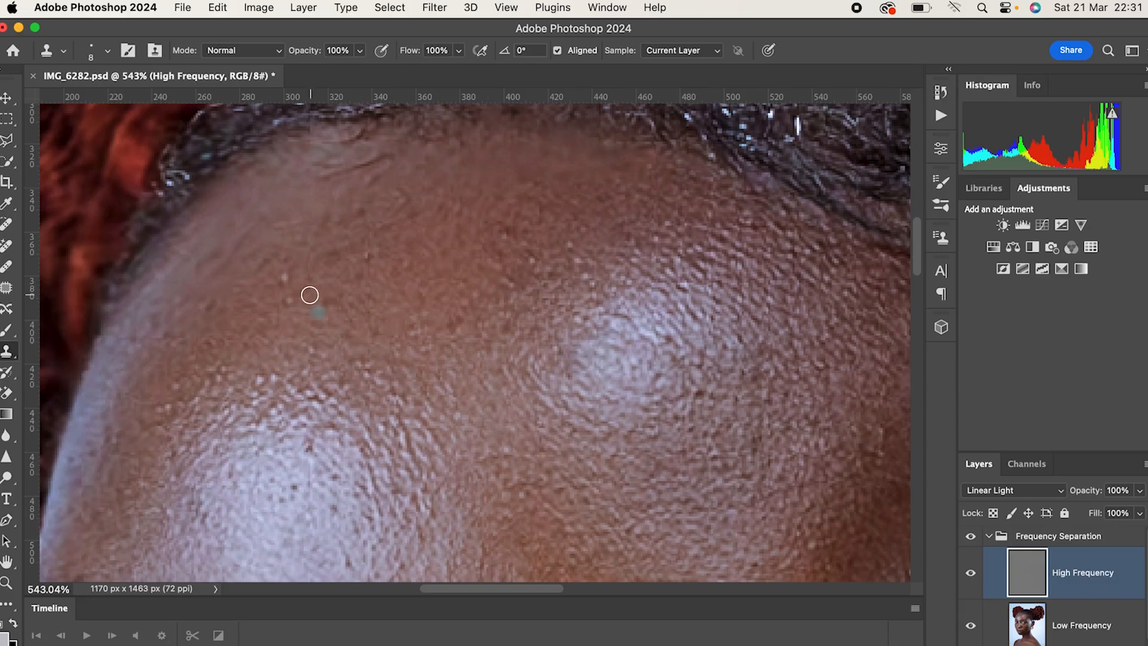
alt+click(313, 274)
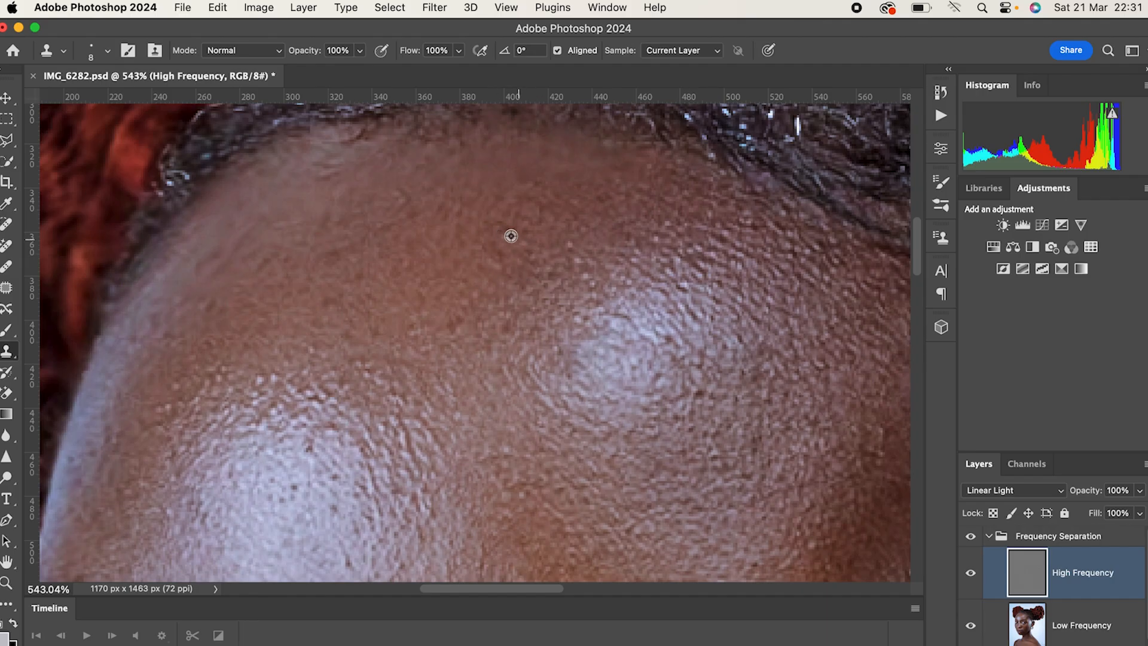
Clone out the dark specks on the upper middle forehead and along the top of the far-side highlight
alt+click(566, 259)
drag(332, 402, 310, 395)
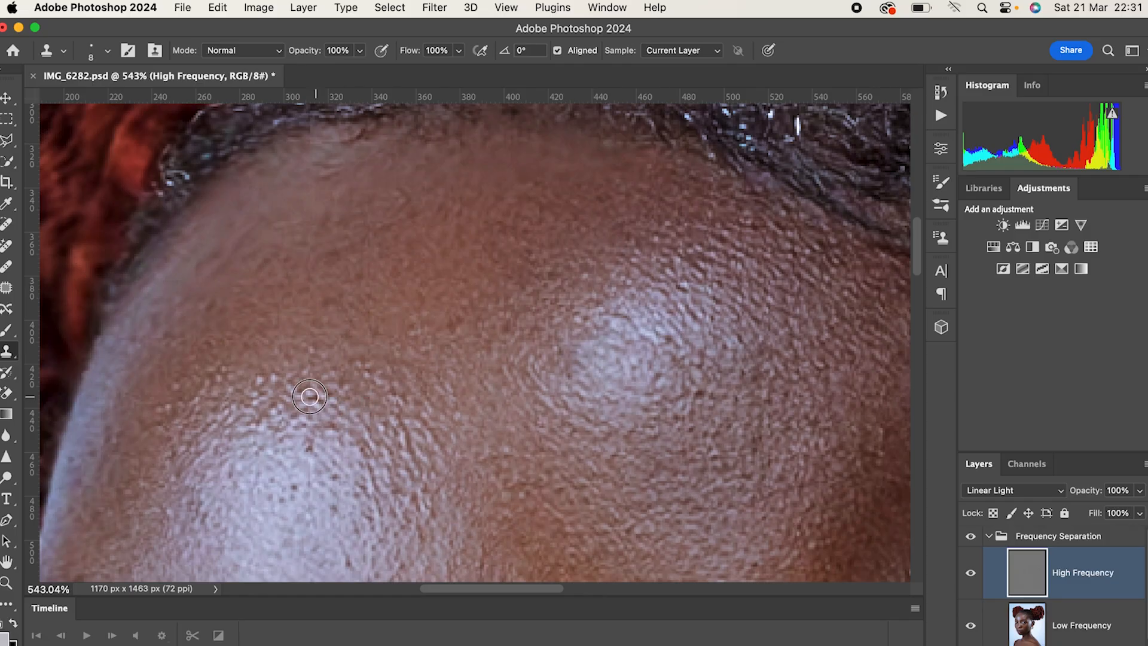
alt+click(330, 446)
click(327, 400)
alt+click(300, 442)
click(313, 397)
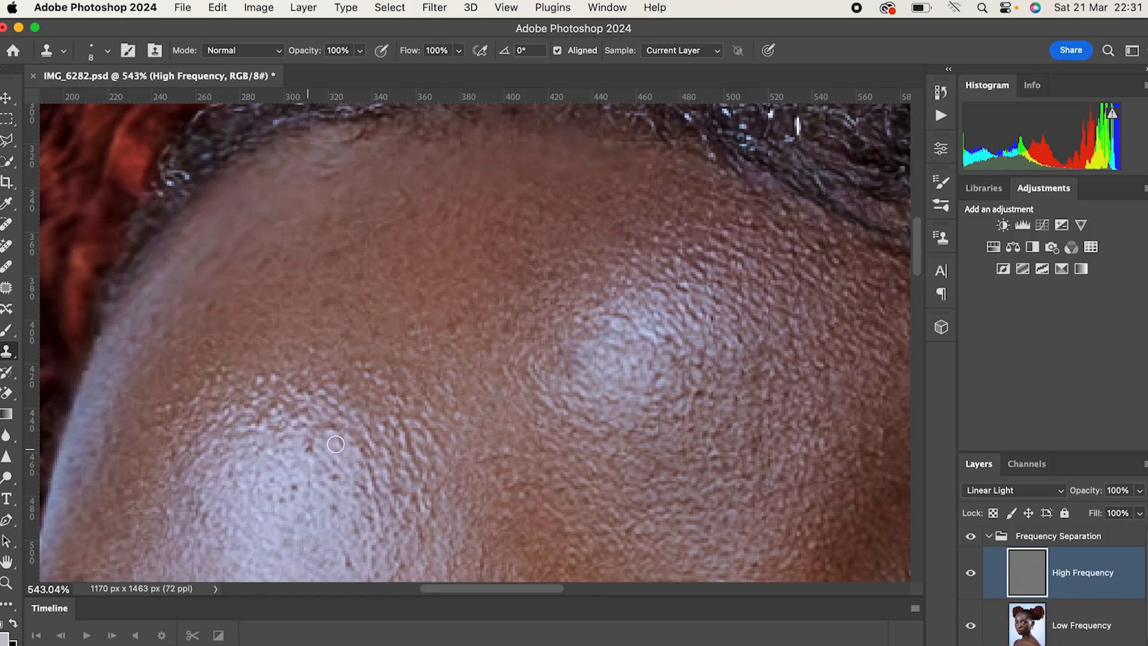
Clone out the dark pores inside the far-side forehead highlight
alt+click(335, 429)
click(392, 484)
click(327, 523)
click(333, 511)
alt+click(279, 503)
alt+click(328, 491)
click(333, 477)
click(357, 539)
alt+click(339, 552)
click(345, 564)
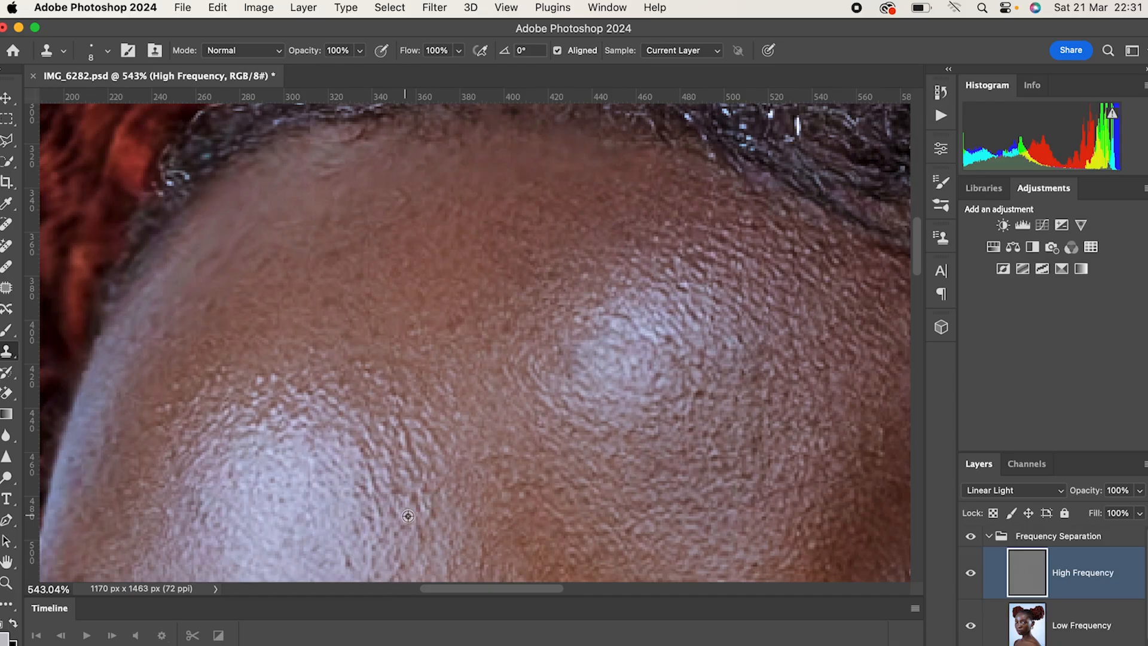
Even out the texture beside the inner edge of the far-side highlight and on the skin above it
click(425, 510)
click(424, 491)
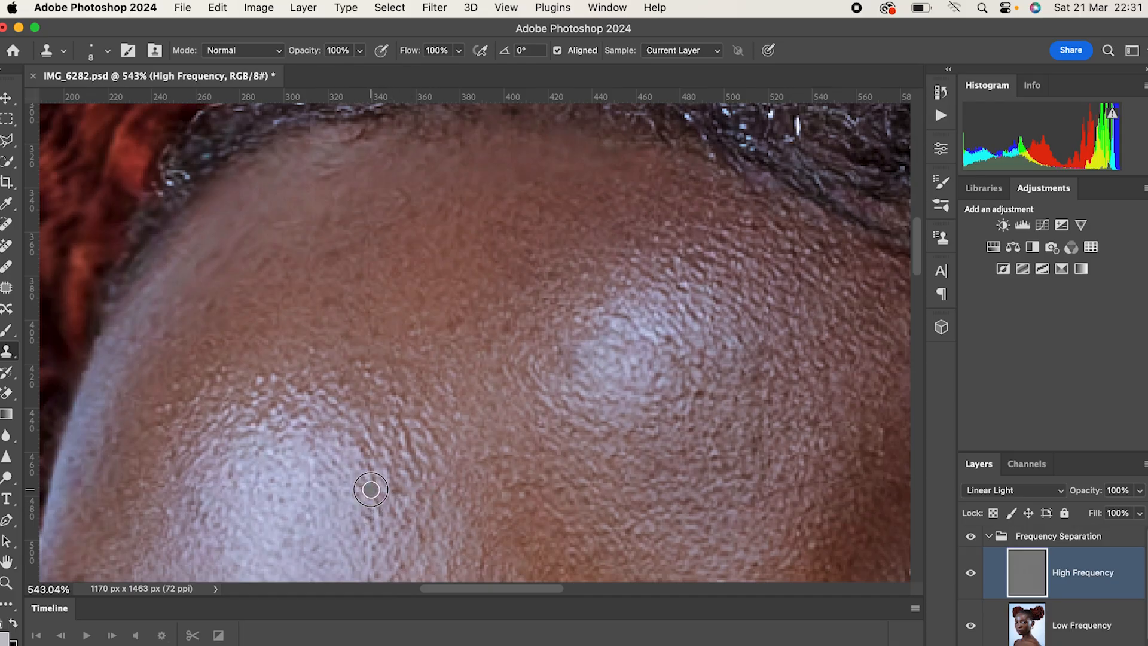
click(360, 290)
click(360, 370)
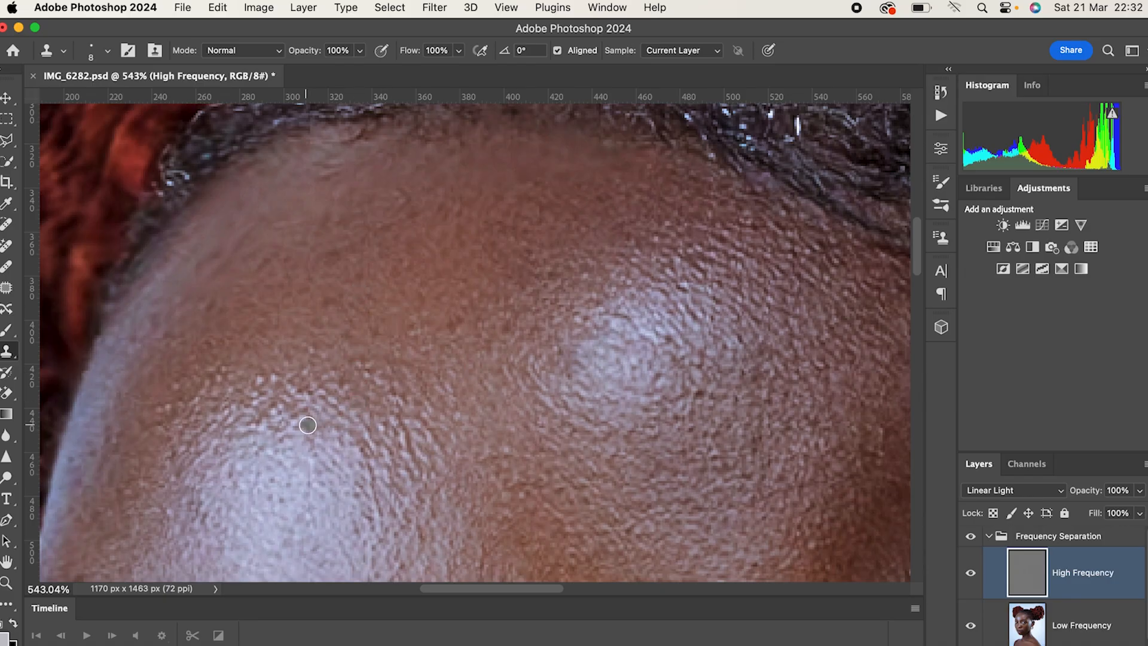
Clone smooth texture over the specks along the outer edge of the far-side forehead highlight
scroll(309, 425, left, 5)
scroll(452, 438, left, 2)
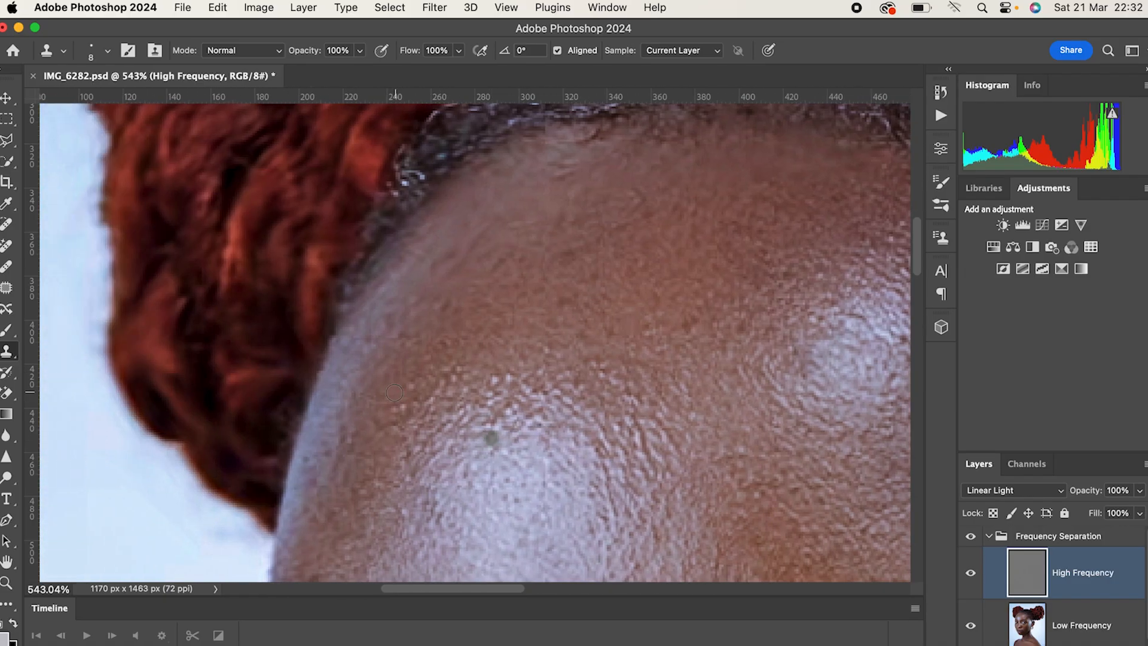
alt+click(425, 413)
click(400, 412)
scroll(458, 261, down, 2)
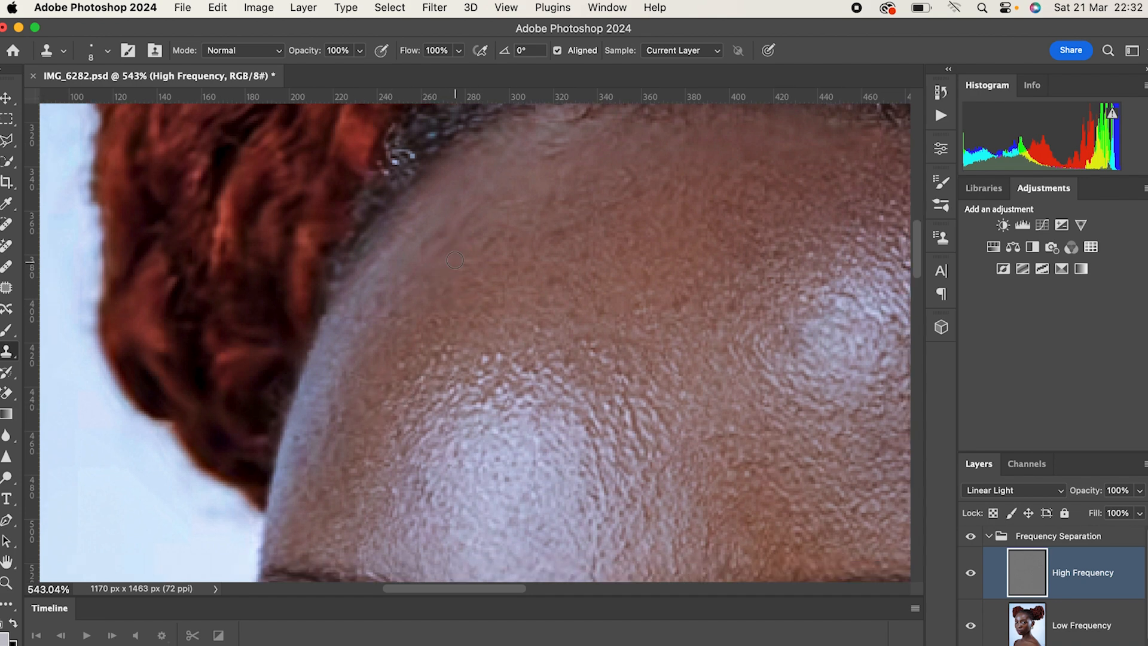
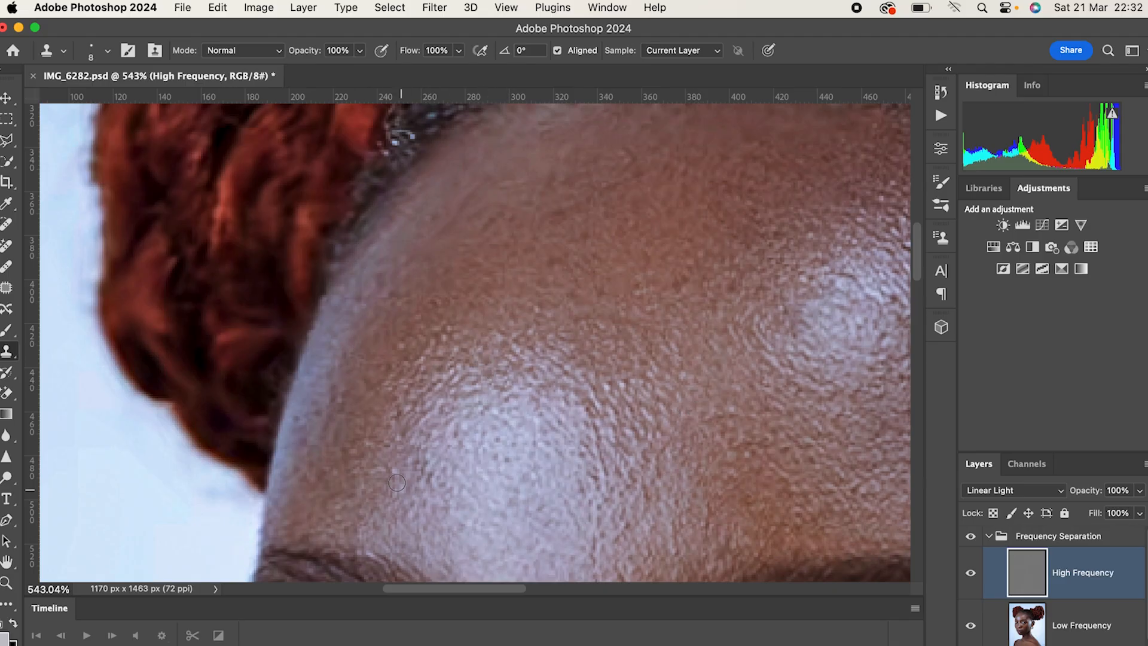
alt+click(455, 512)
click(439, 490)
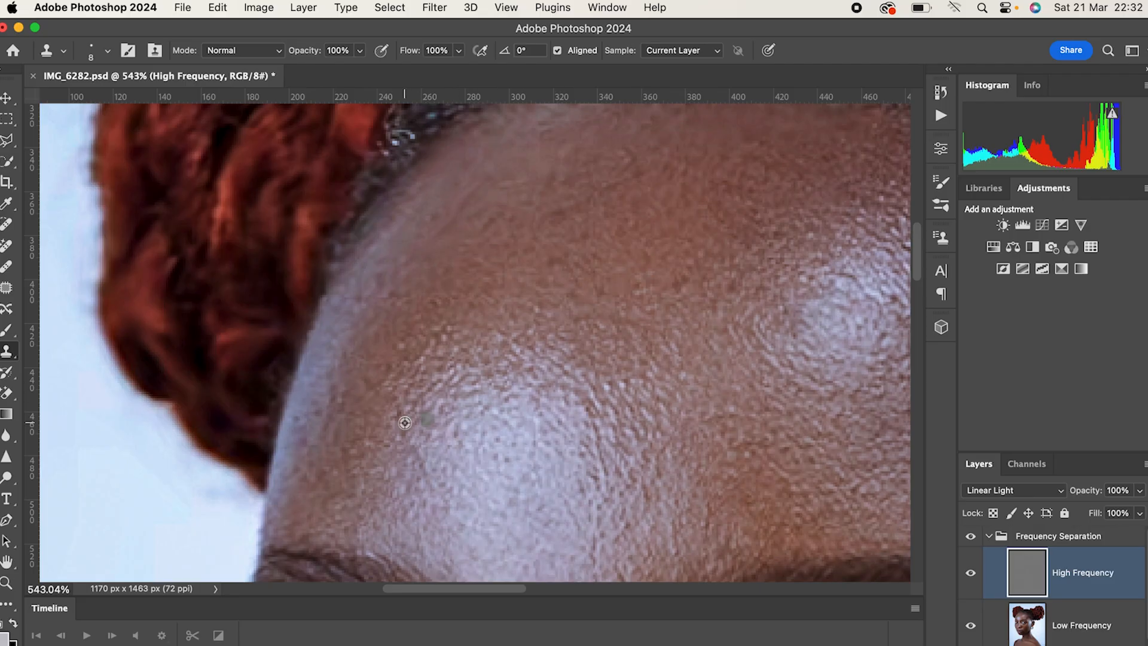
Clone out the specks near the forehead's outer contour and on the upper outer rim of the far-side highlight
alt+click(309, 428)
click(299, 420)
alt+click(398, 381)
click(387, 366)
alt+click(418, 374)
click(410, 362)
alt+click(426, 343)
click(443, 356)
Clone clean skin texture over the upper forehead and the area near the far-side hairline
alt+click(640, 174)
click(626, 156)
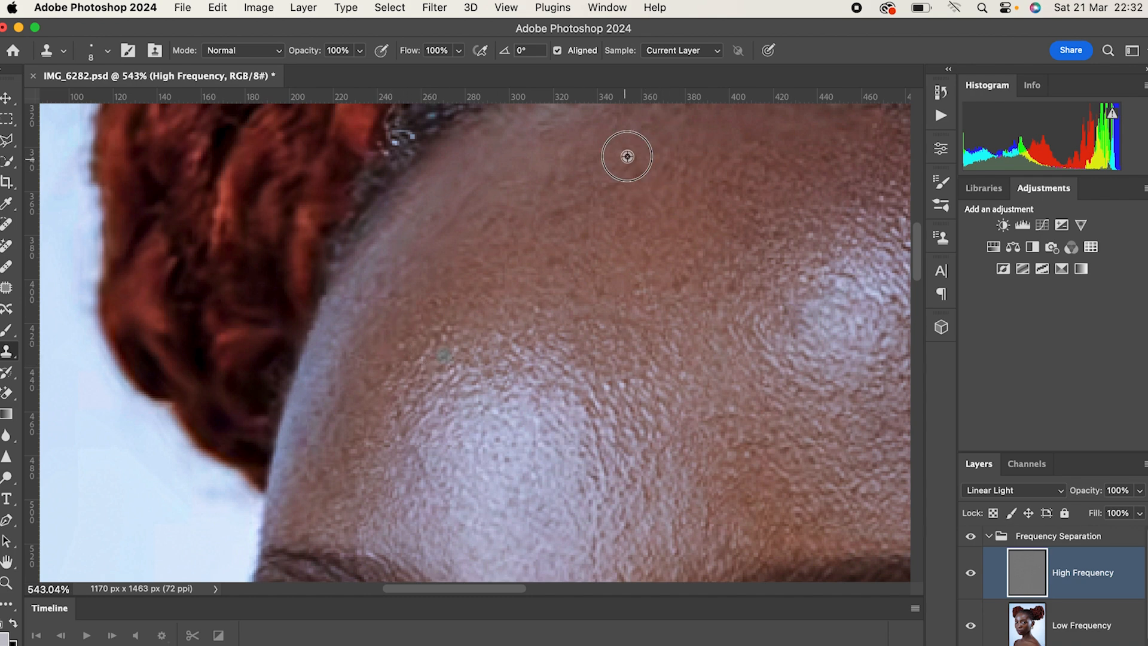
alt+click(682, 305)
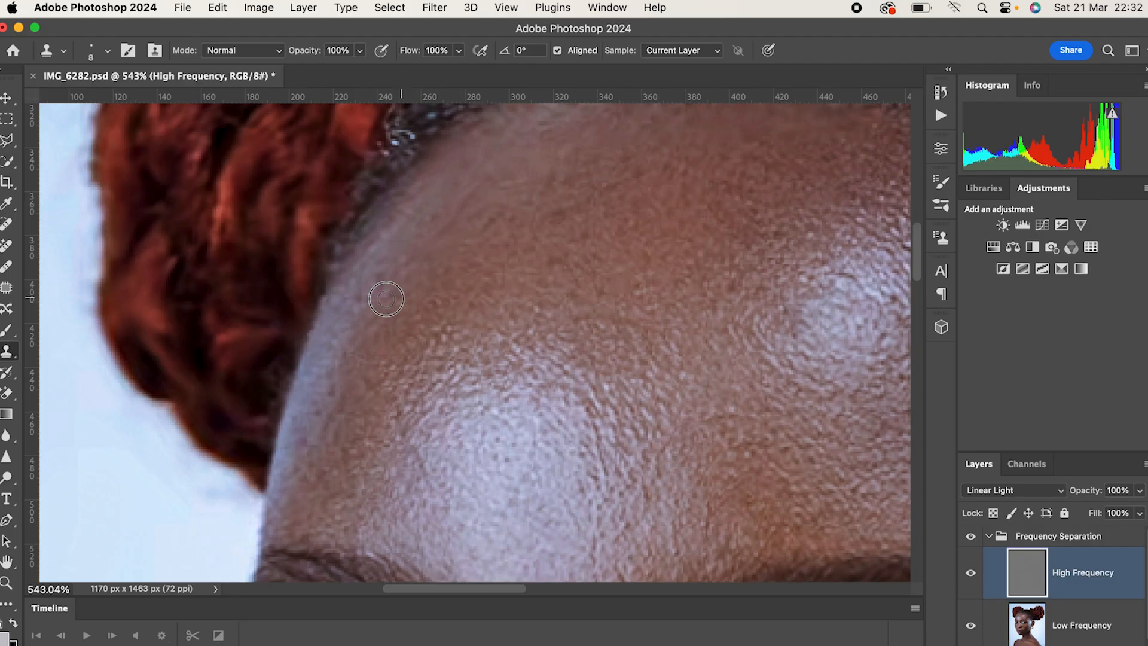
alt+click(477, 213)
drag(466, 200, 438, 226)
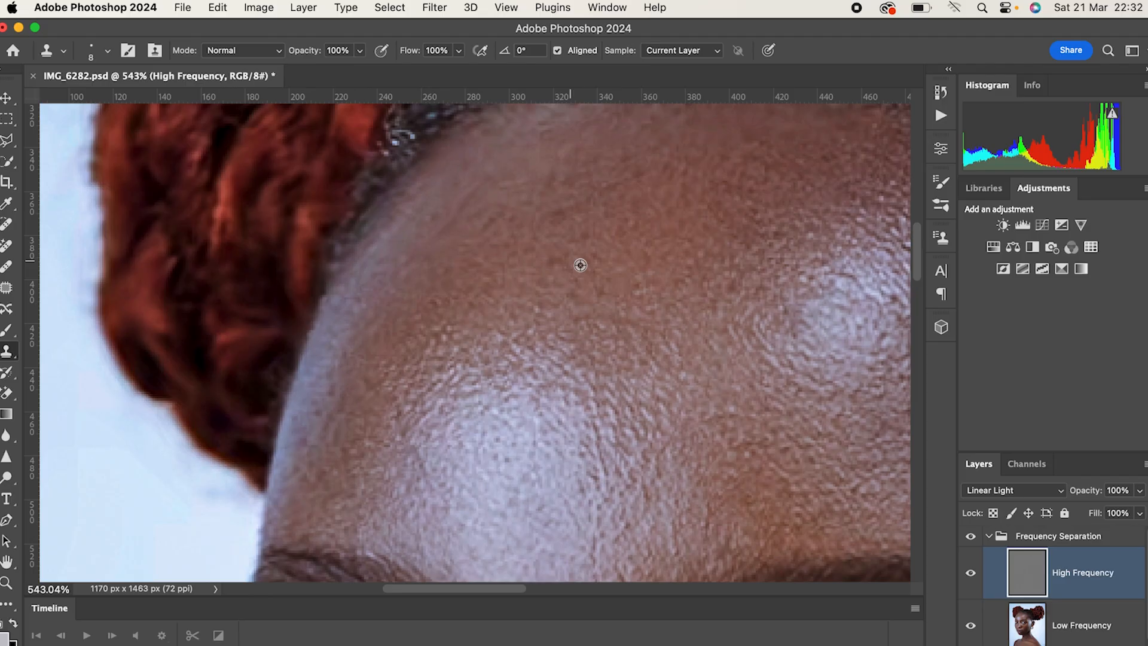
Clone over the uneven texture at the inner side of the far-side highlight and across the middle of the forehead
alt+click(415, 430)
click(550, 375)
alt+click(623, 424)
drag(621, 535, 635, 536)
alt+click(725, 437)
click(734, 417)
click(739, 359)
Clone out the remaining bumps at the inner rim and within the earring-side forehead highlight
scroll(739, 359, right, 5)
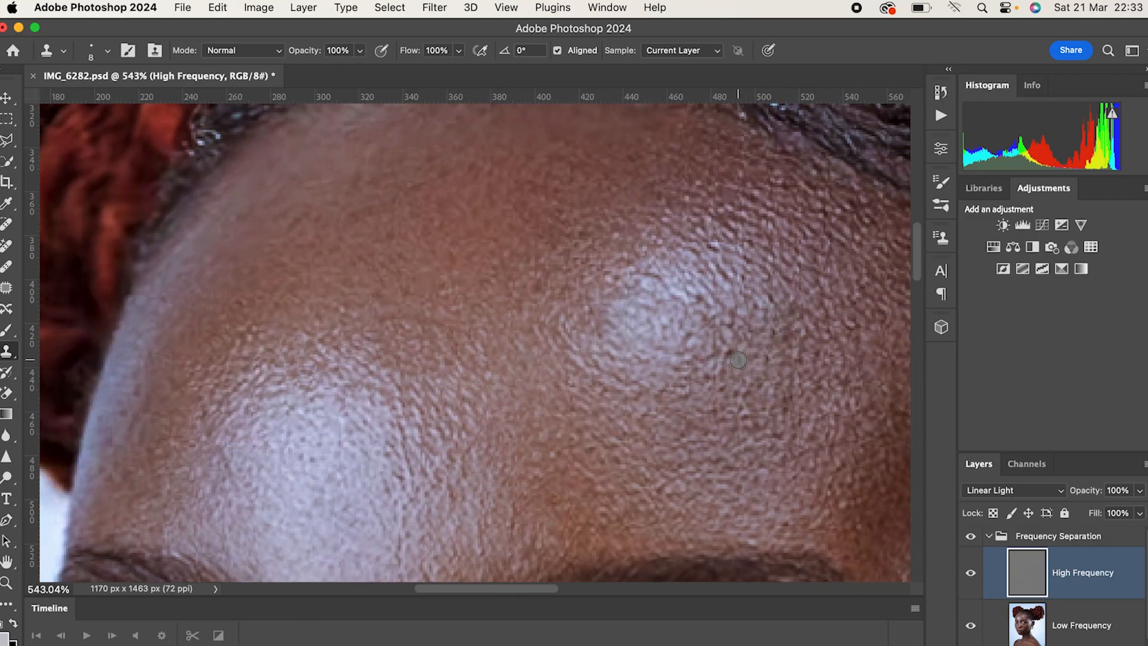
alt+click(552, 296)
click(540, 304)
click(698, 299)
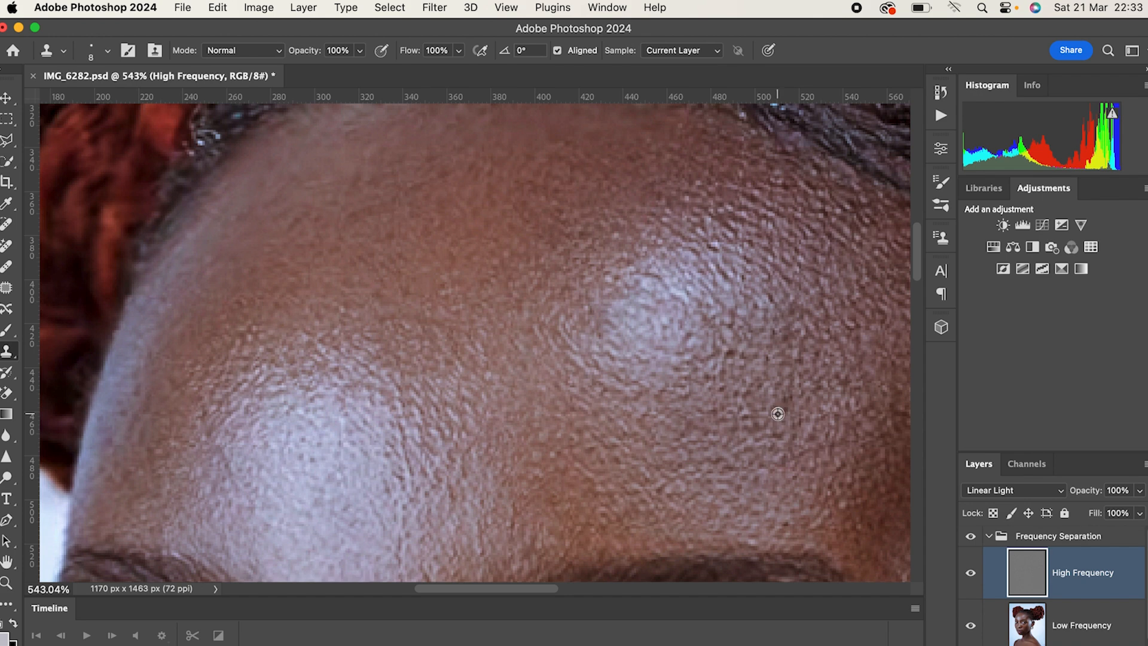
Clone even texture over the skin just below the earring-side highlight, above the eyebrow
alt+click(771, 437)
click(792, 425)
alt+click(751, 425)
click(749, 423)
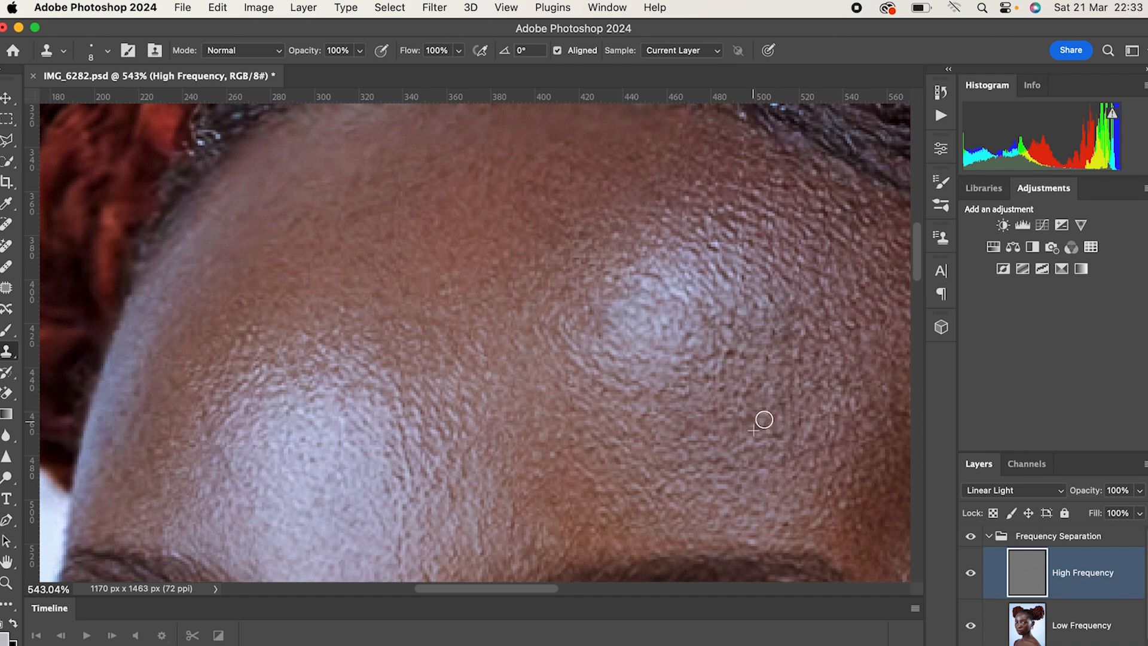
alt+click(734, 402)
click(728, 369)
click(733, 356)
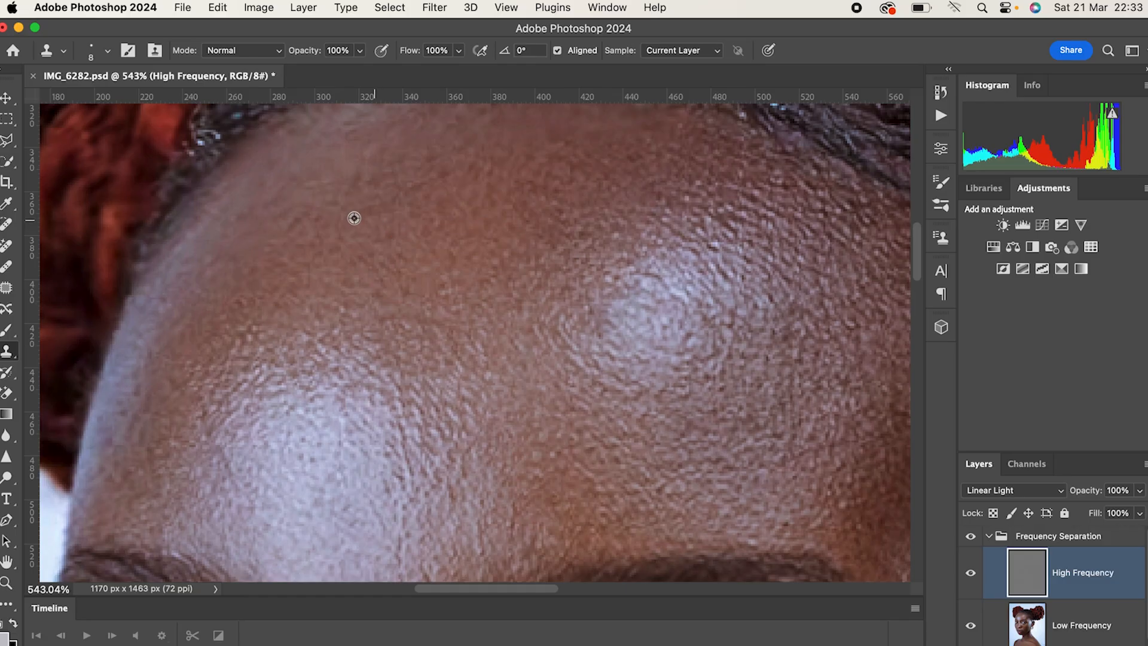
Clone over the uneven patches on the upper forehead and above the far-side highlight
click(440, 195)
alt+click(436, 177)
drag(381, 195, 361, 200)
alt+click(371, 180)
click(354, 189)
click(257, 342)
Clone out the specks along the forehead's outer edge above the far-side eyebrow
alt+click(162, 461)
click(150, 457)
alt+click(139, 479)
click(132, 471)
alt+click(113, 477)
click(99, 468)
alt+click(136, 443)
click(159, 381)
alt+click(144, 404)
click(144, 383)
alt+click(141, 408)
click(200, 440)
Clone even texture over the forehead above the earring-side highlight, working outward toward the hairline
alt+click(510, 205)
click(557, 226)
alt+click(754, 222)
click(684, 208)
alt+click(676, 221)
click(662, 205)
alt+click(709, 211)
click(778, 196)
alt+click(779, 180)
click(796, 196)
Clone out the small bumps on the outer forehead next to the earring-side hairline
alt+click(811, 188)
click(835, 225)
alt+click(822, 181)
click(812, 173)
alt+click(856, 222)
click(866, 219)
alt+click(844, 208)
click(836, 212)
click(861, 198)
Clone out the bright texture bumps along the upper rim of the earring-side highlight
alt+click(666, 198)
click(673, 203)
alt+click(655, 198)
click(756, 251)
alt+click(744, 255)
click(726, 257)
alt+click(712, 257)
click(763, 242)
Clone over the rough pores on the outer side of the earring-side forehead highlight
alt+click(775, 315)
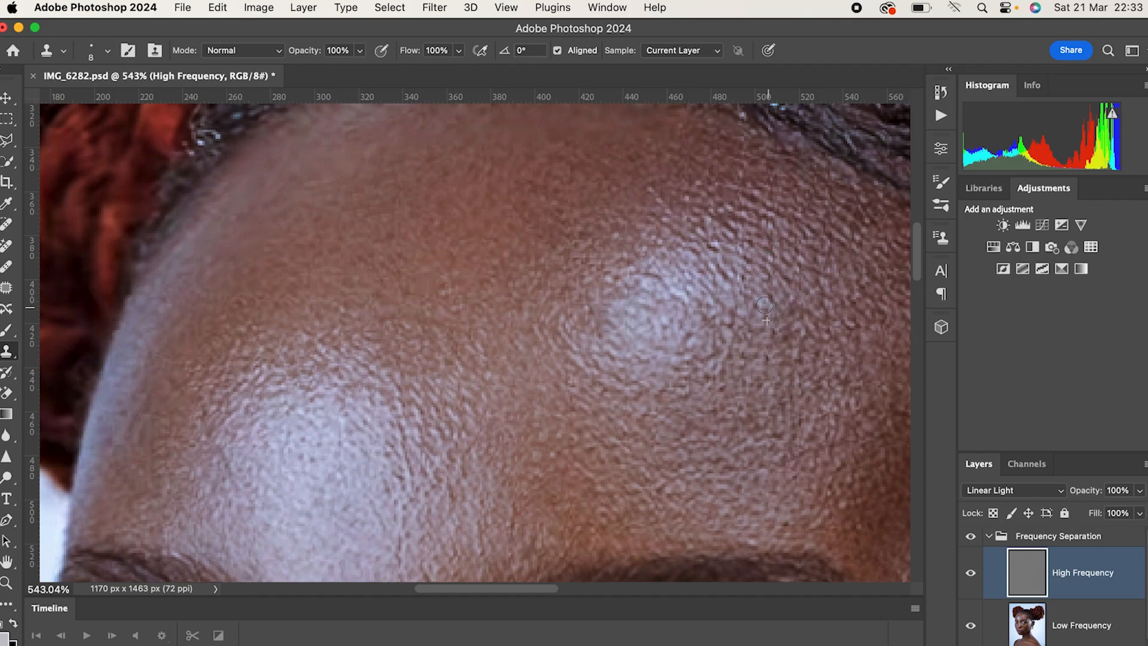
click(765, 317)
alt+click(832, 391)
alt+click(799, 370)
alt+click(815, 328)
click(790, 342)
Clone out the remaining spots above the outer end of the earring-side eyebrow and below the highlight
alt+click(856, 506)
click(871, 493)
alt+click(823, 517)
click(691, 364)
scroll(691, 364, down, 1)
click(691, 364)
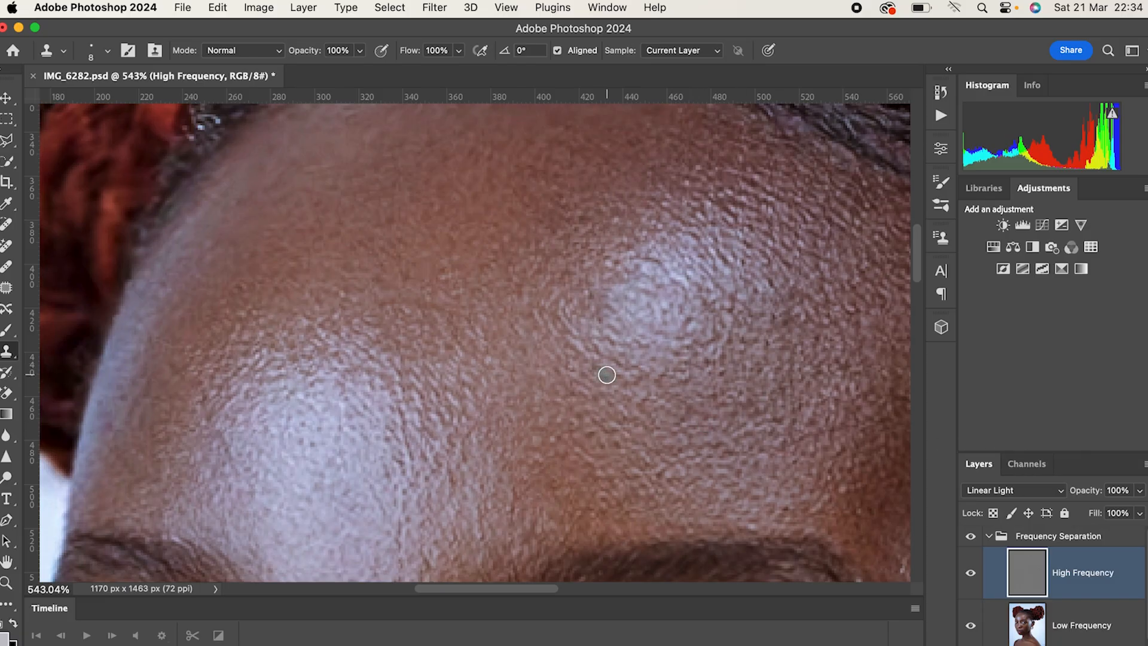
scroll(604, 378, down, 5)
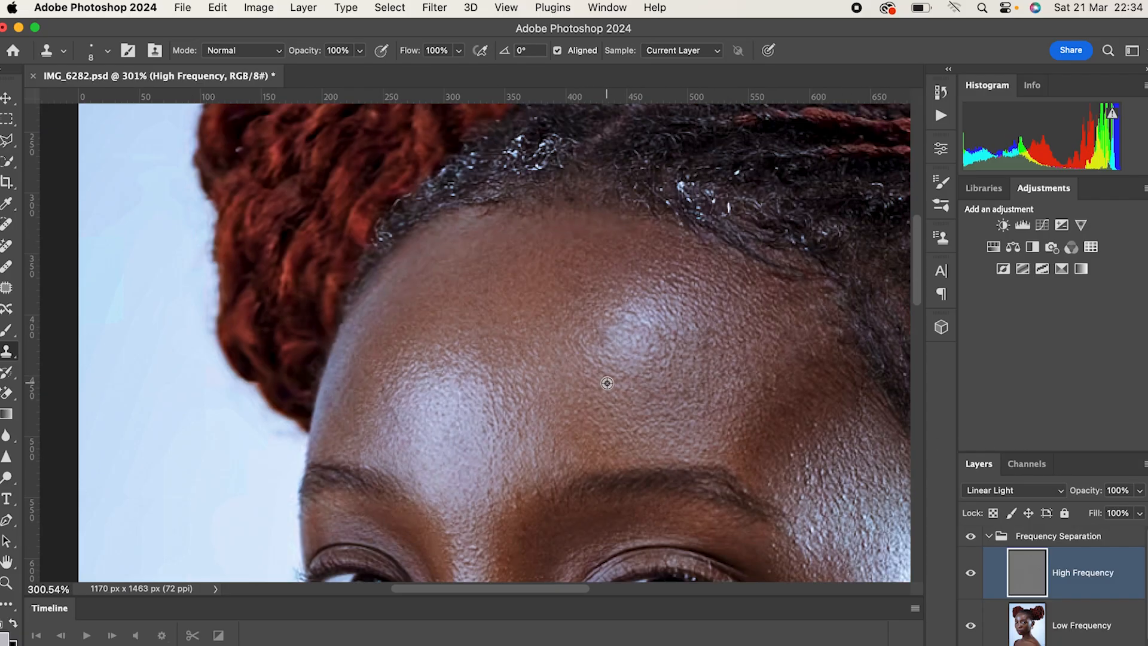
Clone out the rough skin texture on the far cheek beside the nose and on the cheek edge near the earring
scroll(607, 383, down, 5)
scroll(652, 452, down, 4)
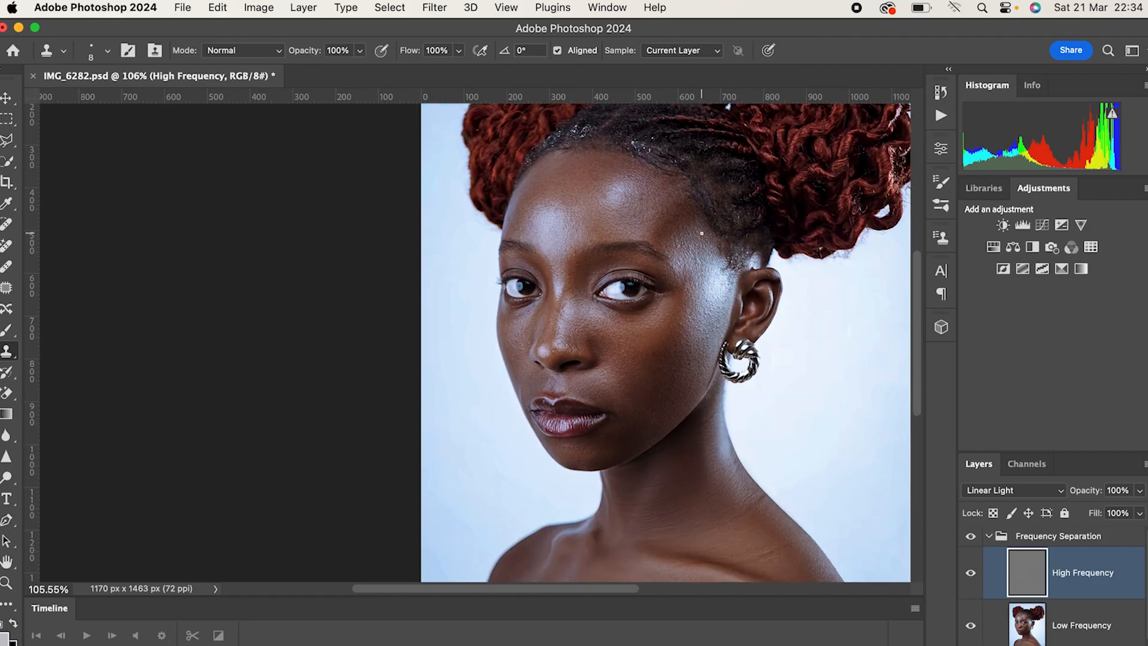
scroll(670, 237, up, 4)
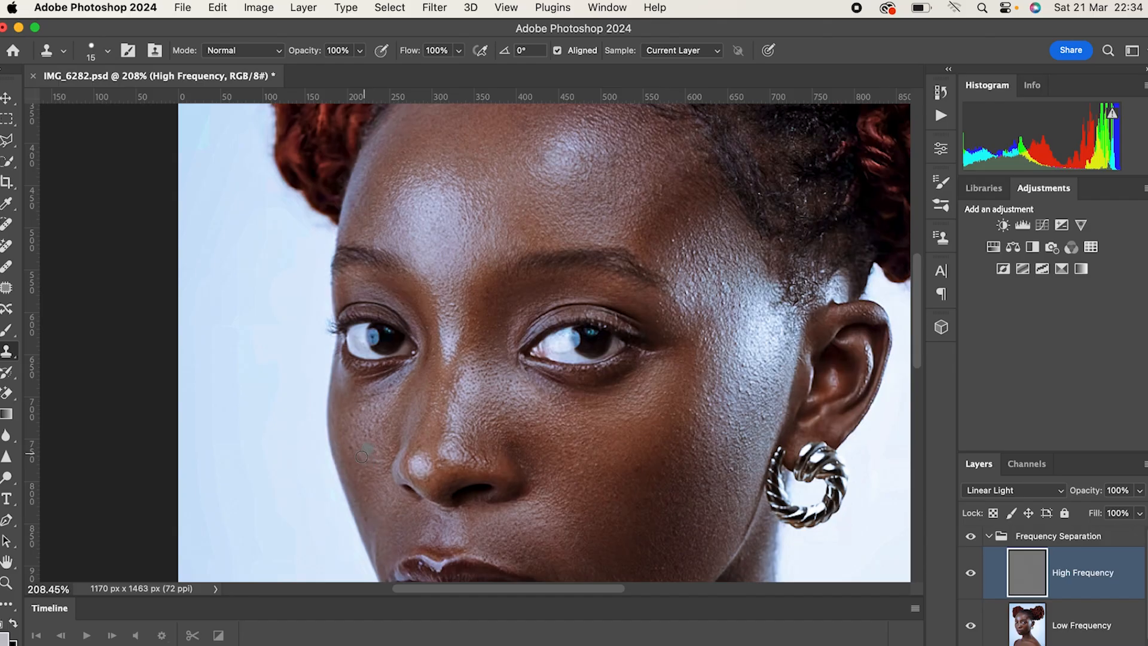
alt+click(366, 419)
drag(395, 388, 402, 404)
drag(761, 443, 746, 451)
scroll(768, 408, down, 2)
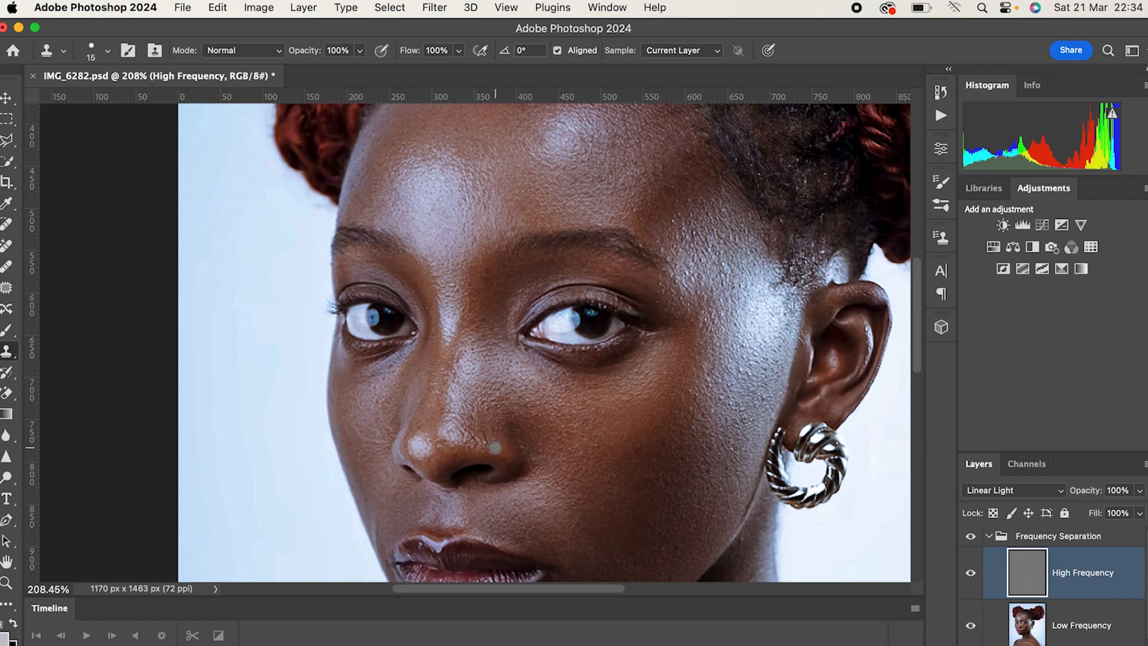
alt+click(386, 455)
scroll(674, 288, down, 3)
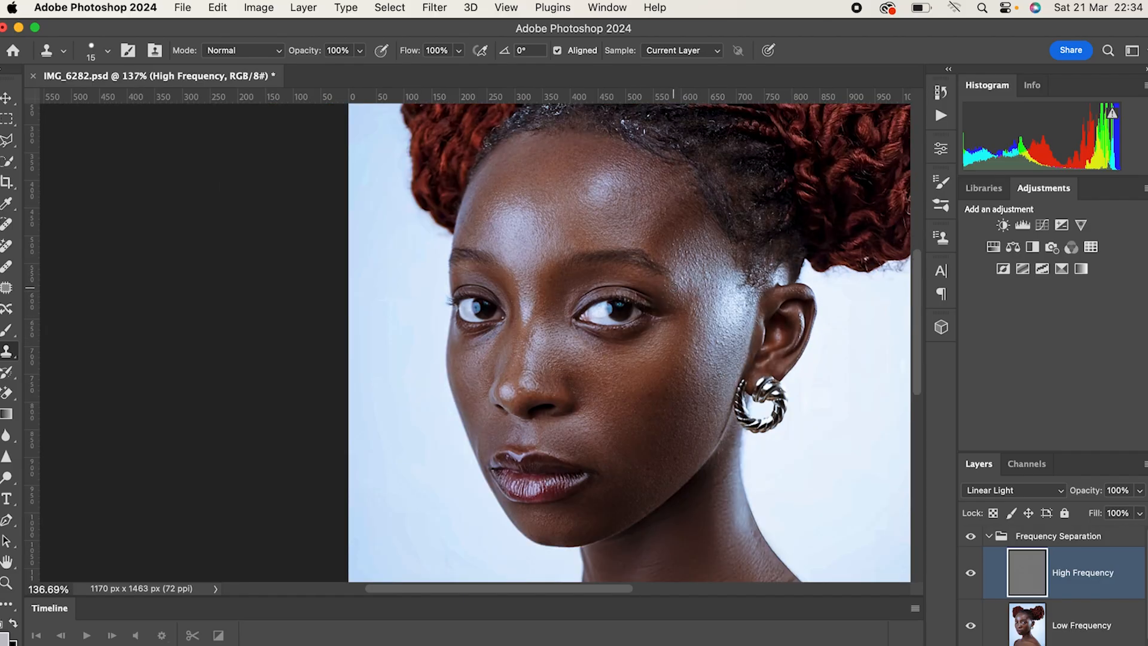
Review the whole portrait and compare it with and without the Frequency Separation group
scroll(656, 285, up, 5)
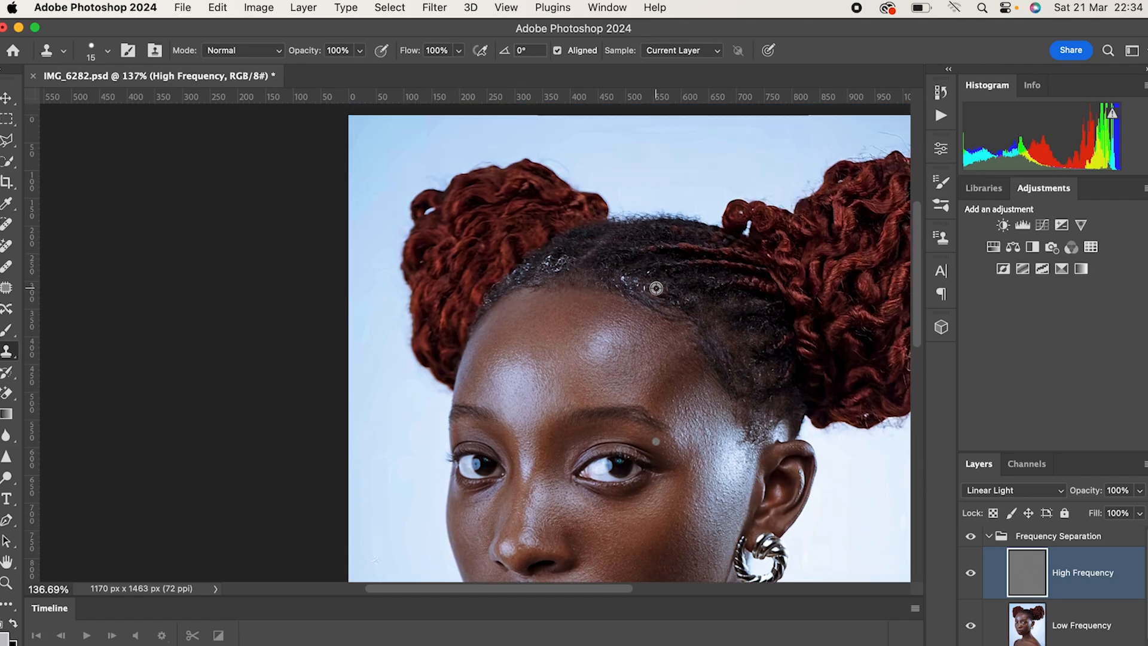
scroll(656, 288, down, 3)
scroll(656, 288, down, 3)
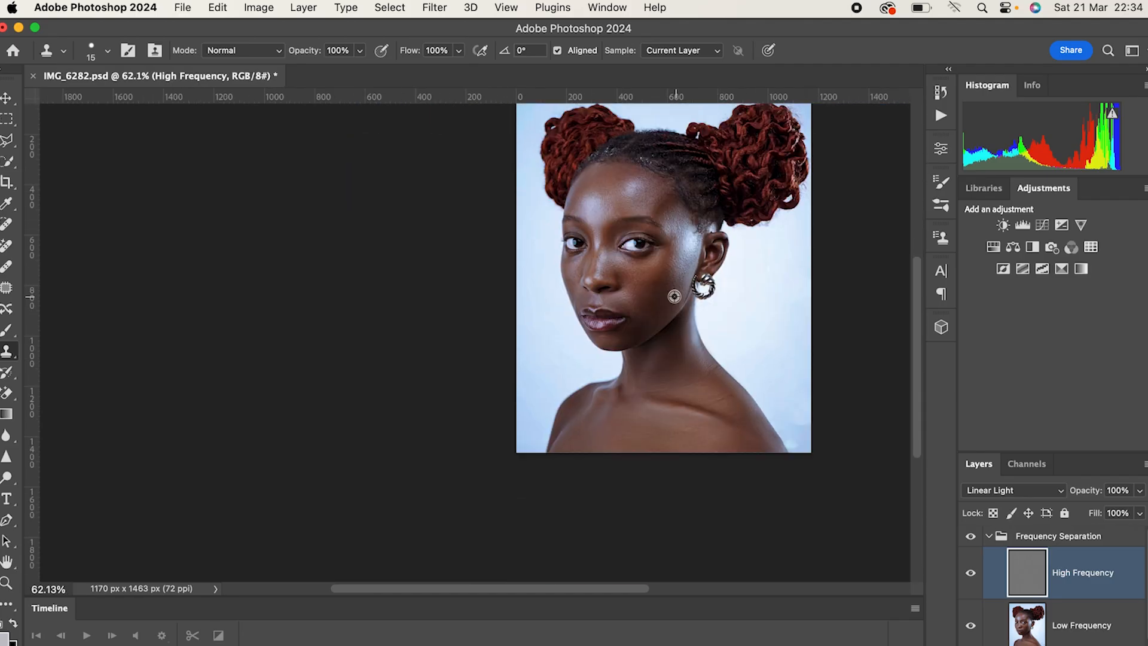
scroll(672, 293, up, 2)
scroll(672, 294, up, 3)
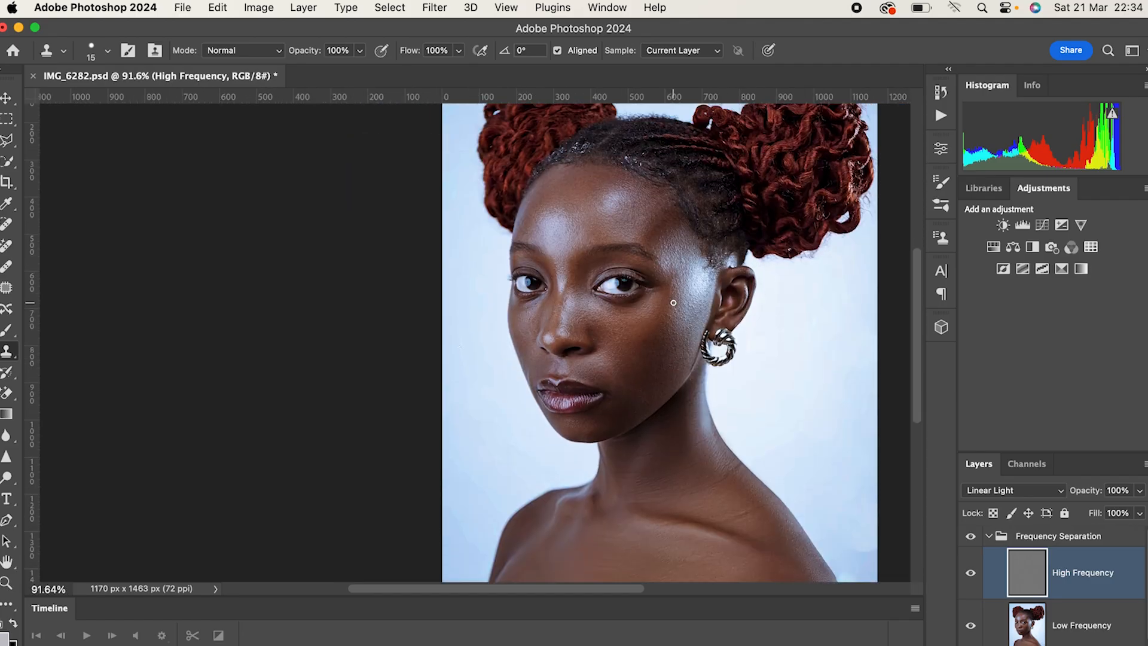
scroll(674, 322, down, 5)
scroll(674, 323, up, 5)
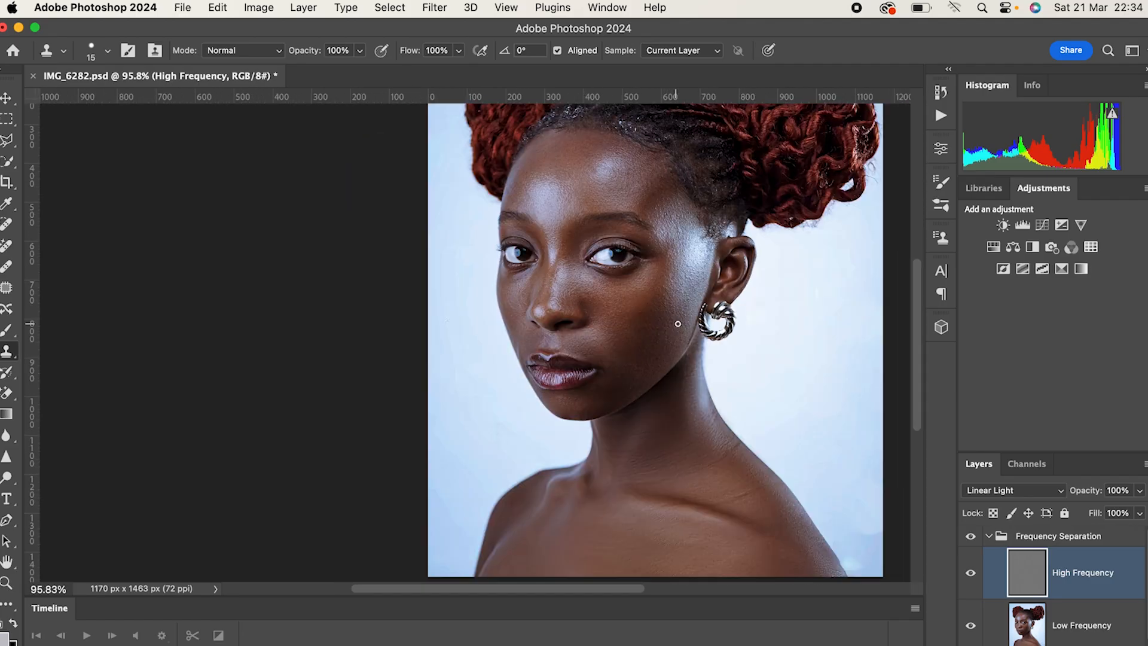
click(972, 540)
click(972, 539)
click(972, 539)
click(972, 539)
scroll(751, 392, right, 5)
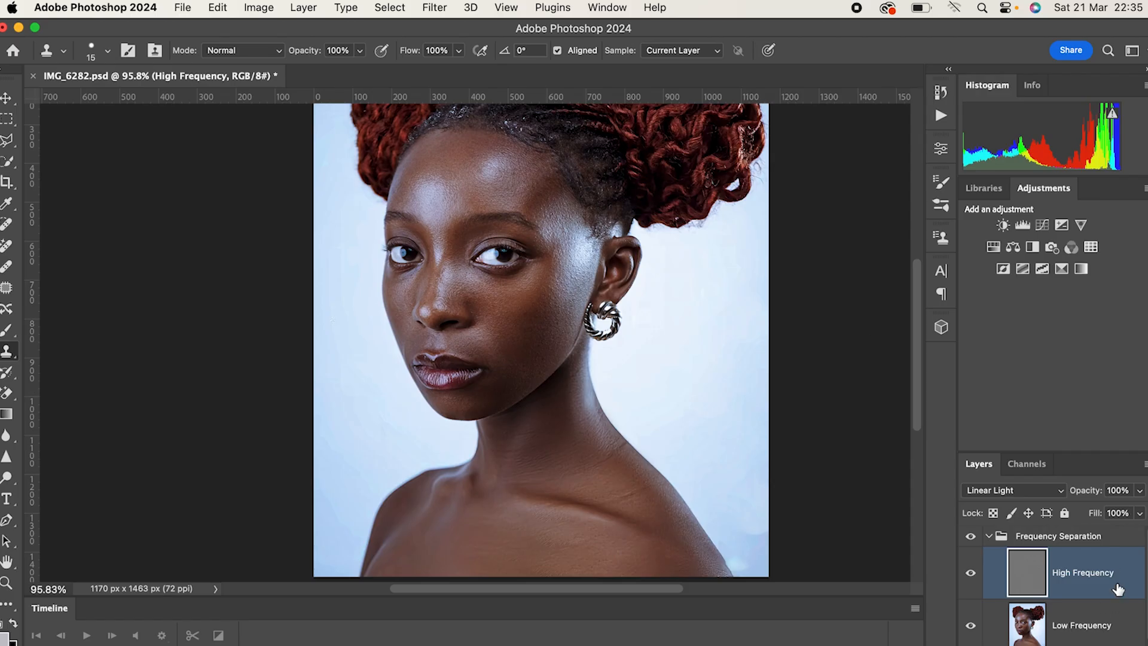
Smooth the background beside the earring-side shoulder on the Low Frequency layer using the Mixer Brush at sizes 175 and 90
click(1086, 633)
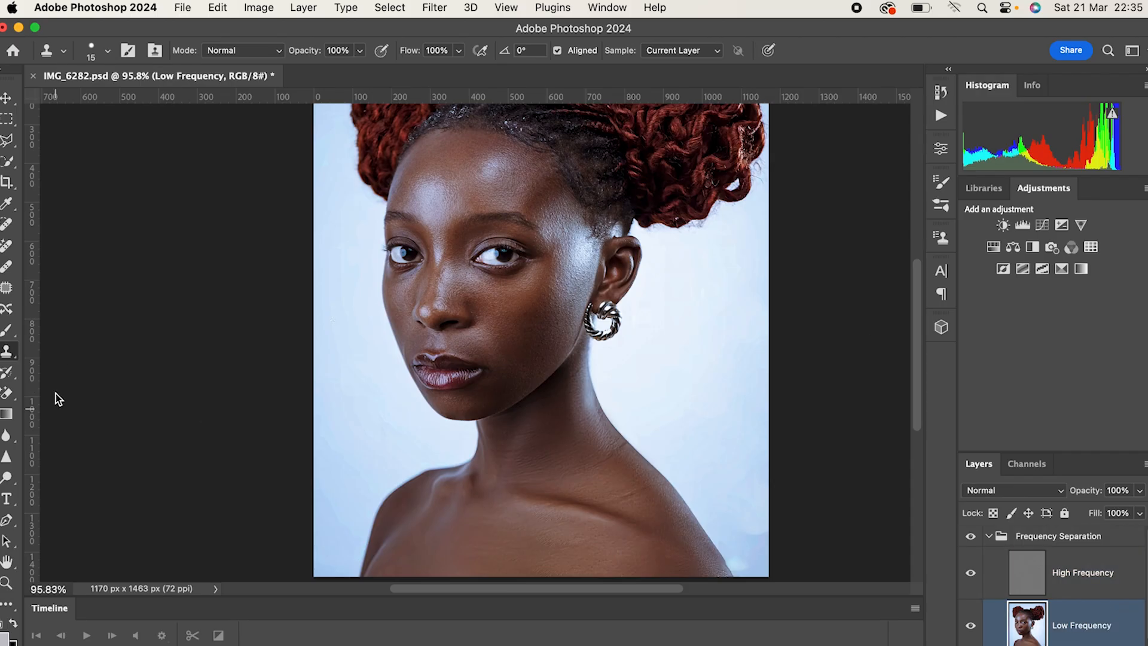
key(b)
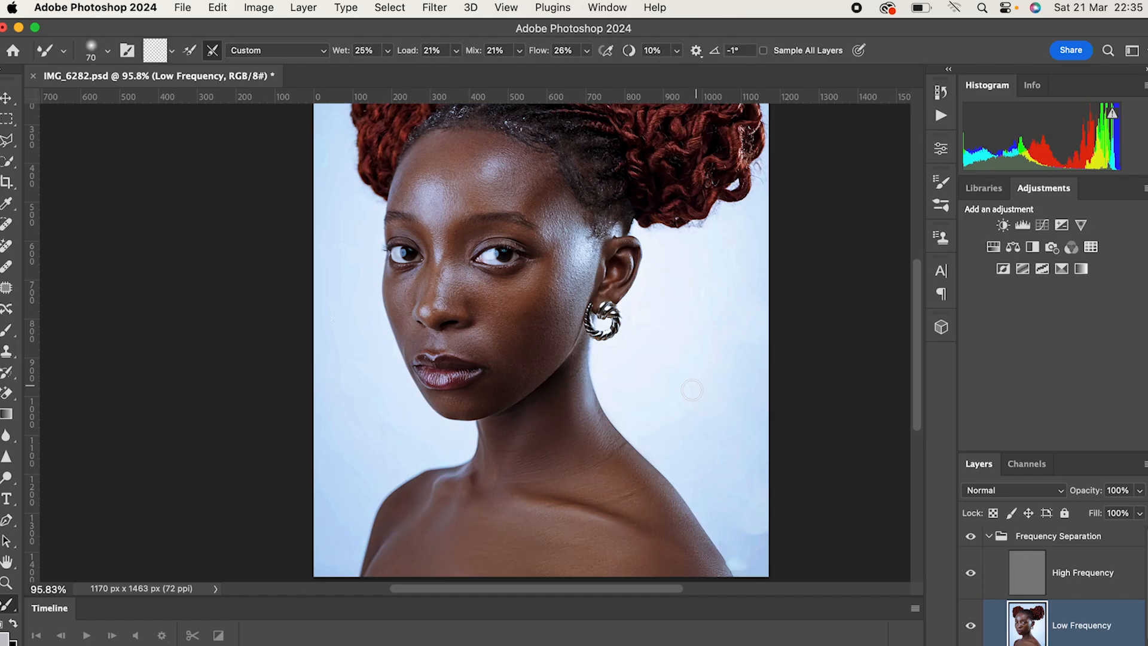
scroll(658, 383, down, 5)
key(bracketright)
key(bracketright)
key(bracketright)
key(bracketright)
key(bracketright)
key(bracketright)
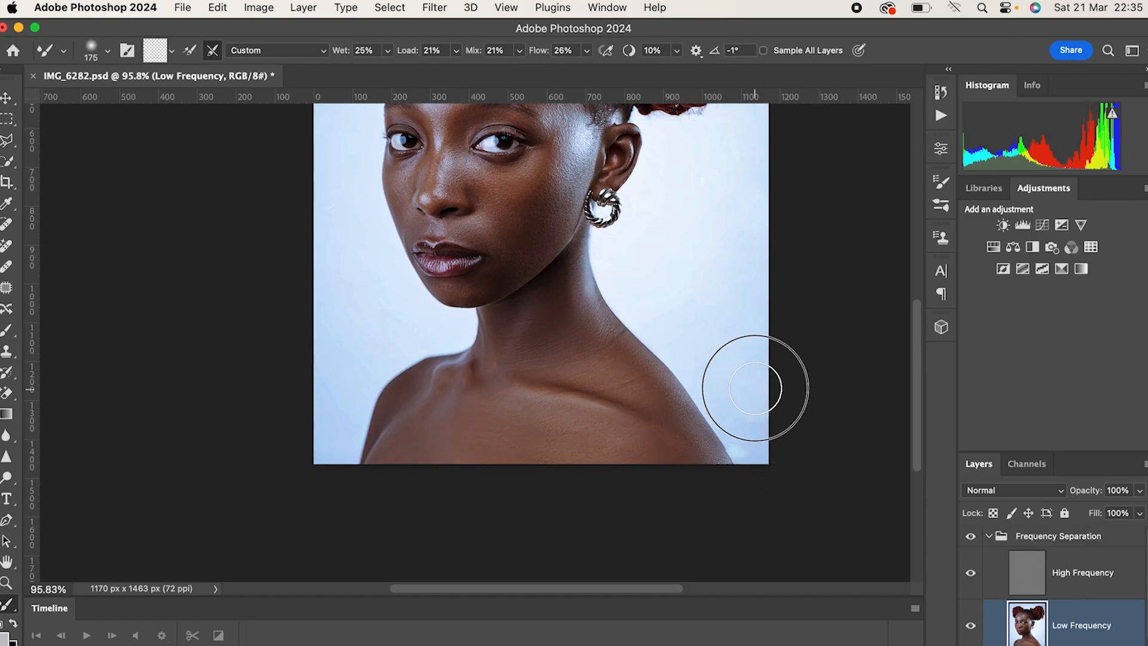
key(bracketleft)
key(bracketleft)
key(bracketleft)
key(bracketleft)
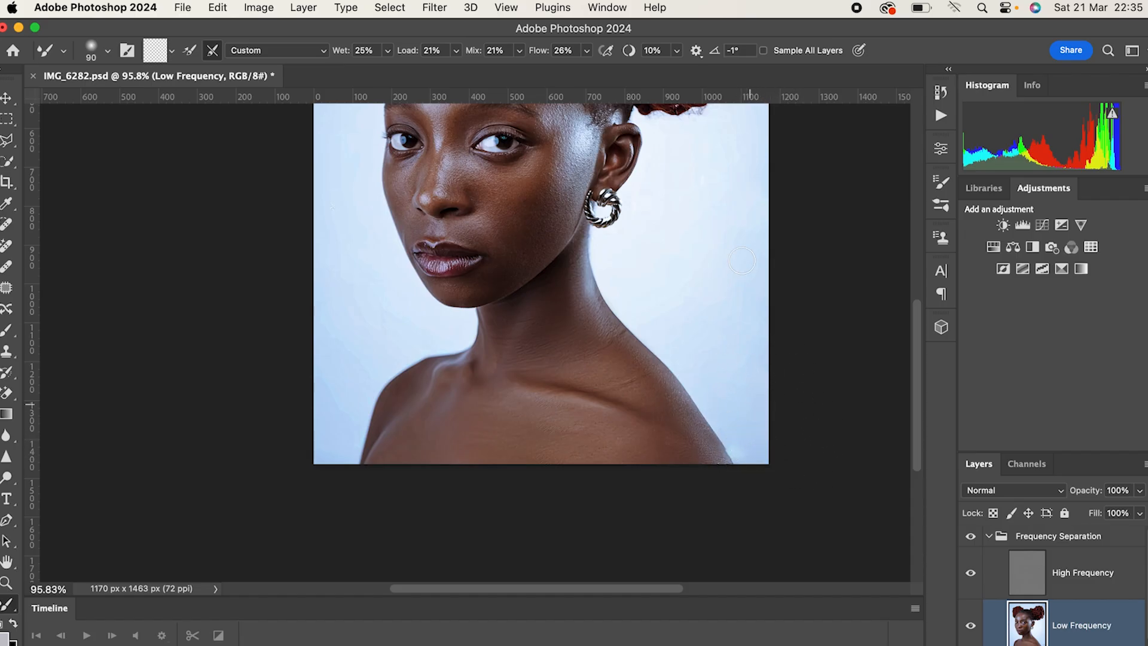
Blend the background tones beside the earring and neck with the Mixer Brush at sizes 500 and 200
key(bracketright)
key(bracketright)
key(bracketright)
key(bracketright)
key(bracketright)
key(bracketright)
key(bracketright)
key(bracketright)
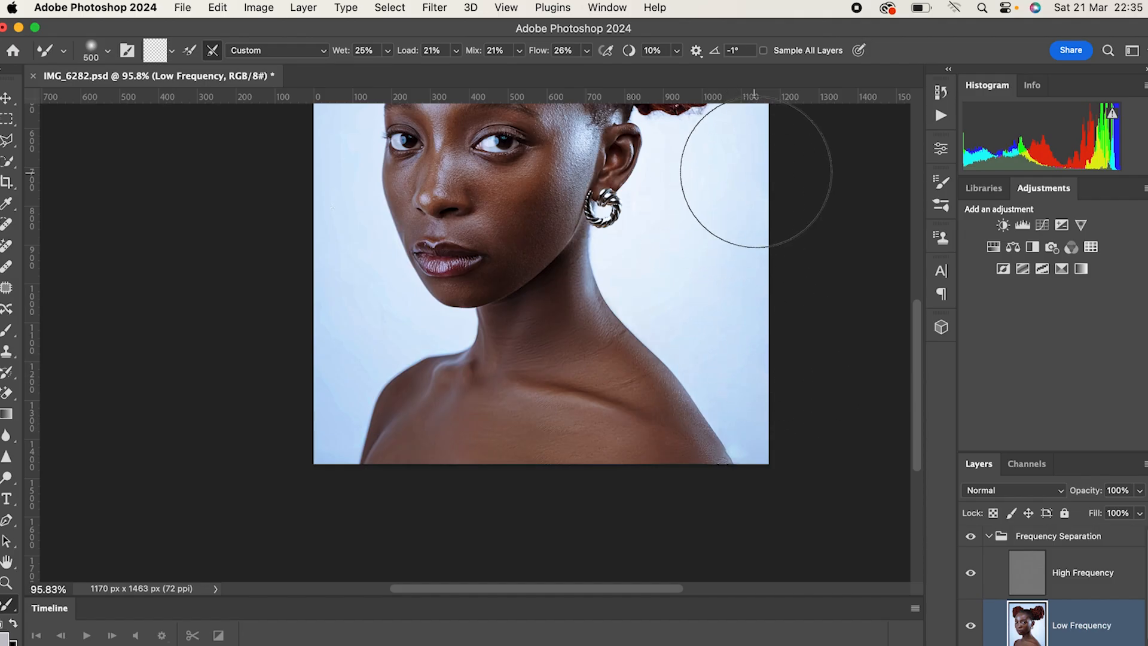
key(bracketleft)
key(bracketleft)
key(bracketleft)
key(bracketleft)
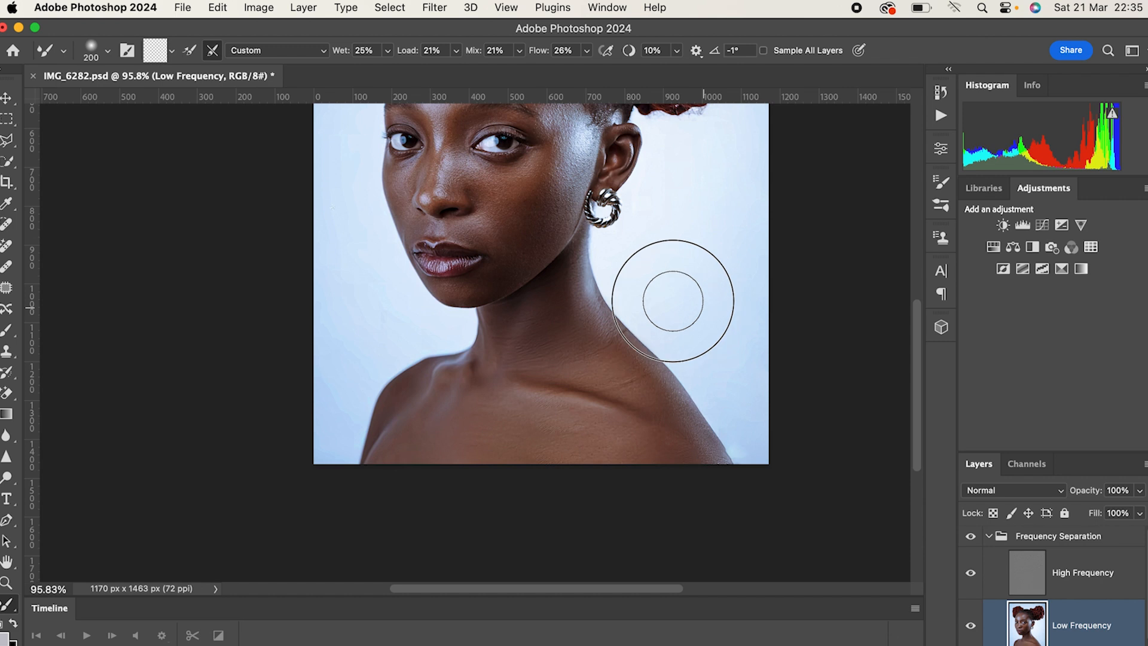
Smooth the background beside the far shoulder and far side of the face with the Mixer Brush at sizes 175 and 200
key(bracketleft)
key(bracketleft)
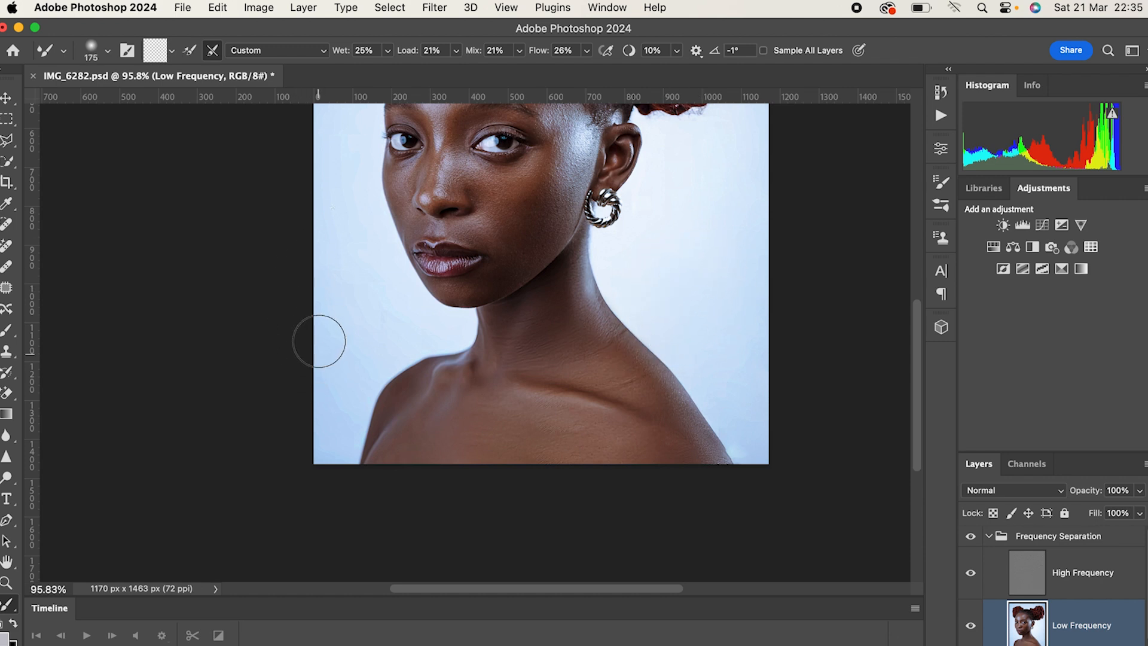
key(bracketright)
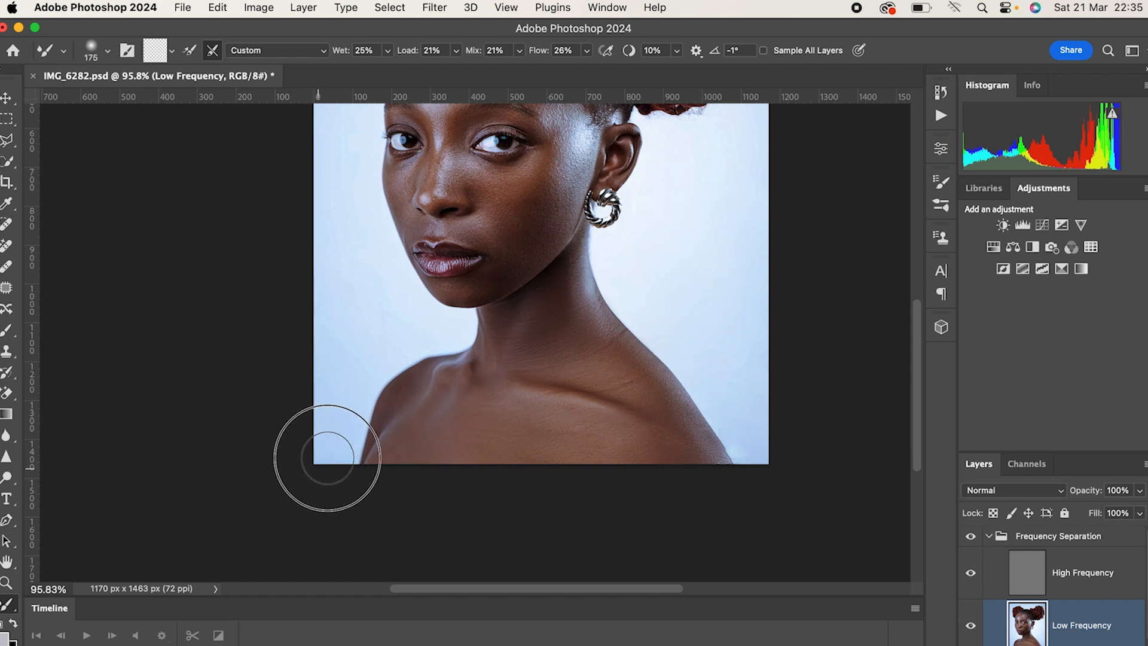
key(bracketright)
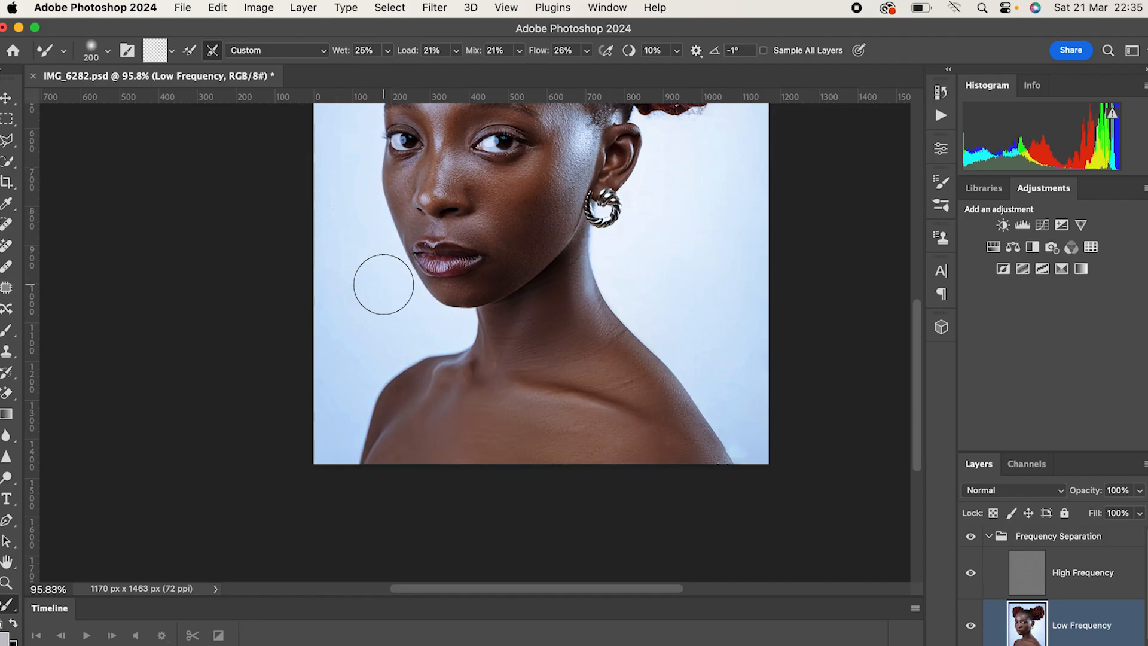
scroll(377, 299, up, 5)
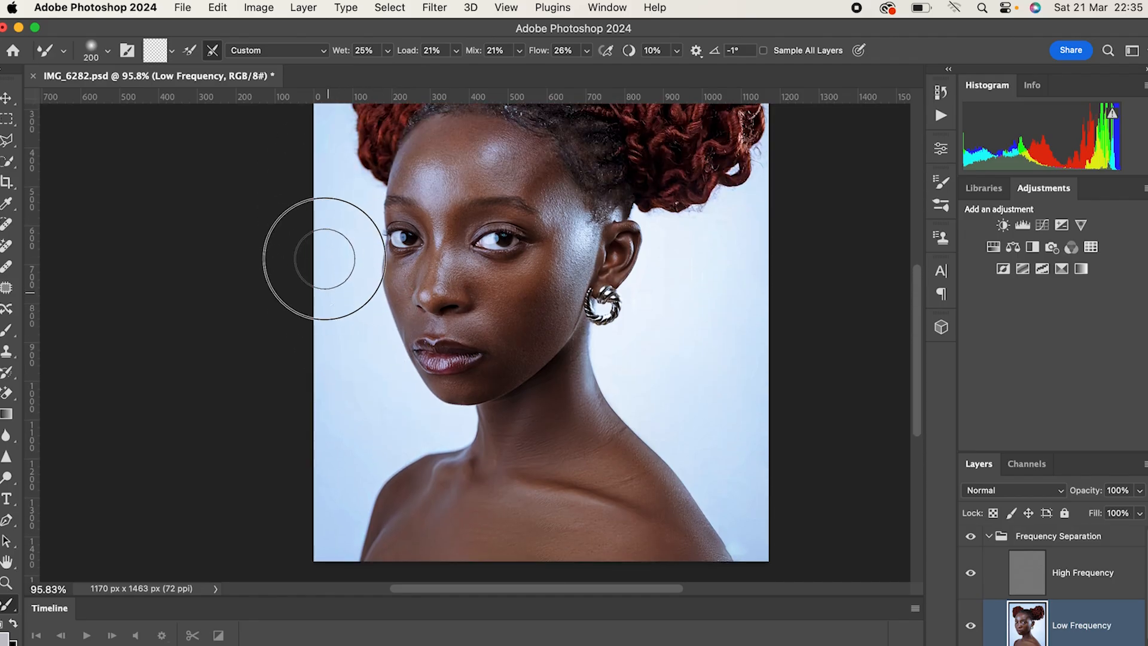
scroll(328, 269, up, 1)
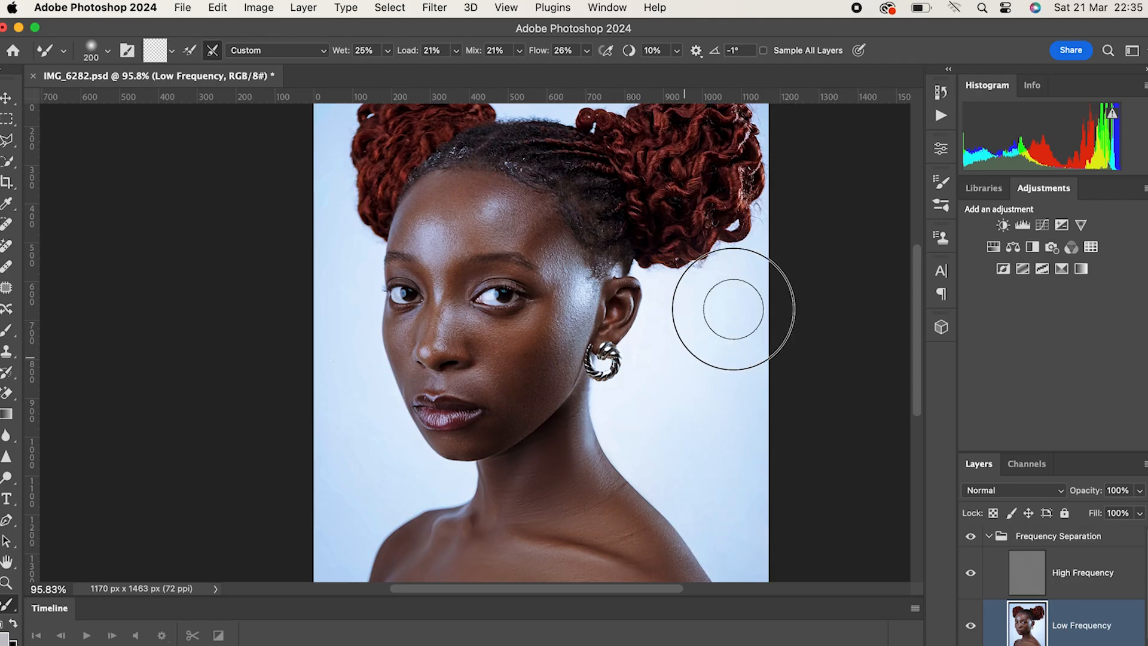
Blend the background around the earring with the Mixer Brush at size 250 and save the document
key(bracketleft)
key(bracketright)
key(bracketright)
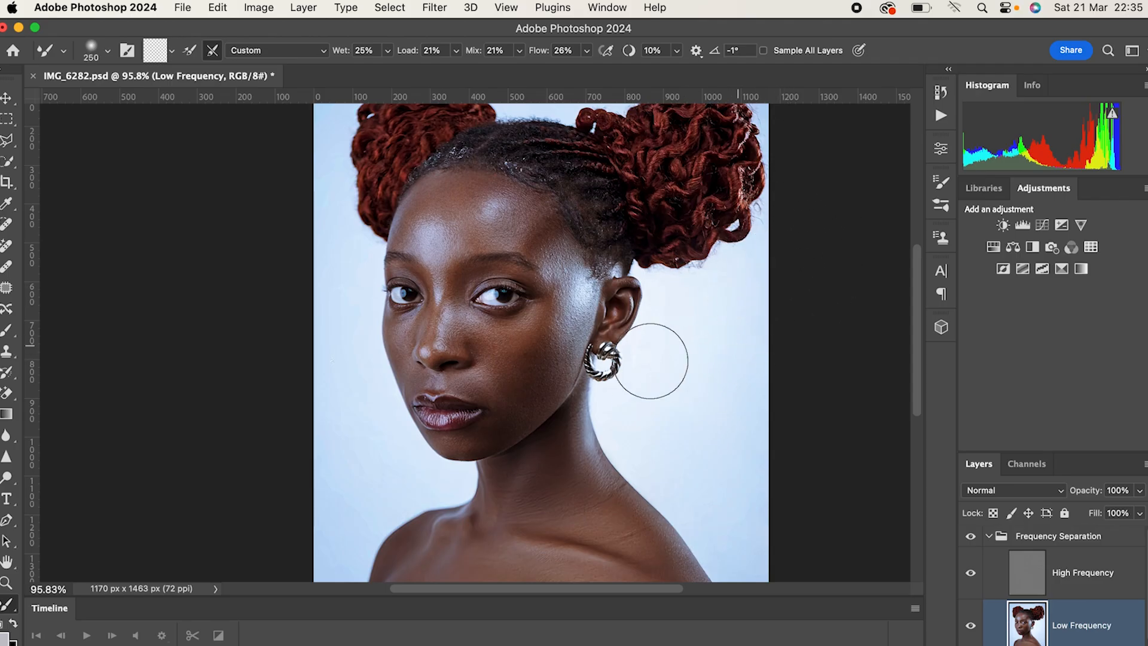
scroll(623, 342, down, 3)
key(super+s)
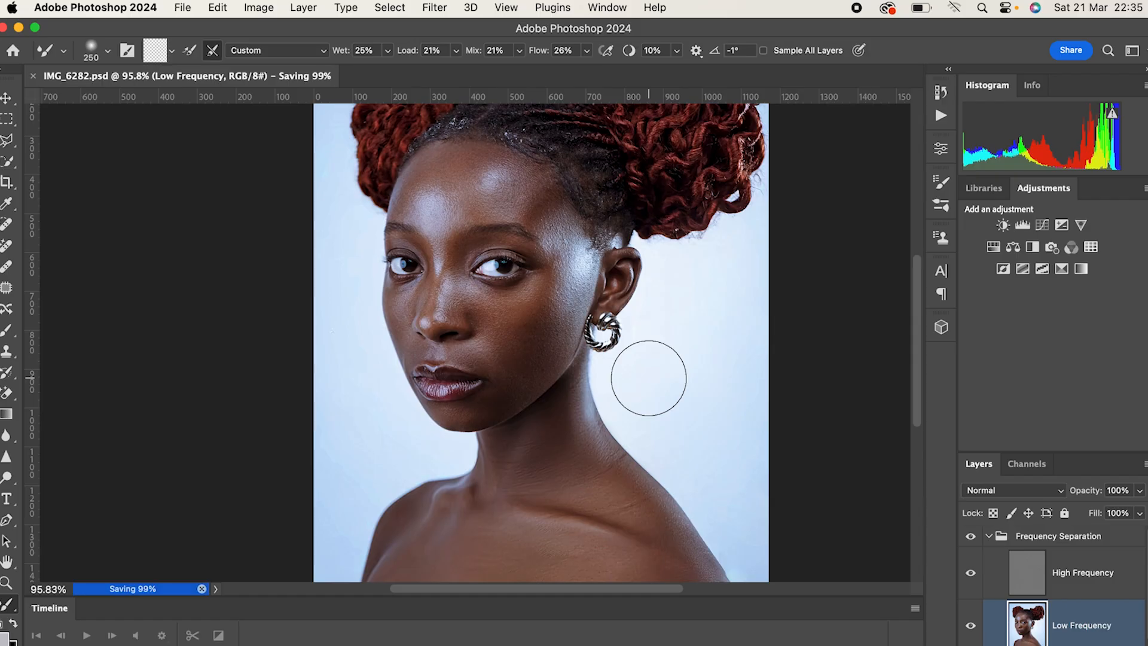
Smooth the tones along the side of the nose bridge with a small Mixer Brush of about size 40
key(bracketleft)
key(bracketleft)
key(bracketleft)
key(bracketleft)
key(bracketleft)
key(bracketleft)
key(bracketleft)
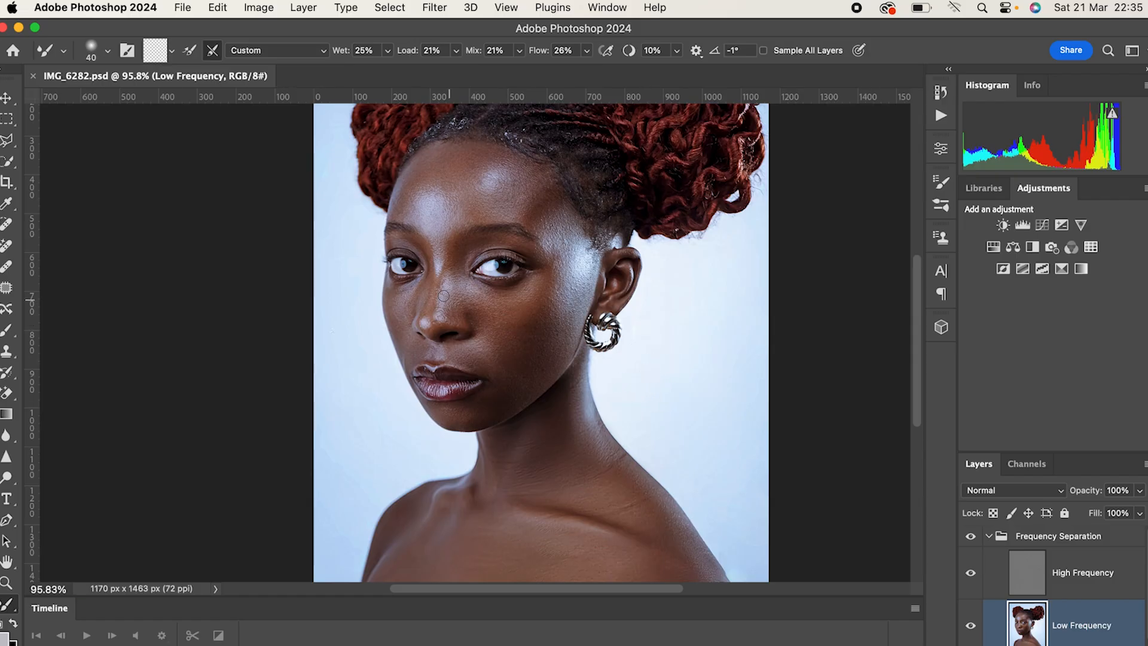
key(bracketright)
drag(433, 297, 434, 290)
Blend the skin tones around the nose and far cheek down to the mouth corner, adjusting the Mixer Brush size to 40
key(bracketright)
key(bracketleft)
key(bracketright)
key(bracketright)
key(bracketright)
key(bracketright)
key(bracketleft)
key(bracketleft)
key(bracketleft)
key(bracketright)
key(bracketright)
key(bracketright)
key(bracketleft)
key(bracketleft)
key(bracketright)
key(bracketright)
key(bracketright)
key(bracketleft)
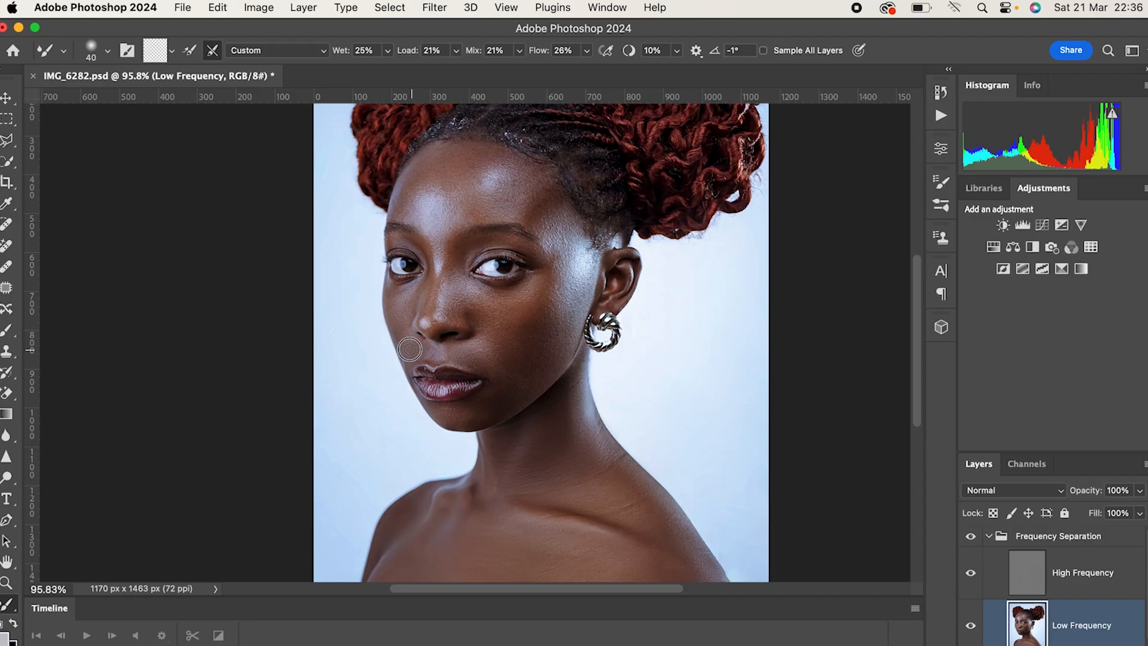
Blend the tones along the earring-side jaw and outer cheek with the Mixer Brush at sizes 80 and 100
key(bracketright)
key(bracketright)
key(bracketright)
key(bracketright)
key(bracketright)
key(bracketright)
key(bracketright)
key(bracketleft)
key(bracketleft)
key(bracketleft)
key(bracketleft)
key(bracketright)
key(bracketright)
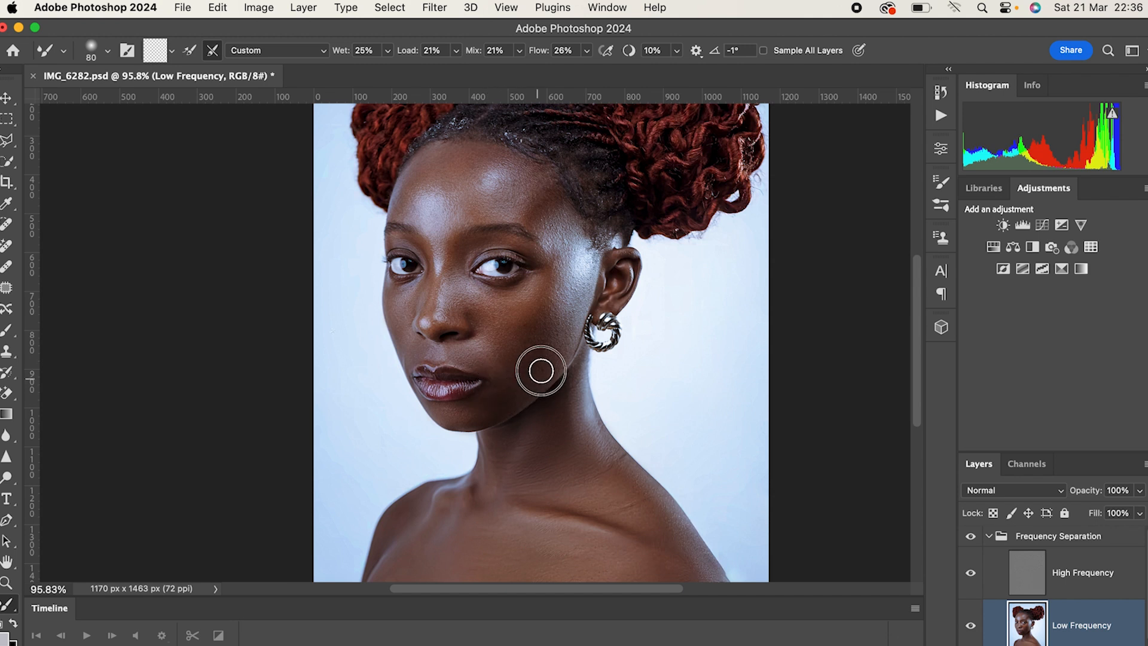
key(bracketright)
key(bracketright)
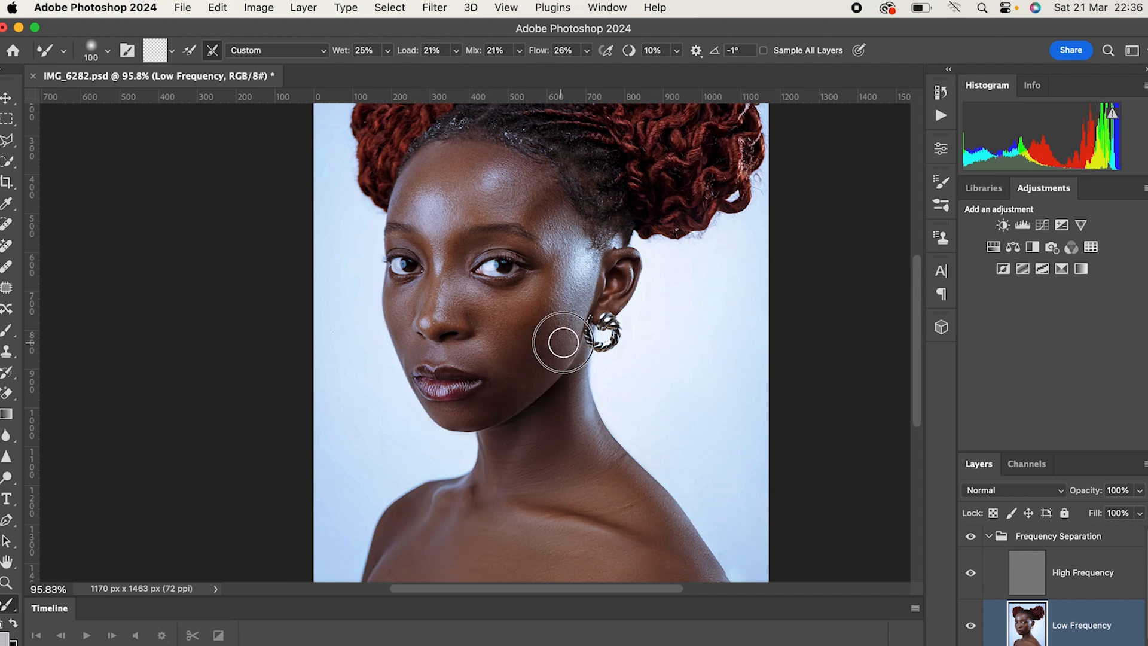
Smooth the lower earring-side cheek with the Mixer Brush at size 70
scroll(540, 359, down, 1)
key(bracketleft)
key(bracketleft)
key(bracketleft)
key(bracketright)
key(bracketright)
key(bracketright)
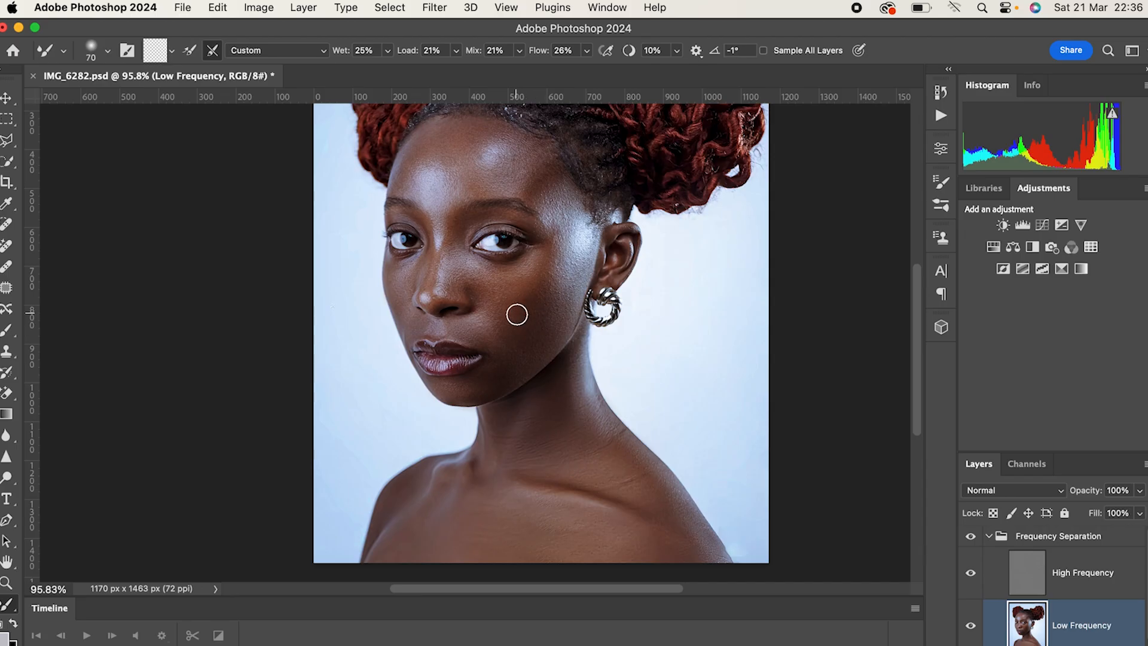
Blend the broad area of the earring-side cheek beside the nose and mouth with the Mixer Brush at sizes 125 and 150
key(bracketright)
key(bracketright)
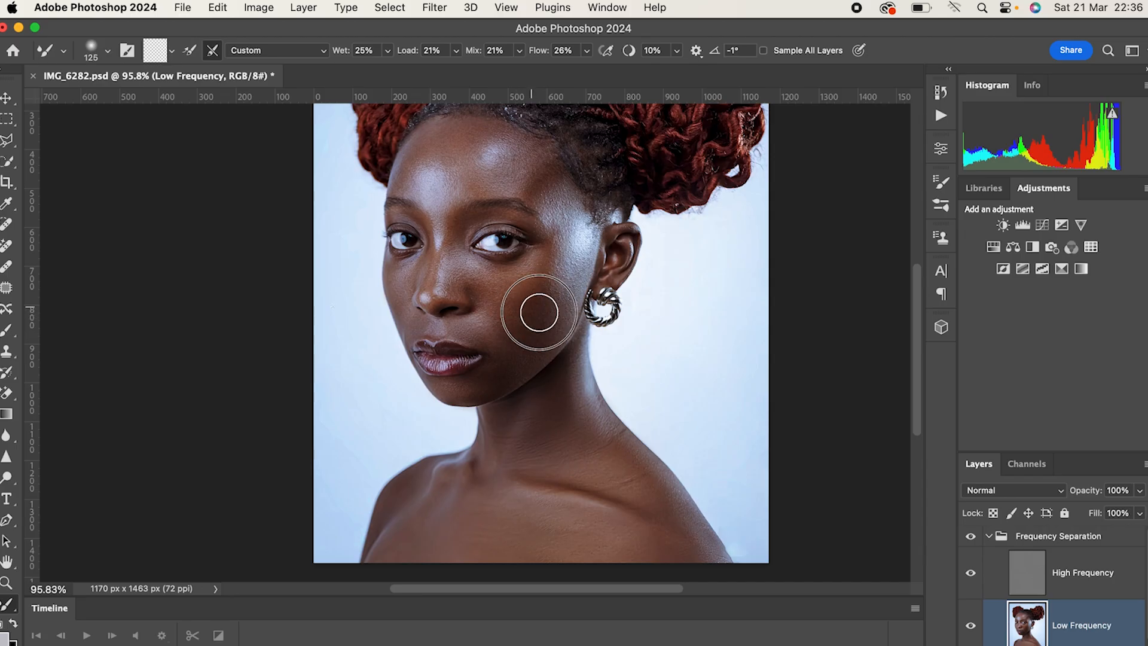
key(bracketright)
key(bracketleft)
key(bracketleft)
key(bracketleft)
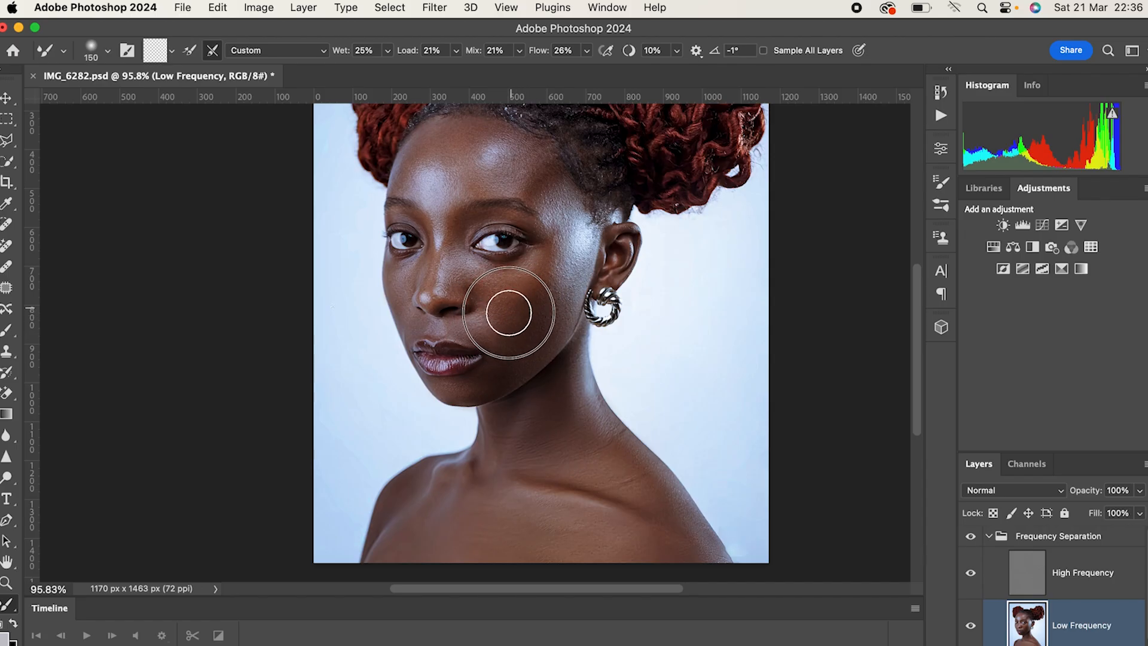
Smooth the skin under the earring-side eye and beside the nose bridge with the Mixer Brush at sizes 80, 70 and 90
key(bracketleft)
key(bracketleft)
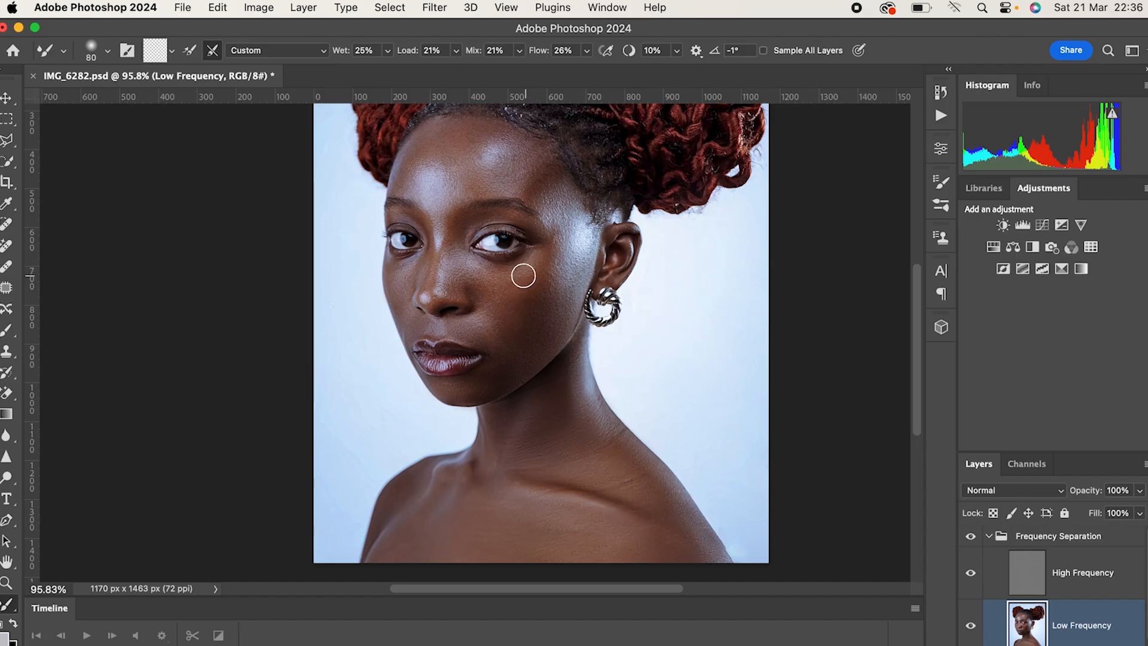
key(bracketleft)
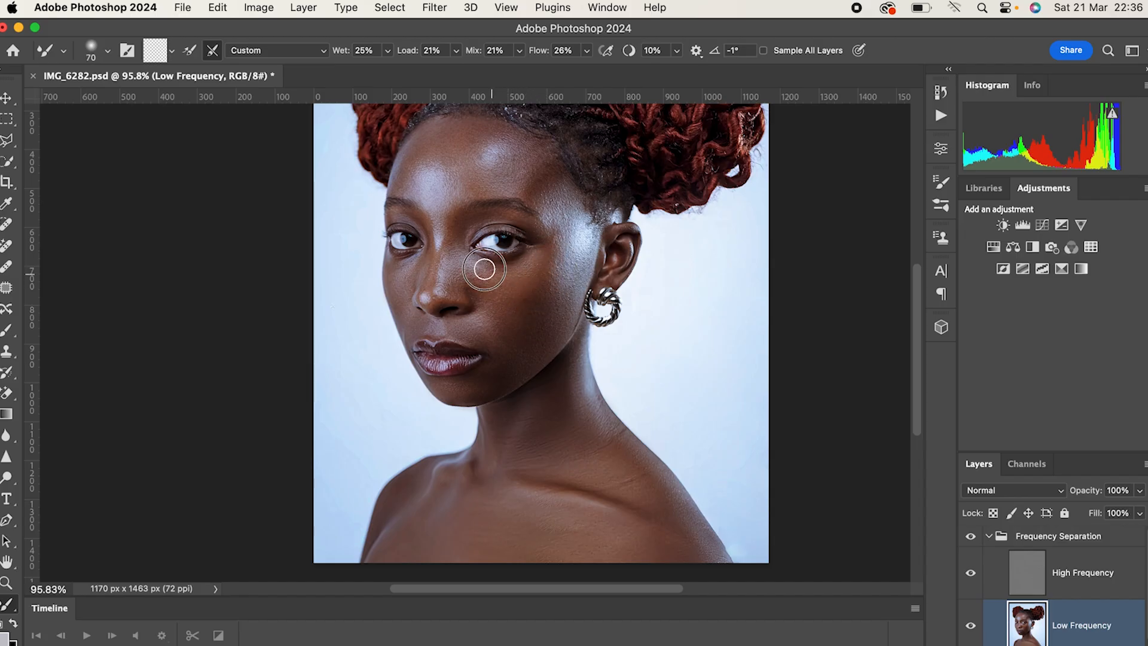
key(bracketright)
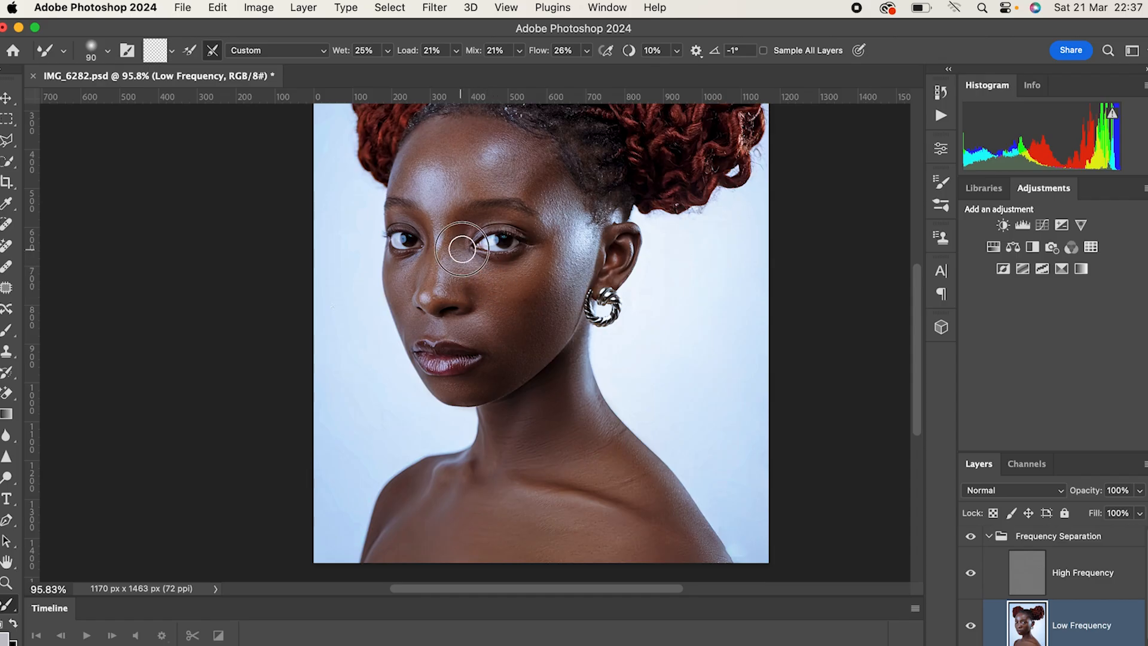
Smooth the far-side half of the forehead on the Low Frequency layer with the Mixer Brush
key(bracketleft)
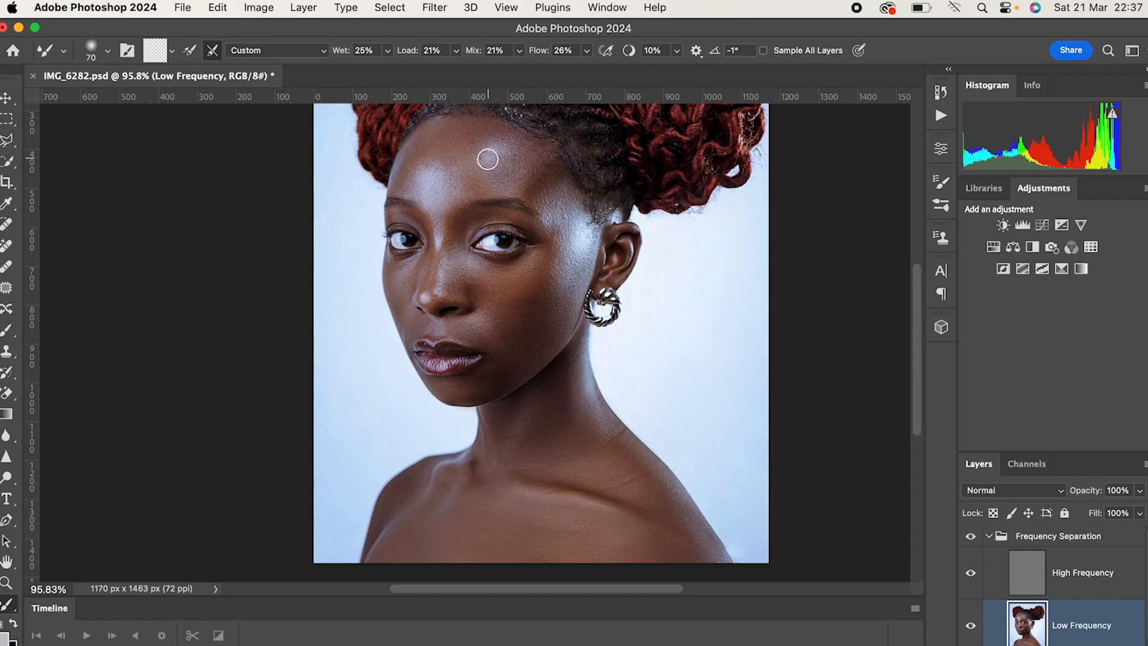
key(bracketleft)
key(bracketleft)
scroll(520, 225, up, 5)
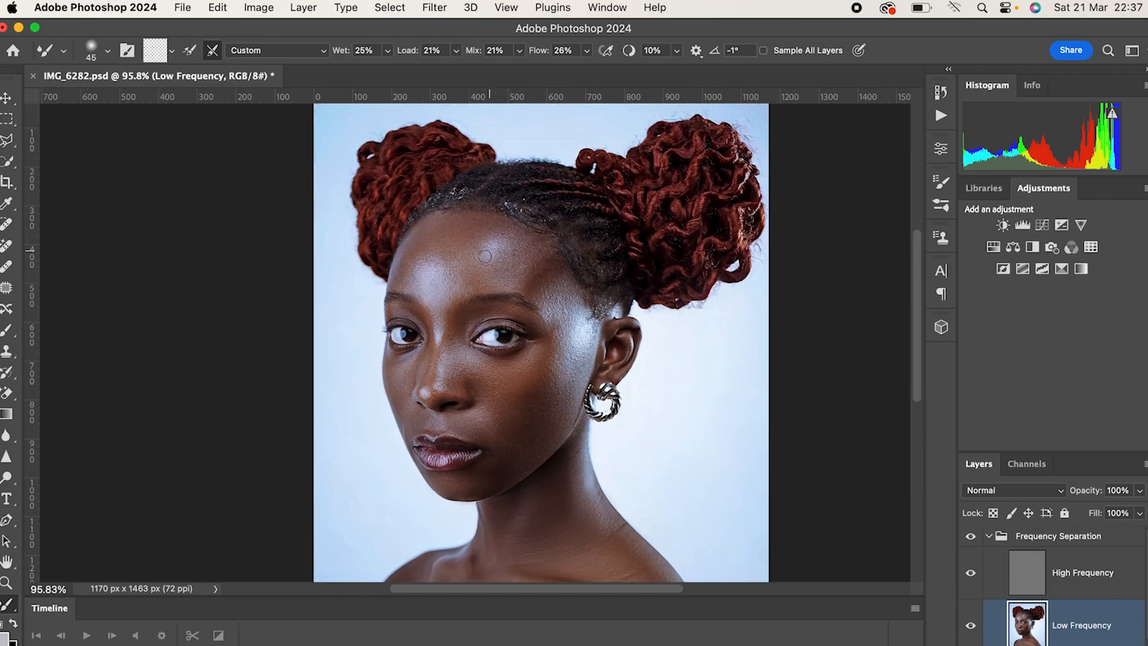
key(bracketright)
key(bracketright)
key(bracketright)
key(bracketright)
key(bracketright)
mouse_move(445, 261)
mouse_down()
mouse_move(444, 275)
mouse_move(421, 270)
mouse_up()
Blend the tones along the far-side hairline and outer forehead with the Mixer Brush, varying the brush size
key(bracketleft)
key(bracketleft)
key(bracketleft)
key(bracketleft)
key(bracketright)
key(bracketright)
key(bracketright)
key(bracketright)
key(bracketright)
key(bracketleft)
key(bracketright)
key(bracketright)
key(bracketleft)
key(bracketleft)
key(bracketleft)
key(bracketleft)
key(bracketleft)
key(bracketright)
key(bracketright)
key(bracketleft)
key(bracketleft)
key(bracketleft)
key(bracketleft)
key(bracketleft)
key(bracketleft)
key(bracketleft)
key(bracketleft)
drag(441, 214, 412, 257)
Blend the lower forehead just above the inner end of the earring-side eyebrow with the Mixer Brush
key(bracketright)
key(bracketright)
key(bracketright)
mouse_move(477, 287)
mouse_down()
mouse_move(465, 290)
mouse_move(475, 286)
mouse_up()
key(bracketright)
key(bracketright)
drag(464, 287, 473, 292)
key(bracketright)
key(bracketright)
key(bracketright)
key(bracketright)
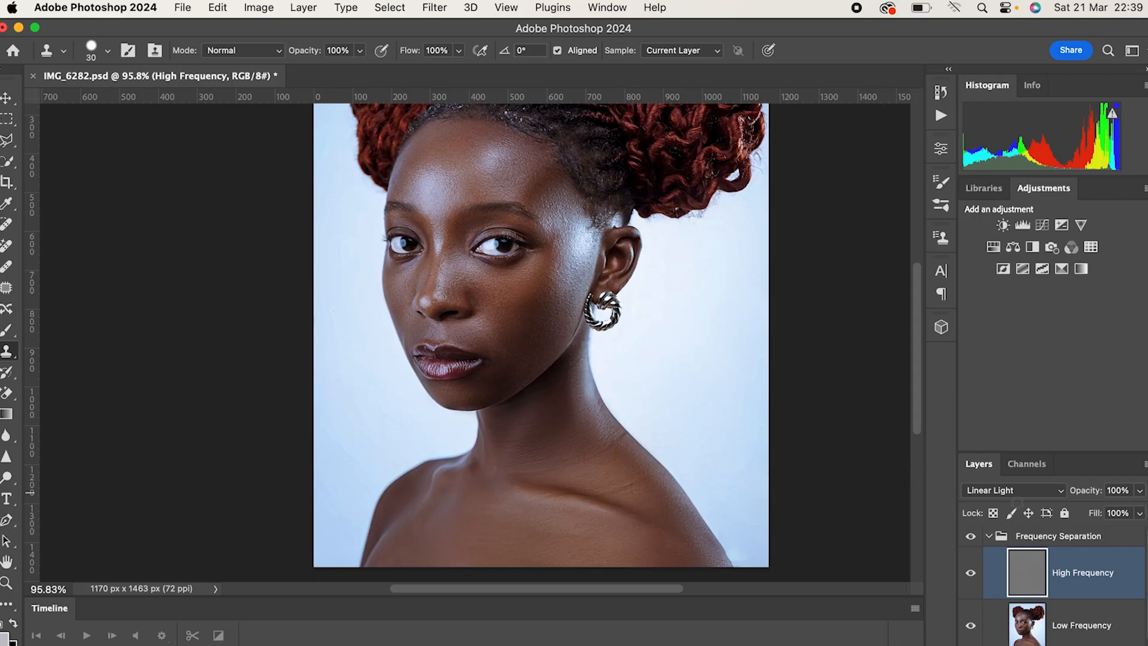
Collapse the Frequency Separation group and toggle its visibility to compare the portrait with and without the retouching
scroll(716, 397, down, 3)
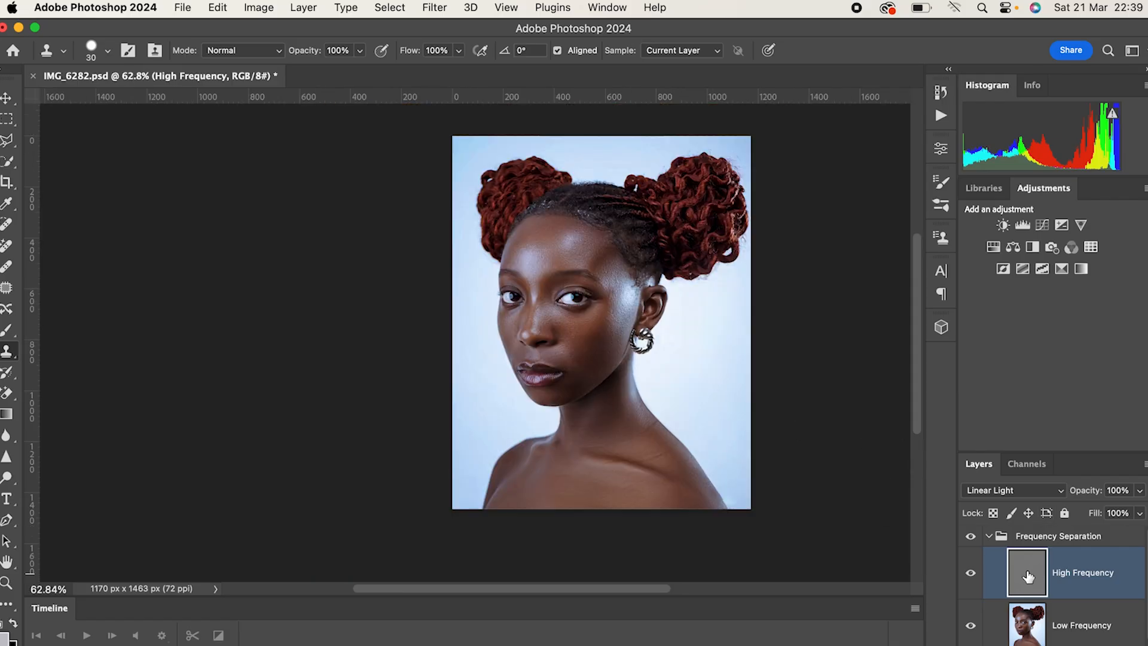
click(989, 537)
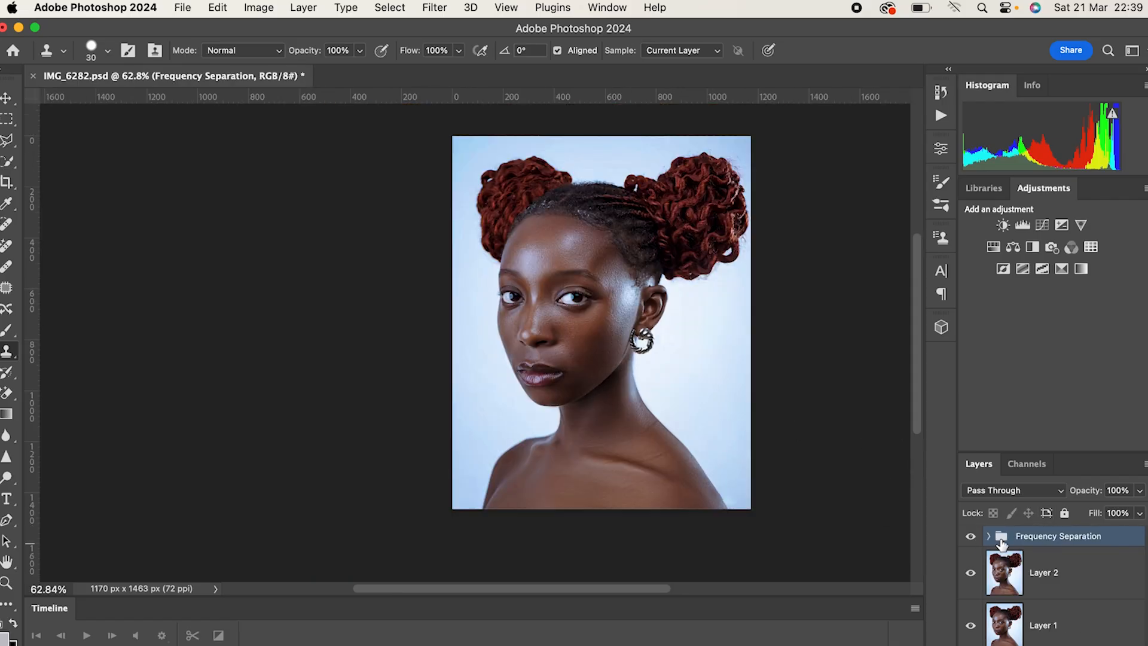
click(971, 537)
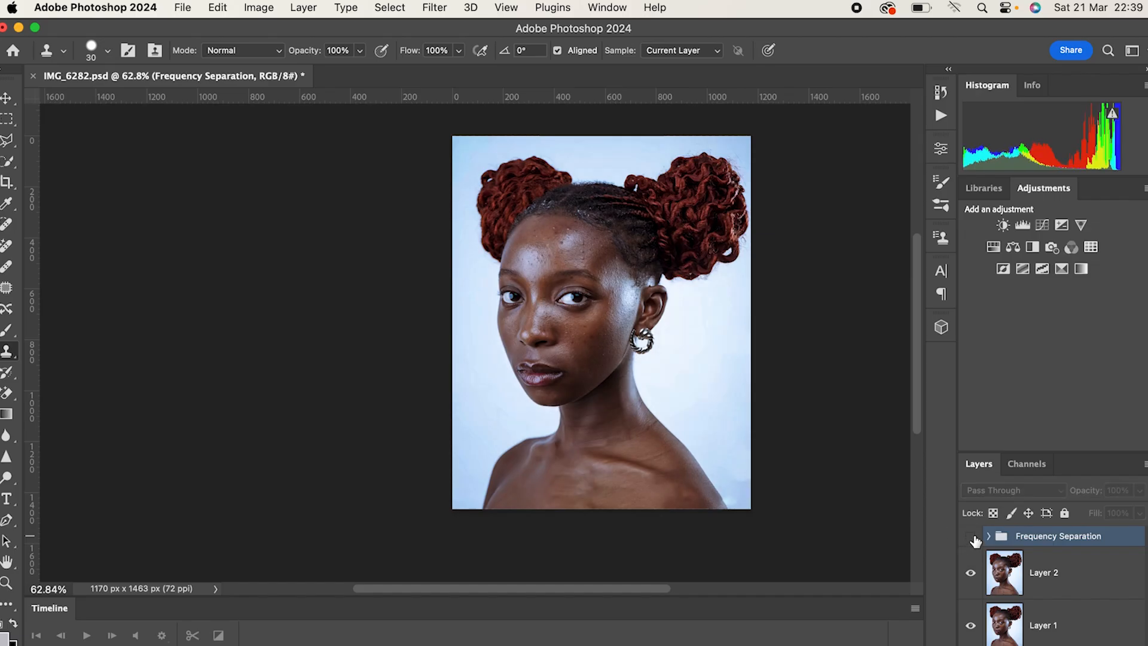
click(971, 537)
click(972, 537)
click(971, 537)
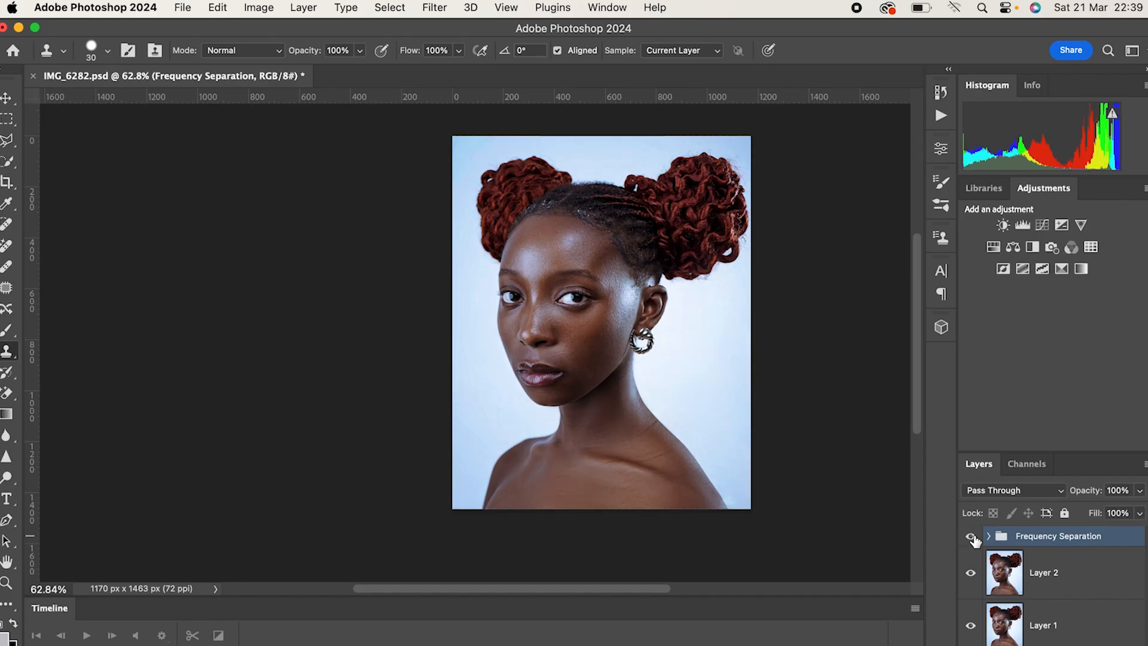
scroll(656, 354, up, 3)
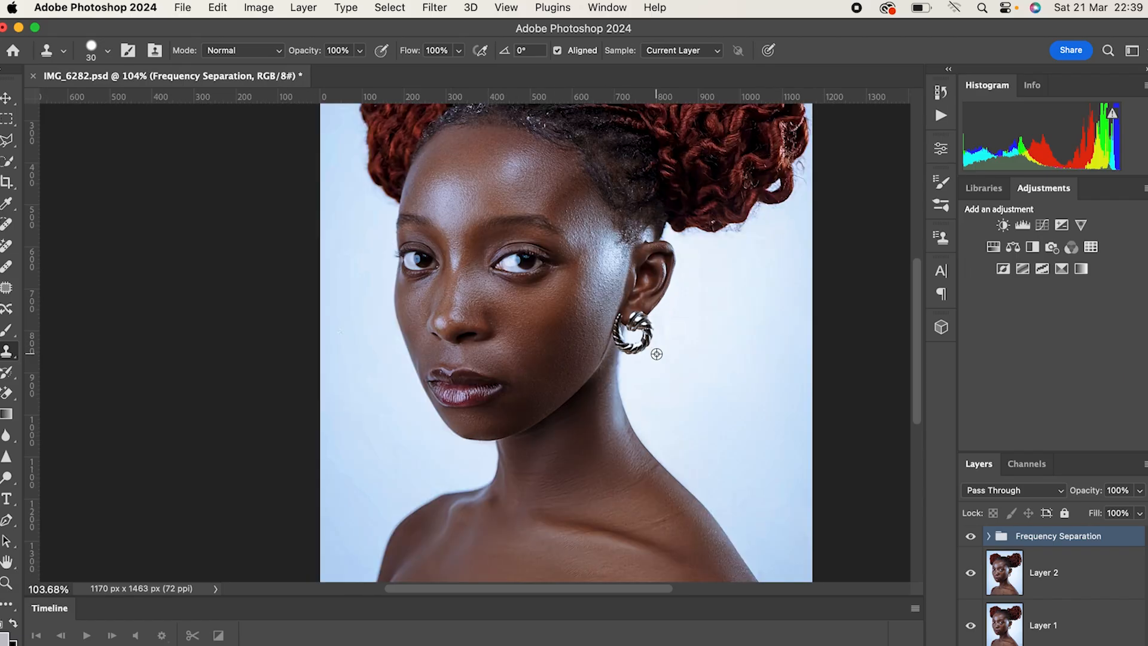
click(972, 537)
scroll(606, 439, down, 3)
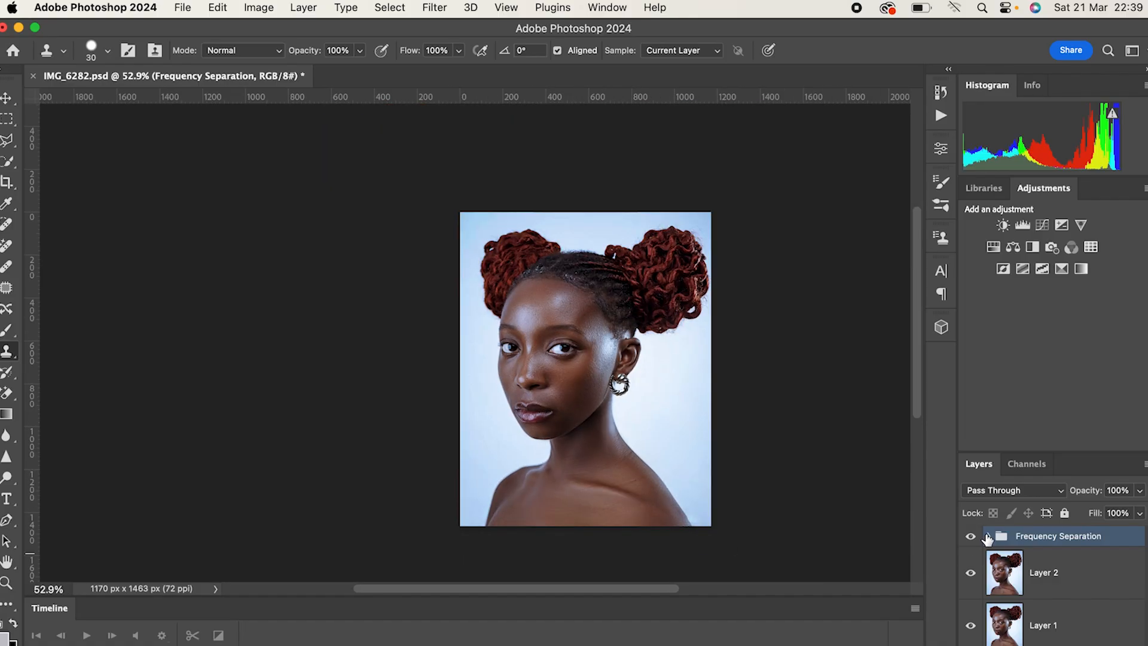
Blend the lower earring-side cheek beside the mouth on the Low Frequency layer with the Mixer Brush, and save the document
click(989, 536)
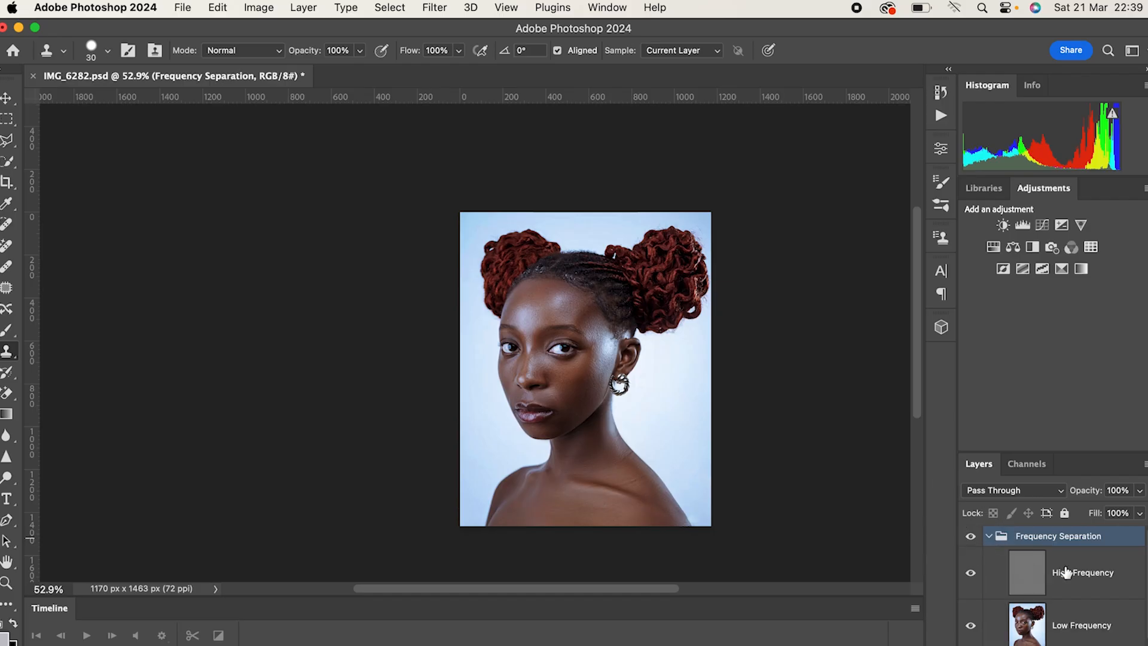
click(1093, 619)
key(b)
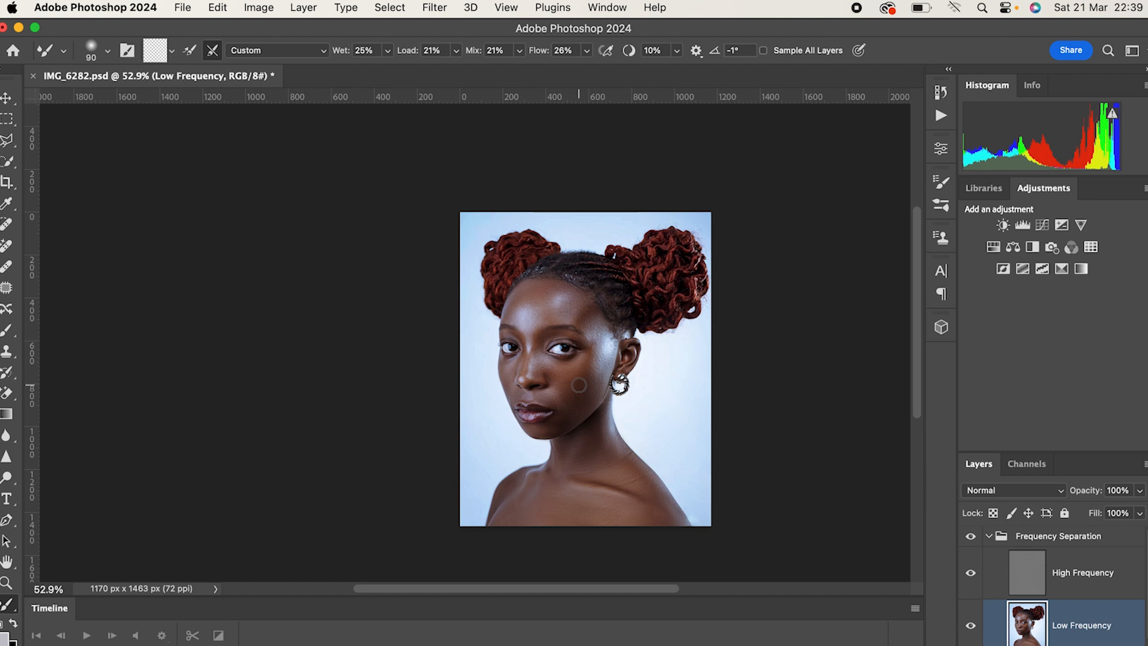
key(bracketright)
key(bracketleft)
key(bracketleft)
key(bracketleft)
drag(559, 395, 563, 401)
drag(582, 409, 581, 414)
key(bracketleft)
key(super+s)
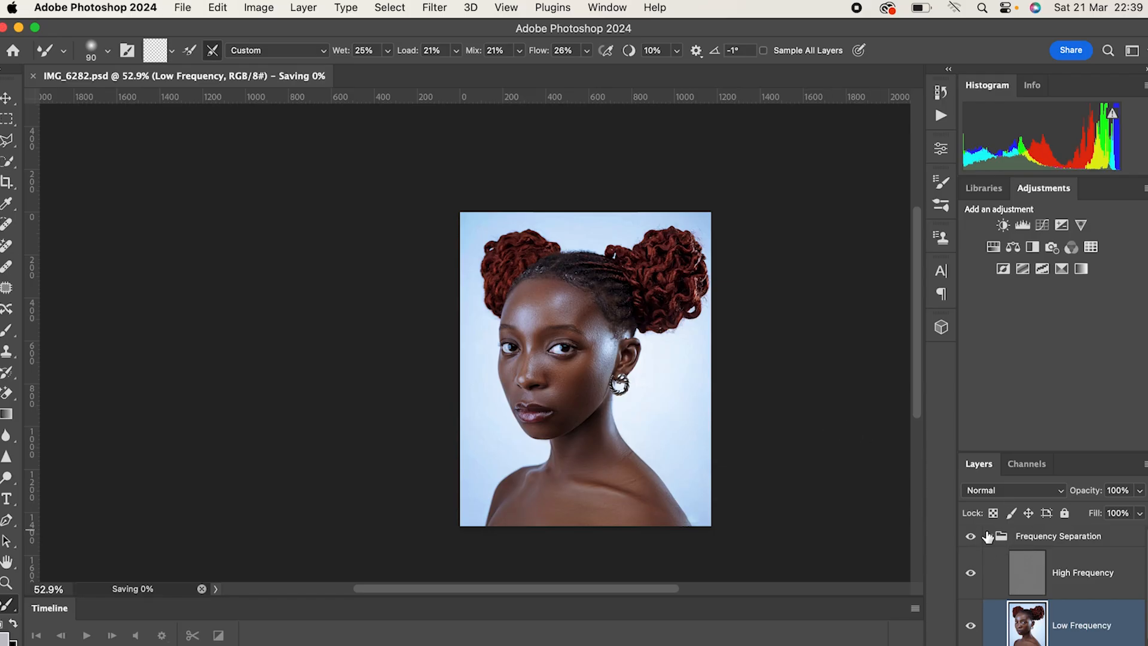
Collapse the Frequency Separation group, check the retouched portrait up close and as a whole, and save the document
click(987, 536)
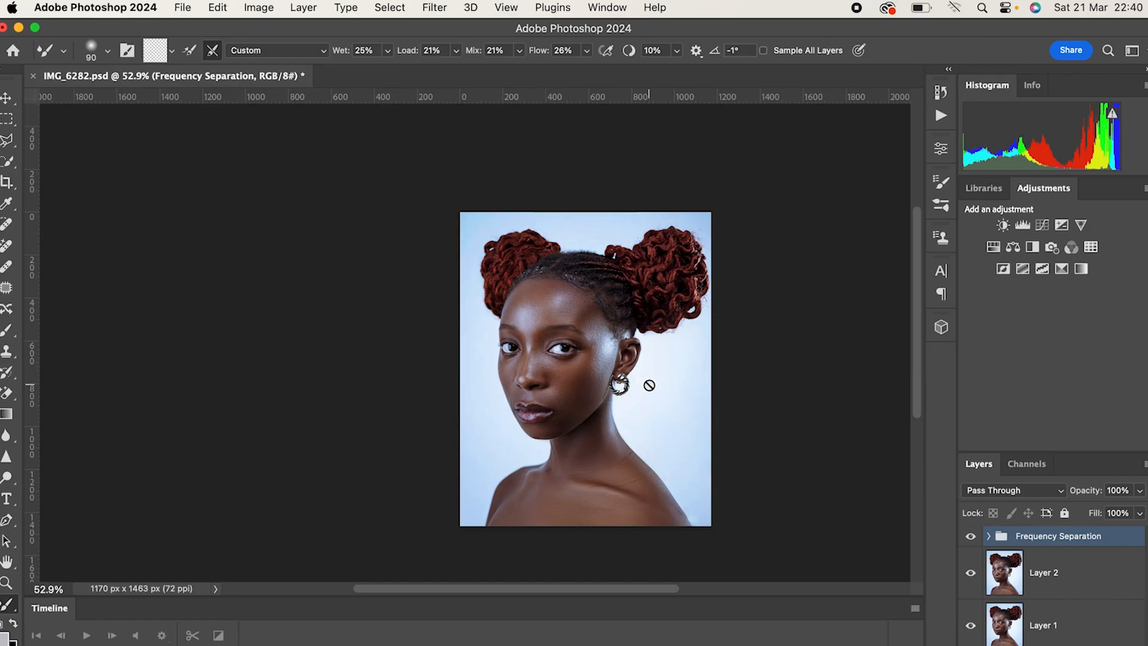
scroll(579, 357, up, 5)
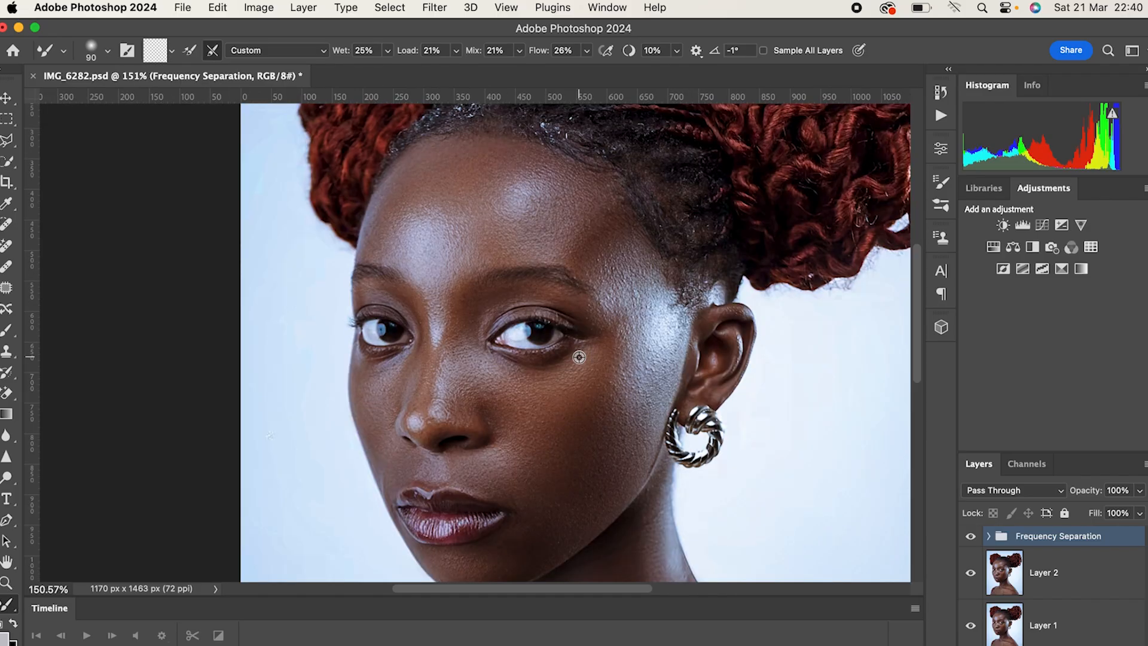
scroll(590, 368, down, 3)
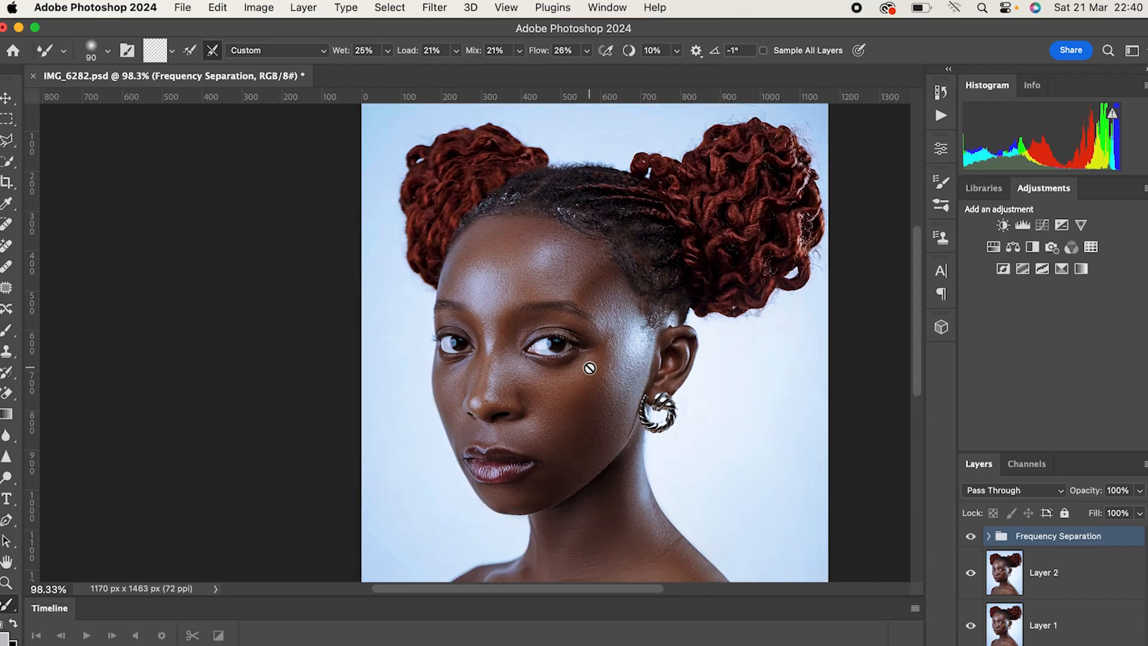
scroll(591, 371, down, 3)
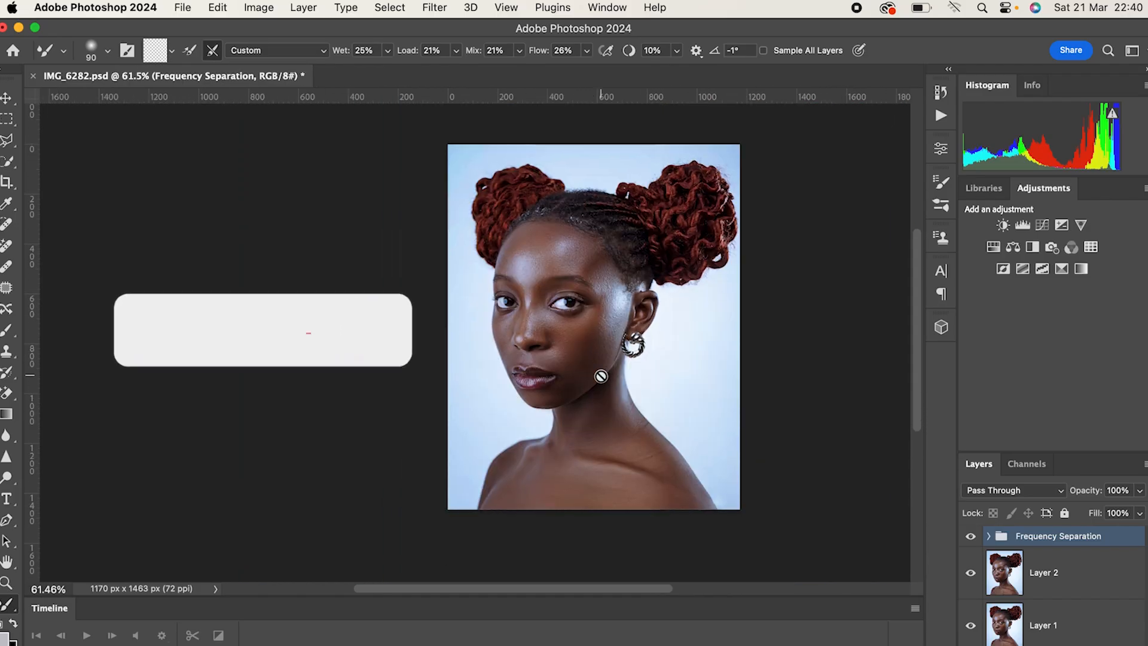
scroll(586, 348, up, 3)
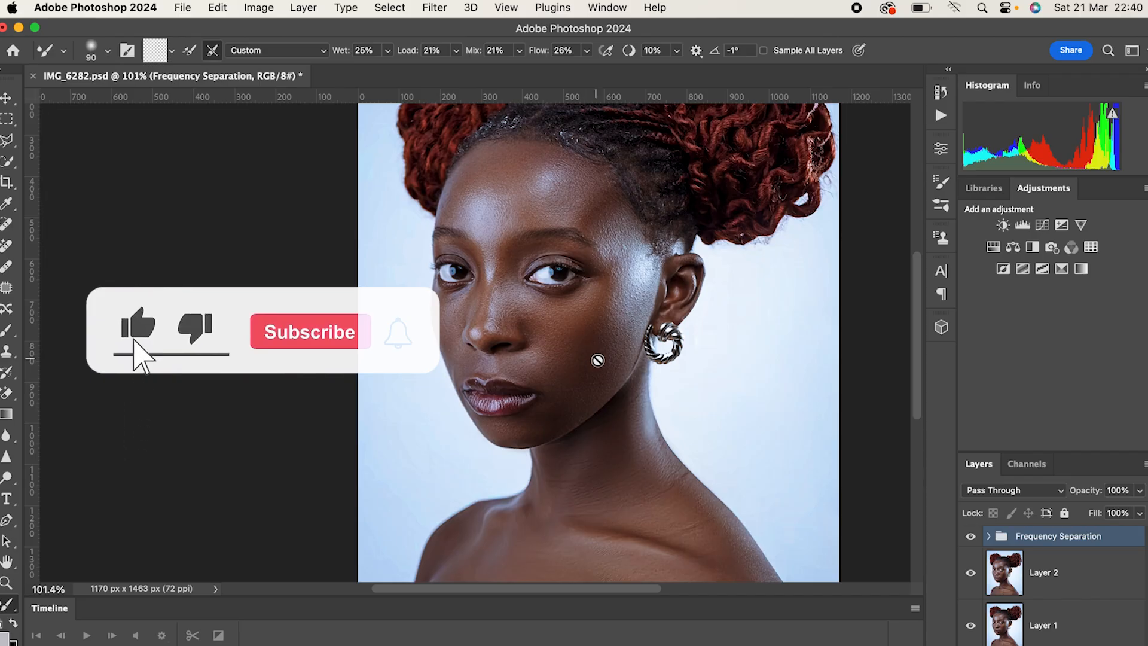
scroll(595, 358, down, 3)
scroll(603, 364, down, 3)
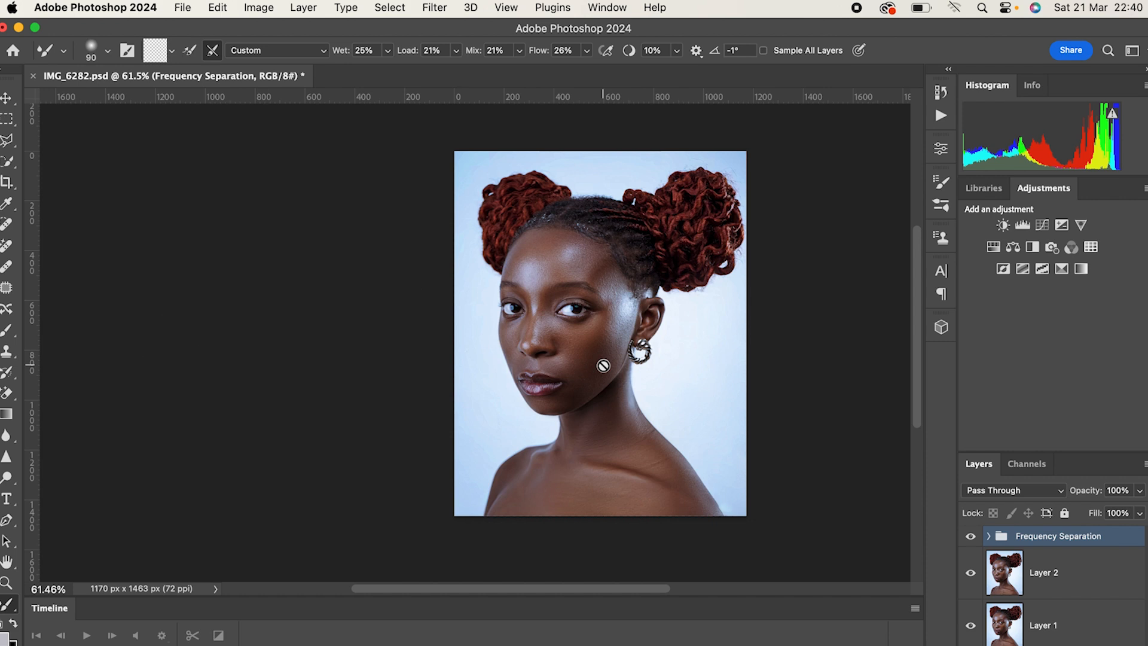
key(super+s)
Examine the retouched skin around the eyes and forehead up close and within the whole portrait
scroll(547, 285, up, 5)
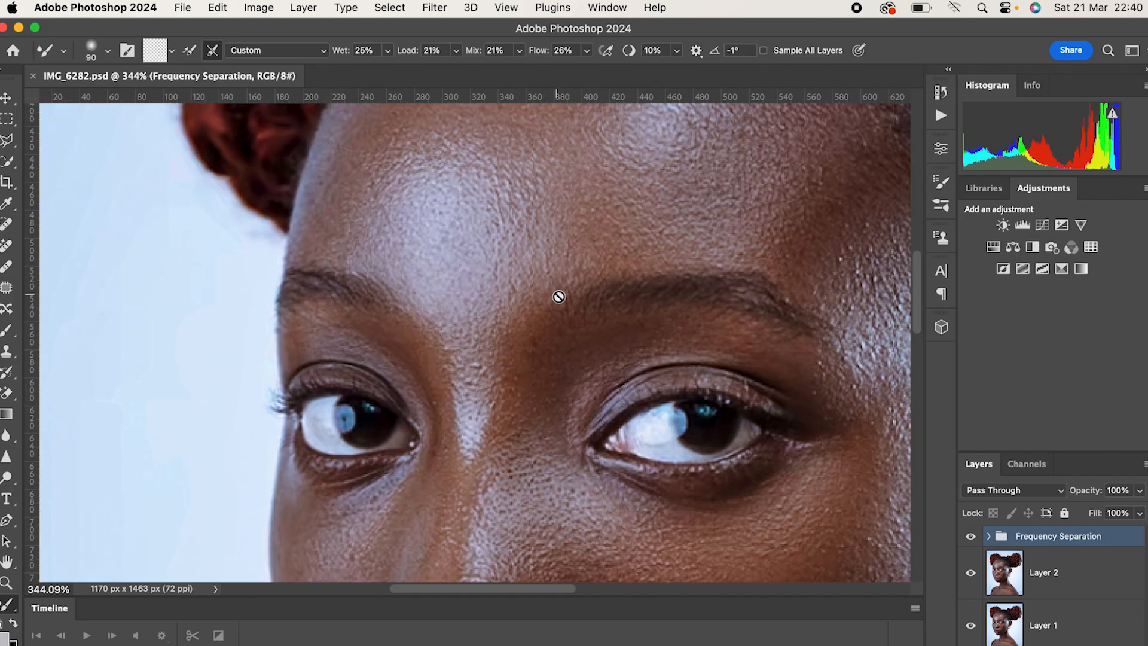
scroll(559, 297, down, 4)
scroll(558, 296, down, 2)
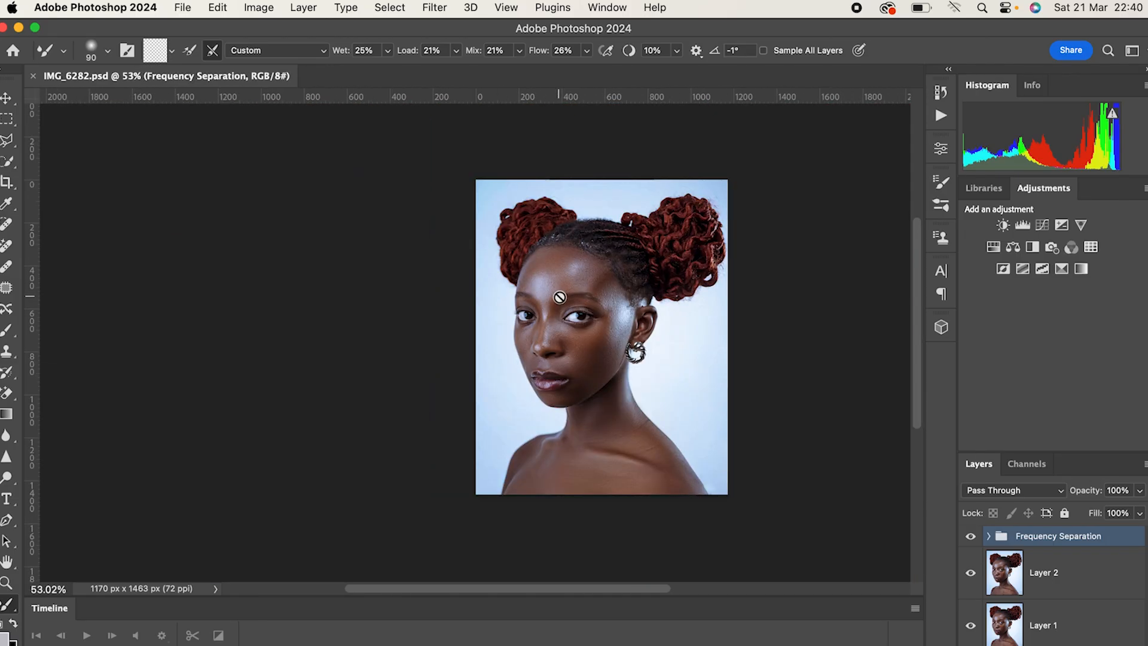
scroll(631, 356, up, 2)
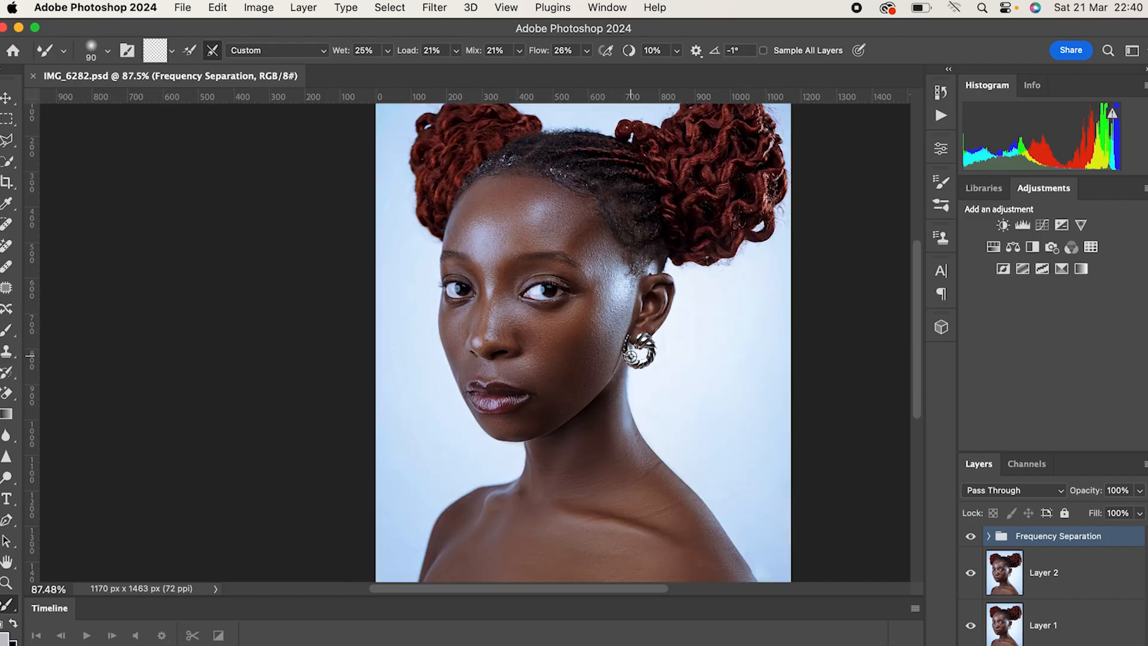
scroll(631, 357, down, 2)
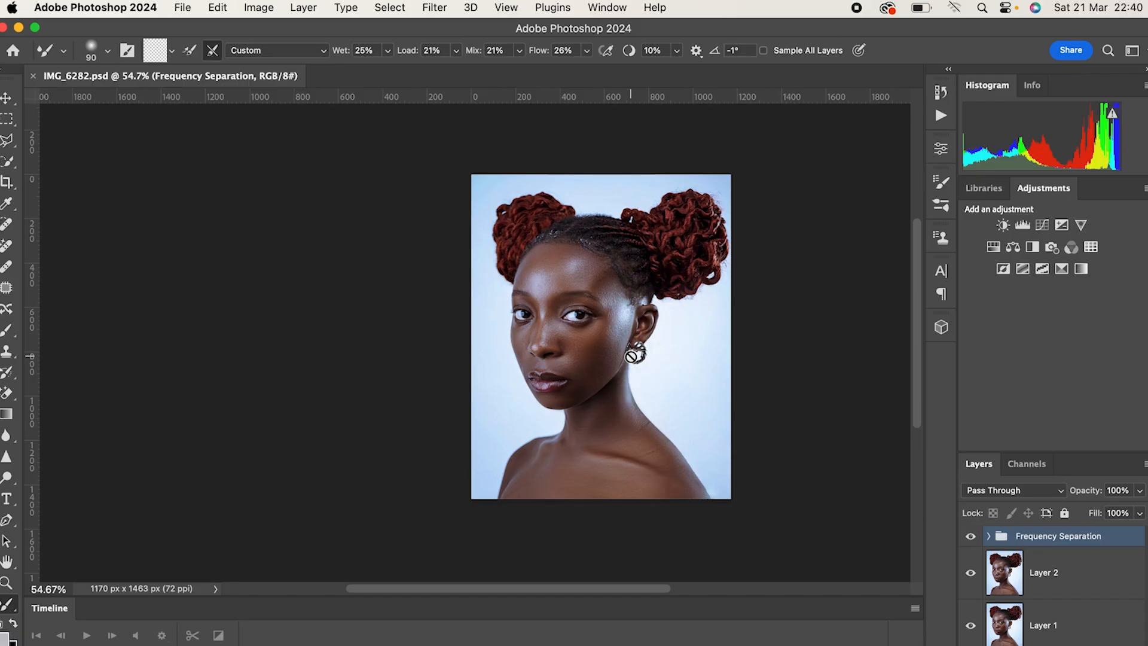
scroll(582, 302, up, 3)
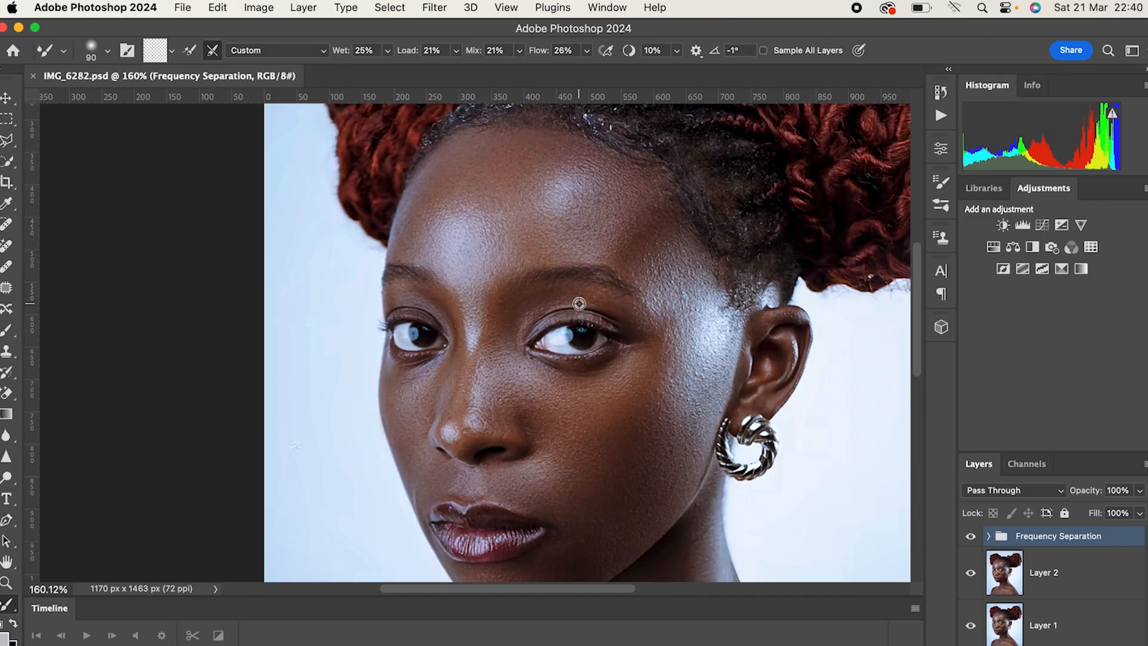
scroll(625, 371, down, 2)
scroll(625, 374, down, 2)
scroll(623, 377, down, 3)
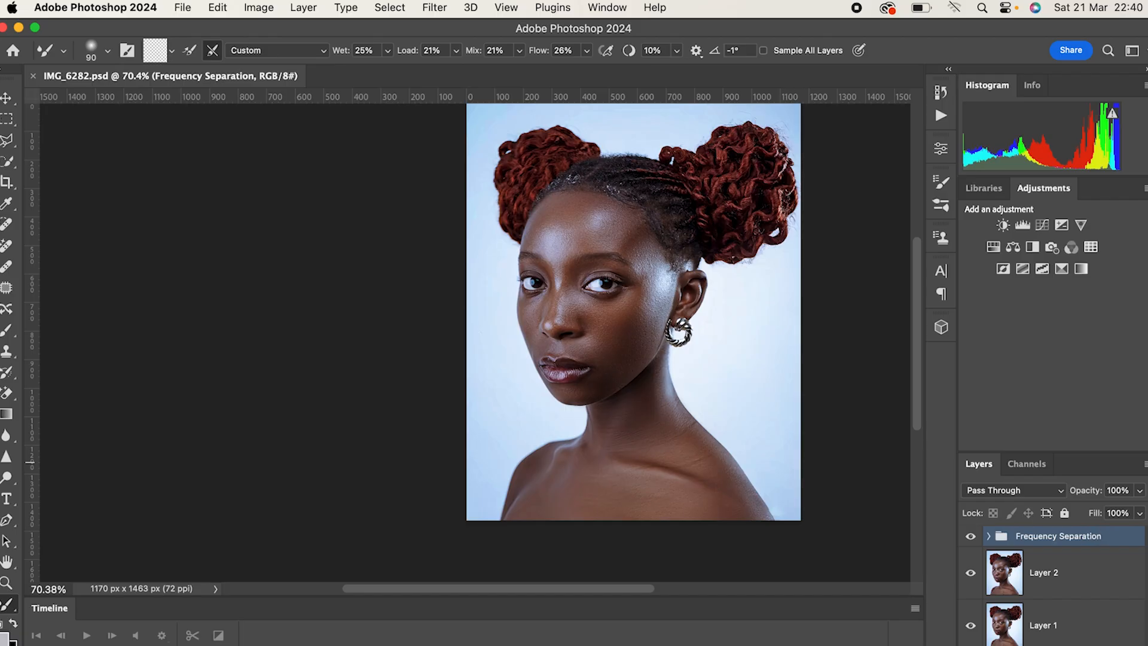
Add a Color Balance adjustment layer above the Frequency Separation group with midtones at Cyan-Red +5 and Yellow-Blue -8
click(1042, 644)
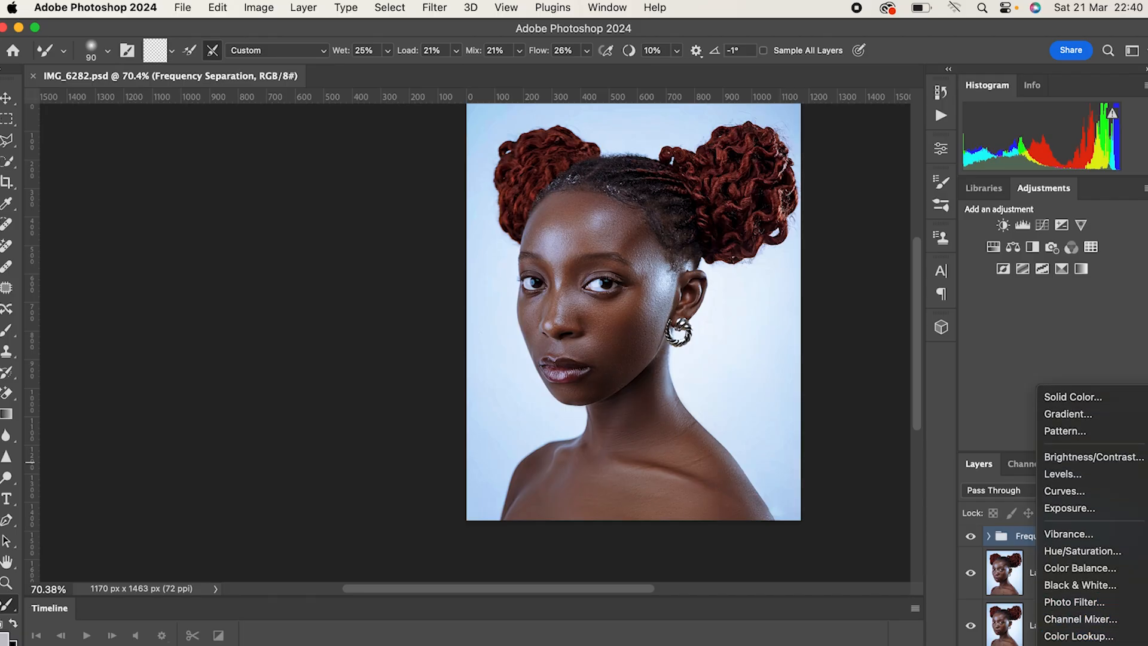
click(1085, 568)
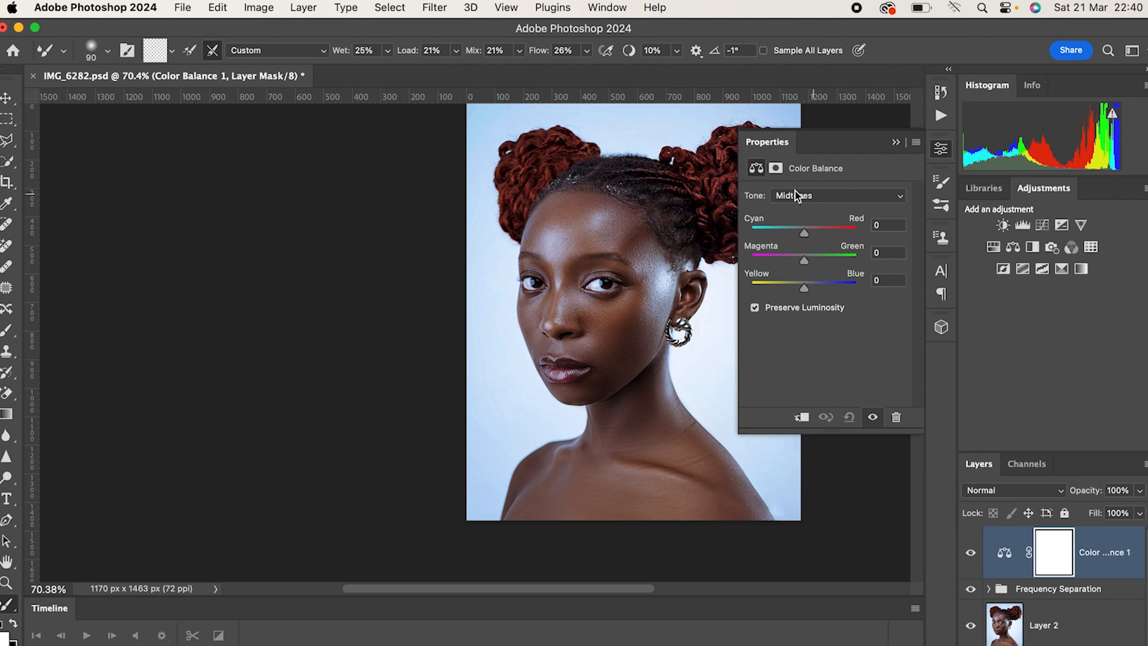
click(820, 196)
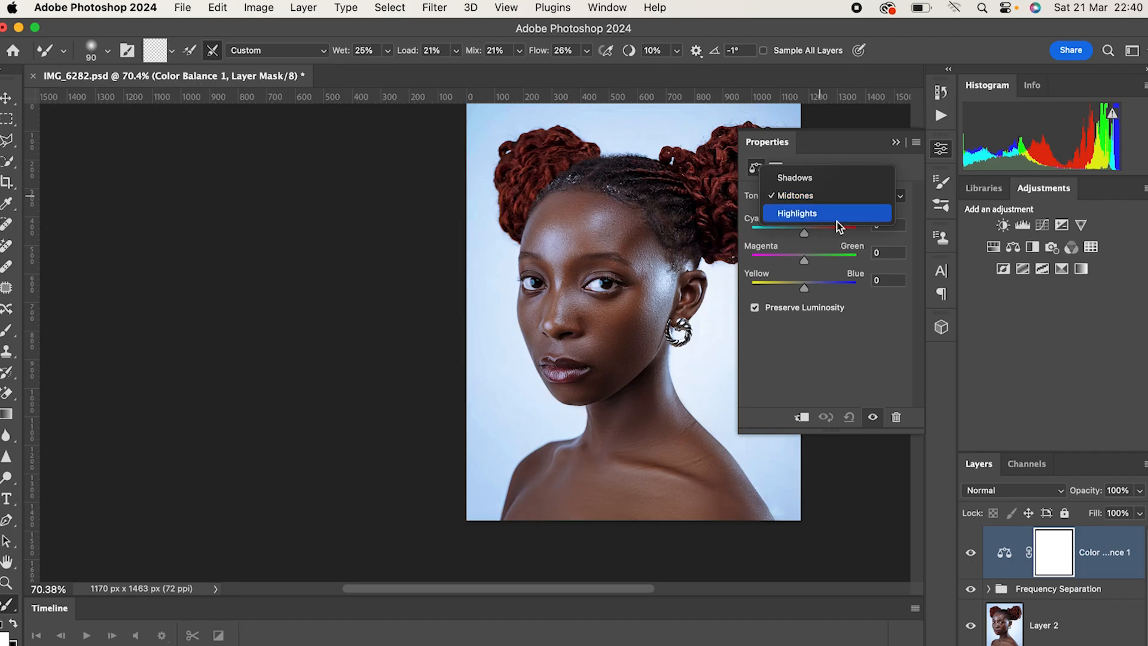
click(805, 196)
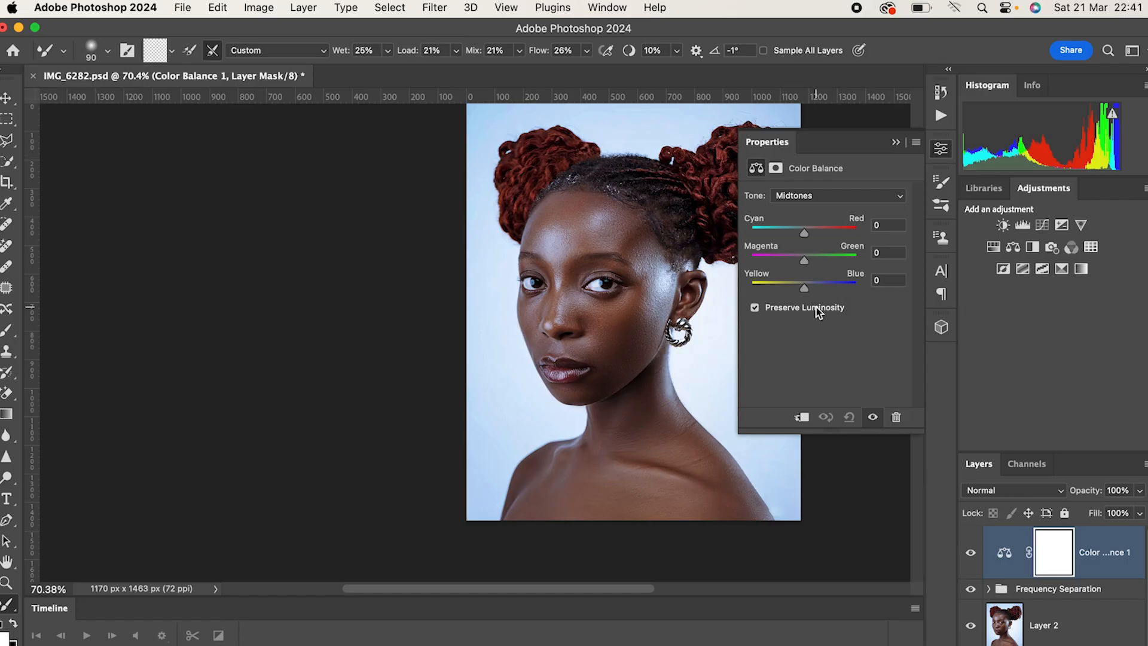
scroll(565, 274, right, 3)
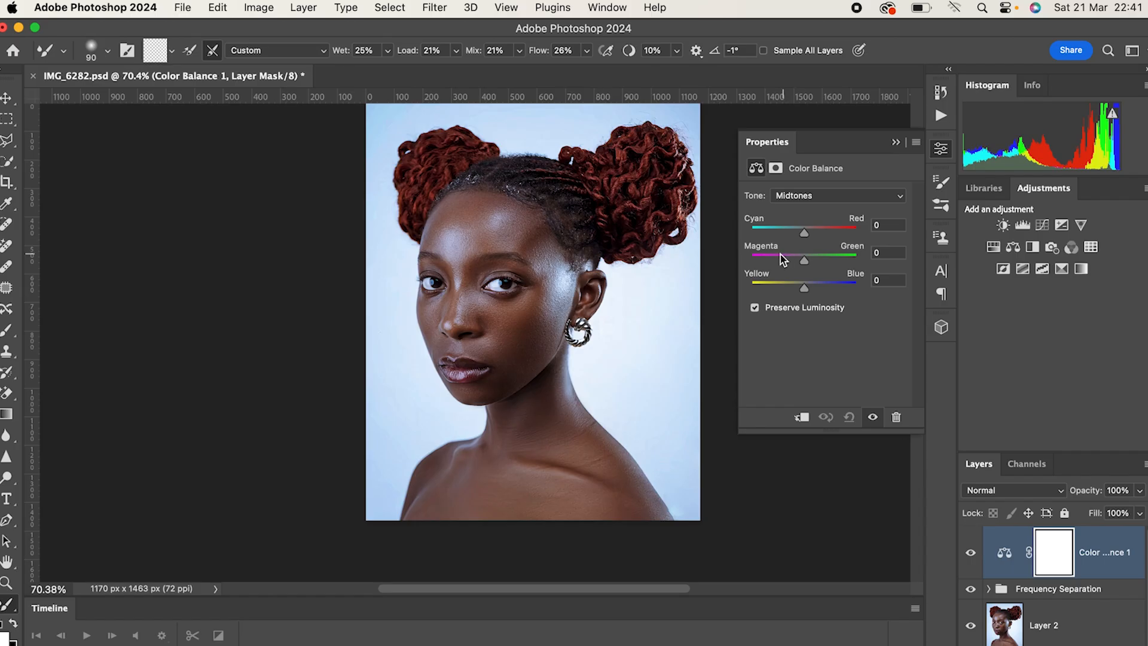
drag(803, 290, 801, 291)
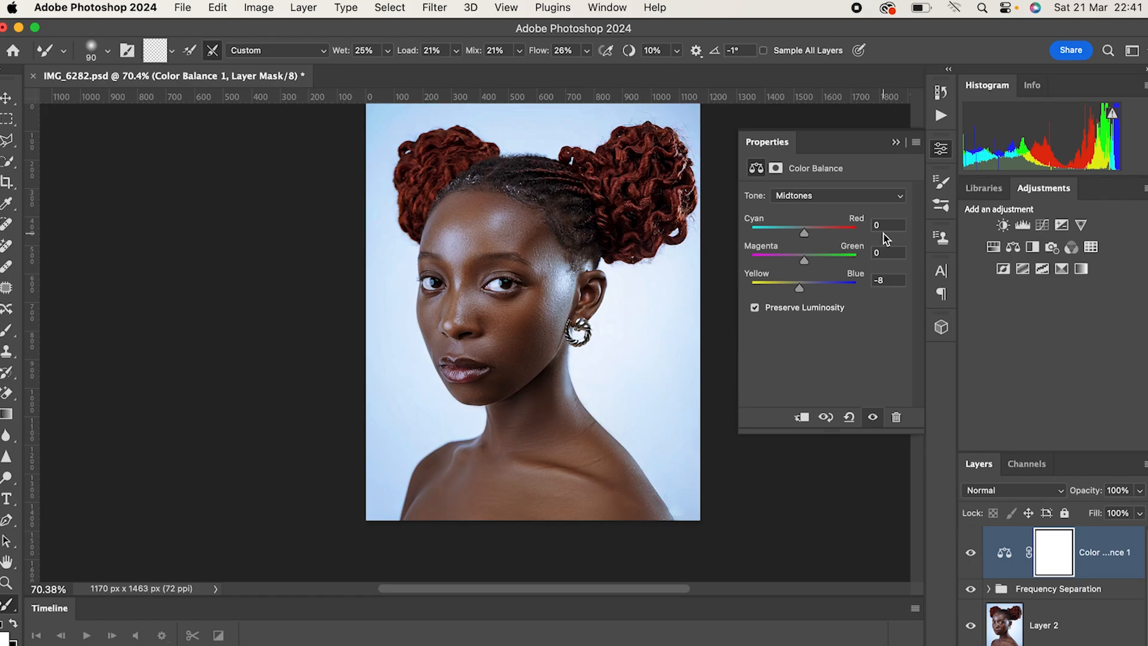
drag(807, 233, 808, 233)
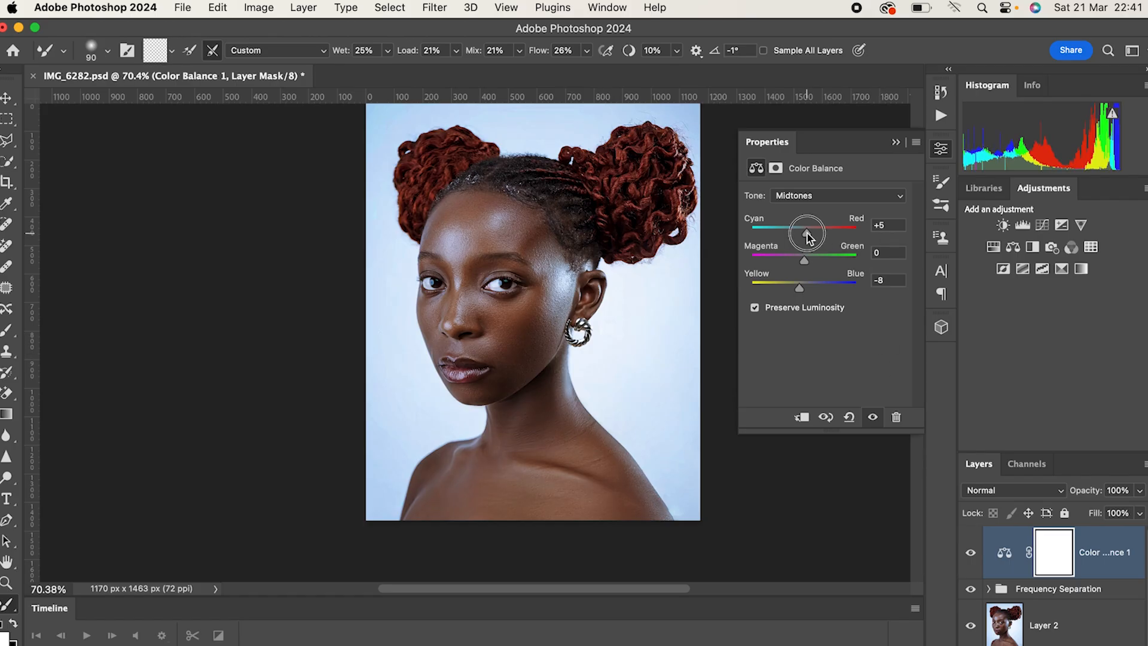
Compare the portrait with and without the Color Balance layer, and set its midtones Yellow-Blue value to -5
click(971, 556)
click(971, 556)
click(971, 556)
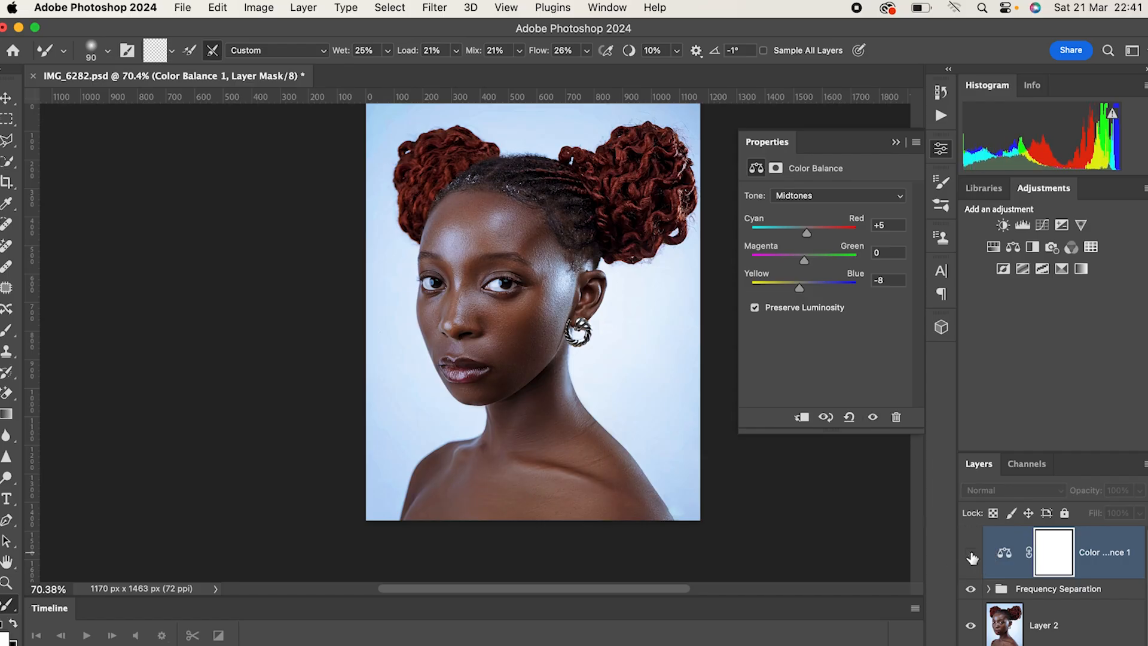
click(972, 556)
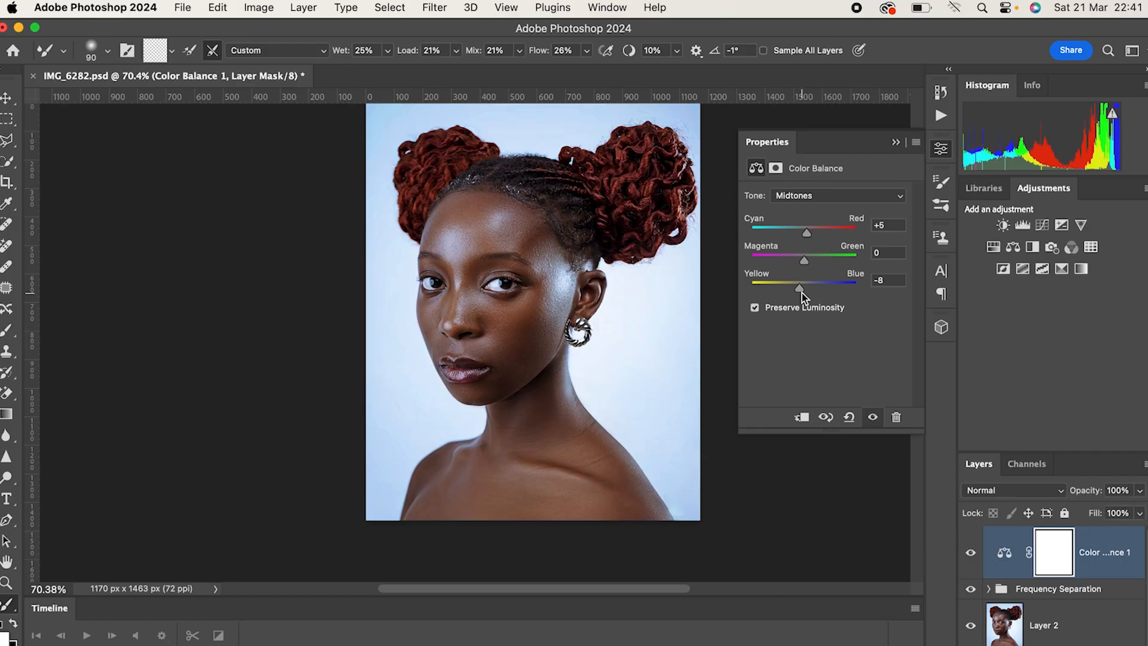
drag(801, 290, 801, 289)
click(972, 554)
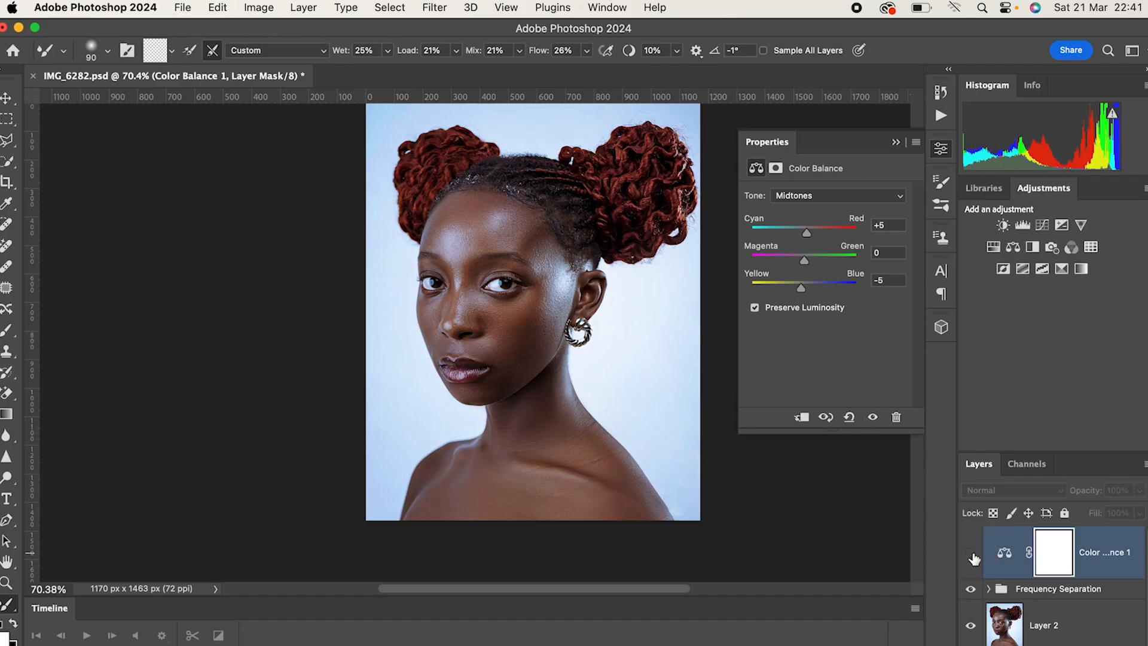
click(972, 555)
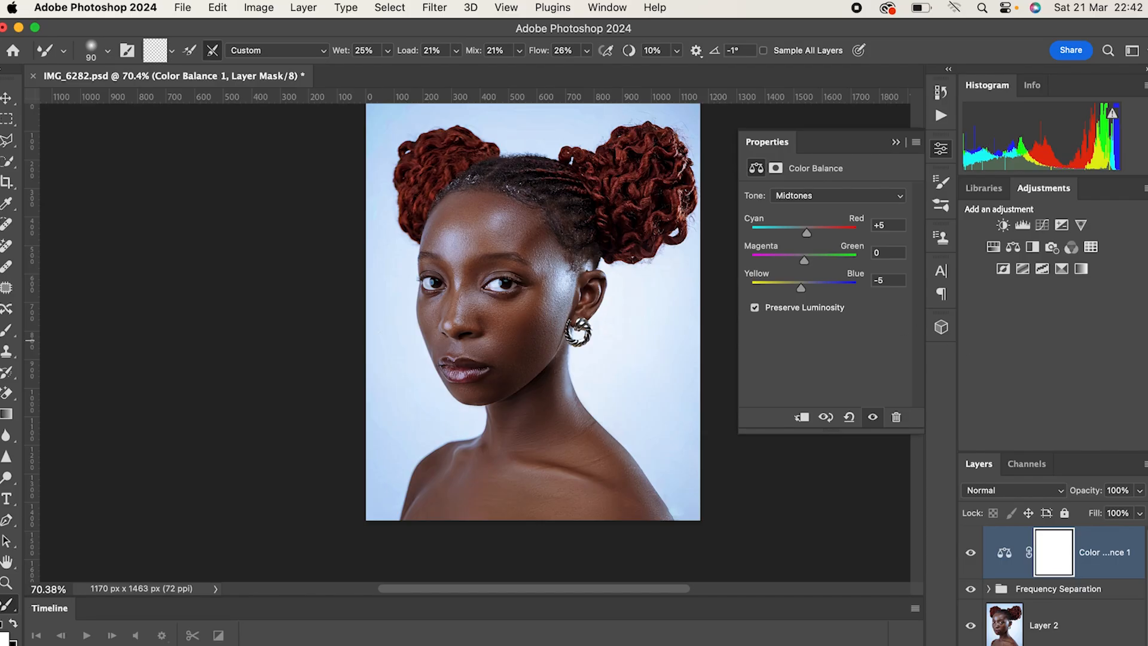
Add a Curves adjustment layer above the Color Balance layer and move its RGB black point to input 6, output 0
click(1051, 645)
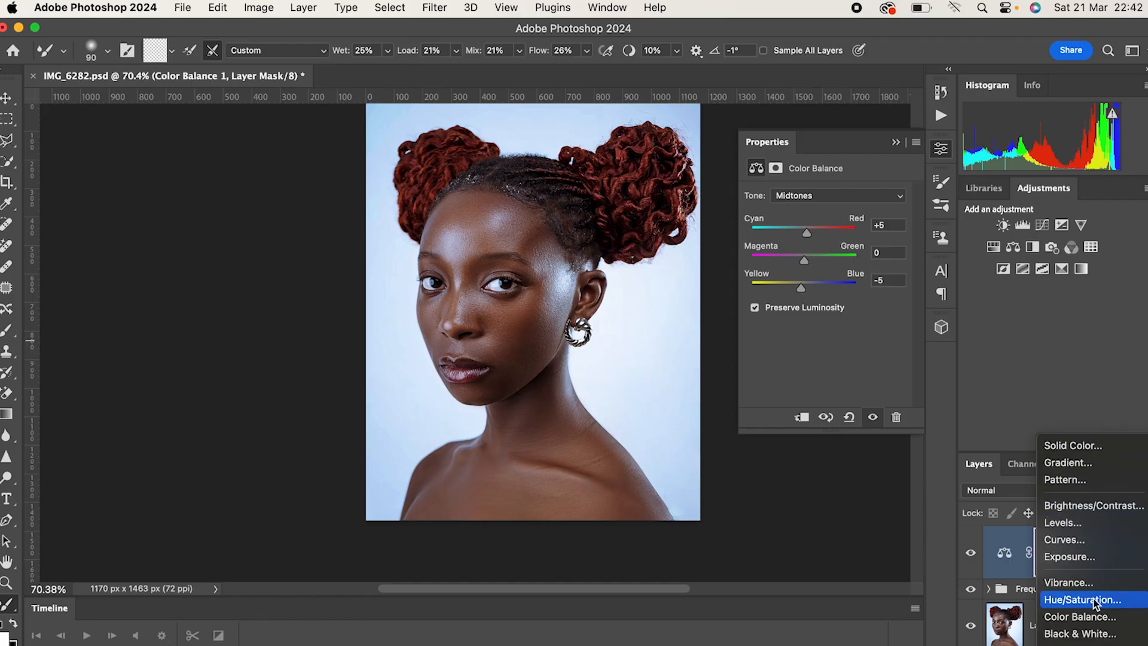
click(1067, 540)
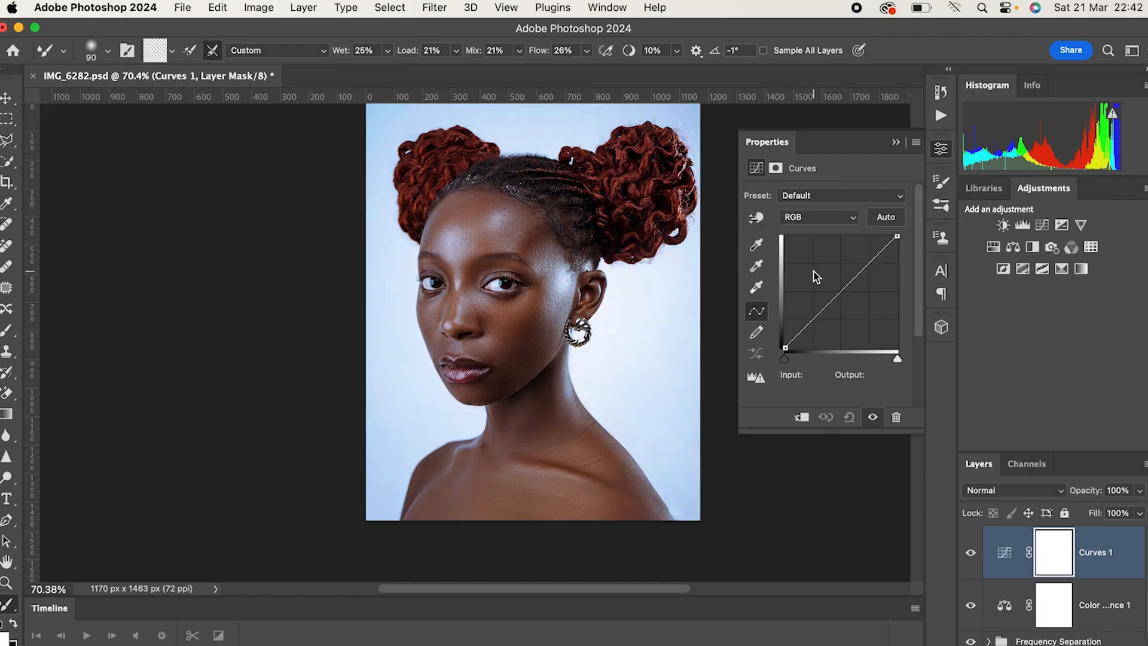
key(super+s)
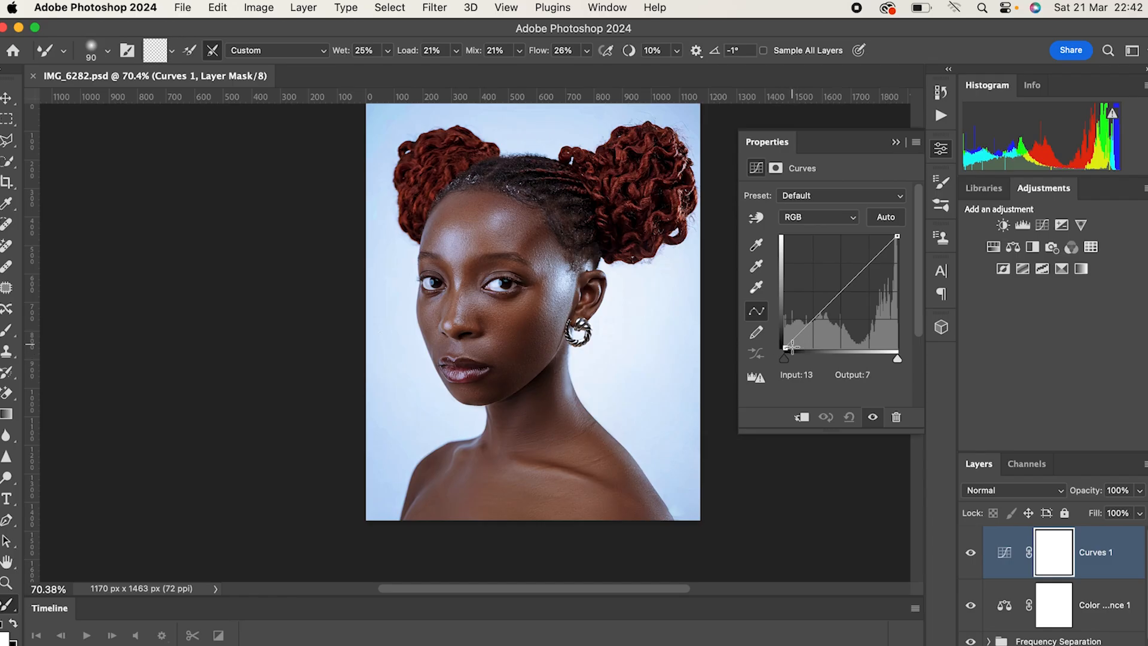
drag(792, 342, 787, 350)
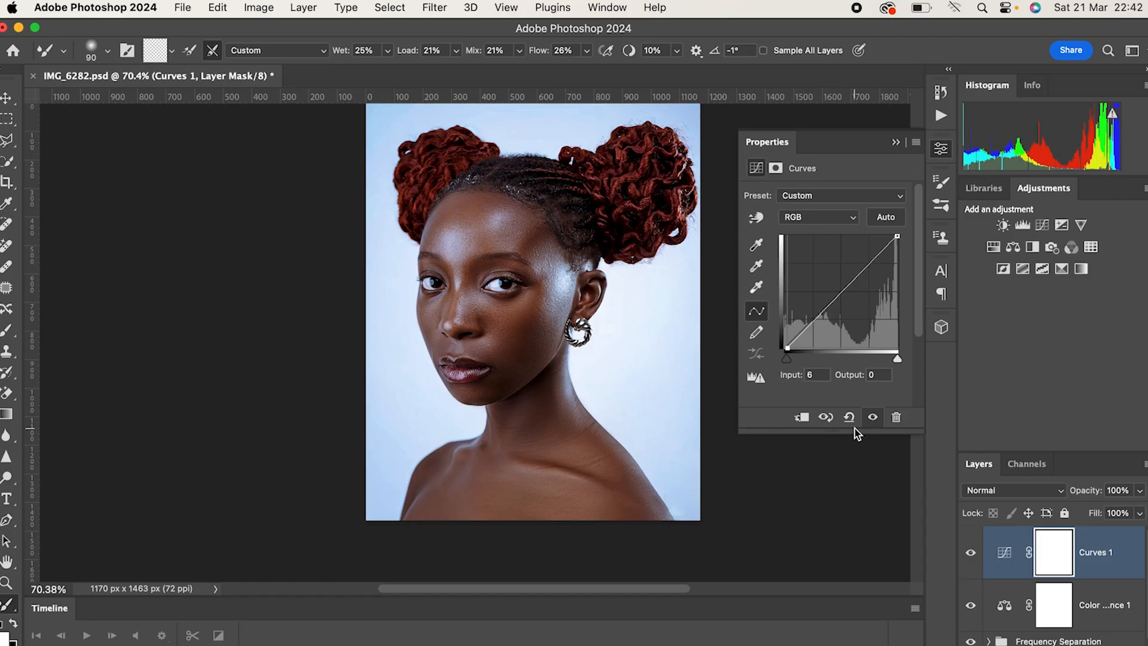
click(972, 555)
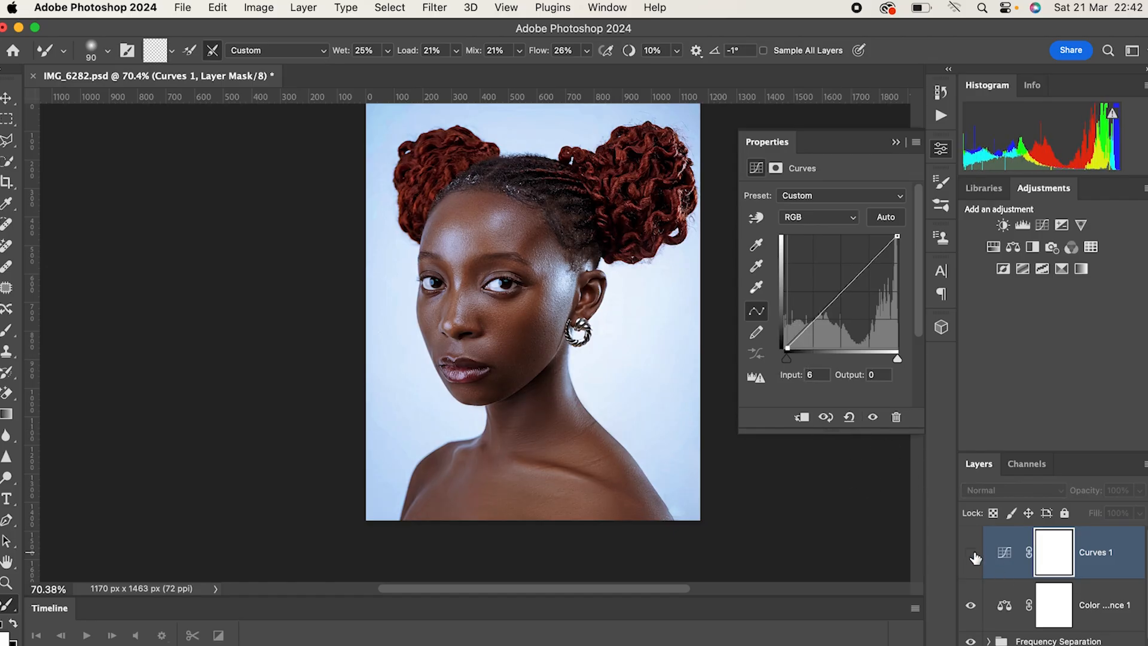
click(972, 555)
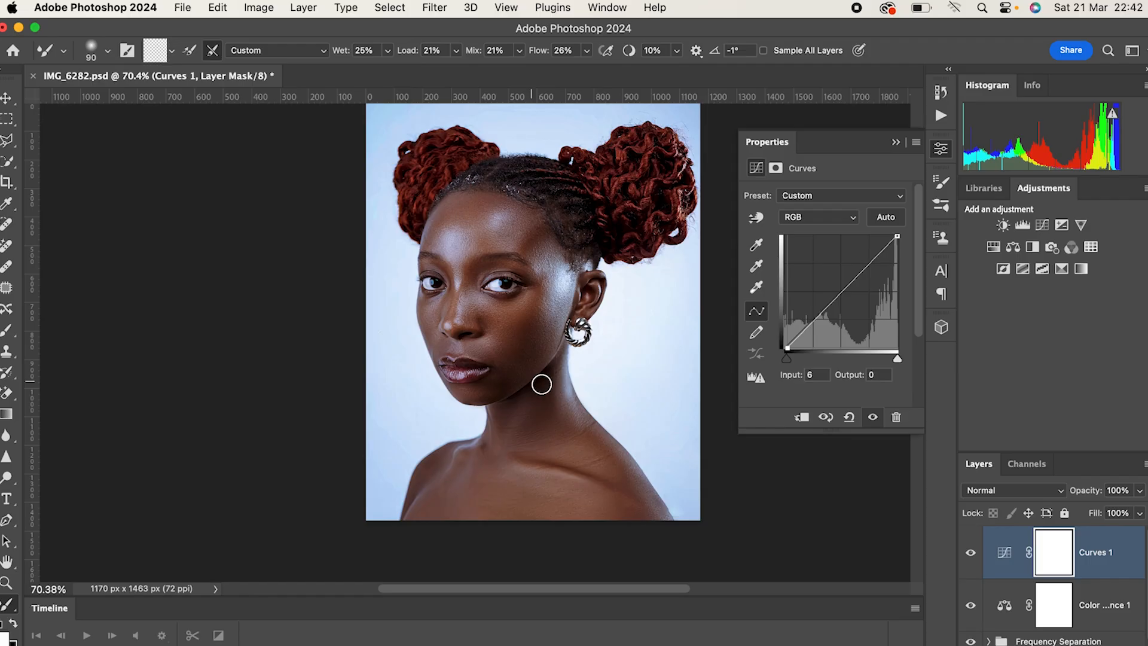
Move the RGB white point of the Curves layer to input 240, output 255, and save the document
click(896, 236)
drag(897, 237, 890, 236)
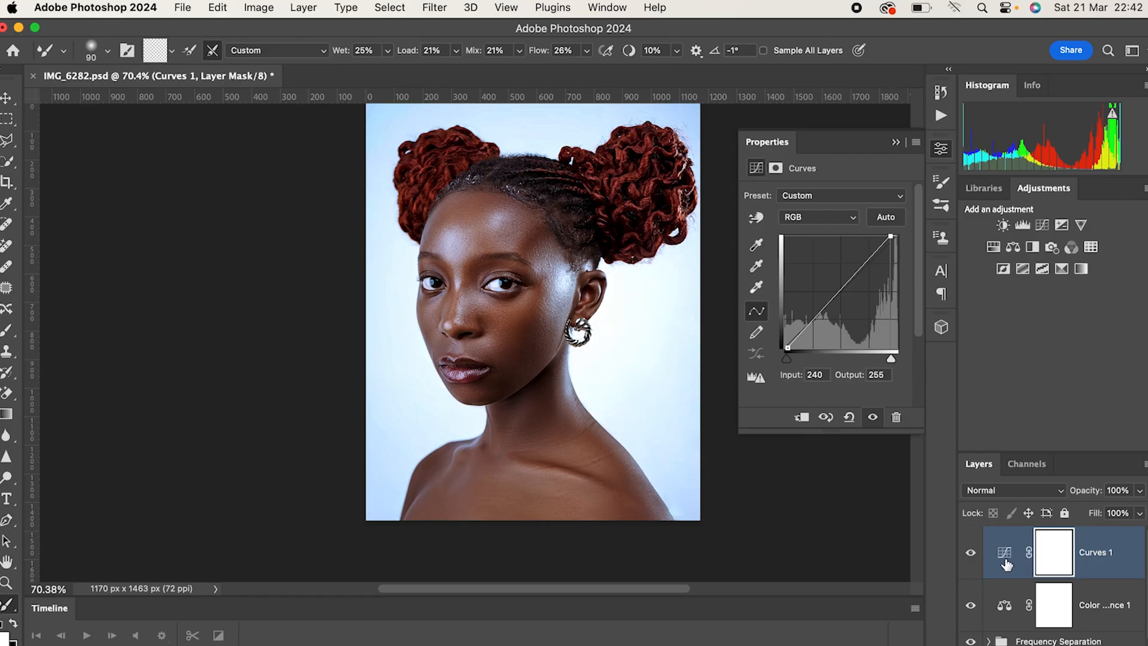
click(971, 554)
click(972, 554)
click(973, 555)
click(973, 554)
key(super+s)
Compare the portrait with and without the Curves layer, and examine the graded image as a whole
click(972, 554)
click(971, 554)
click(972, 553)
click(972, 554)
scroll(592, 400, up, 2)
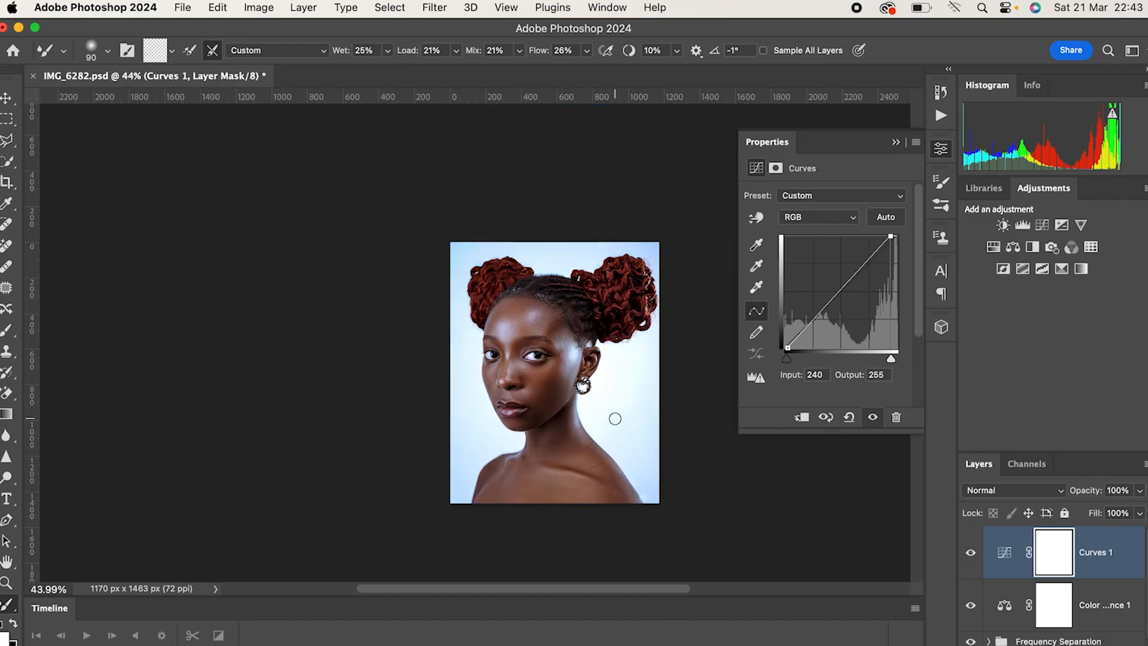
scroll(611, 418, up, 1)
scroll(618, 416, down, 1)
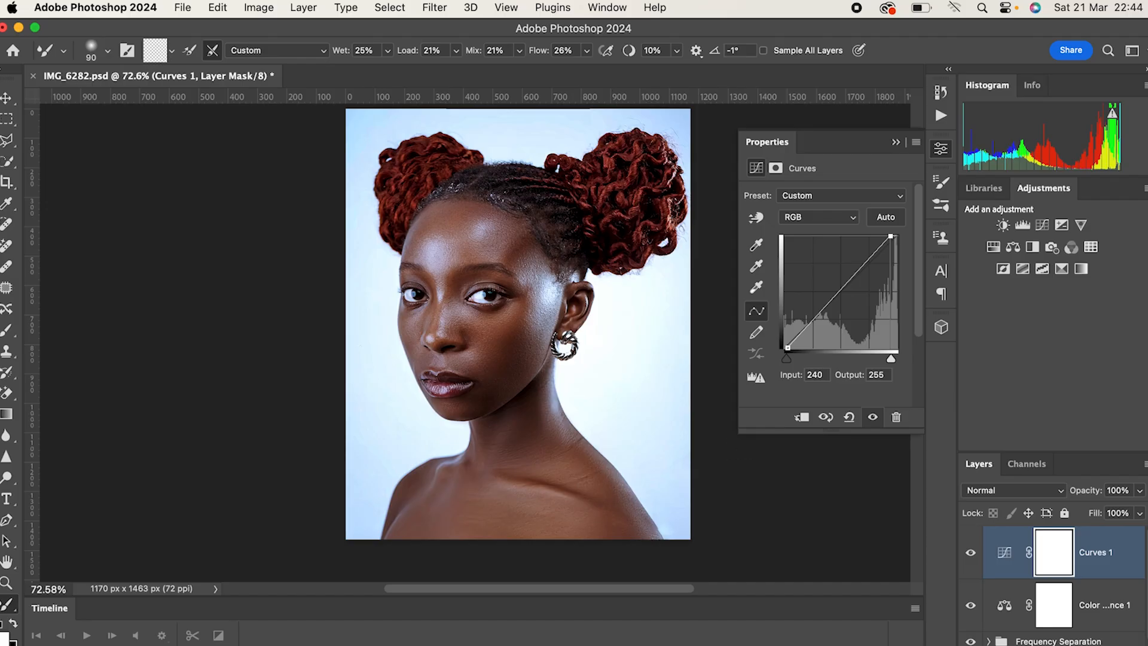
Group all layers above the Background, from the Curves layer down to Layer 1
scroll(1054, 601, down, 3)
scroll(1054, 601, up, 3)
scroll(1087, 588, down, 3)
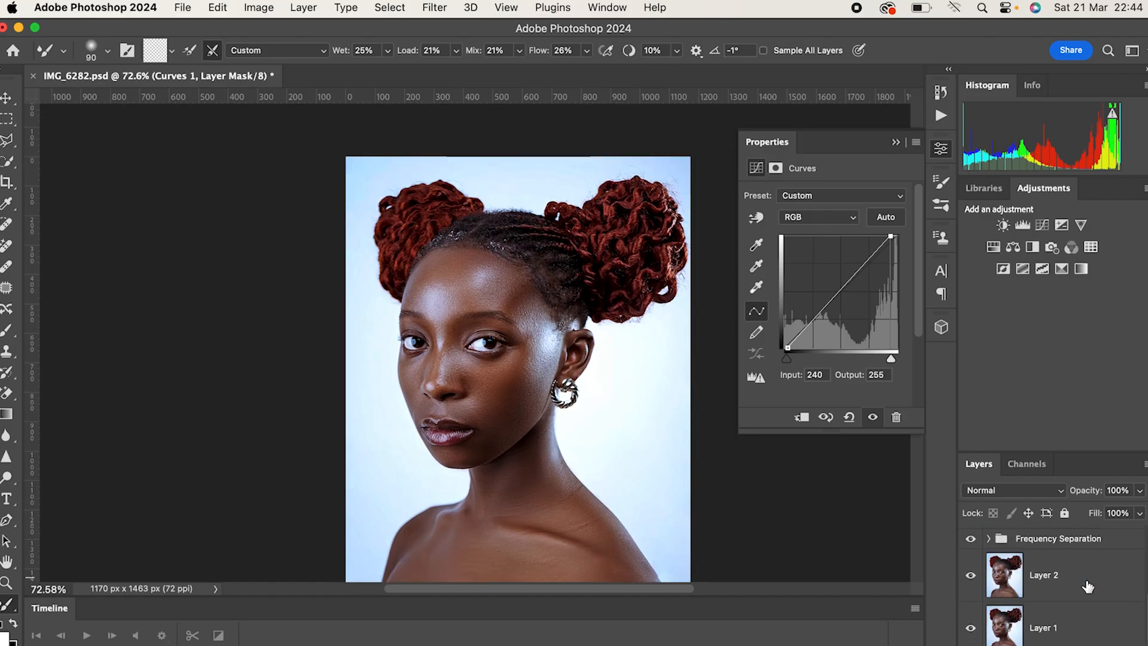
shift+click(1066, 628)
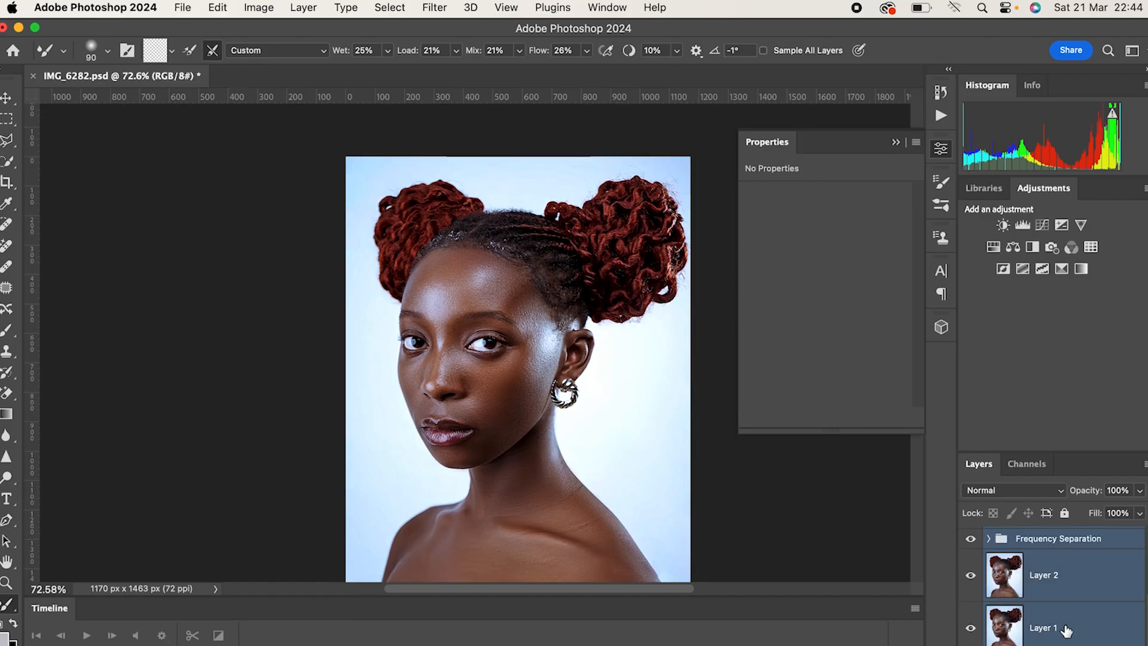
key(super+g)
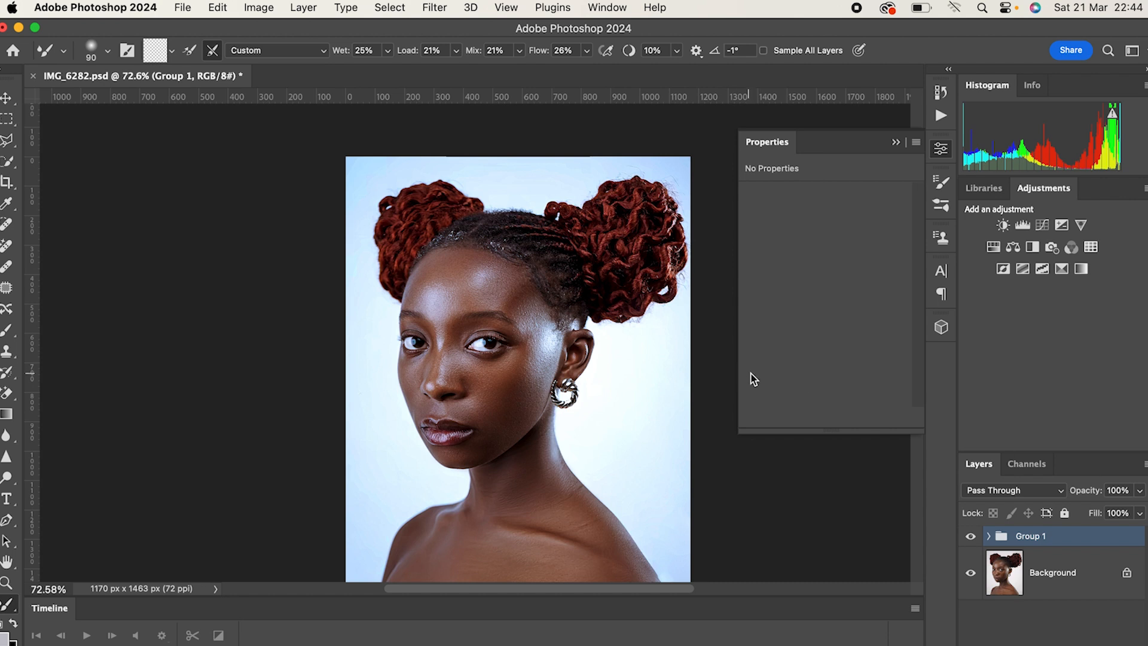
Collapse the adjustment properties and compare the face up close with and without the retouching group
click(970, 536)
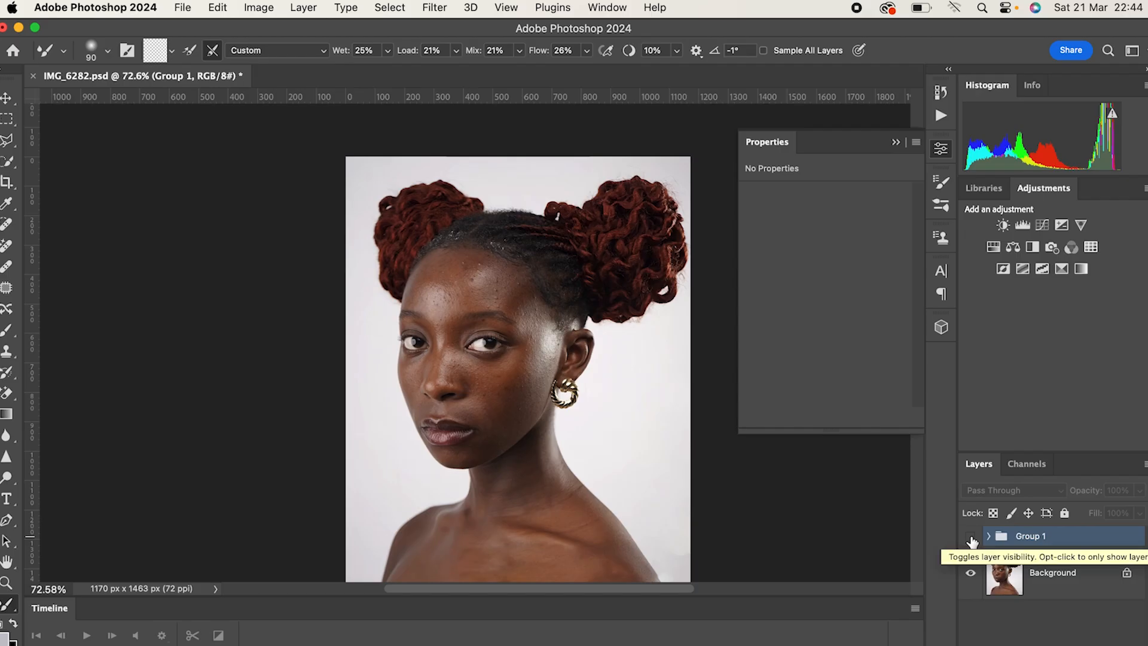
click(971, 537)
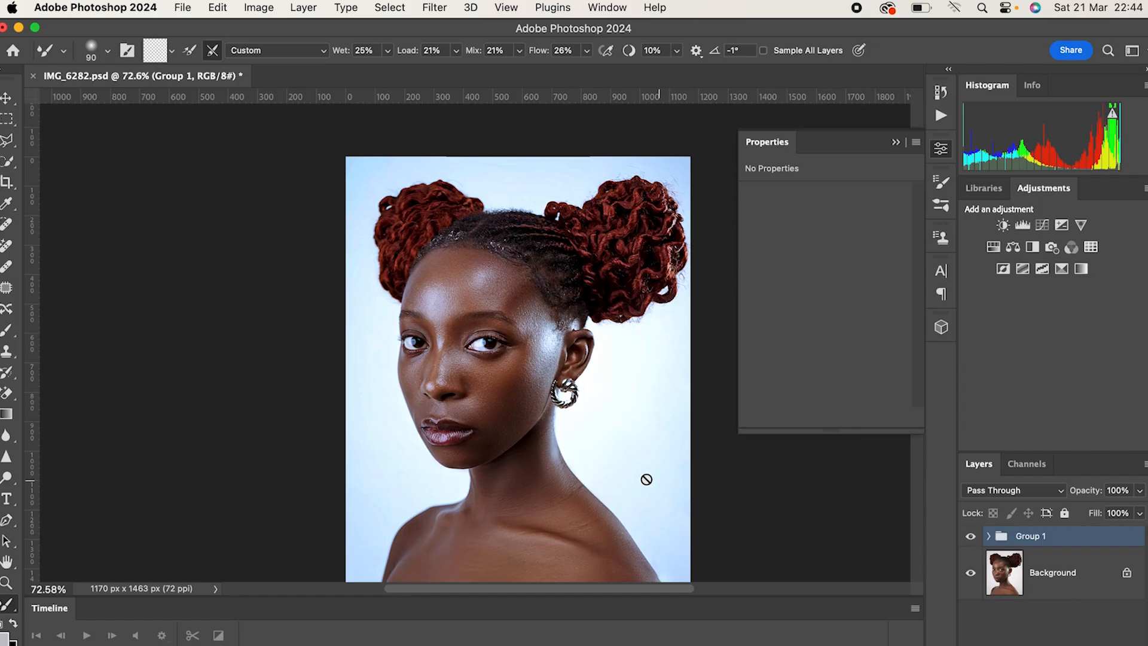
scroll(499, 371, up, 3)
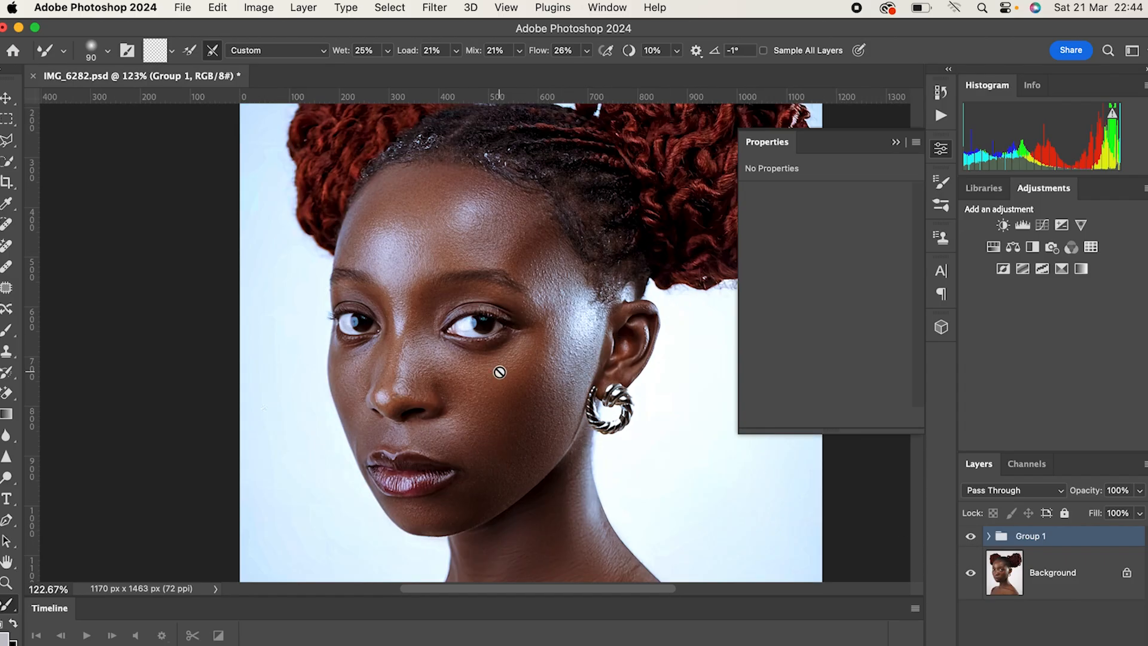
click(896, 143)
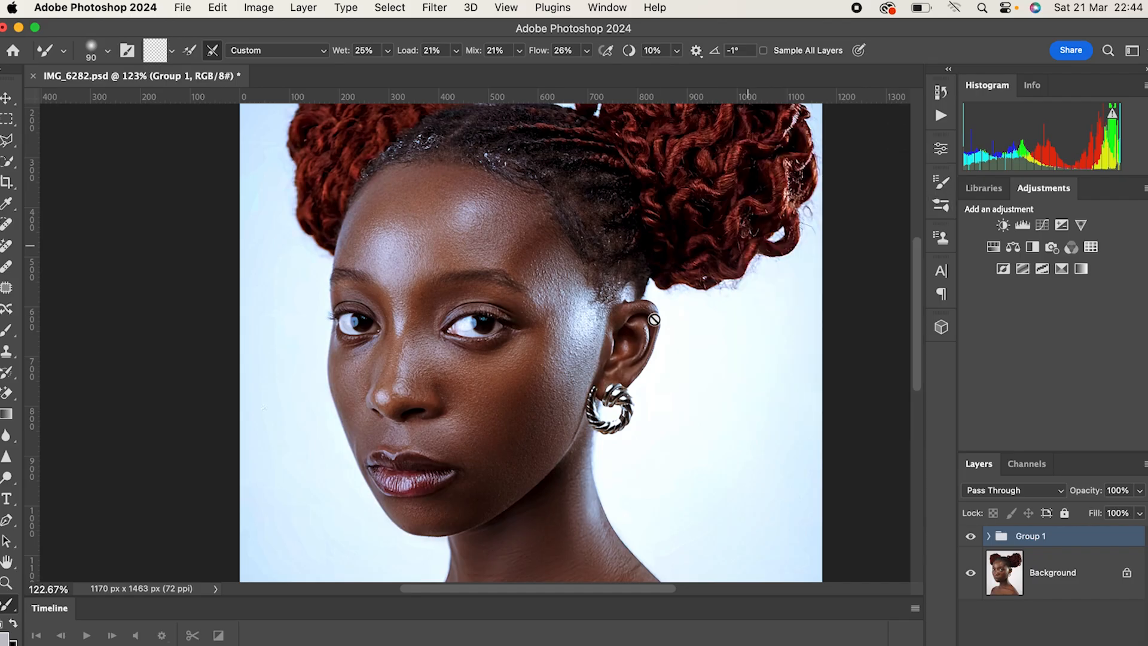
click(972, 538)
click(971, 537)
click(971, 537)
click(971, 537)
Examine the neck and shoulders, and compare the whole retouched portrait with the original Background by toggling the group's visibility
scroll(631, 361, down, 5)
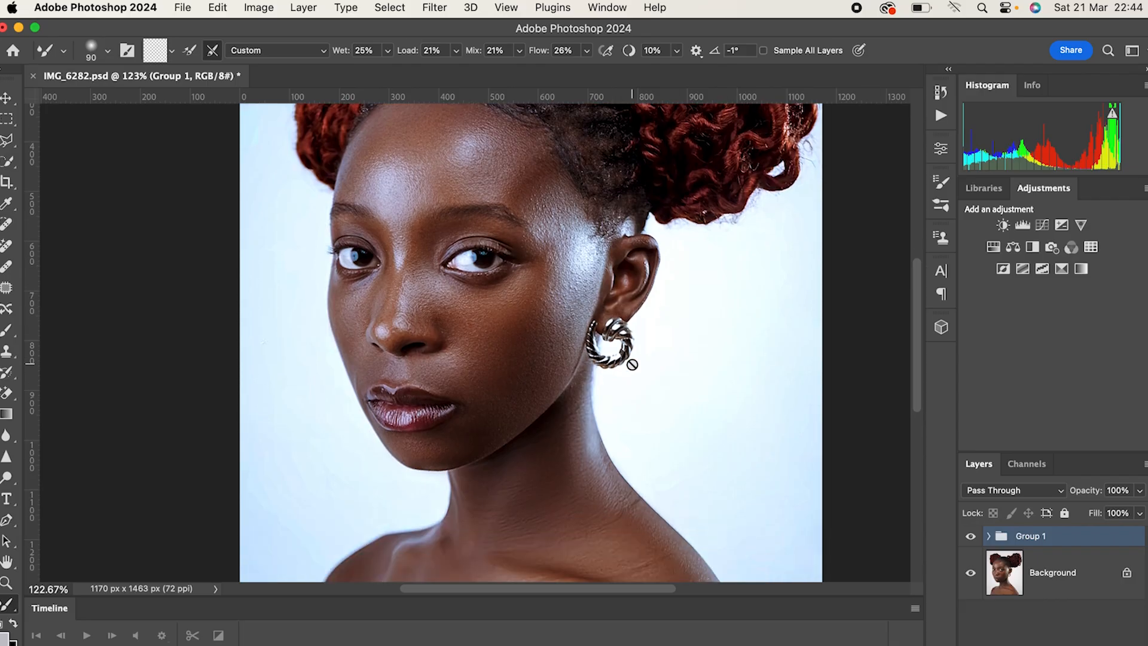
scroll(634, 363, down, 5)
scroll(636, 364, up, 3)
click(971, 537)
click(971, 537)
click(972, 537)
click(971, 537)
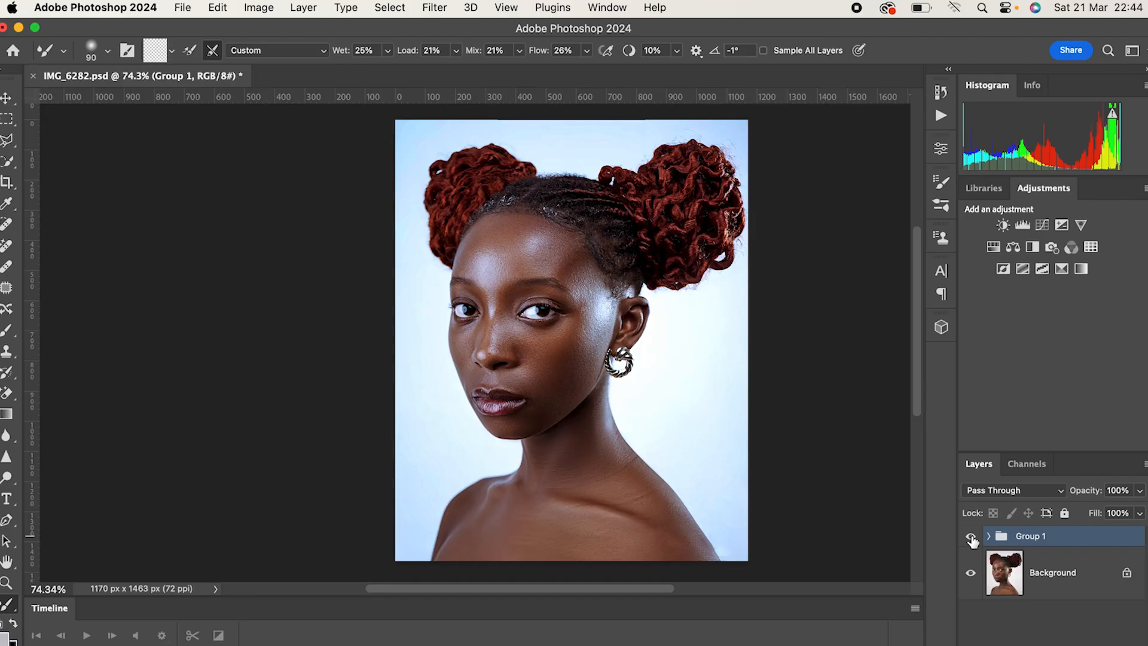
click(971, 537)
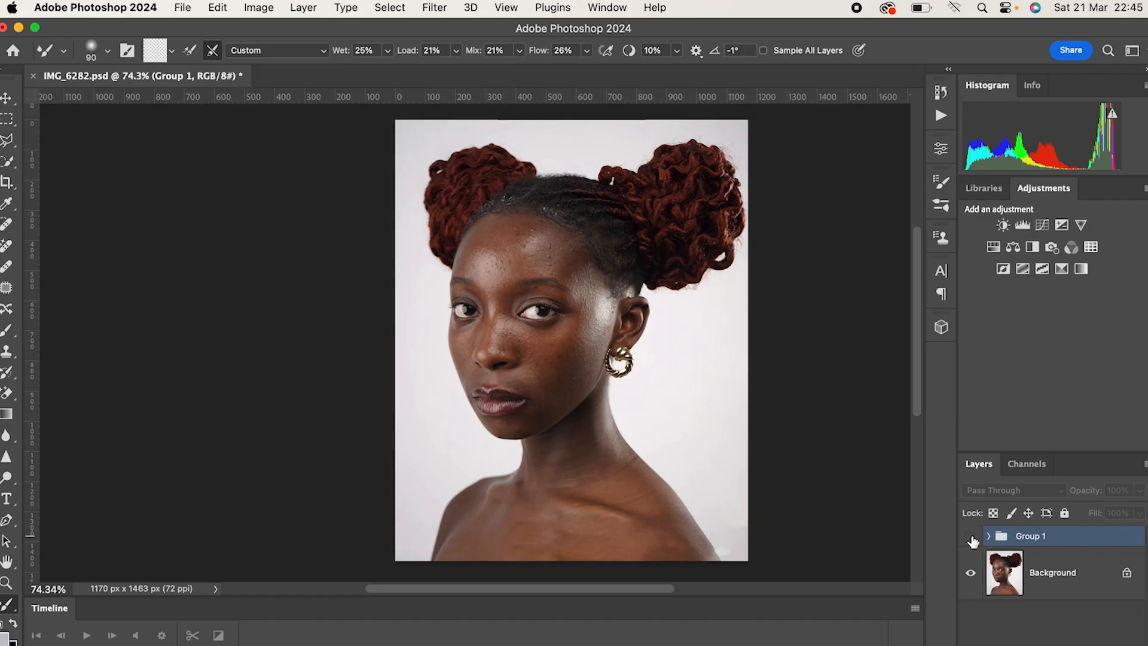
click(971, 538)
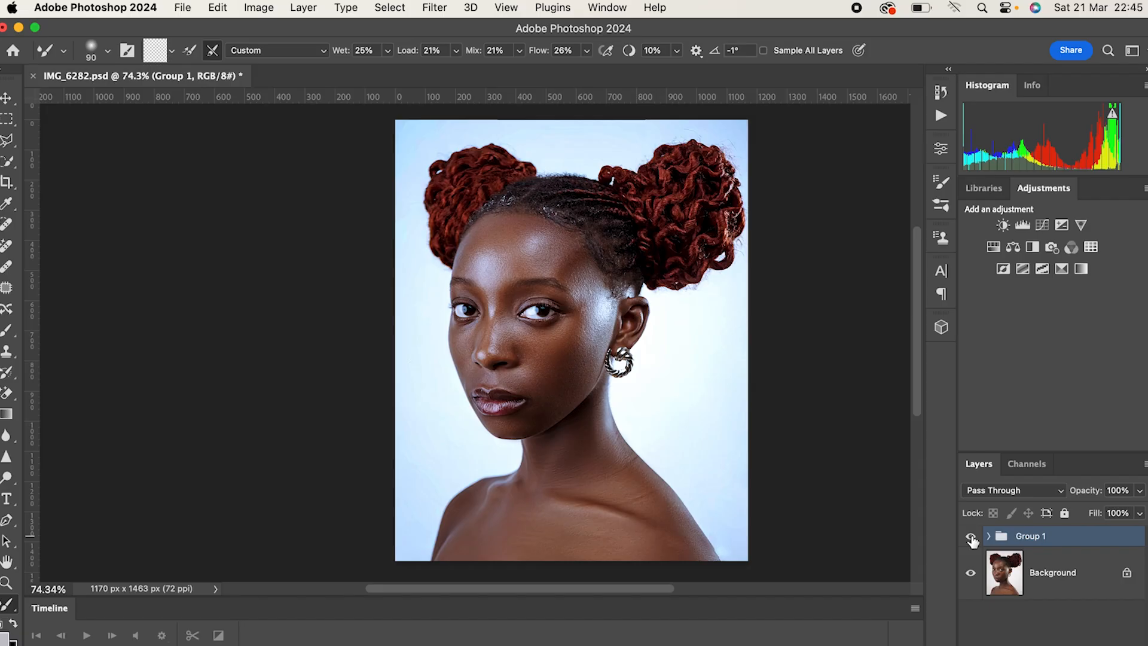
click(971, 537)
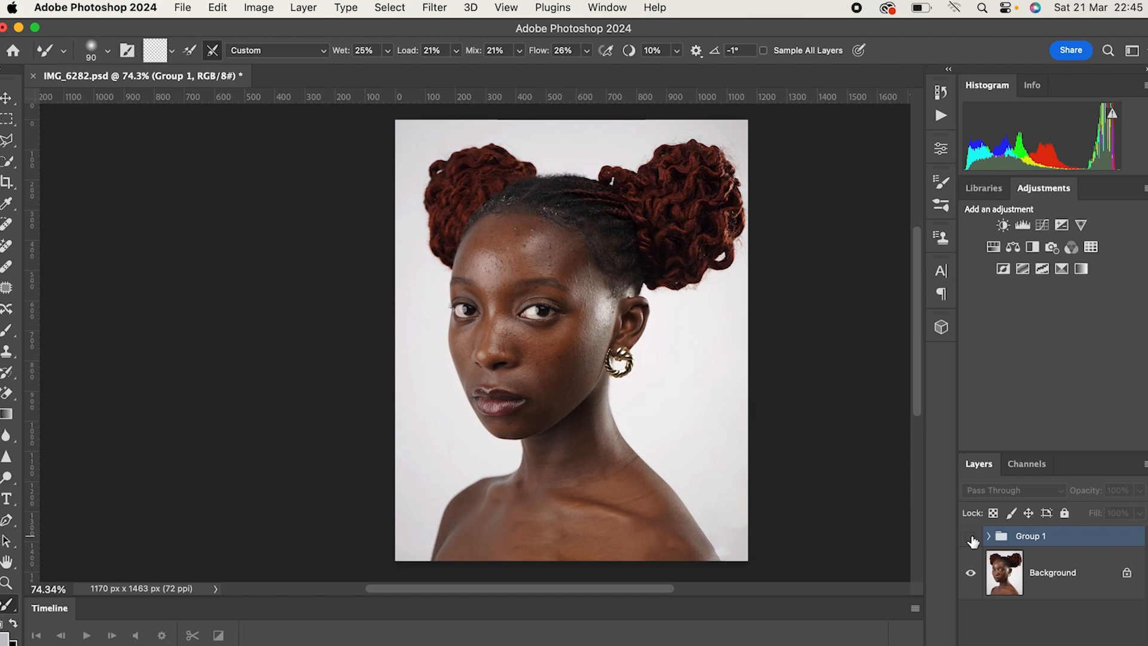
click(971, 538)
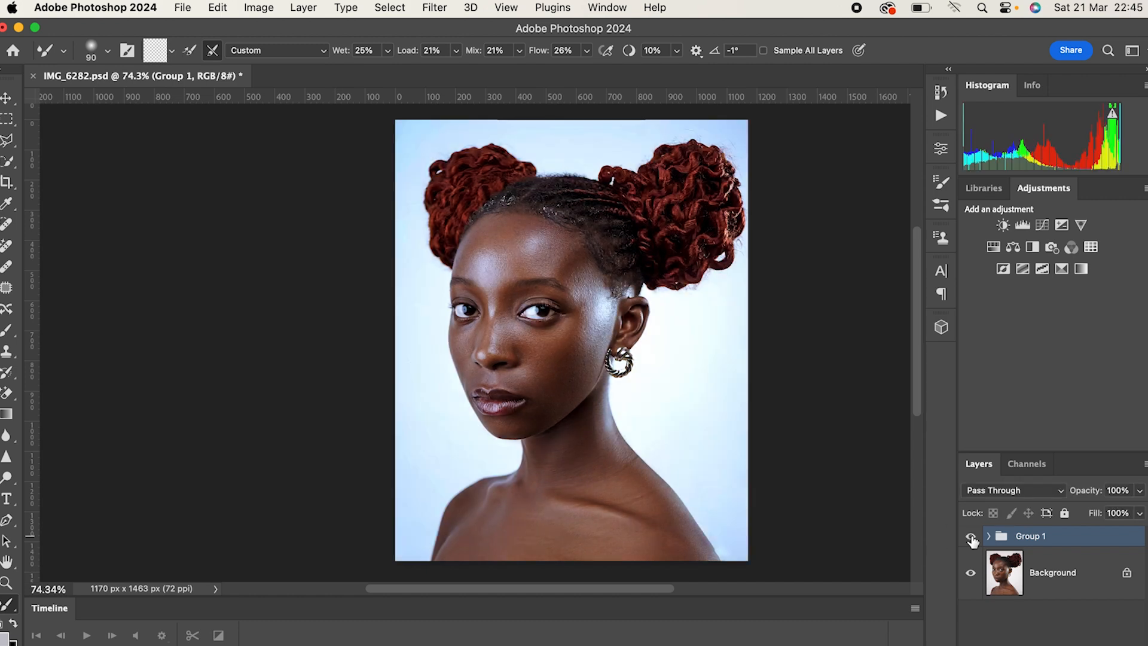